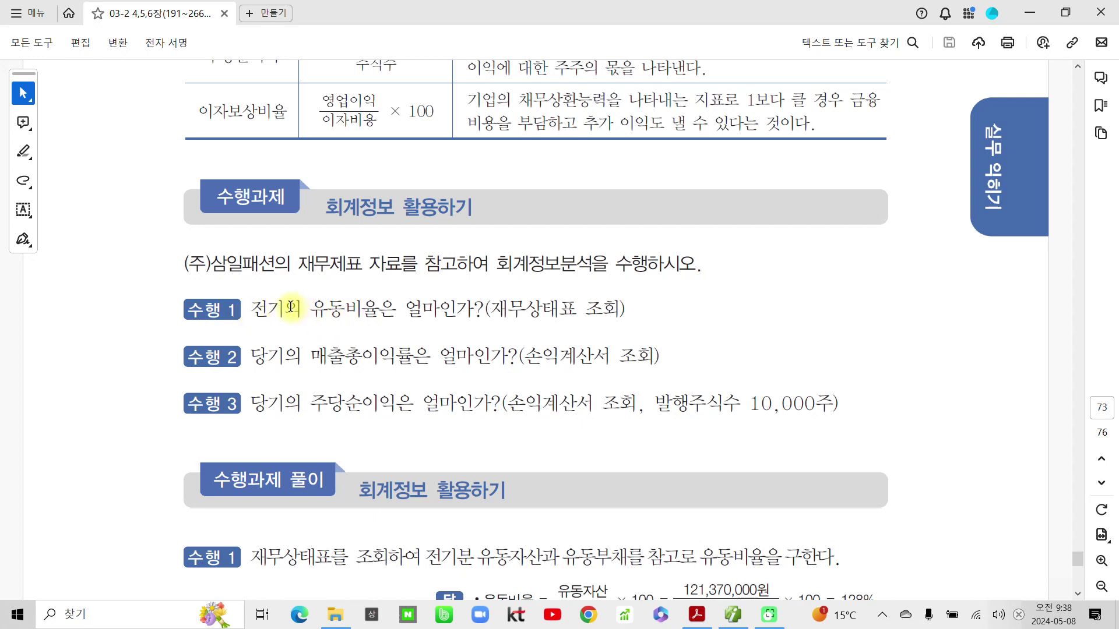
# Step: Highlight the terms 유동비율 and 재무상태표 in the 수행 1 question
pyautogui.moveTo(314, 310); pyautogui.dragTo(379, 308)
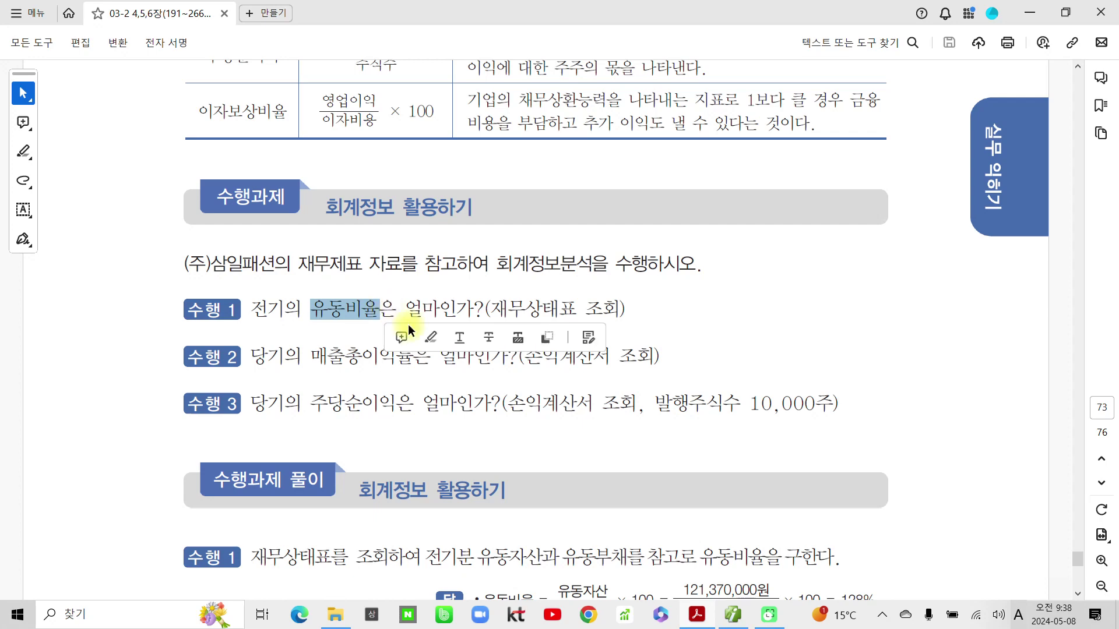
pyautogui.click(429, 335)
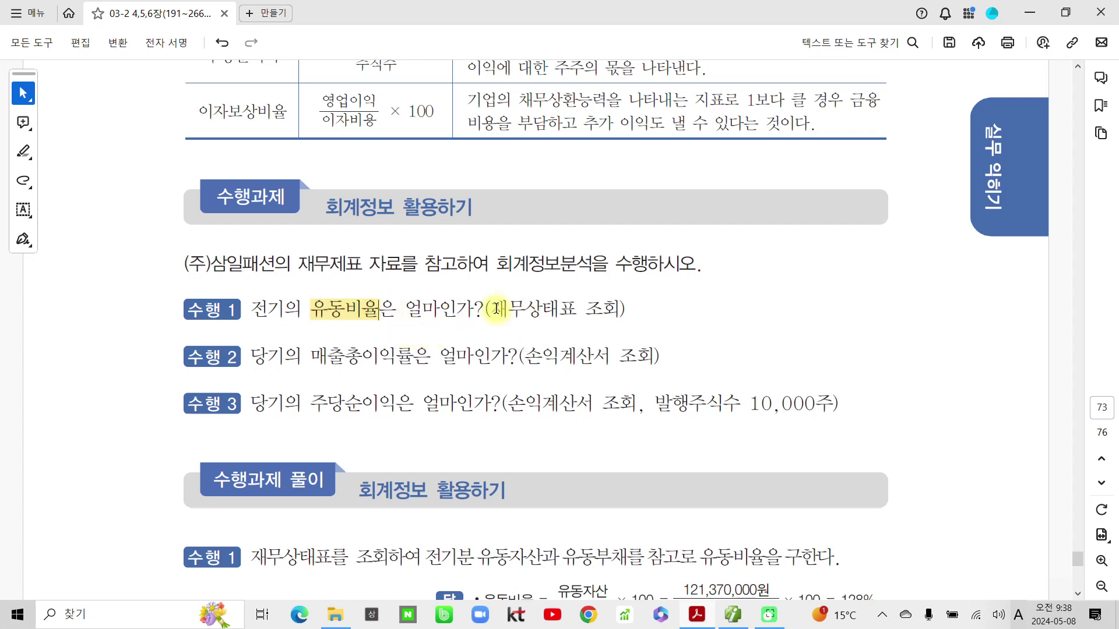
pyautogui.moveTo(495, 309); pyautogui.dragTo(592, 307)
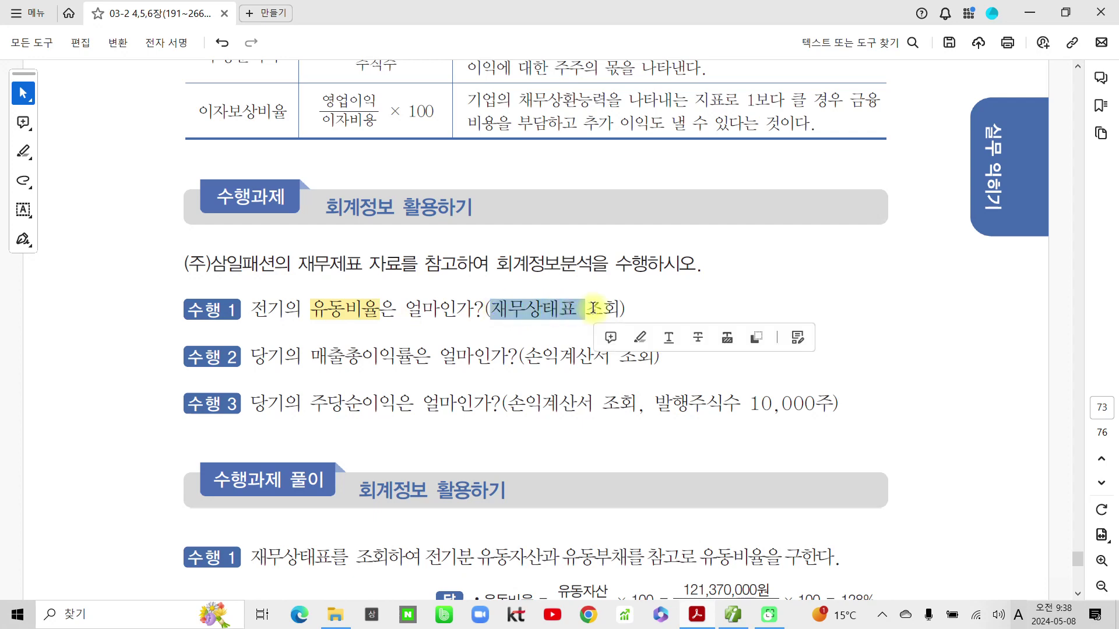
pyautogui.click(642, 332)
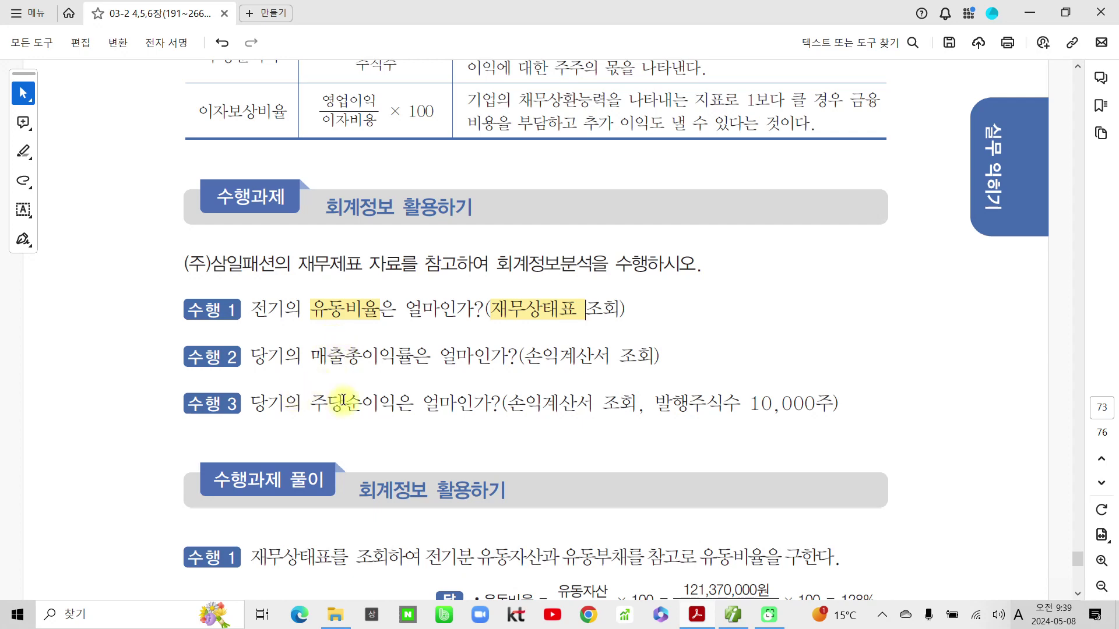
# Step: Examine the 유동비율 formula in the 수행 1 solution together with the period and statement named in the question
pyautogui.scroll(-1, 358, 443)
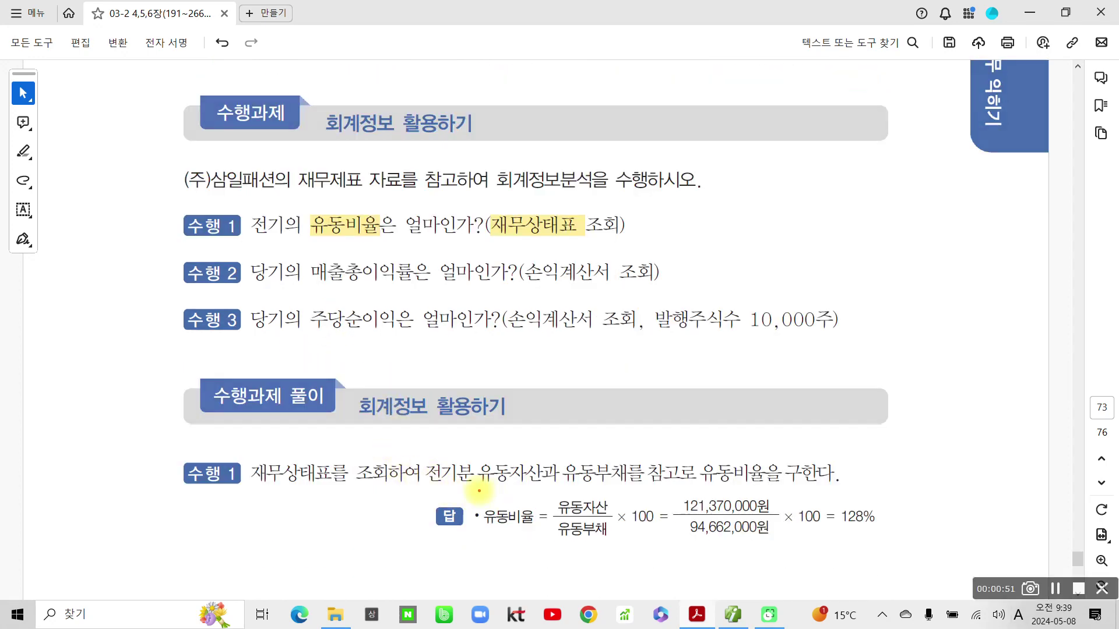
pyautogui.moveTo(479, 491)
pyautogui.mouseDown()
pyautogui.moveTo(589, 557)
pyautogui.moveTo(664, 558)
pyautogui.moveTo(664, 548)
pyautogui.mouseUp()
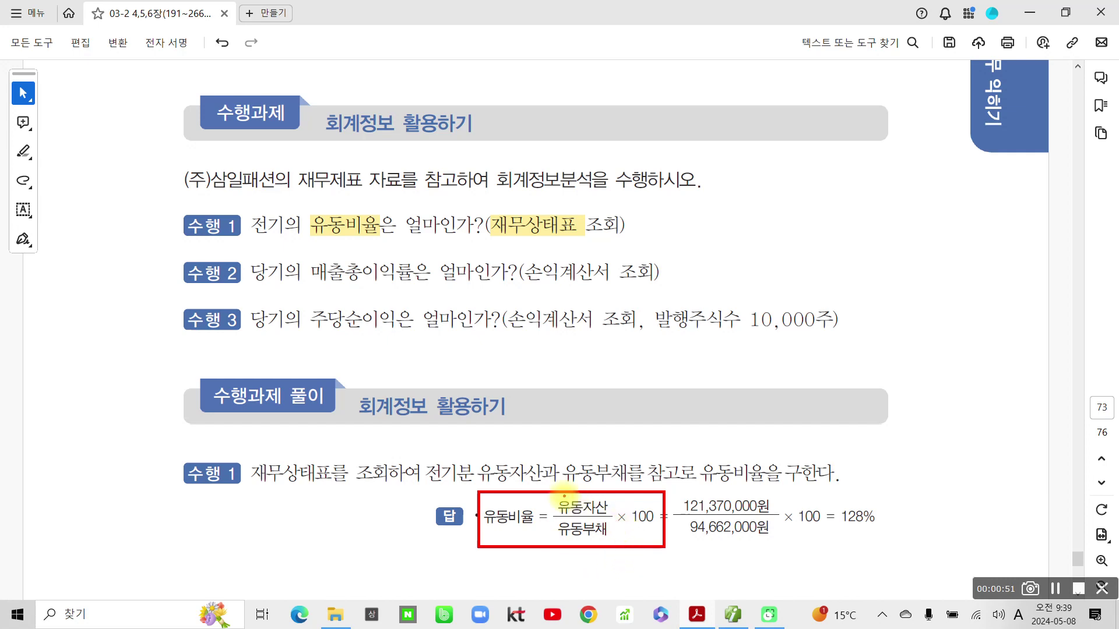
pyautogui.moveTo(556, 490)
pyautogui.mouseDown()
pyautogui.moveTo(595, 564)
pyautogui.moveTo(648, 507)
pyautogui.moveTo(544, 496)
pyautogui.moveTo(542, 505)
pyautogui.mouseUp()
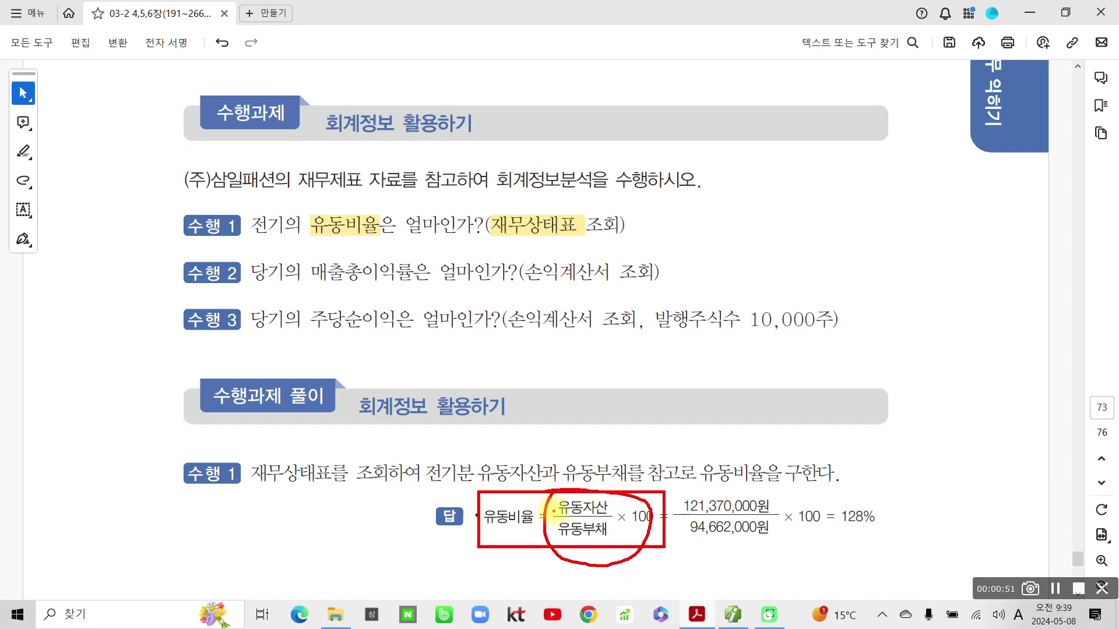
pyautogui.moveTo(254, 244); pyautogui.dragTo(300, 241)
pyautogui.moveTo(310, 239); pyautogui.dragTo(381, 238)
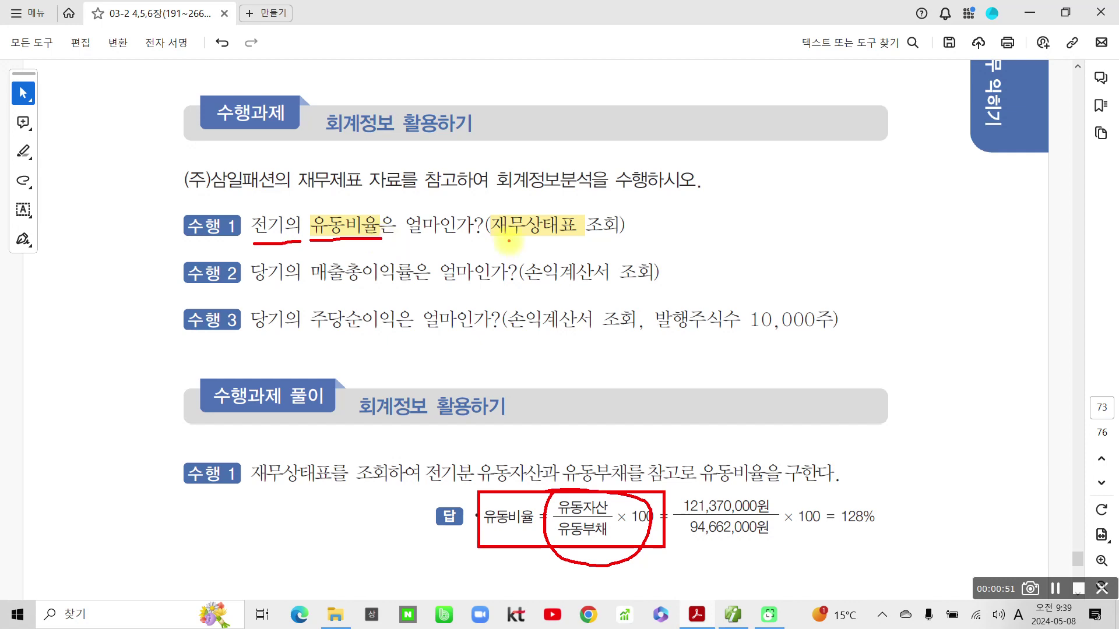
pyautogui.moveTo(494, 208)
pyautogui.mouseDown()
pyautogui.moveTo(492, 240)
pyautogui.moveTo(580, 230)
pyautogui.moveTo(554, 206)
pyautogui.moveTo(535, 207)
pyautogui.mouseUp()
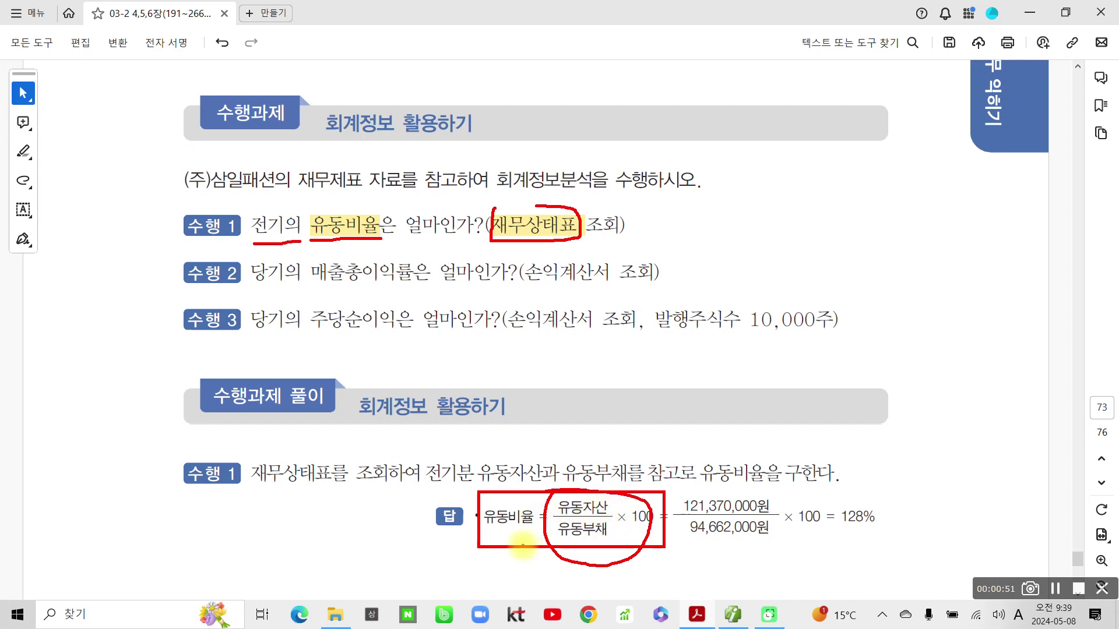
pyautogui.press('Escape')
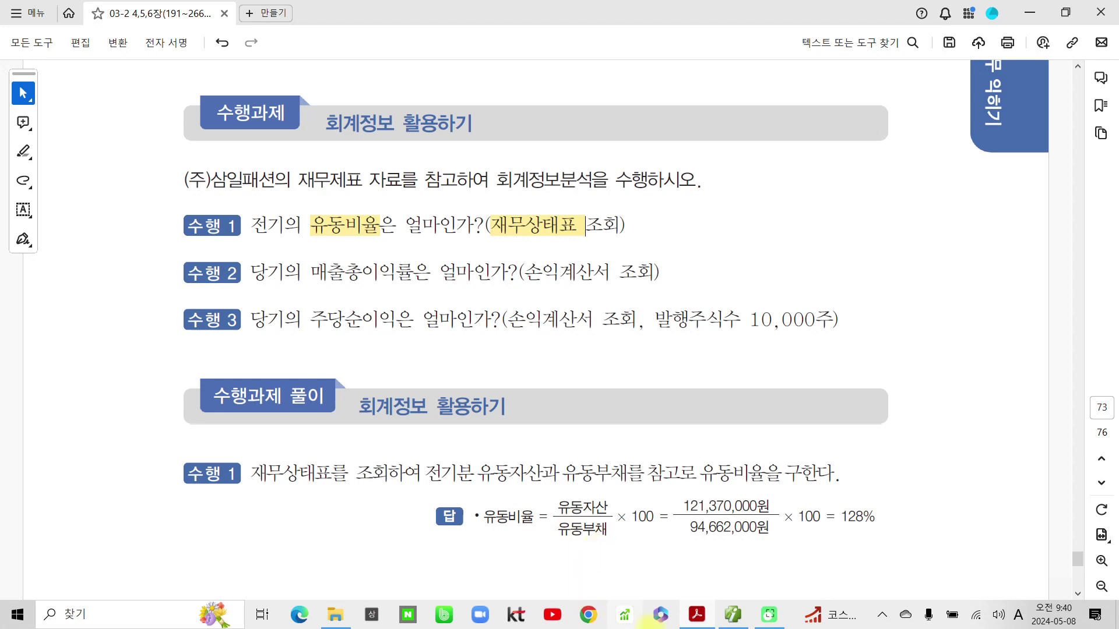
# Step: Switch to the Smart A accounting program and retrieve the 재무상태표 (balance sheet) for December 2024
pyautogui.click(735, 618)
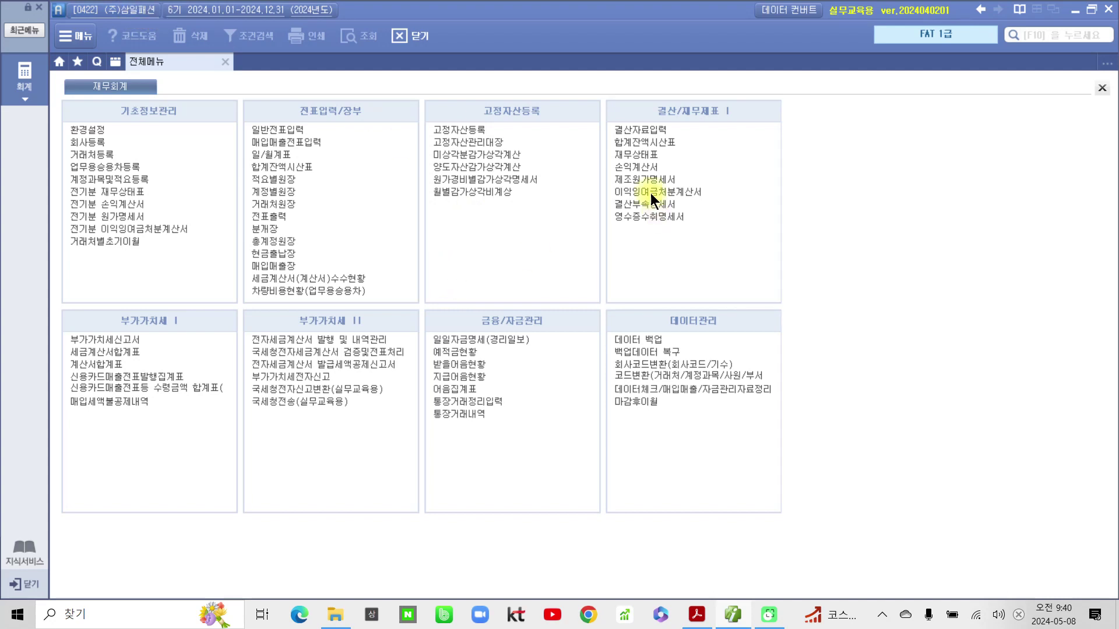
pyautogui.click(650, 156)
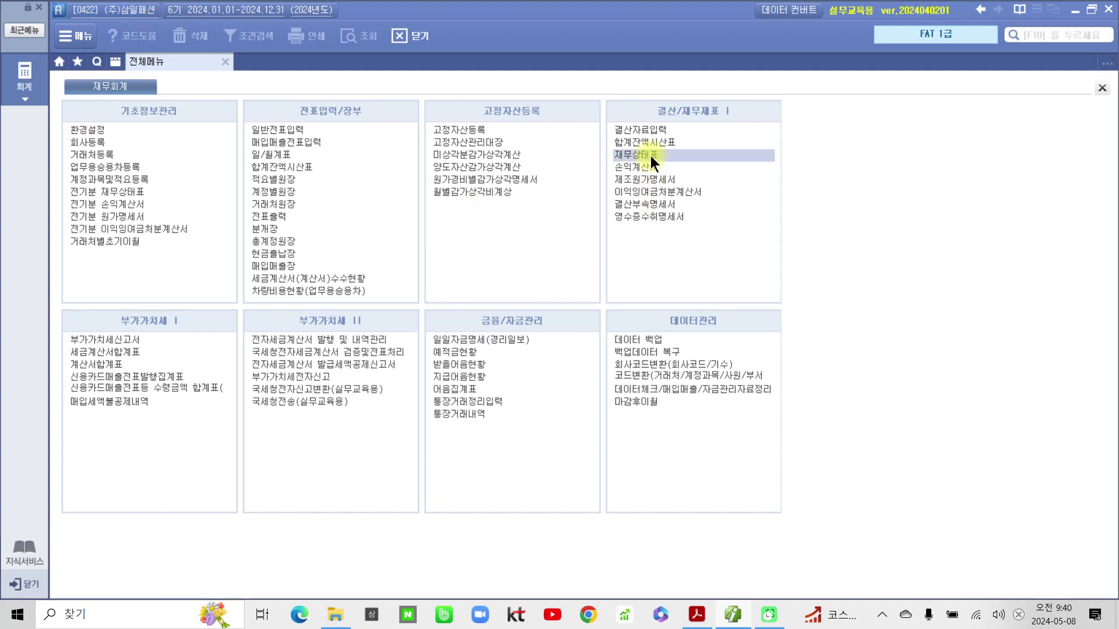
pyautogui.click(650, 156)
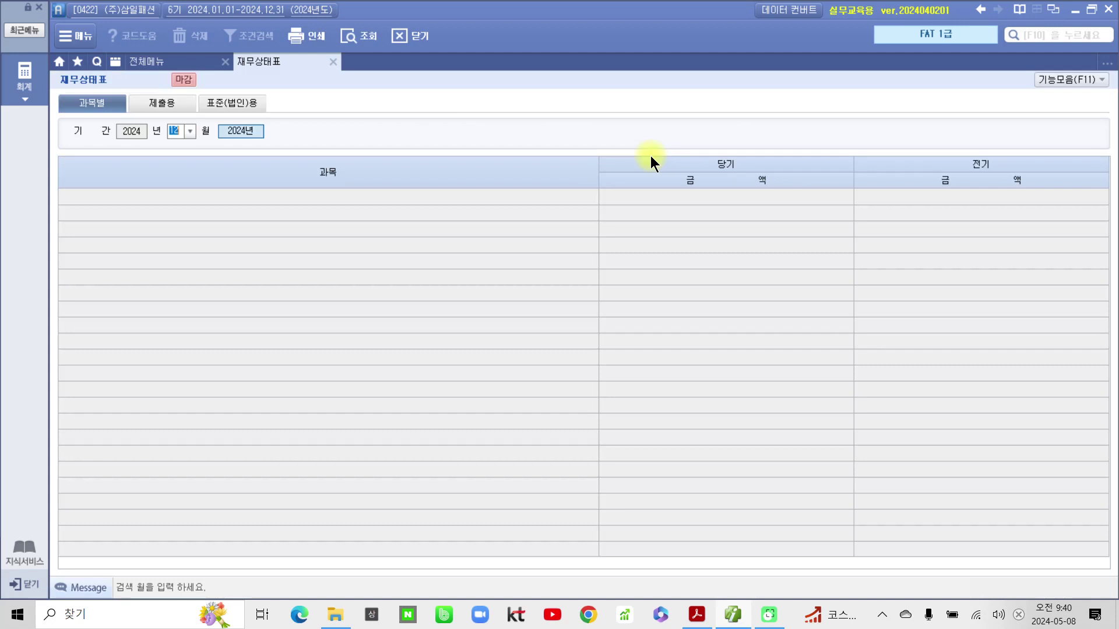
pyautogui.click(333, 61)
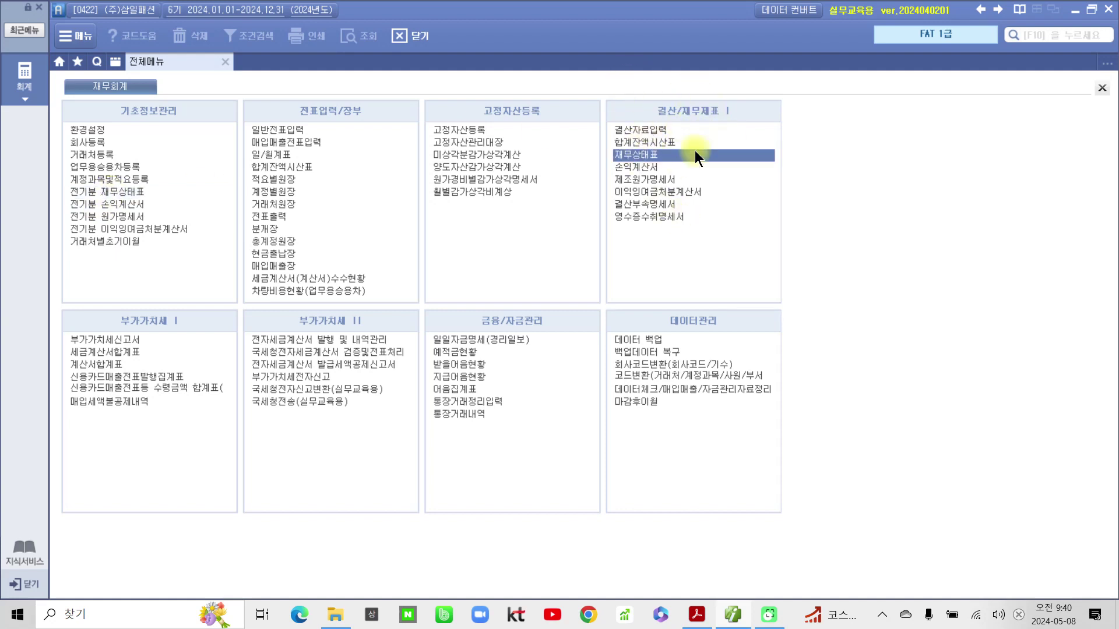
pyautogui.click(651, 153)
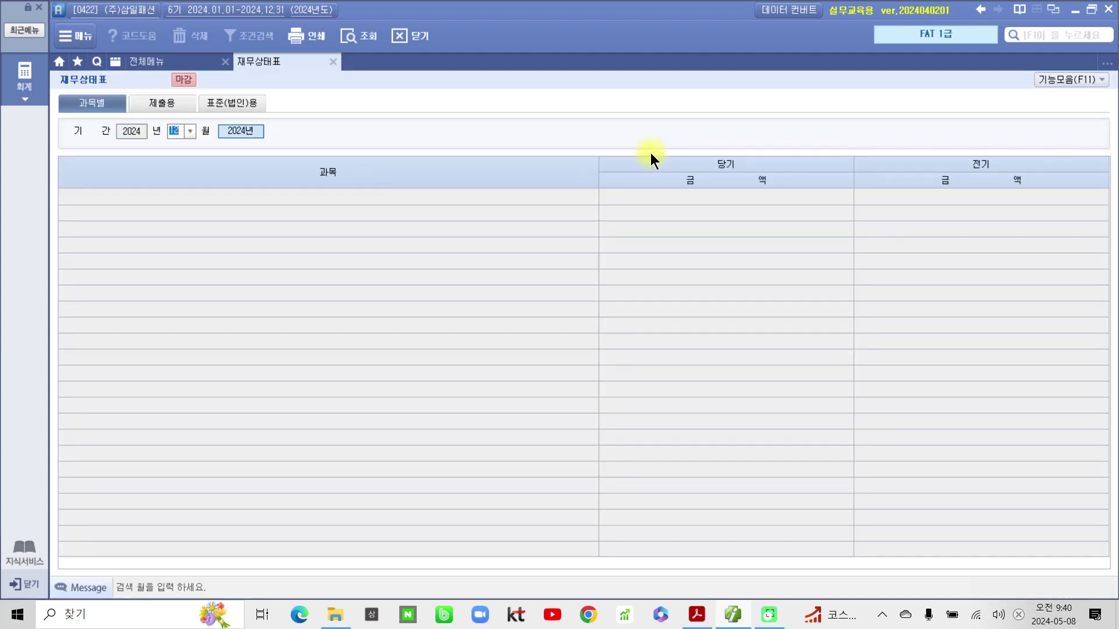
pyautogui.press('Return')
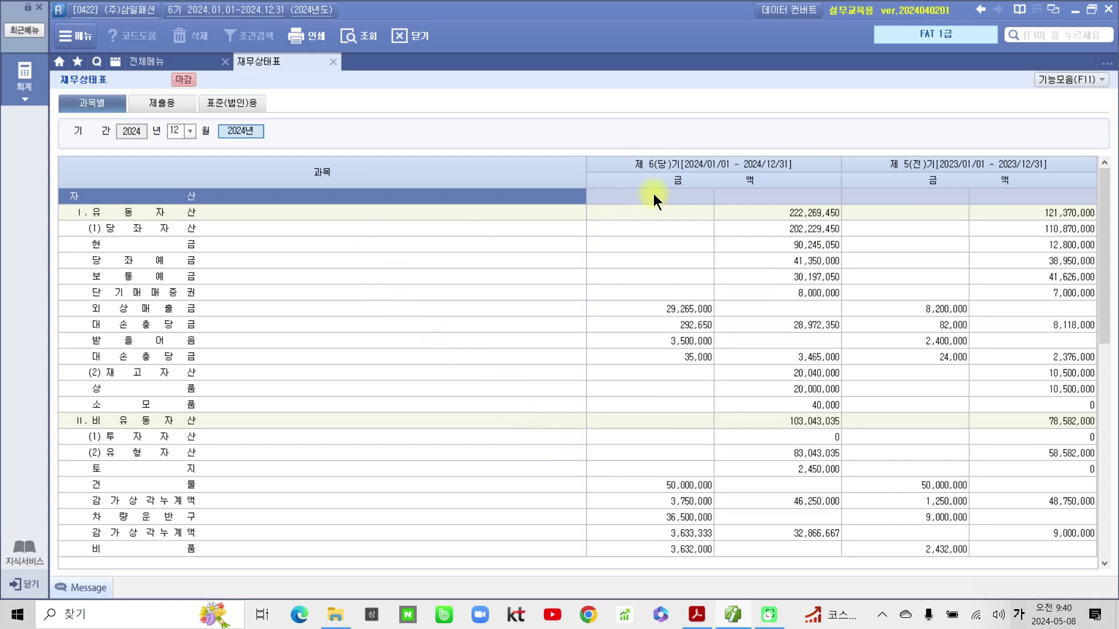
pyautogui.moveTo(604, 17); pyautogui.dragTo(751, 10)
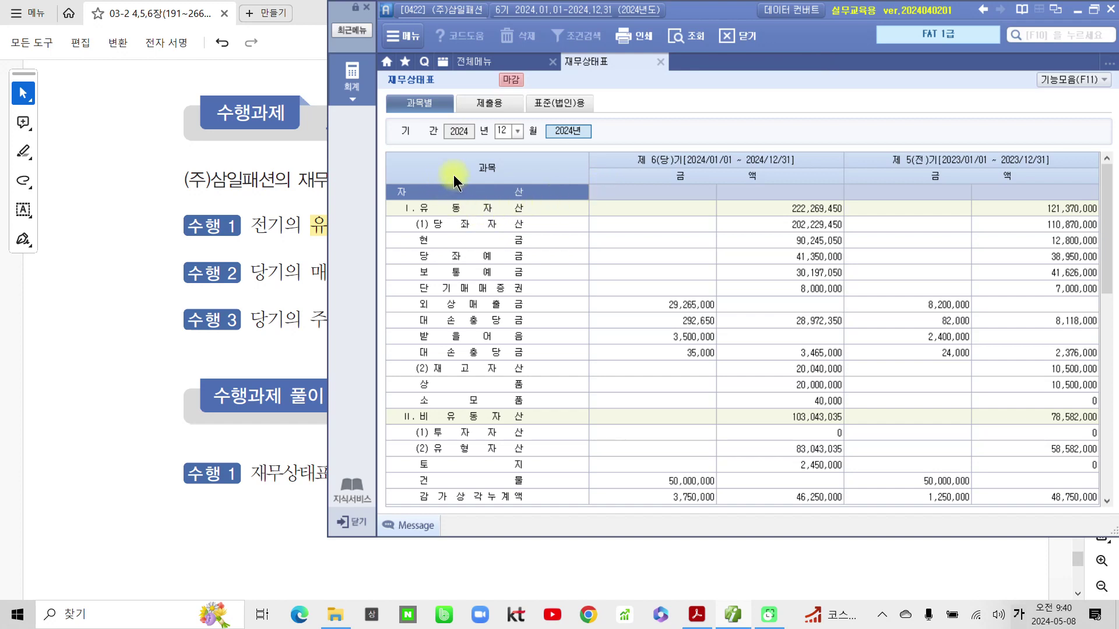
pyautogui.moveTo(389, 169); pyautogui.dragTo(577, 173)
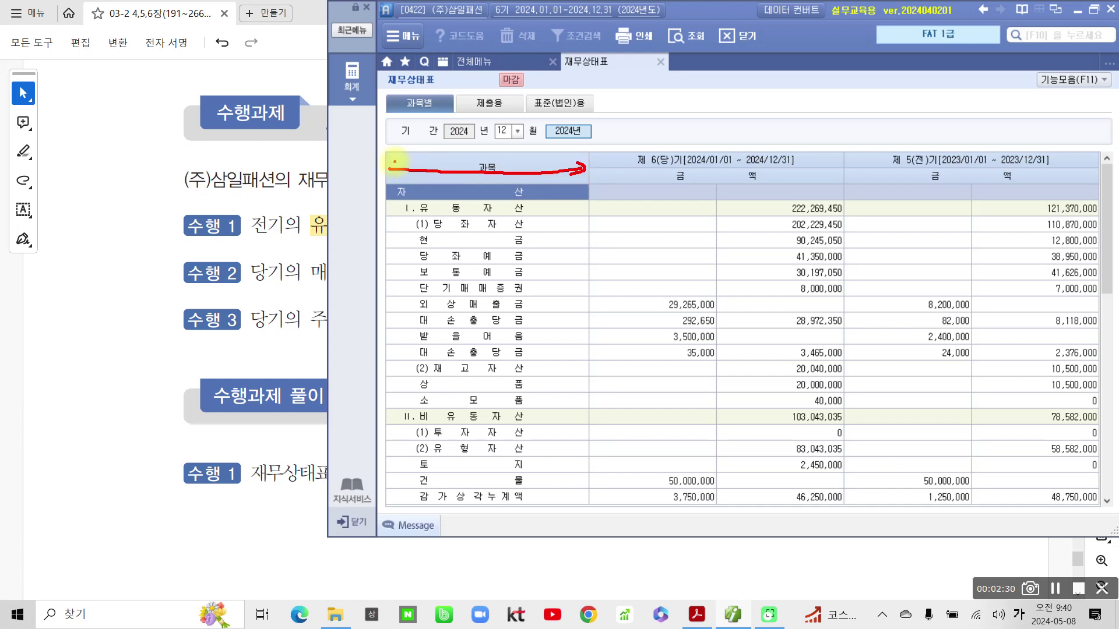
pyautogui.moveTo(394, 163); pyautogui.dragTo(402, 172)
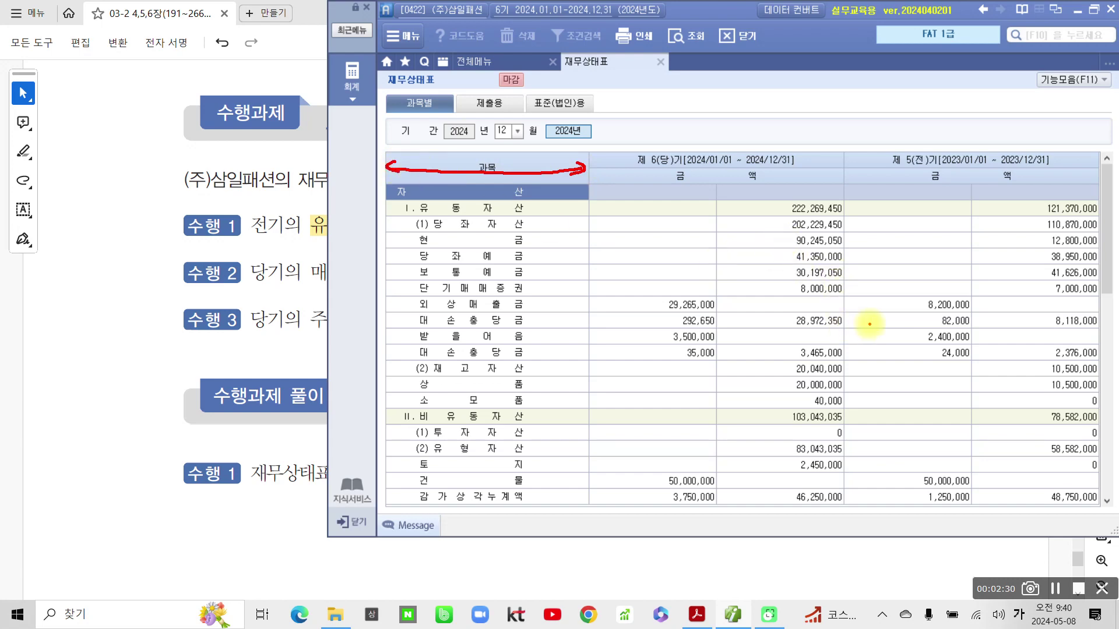
pyautogui.click(1093, 9)
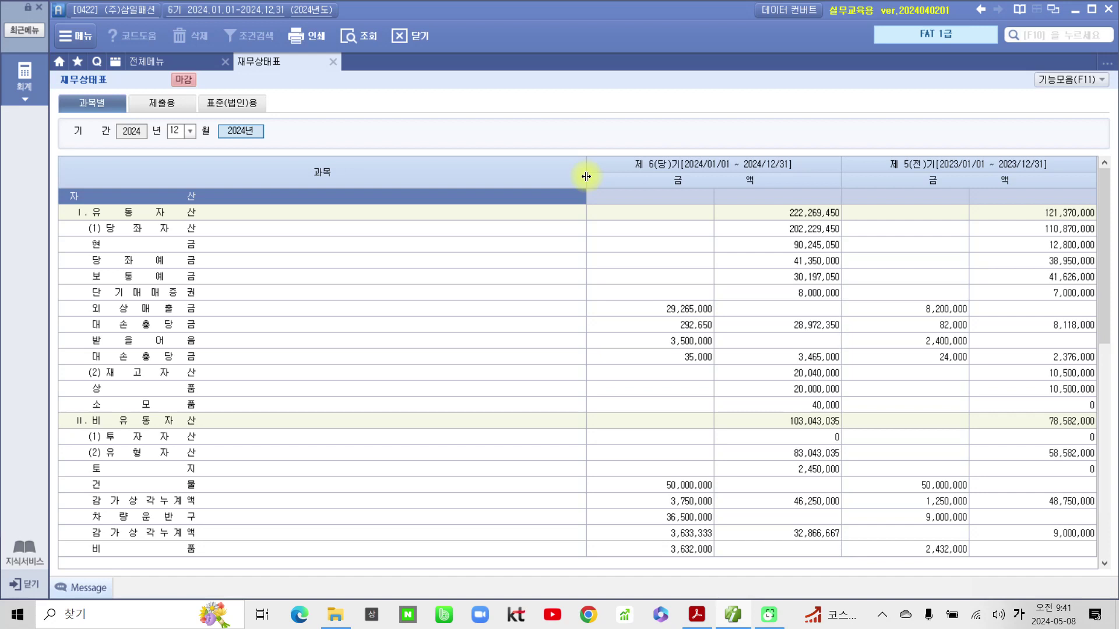
pyautogui.moveTo(572, 147)
pyautogui.mouseDown()
pyautogui.moveTo(606, 232)
pyautogui.moveTo(606, 268)
pyautogui.mouseUp()
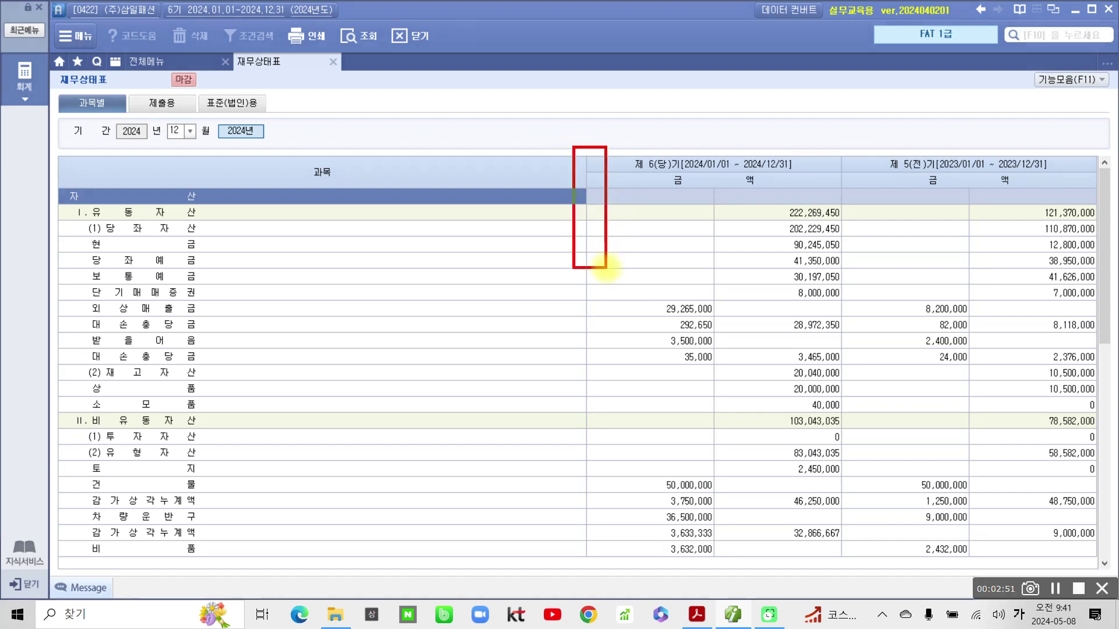
pyautogui.moveTo(538, 136)
pyautogui.mouseDown()
pyautogui.moveTo(513, 153)
pyautogui.moveTo(541, 139)
pyautogui.mouseUp()
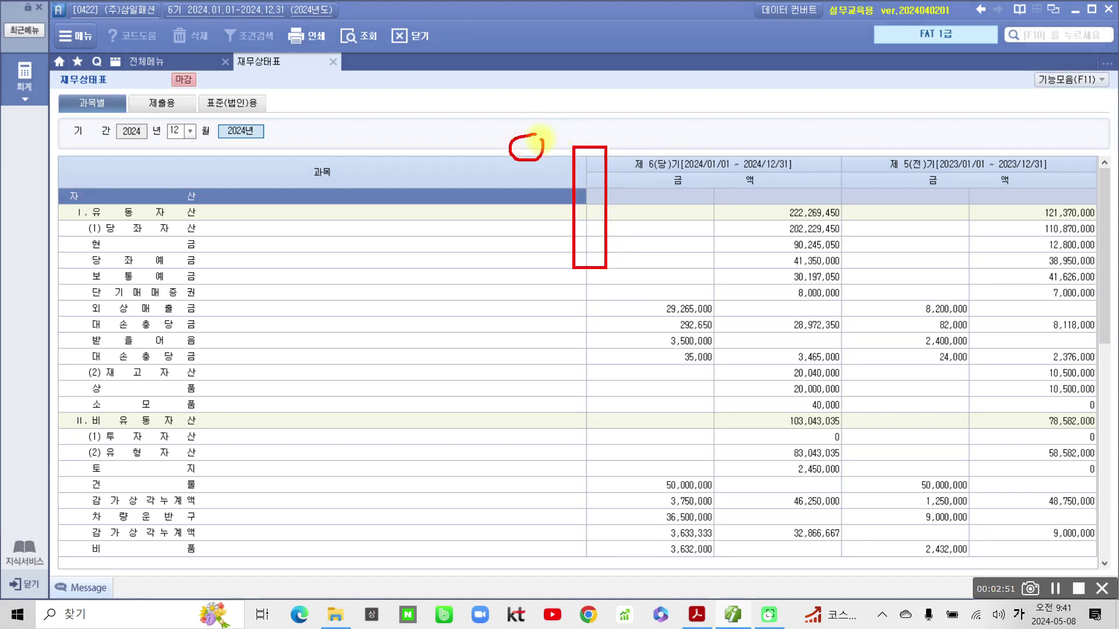
pyautogui.moveTo(659, 142)
pyautogui.mouseDown()
pyautogui.moveTo(641, 163)
pyautogui.moveTo(637, 126)
pyautogui.moveTo(587, 156)
pyautogui.moveTo(589, 208)
pyautogui.mouseUp()
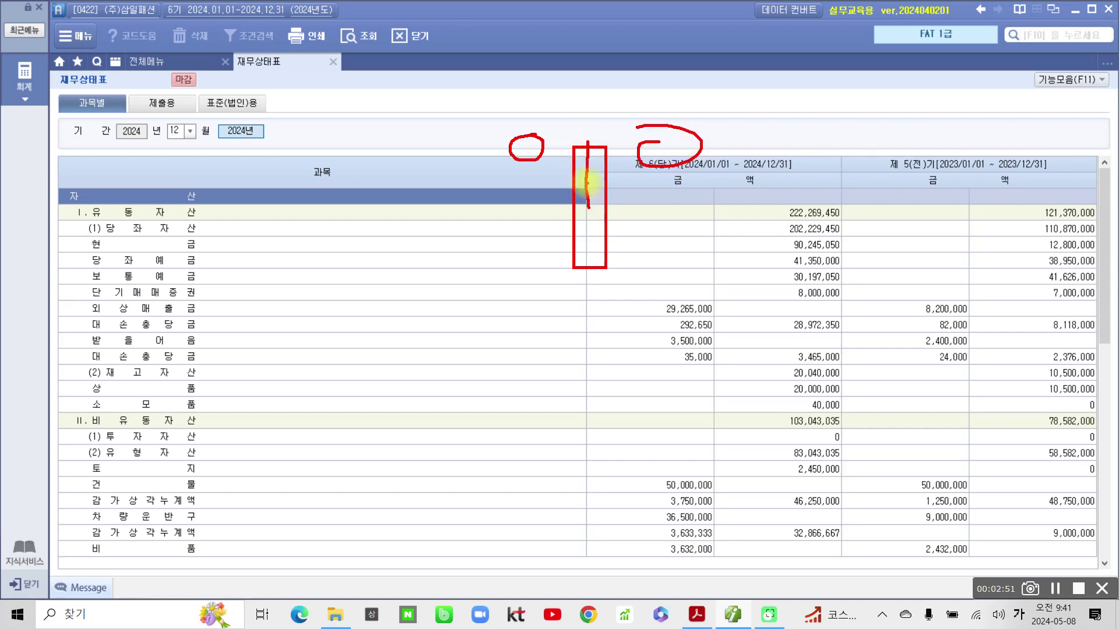
pyautogui.moveTo(578, 167); pyautogui.dragTo(601, 166)
pyautogui.press('Escape')
pyautogui.hotkey('ctrl', 'shift', 'd')
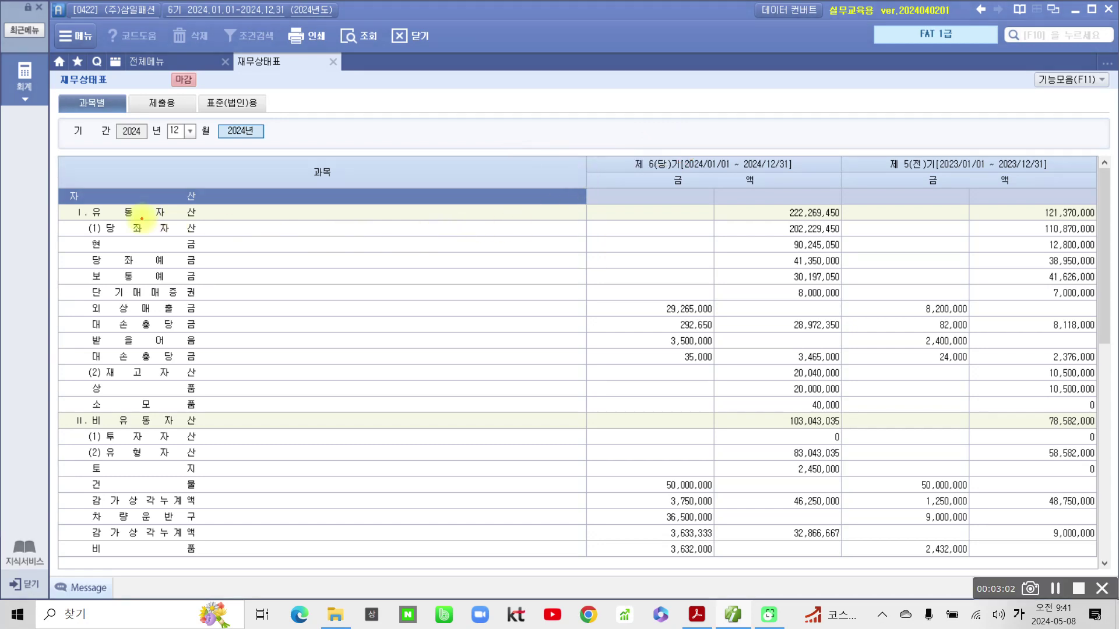
pyautogui.moveTo(46, 188)
pyautogui.mouseDown()
pyautogui.moveTo(204, 176)
pyautogui.moveTo(215, 208)
pyautogui.mouseUp()
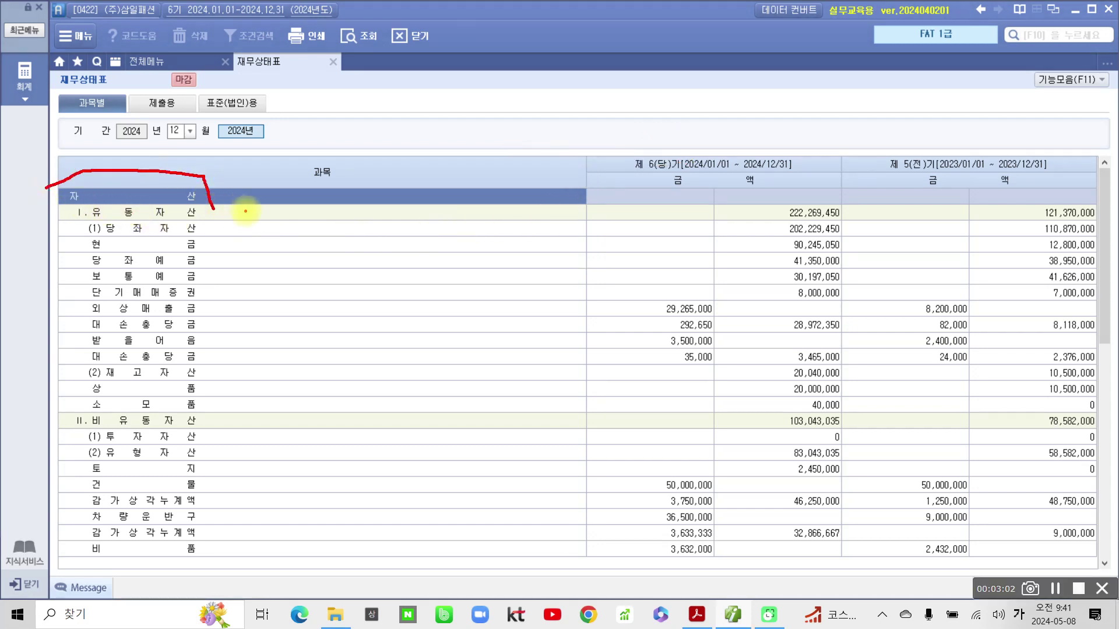
pyautogui.press('Escape')
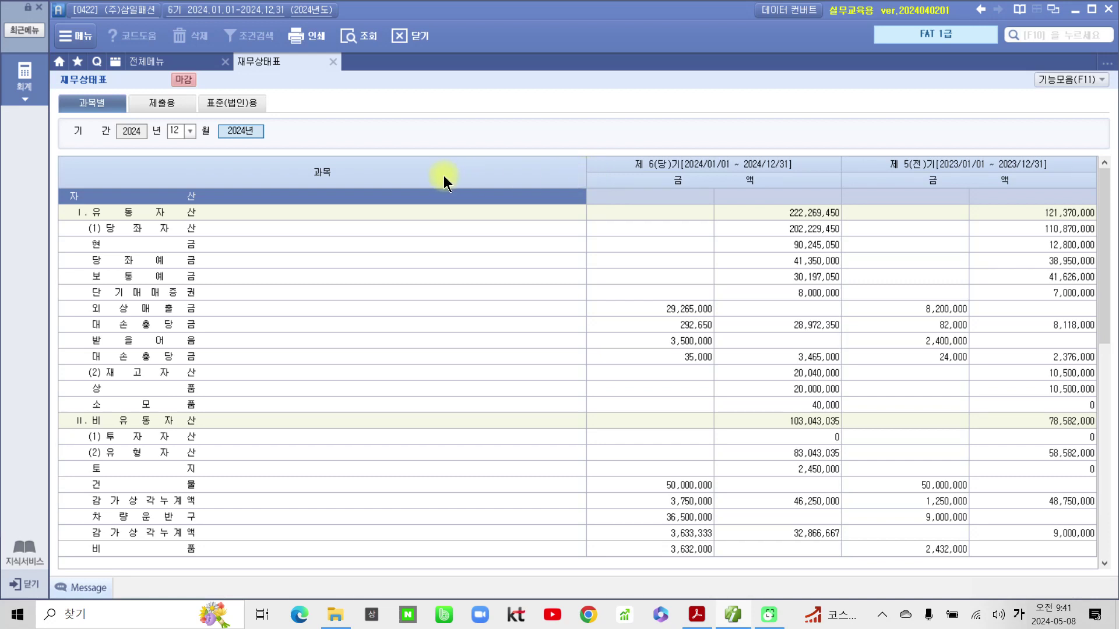
# Step: Fit the 과목 column of the balance sheet to its contents, dismiss the notice and select the 단기매매증권 row
pyautogui.doubleClick(585, 179)
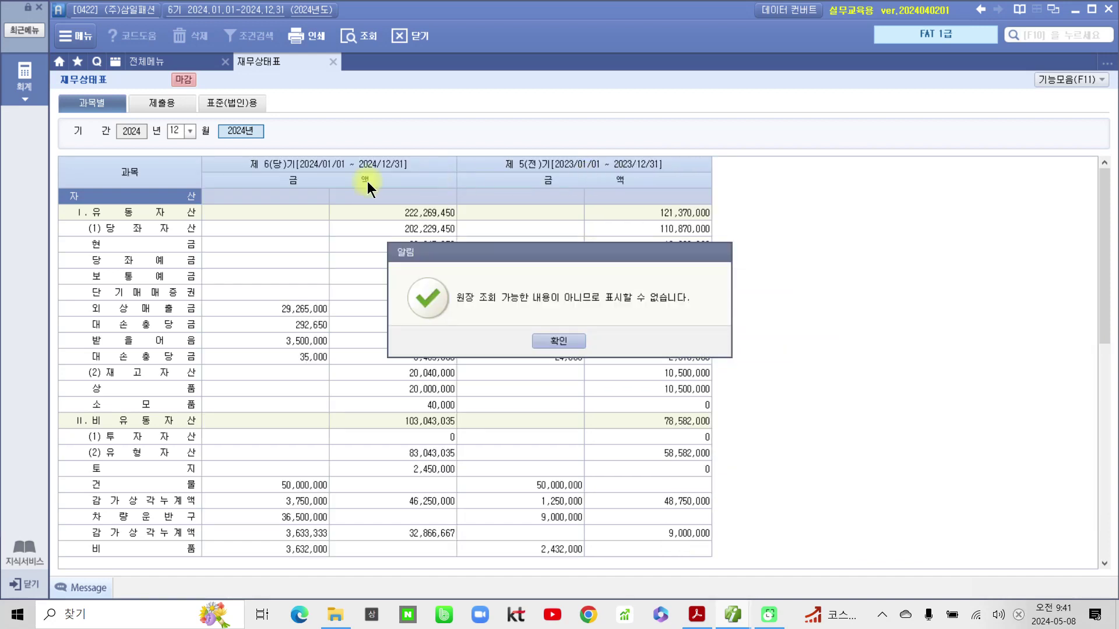
pyautogui.click(567, 341)
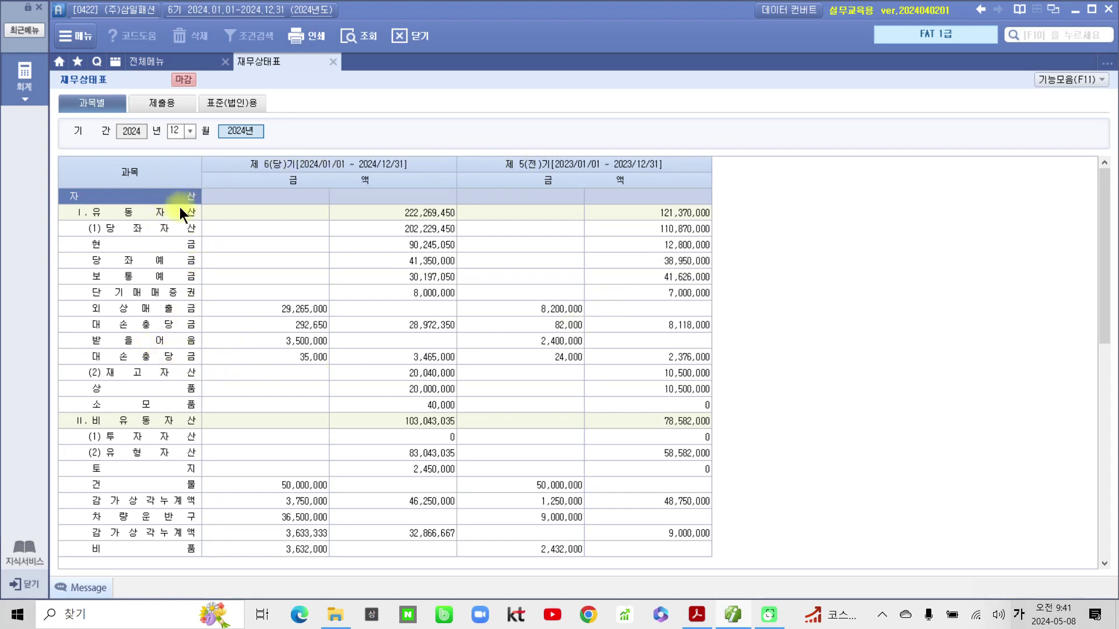
pyautogui.click(111, 293)
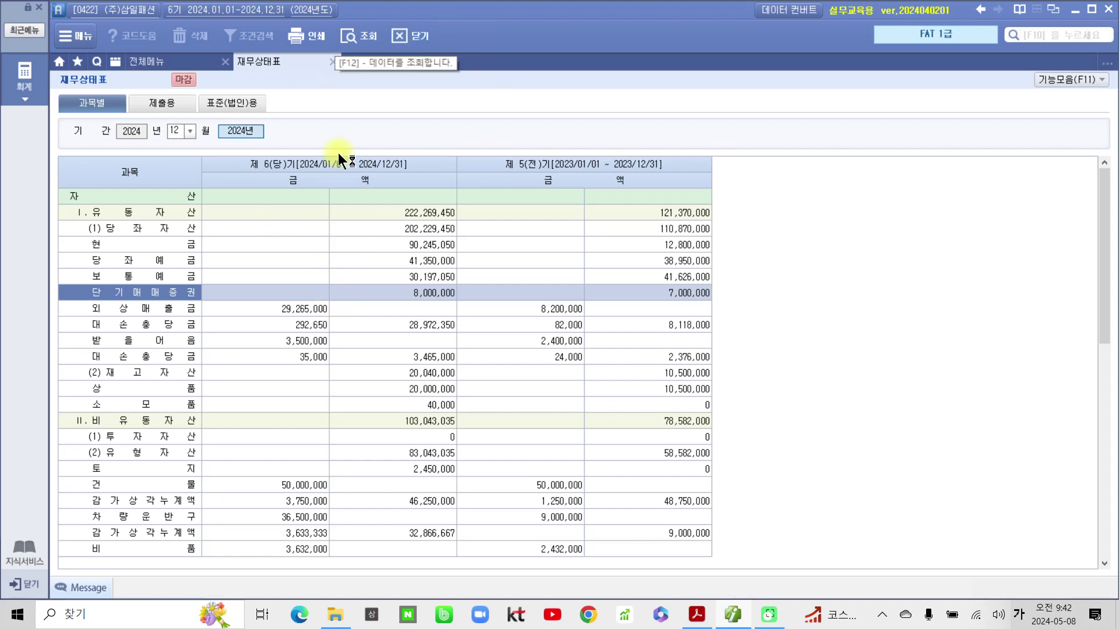
pyautogui.moveTo(411, 17); pyautogui.dragTo(819, 36)
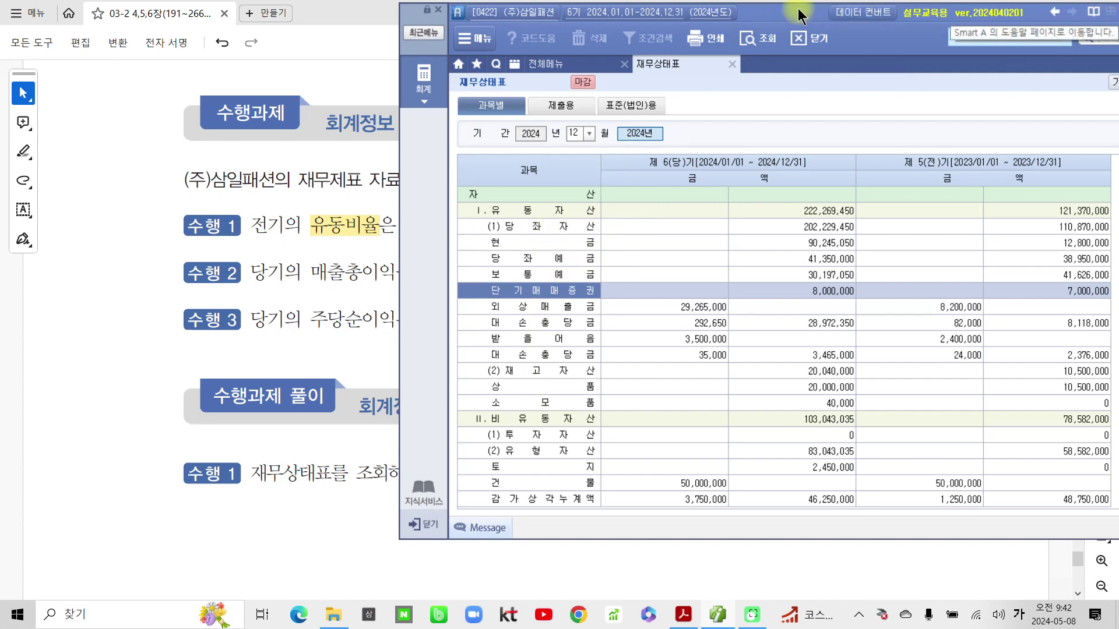
pyautogui.moveTo(782, 19); pyautogui.dragTo(676, 23)
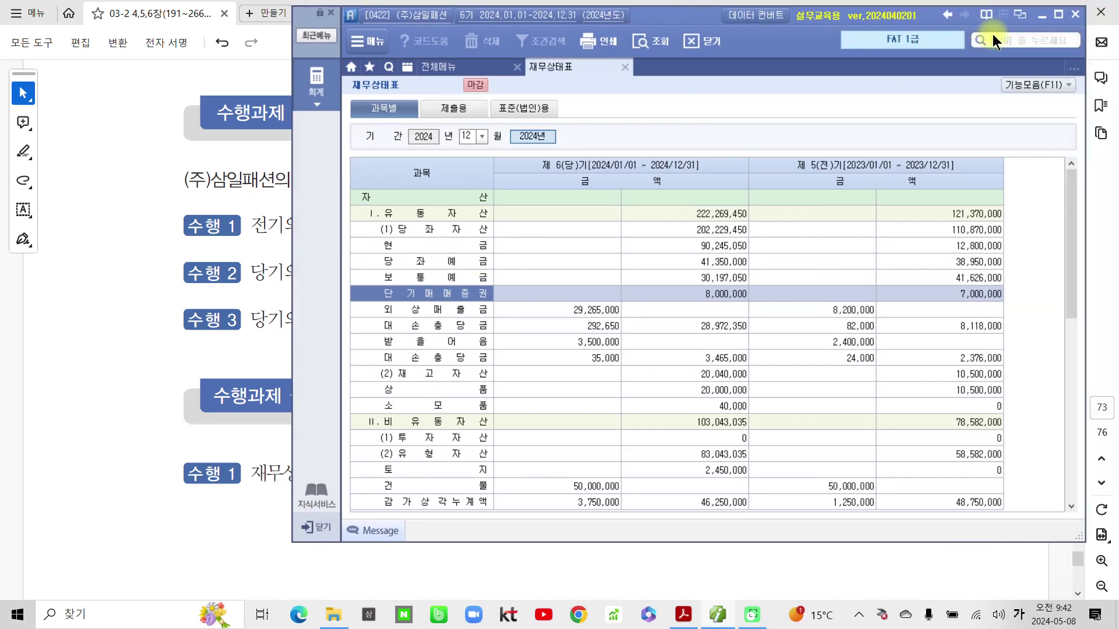
pyautogui.click(1059, 14)
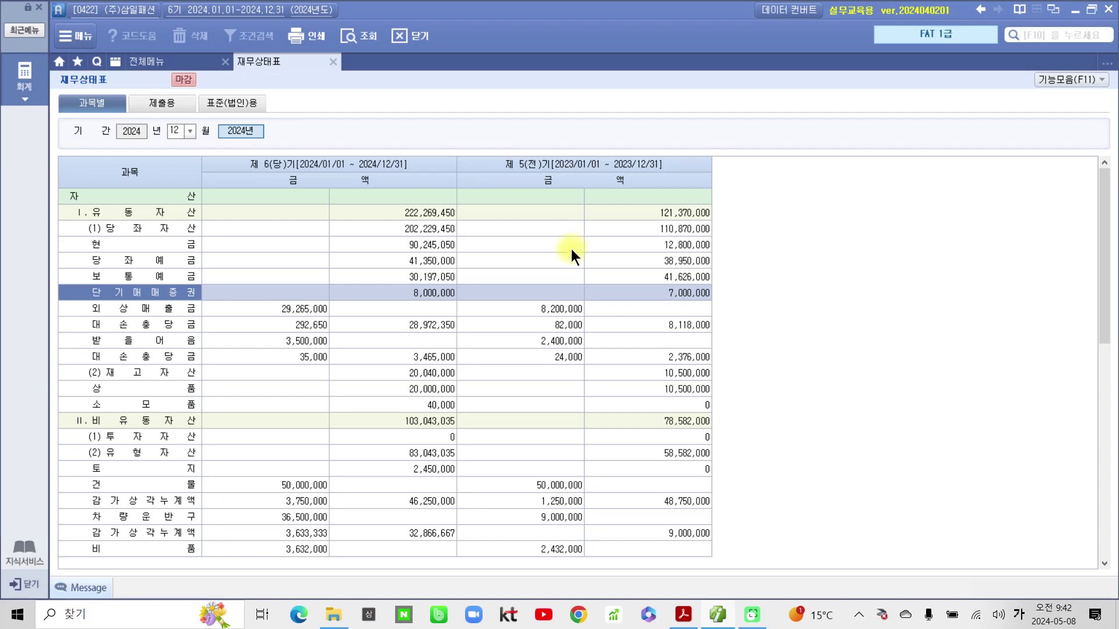
pyautogui.moveTo(553, 122)
pyautogui.mouseDown()
pyautogui.moveTo(724, 155)
pyautogui.moveTo(484, 150)
pyautogui.mouseUp()
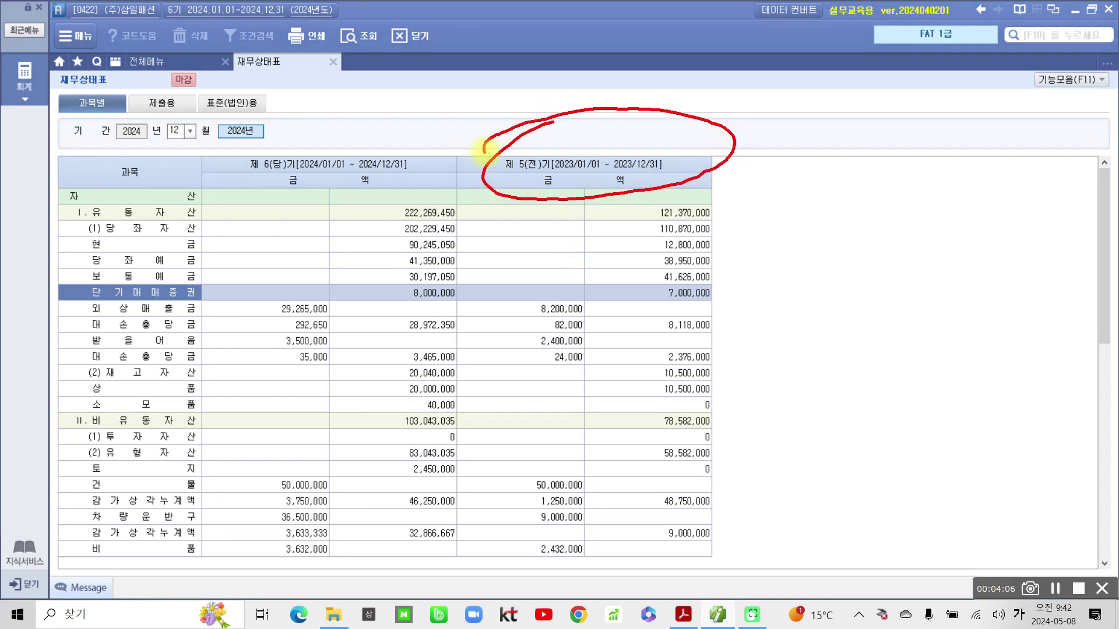
pyautogui.moveTo(362, 124); pyautogui.dragTo(302, 200)
pyautogui.moveTo(290, 138)
pyautogui.mouseDown()
pyautogui.moveTo(350, 176)
pyautogui.moveTo(378, 213)
pyautogui.mouseUp()
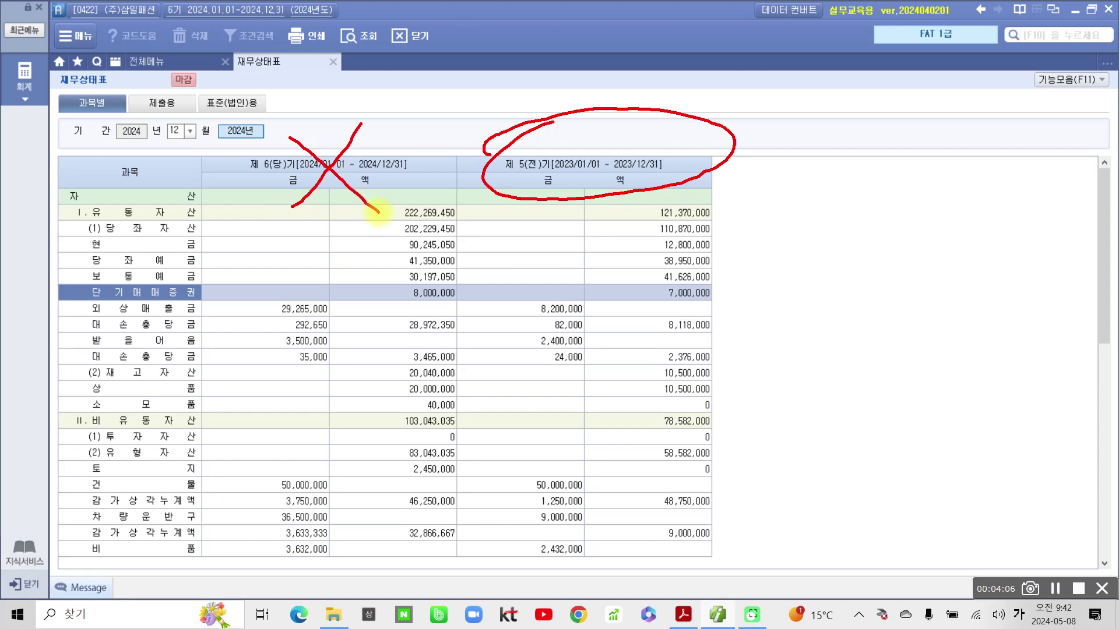
pyautogui.press('Escape')
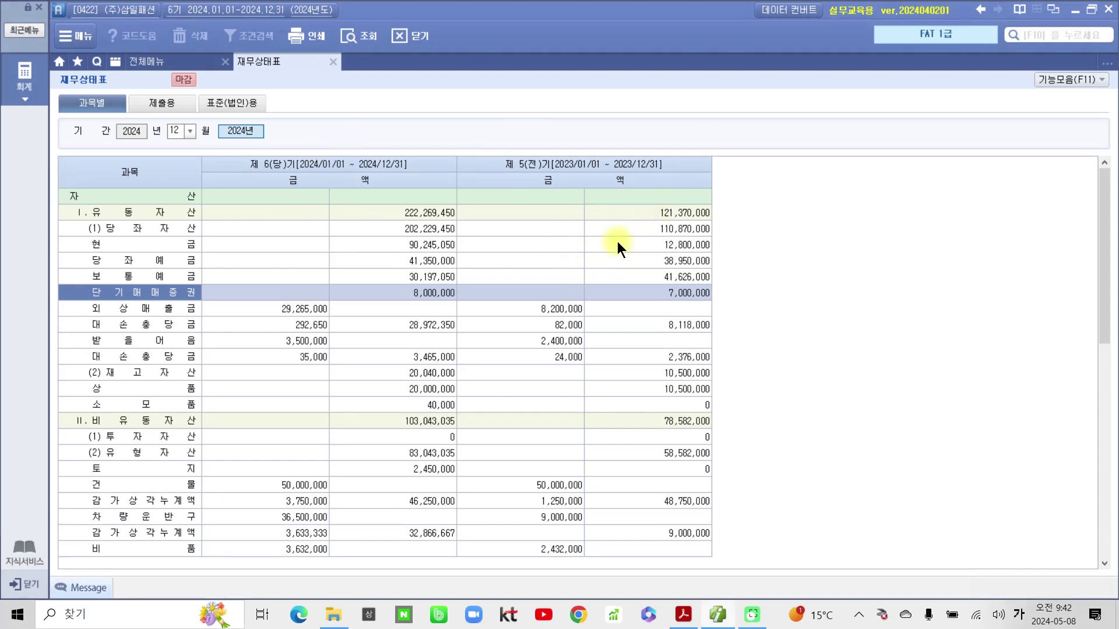
# Step: Locate the prior-period (제 5기) 유동자산 and 유동부채 amounts in the balance sheet
pyautogui.click(668, 215)
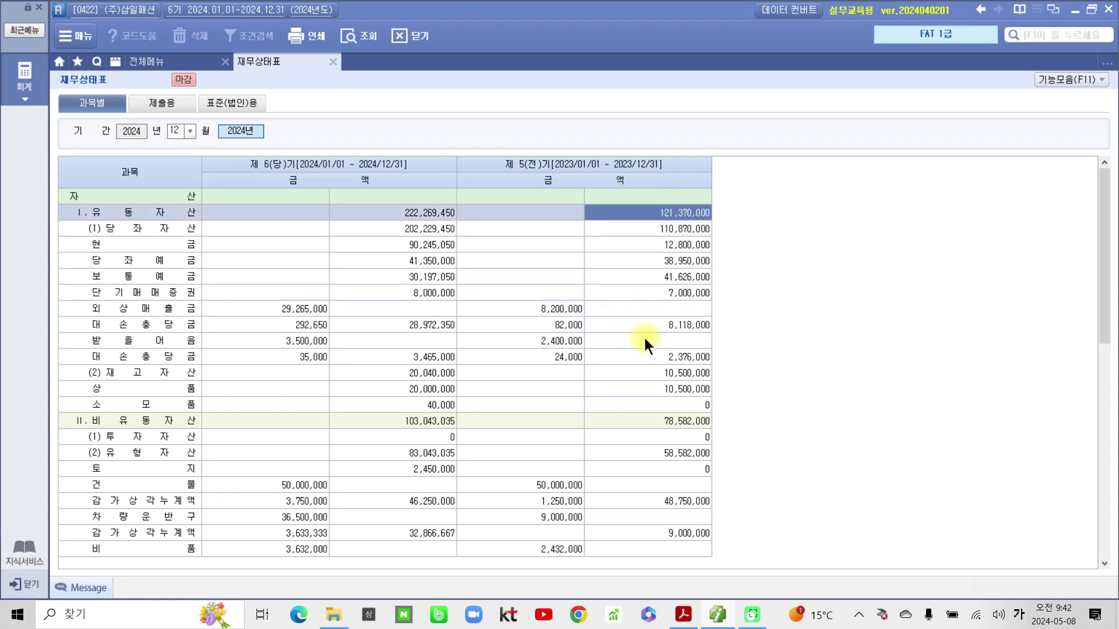
pyautogui.scroll(-6, 685, 344)
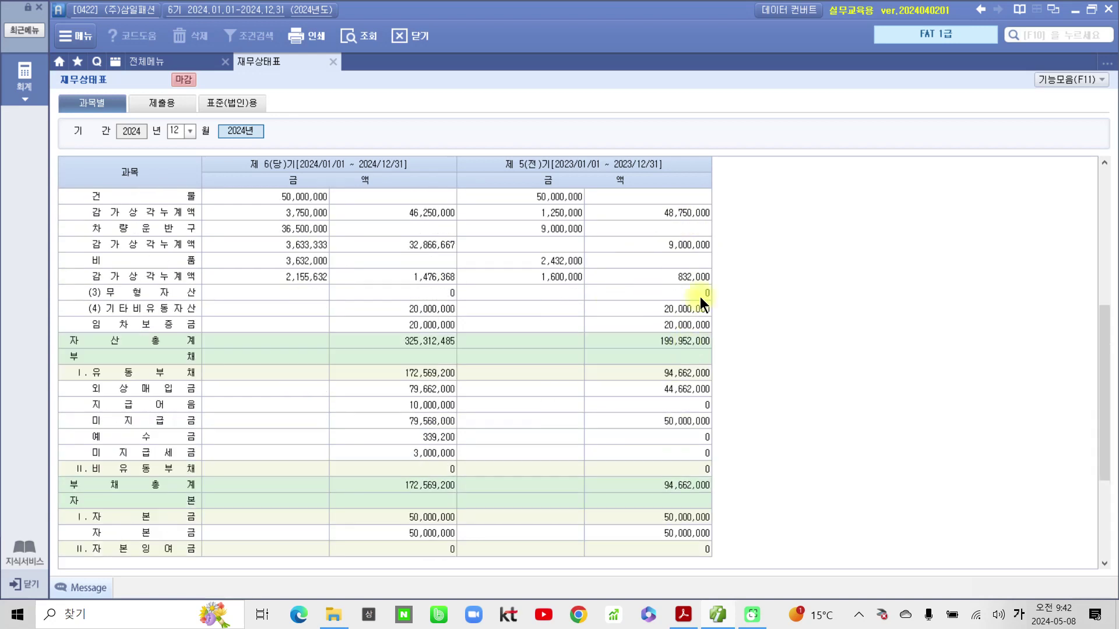
pyautogui.click(682, 377)
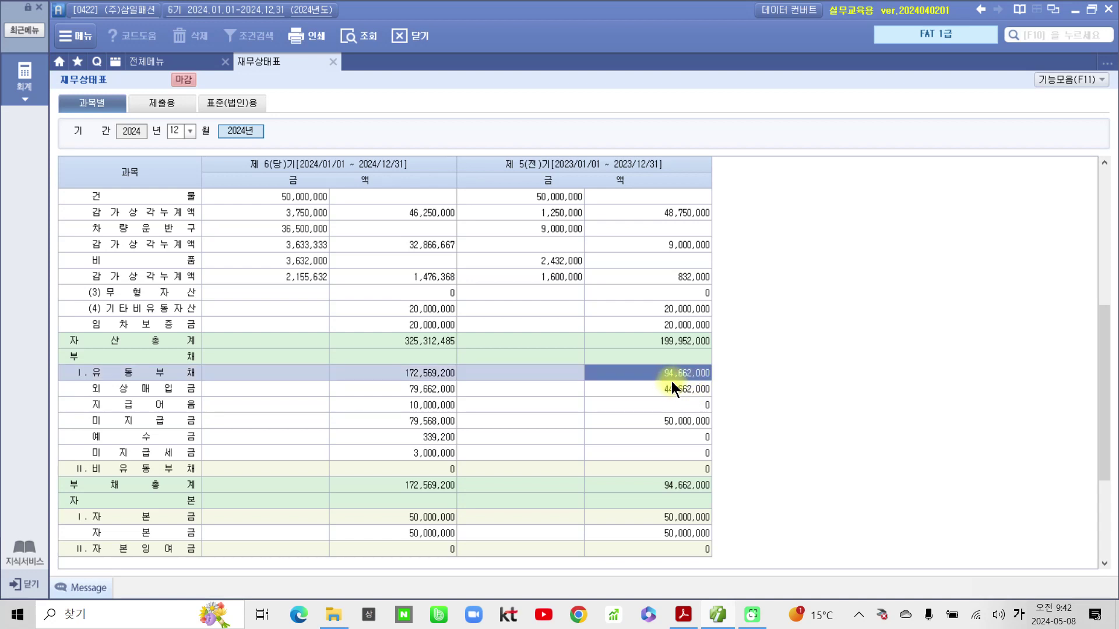
pyautogui.scroll(6, 671, 381)
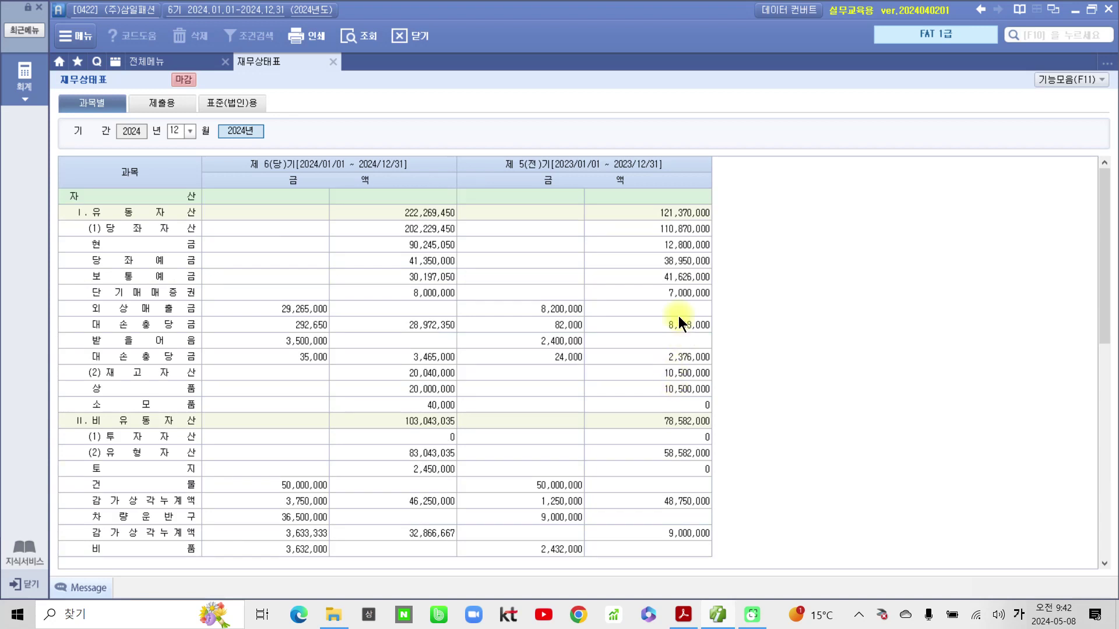
# Step: Open the calculator from the prior-period 유동자산 amount and add that amount, 121,370,000, to the calculator's first line
pyautogui.click(680, 215)
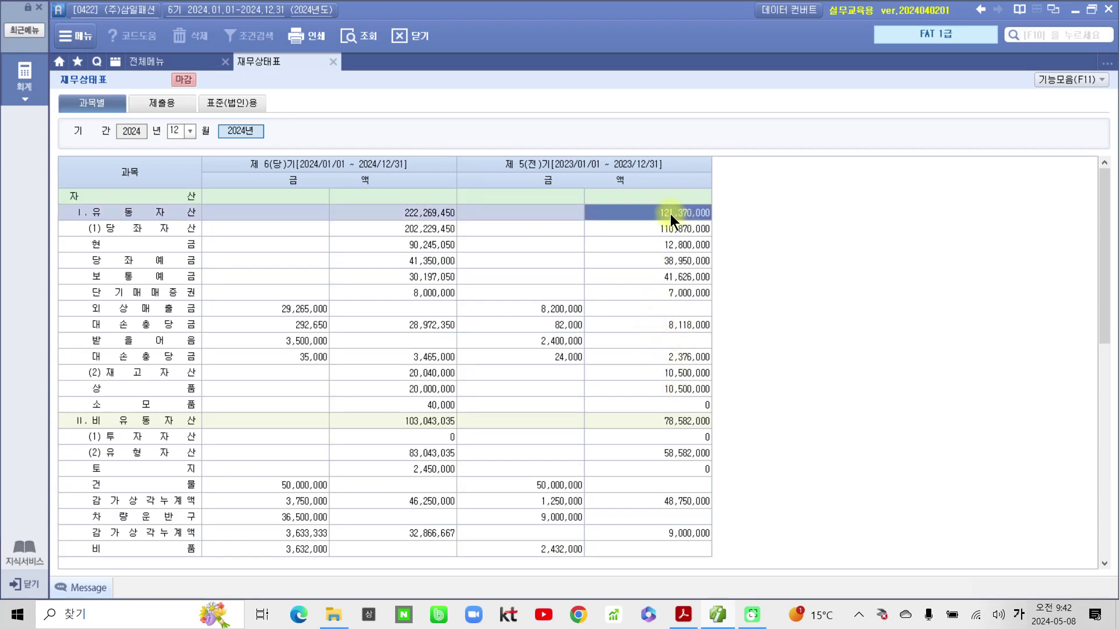
pyautogui.rightClick(673, 211)
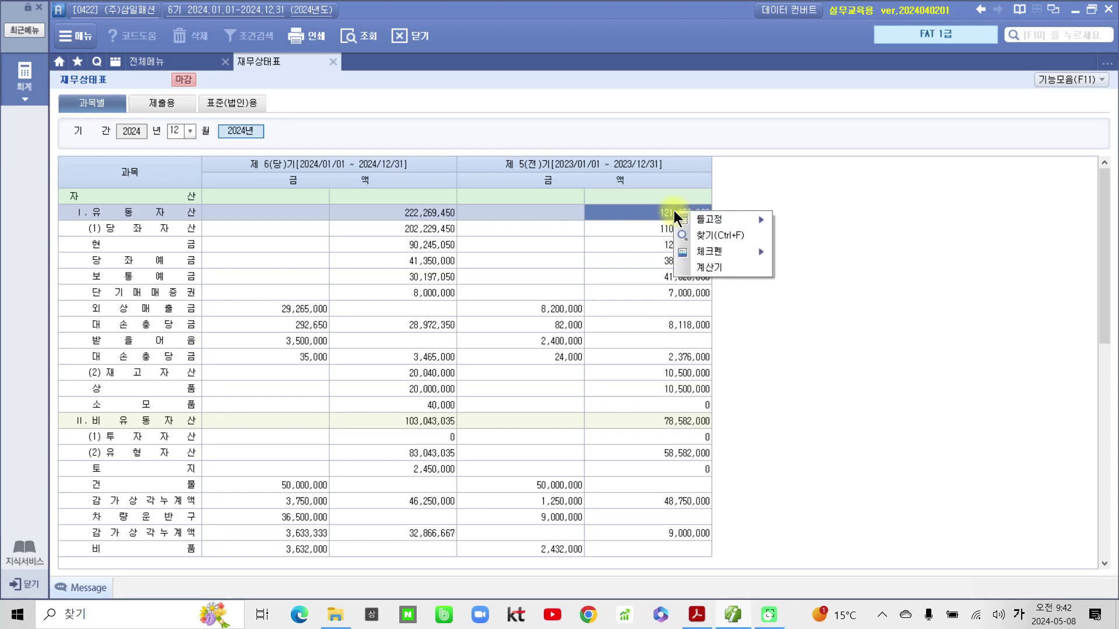
pyautogui.click(715, 267)
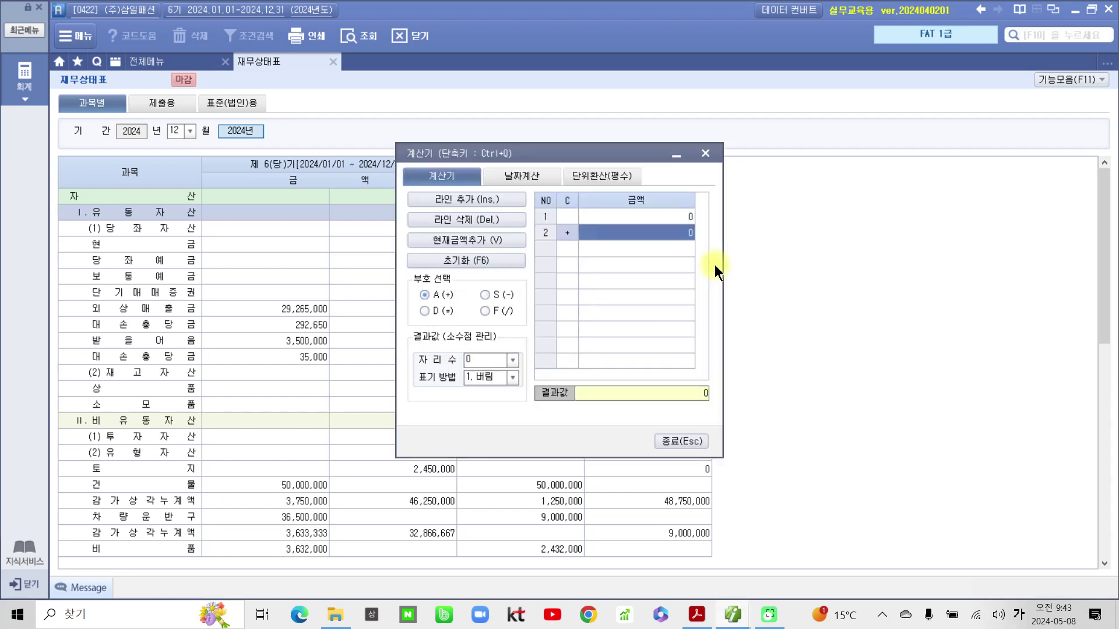
pyautogui.moveTo(513, 155); pyautogui.dragTo(480, 156)
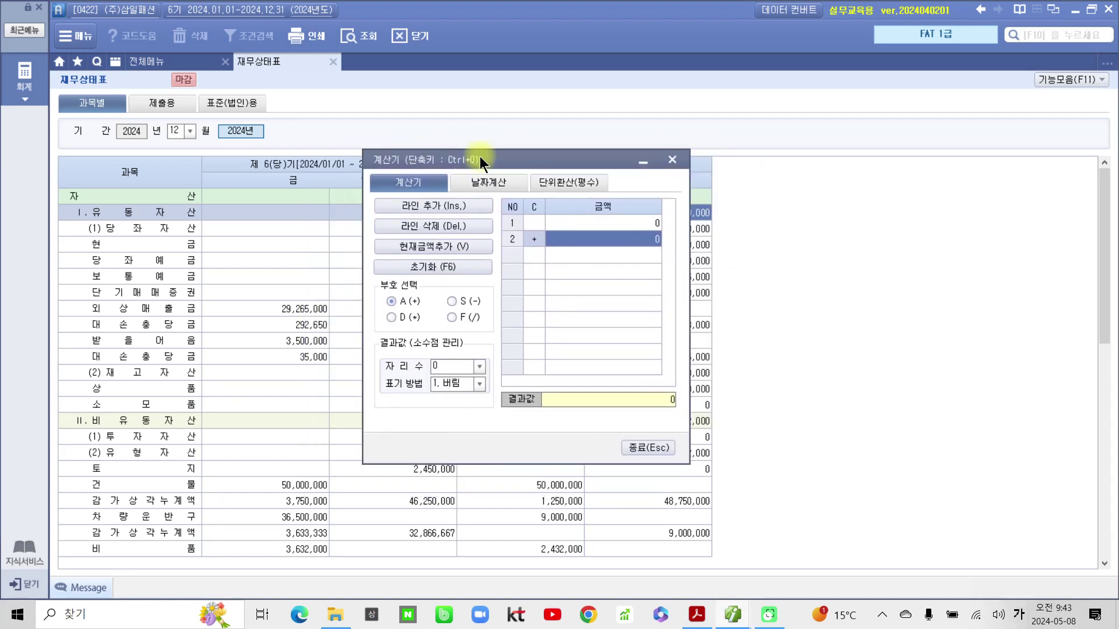
pyautogui.click(600, 223)
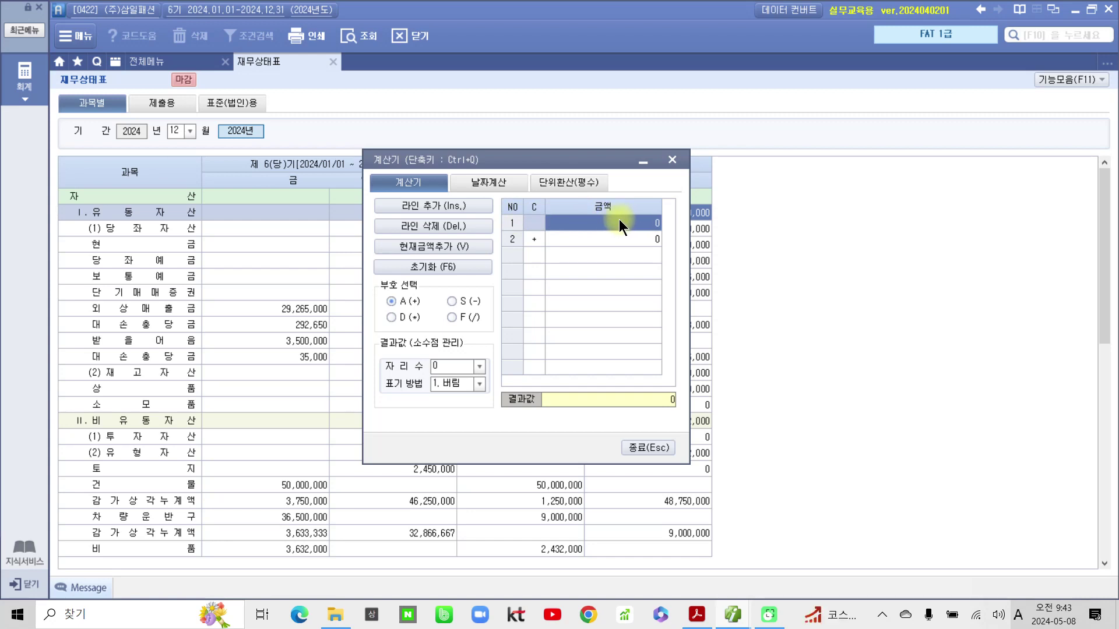
pyautogui.moveTo(578, 161); pyautogui.dragTo(495, 180)
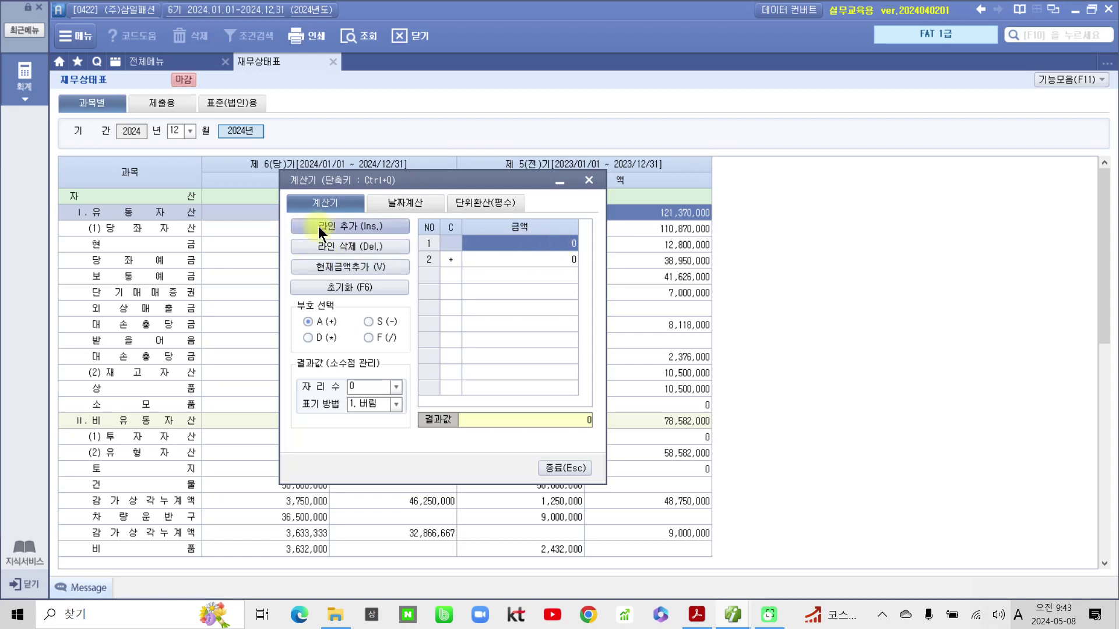
pyautogui.click(352, 265)
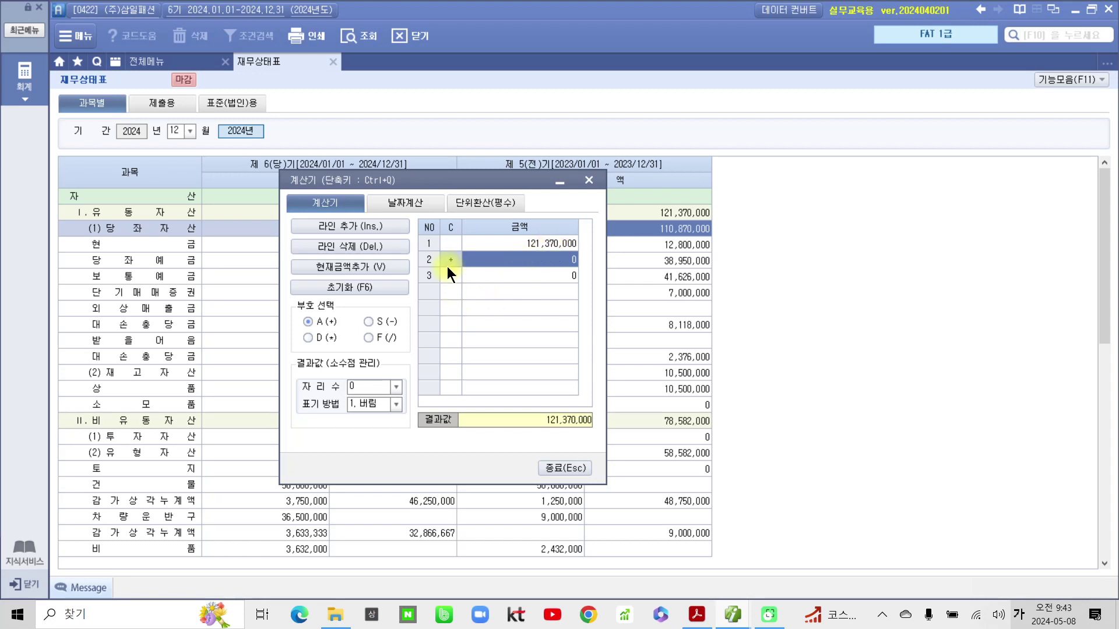
# Step: Delete the surplus line from the calculator and set the sign of line 2 to division (/)
pyautogui.click(554, 275)
pyautogui.click(557, 260)
pyautogui.click(342, 246)
pyautogui.click(368, 338)
# Step: Add the prior-period 유동부채 amount, 94,662,000, as the divisor on line 2 and set the sign of line 3 to multiplication (*)
pyautogui.click(669, 505)
pyautogui.scroll(-6, 669, 502)
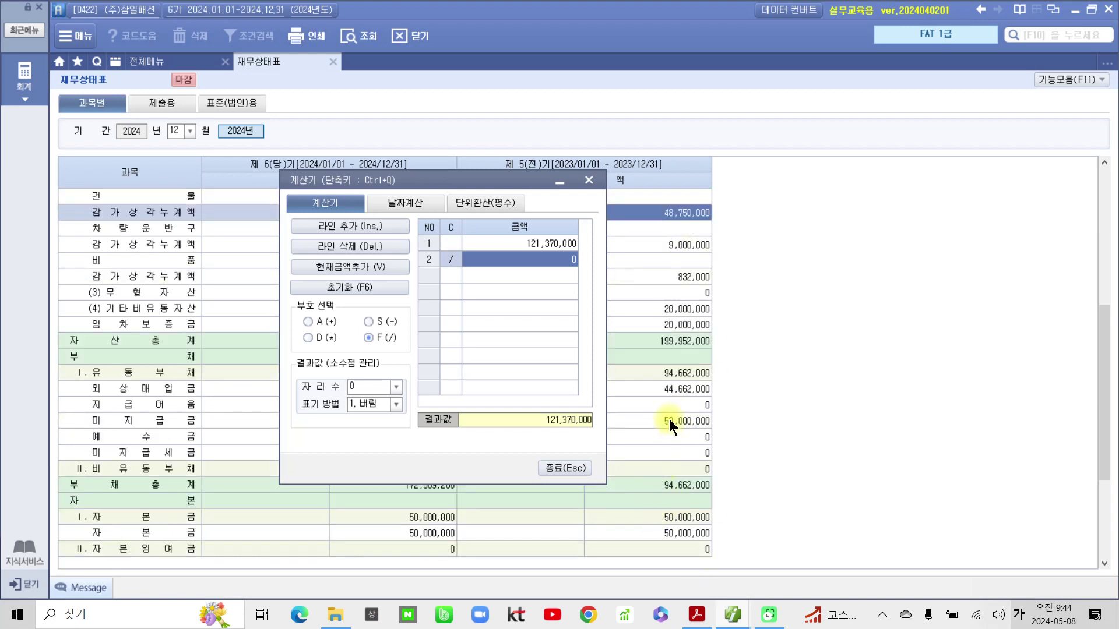
pyautogui.click(673, 376)
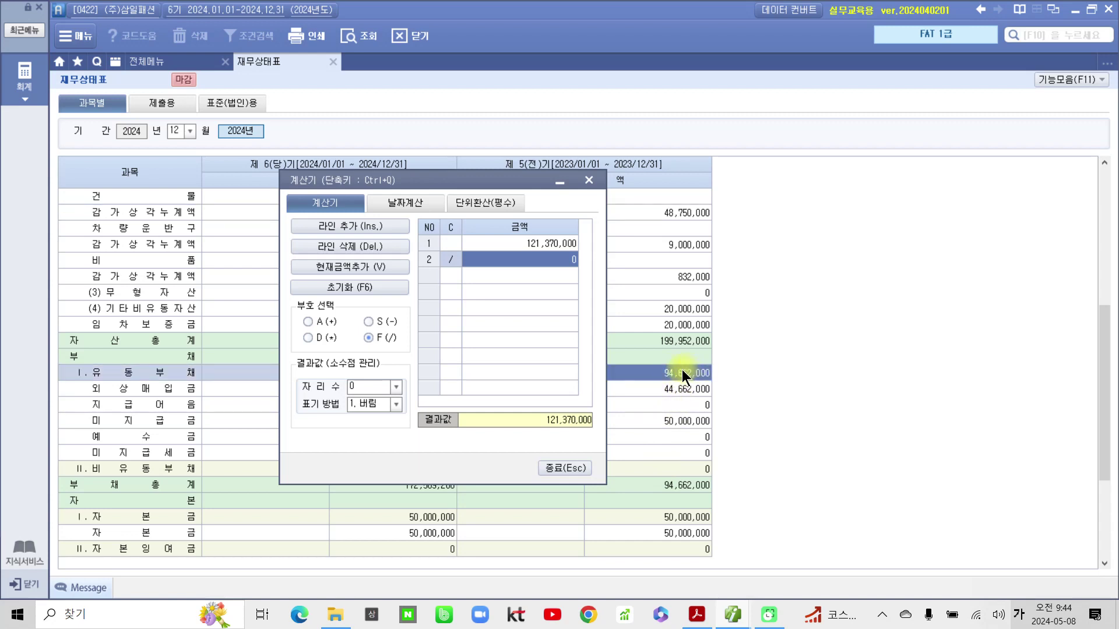
pyautogui.moveTo(415, 178); pyautogui.dragTo(375, 194)
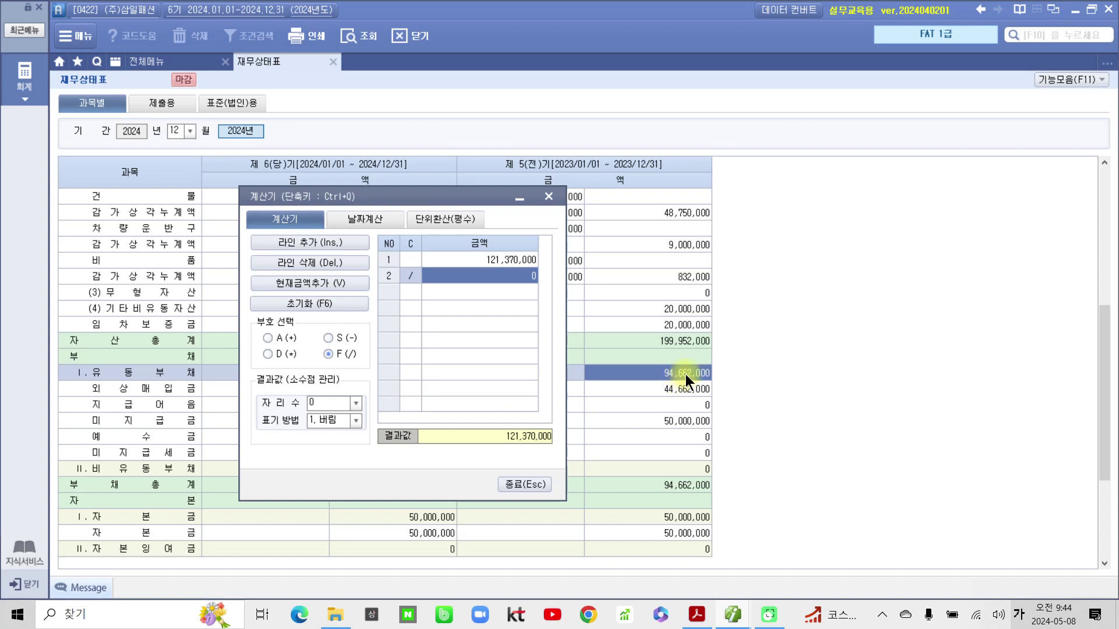
pyautogui.click(306, 282)
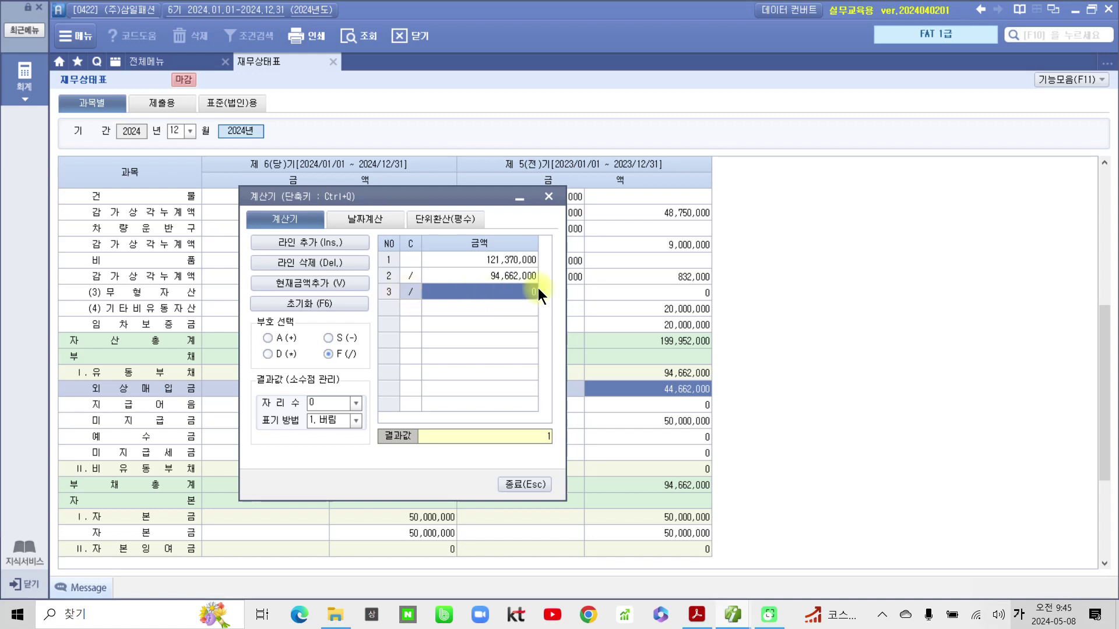
pyautogui.click(267, 354)
# Step: Sketch the four operator symbols +, −, * and / in red above the balance sheet and clear them
pyautogui.moveTo(637, 139); pyautogui.dragTo(733, 141)
pyautogui.moveTo(685, 106); pyautogui.dragTo(684, 187)
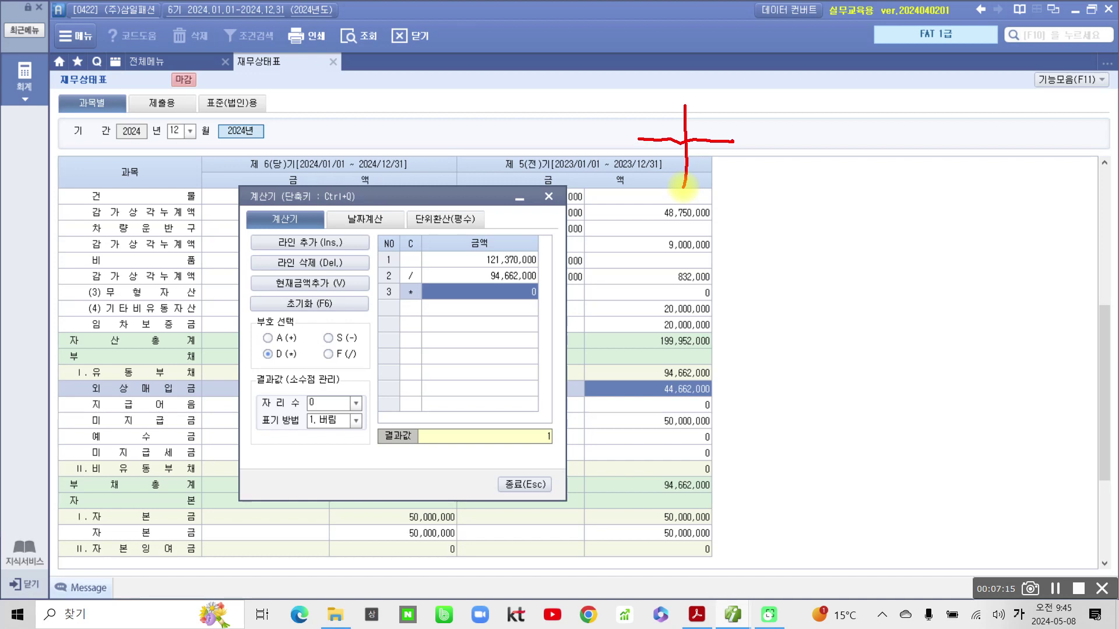
pyautogui.moveTo(777, 145); pyautogui.dragTo(965, 149)
pyautogui.moveTo(912, 121); pyautogui.dragTo(956, 170)
pyautogui.moveTo(959, 122); pyautogui.dragTo(928, 170)
pyautogui.moveTo(1054, 137); pyautogui.dragTo(1017, 193)
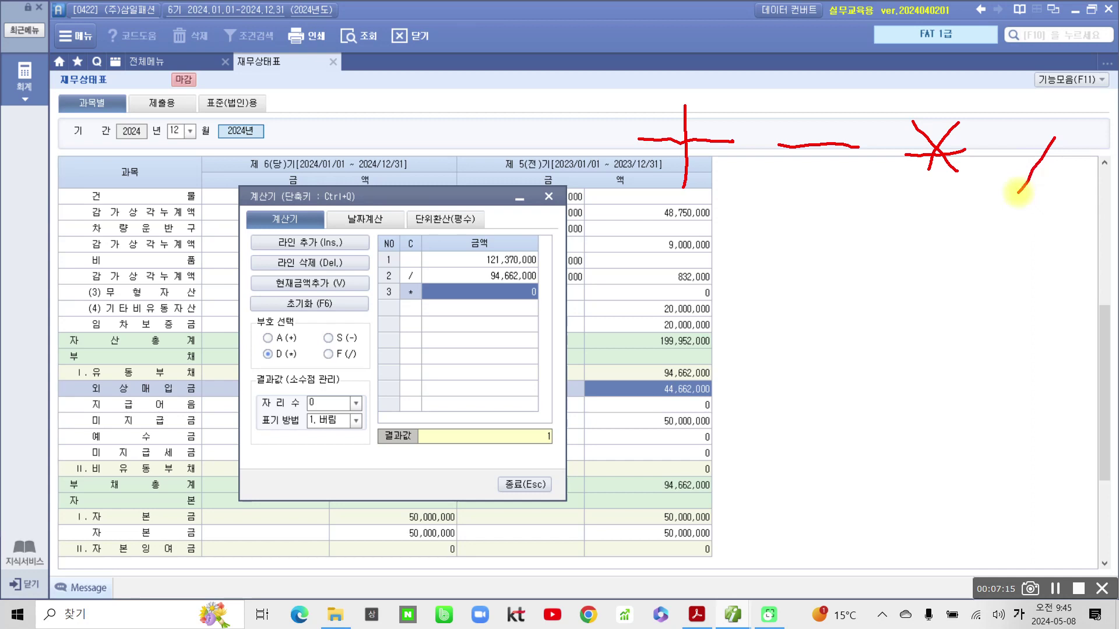
pyautogui.rightClick(1018, 192)
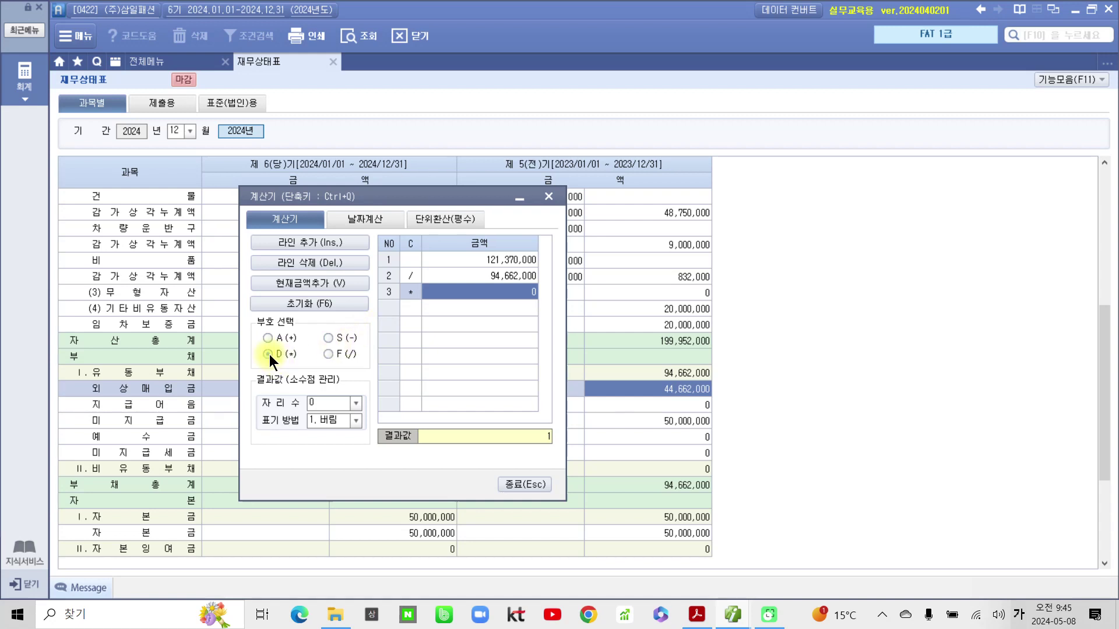
# Step: Enter 100 as the multiplier on line 3 of the calculator
pyautogui.write('100')
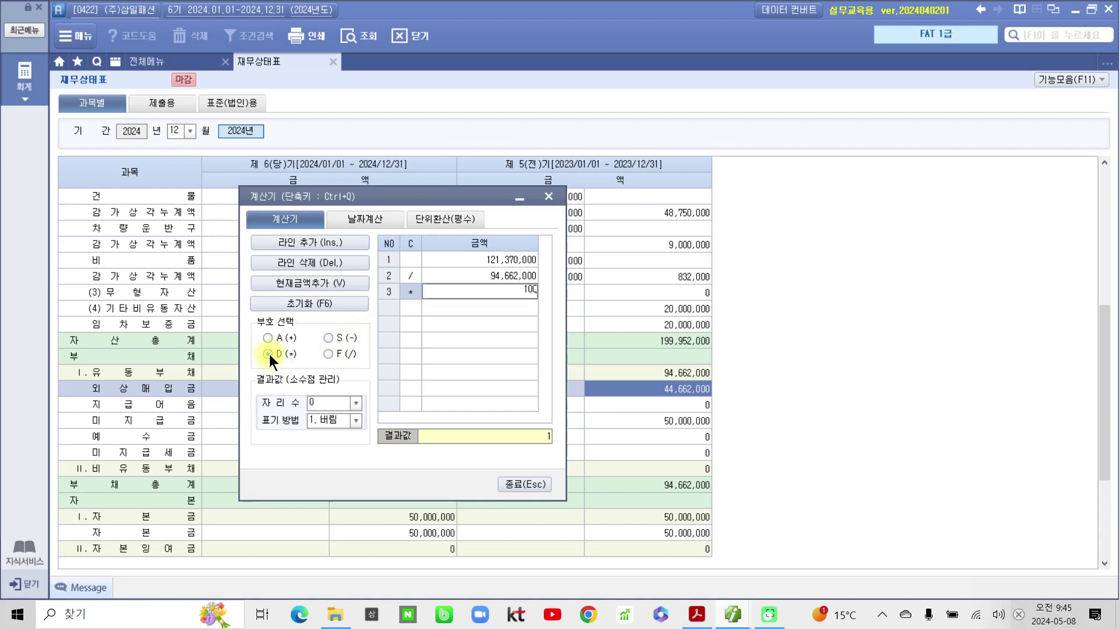
pyautogui.press('Return')
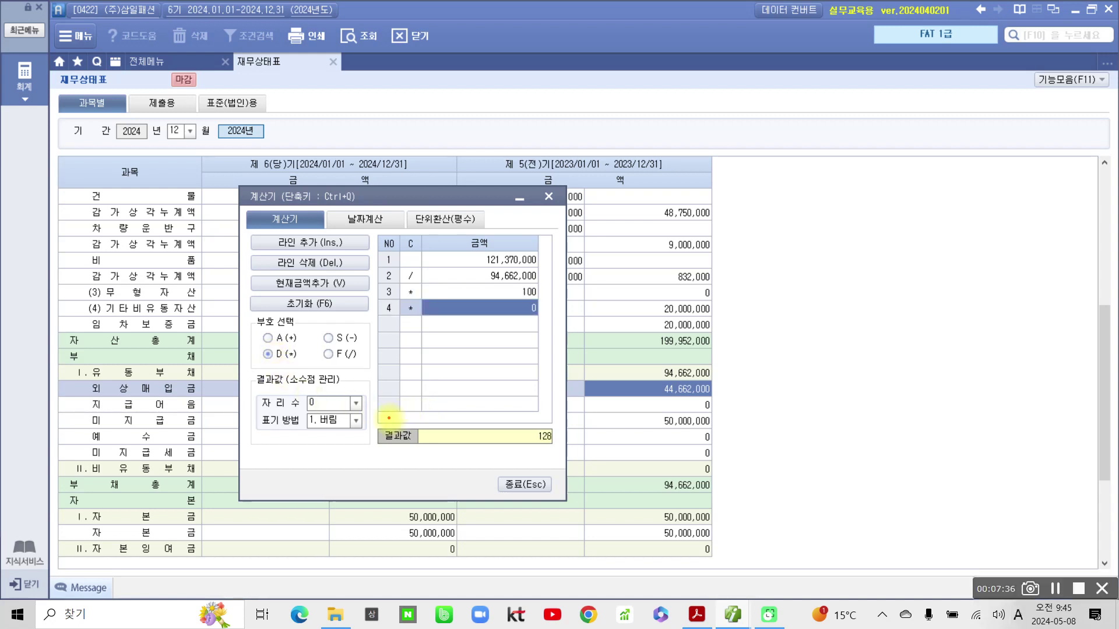
# Step: Mark the calculator's 결과값 with a box, circle the 자리수 and 표기 방법 settings, and draw an arrow from 자리수 to the result
pyautogui.moveTo(388, 418); pyautogui.dragTo(575, 452)
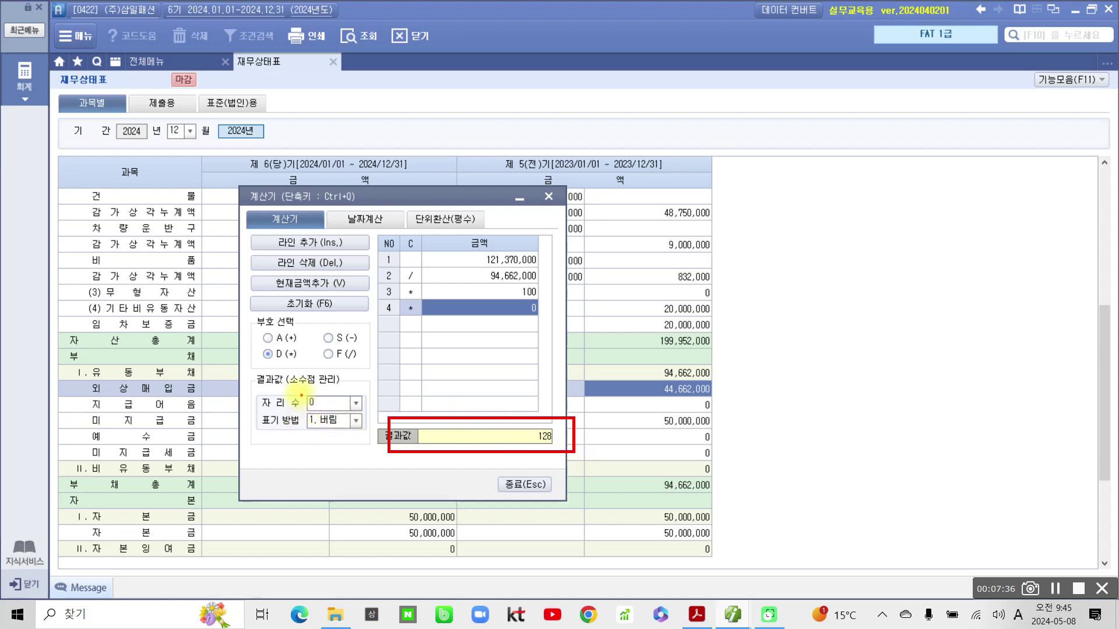
pyautogui.moveTo(300, 393)
pyautogui.mouseDown()
pyautogui.moveTo(265, 387)
pyautogui.moveTo(260, 401)
pyautogui.moveTo(364, 398)
pyautogui.moveTo(303, 378)
pyautogui.mouseUp()
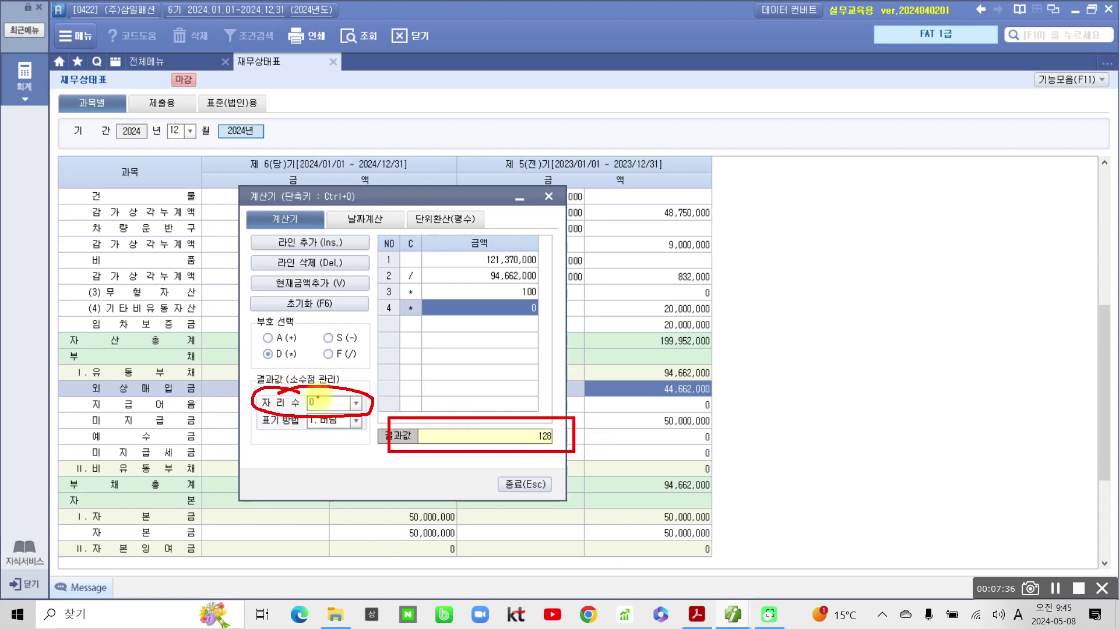
pyautogui.moveTo(312, 390)
pyautogui.mouseDown()
pyautogui.moveTo(492, 391)
pyautogui.moveTo(545, 430)
pyautogui.moveTo(528, 424)
pyautogui.moveTo(547, 425)
pyautogui.mouseUp()
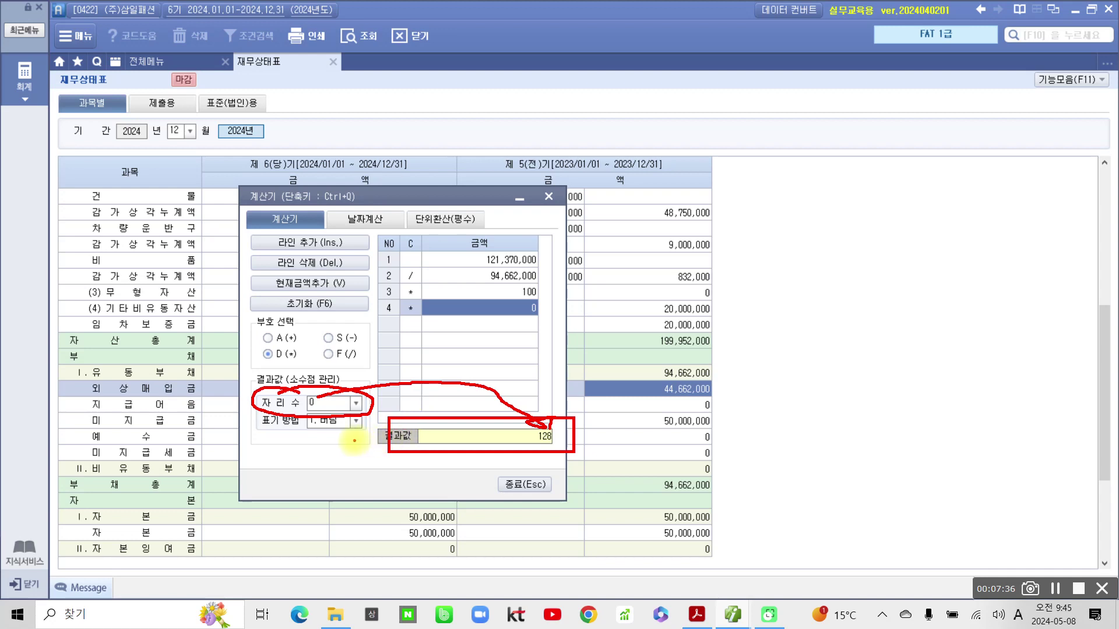
pyautogui.moveTo(278, 426)
pyautogui.mouseDown()
pyautogui.moveTo(375, 415)
pyautogui.moveTo(287, 417)
pyautogui.mouseUp()
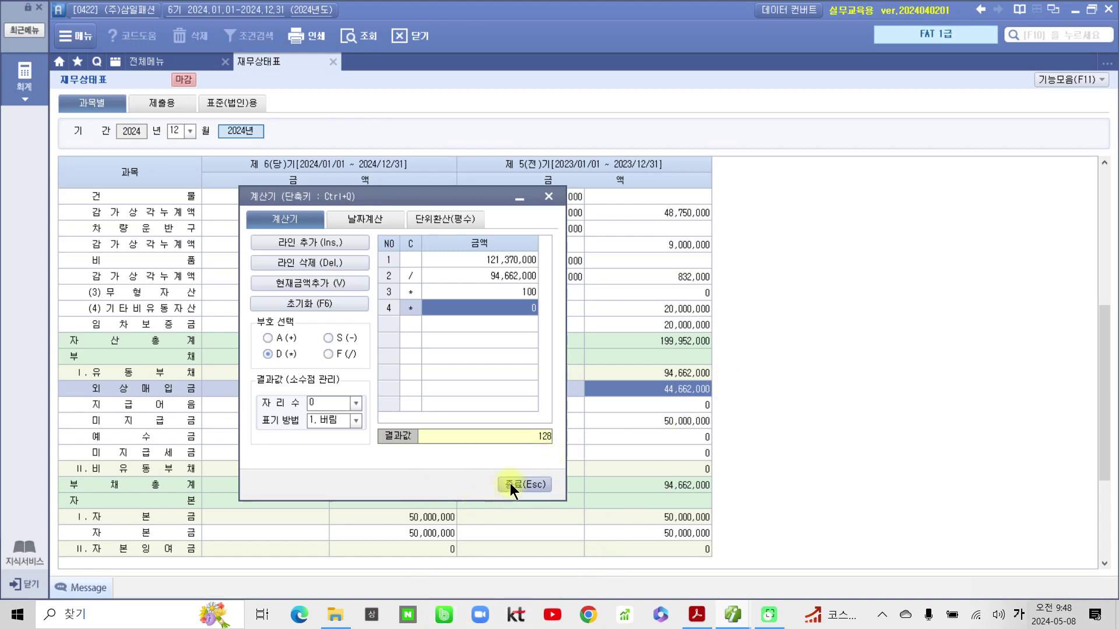
# Step: Switch to the PDF workbook in Acrobat and close the calculator
pyautogui.click(696, 614)
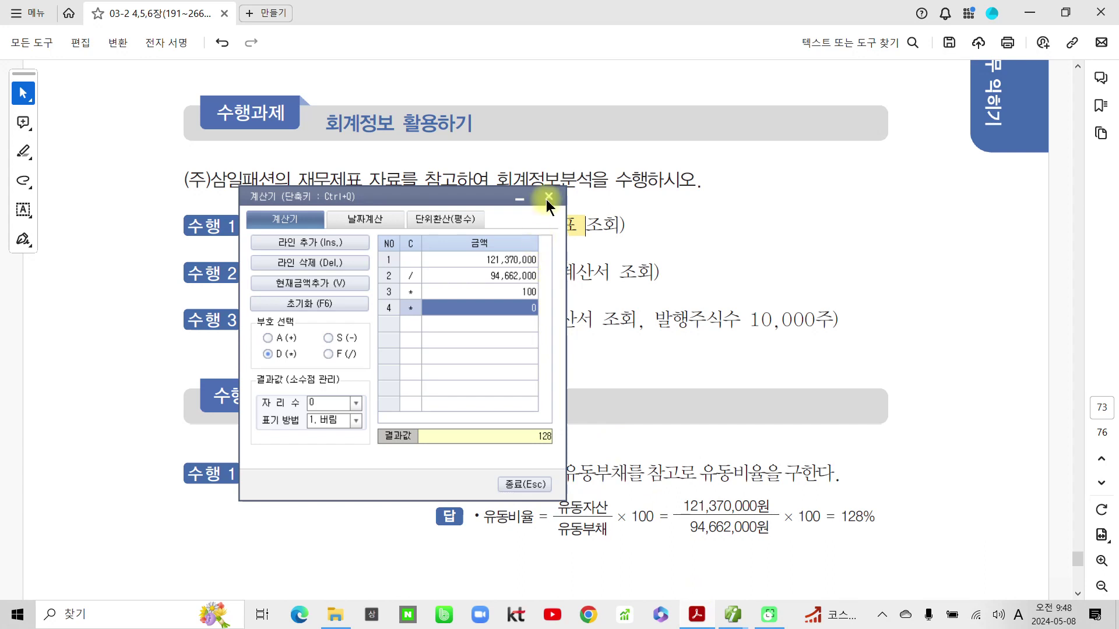
pyautogui.click(529, 483)
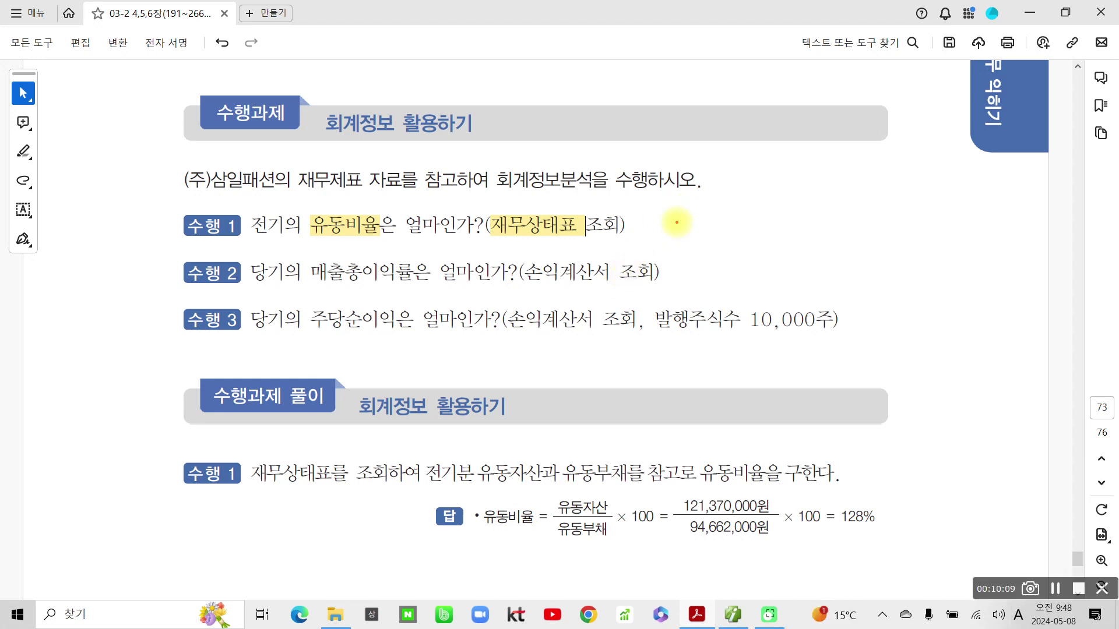
# Step: Handwrite (128)% in red beside the 수행 1 question and circle 128% in its solution
pyautogui.moveTo(705, 189)
pyautogui.mouseDown()
pyautogui.moveTo(686, 223)
pyautogui.moveTo(729, 208)
pyautogui.moveTo(778, 220)
pyautogui.moveTo(798, 207)
pyautogui.mouseUp()
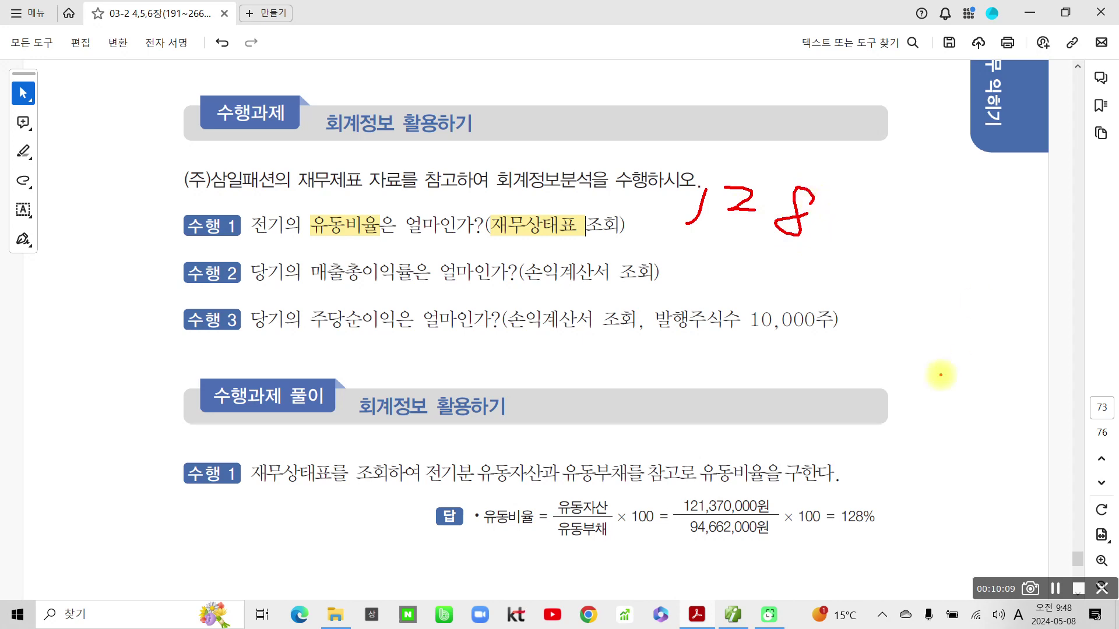
pyautogui.moveTo(891, 533)
pyautogui.mouseDown()
pyautogui.moveTo(815, 522)
pyautogui.moveTo(844, 578)
pyautogui.mouseUp()
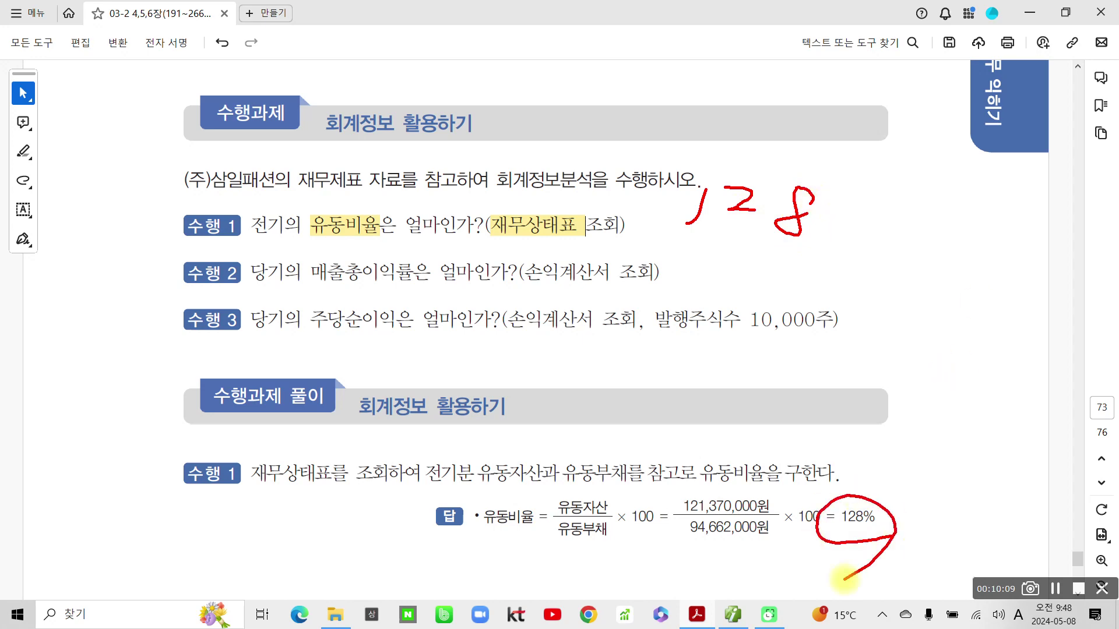
pyautogui.moveTo(874, 198)
pyautogui.mouseDown()
pyautogui.moveTo(883, 213)
pyautogui.moveTo(886, 204)
pyautogui.mouseUp()
pyautogui.moveTo(933, 192); pyautogui.dragTo(865, 262)
pyautogui.moveTo(911, 233)
pyautogui.mouseDown()
pyautogui.moveTo(926, 245)
pyautogui.moveTo(910, 233)
pyautogui.mouseUp()
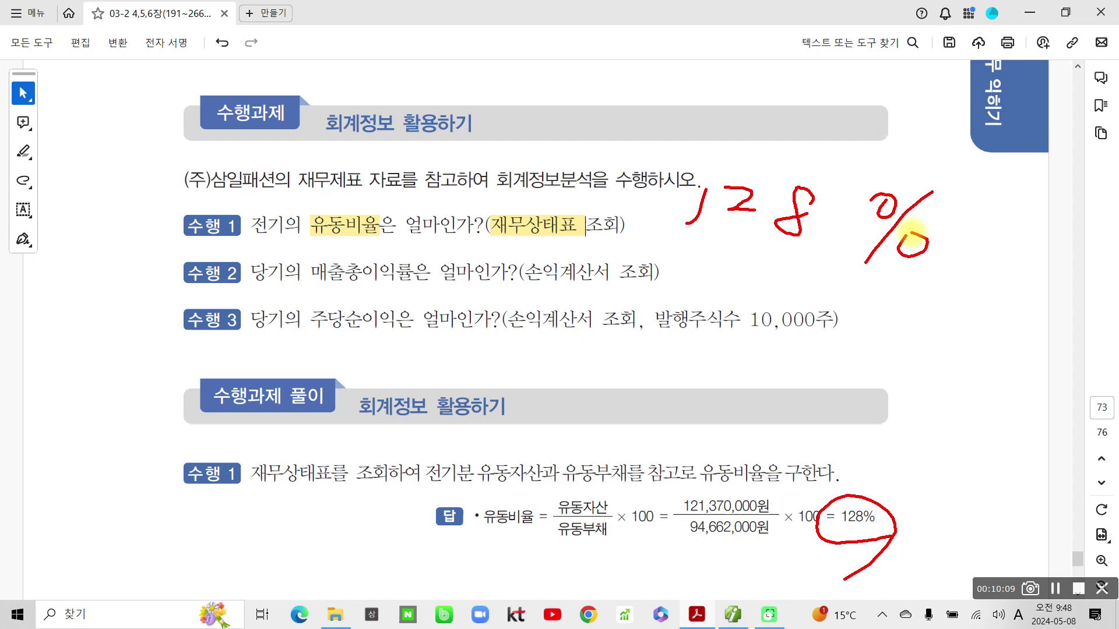
pyautogui.moveTo(668, 156)
pyautogui.mouseDown()
pyautogui.moveTo(639, 201)
pyautogui.moveTo(682, 259)
pyautogui.mouseUp()
pyautogui.moveTo(839, 151)
pyautogui.mouseDown()
pyautogui.moveTo(849, 173)
pyautogui.moveTo(837, 278)
pyautogui.mouseUp()
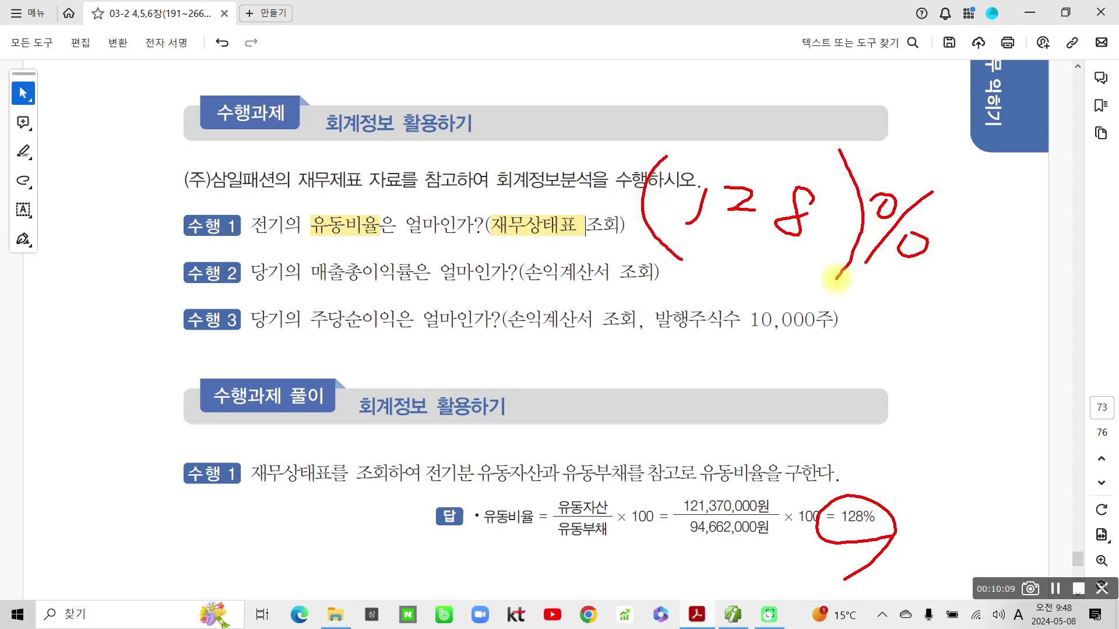
# Step: Underline the handwritten 128 and the 10,000주 in 수행 3 in blue, then underline, circle and cross out the handwritten % sign
pyautogui.moveTo(703, 264)
pyautogui.mouseDown()
pyautogui.moveTo(814, 257)
pyautogui.moveTo(813, 269)
pyautogui.mouseUp()
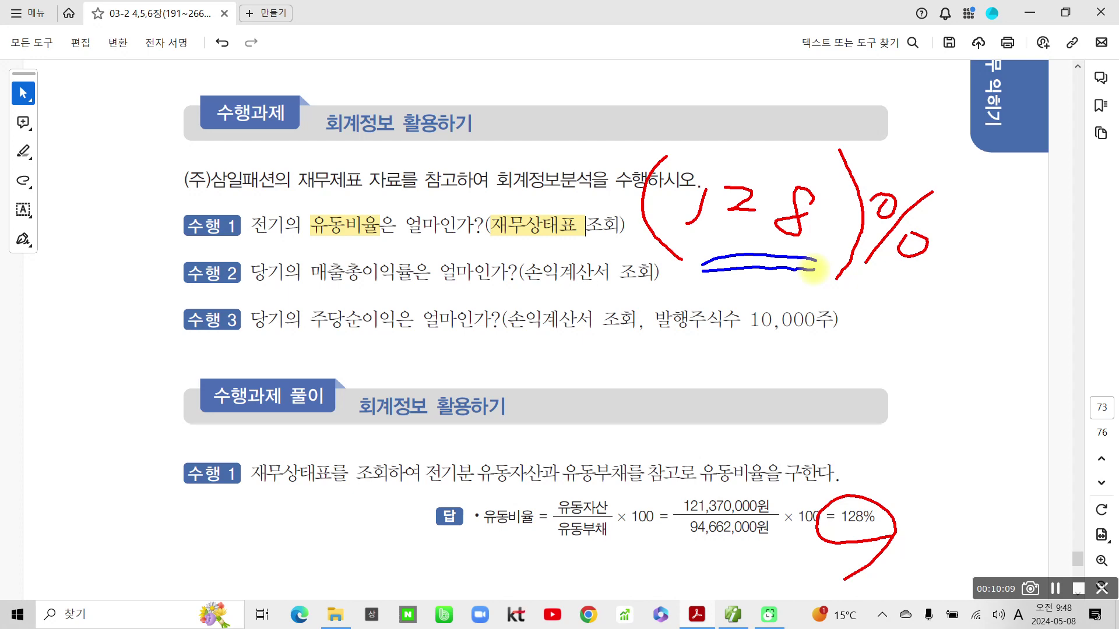
pyautogui.moveTo(728, 336); pyautogui.dragTo(810, 344)
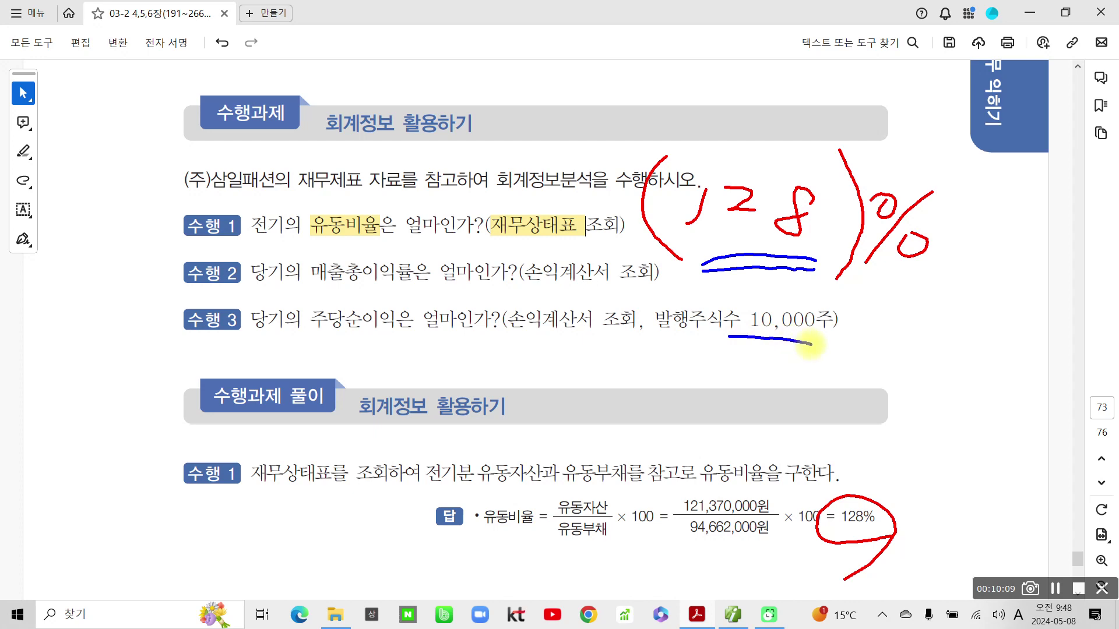
pyautogui.moveTo(741, 337); pyautogui.dragTo(788, 344)
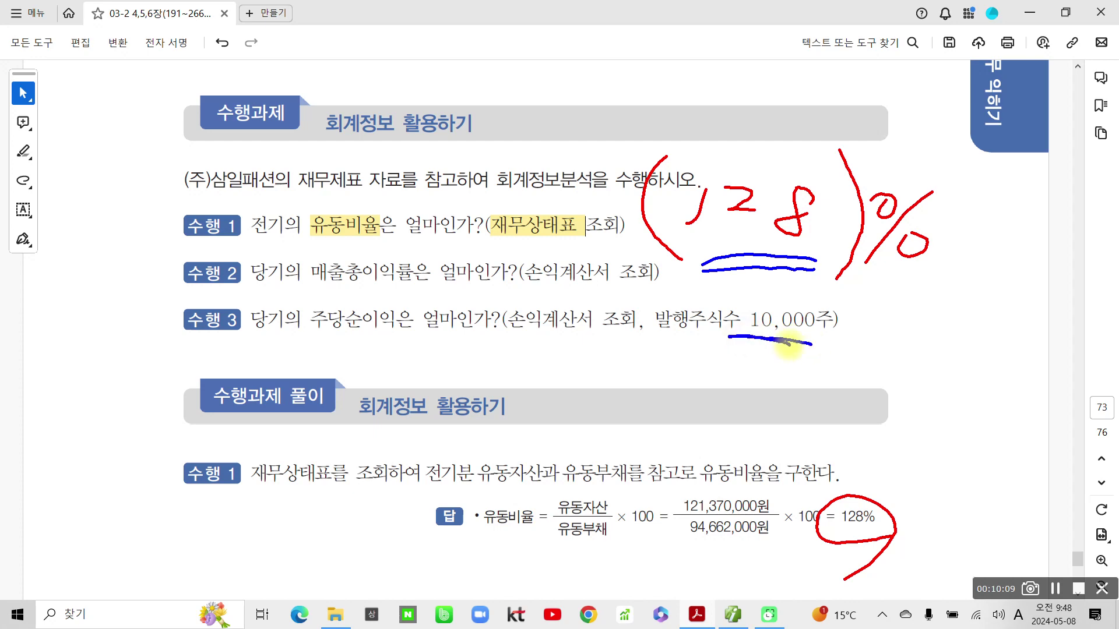
pyautogui.moveTo(879, 276)
pyautogui.mouseDown()
pyautogui.moveTo(925, 274)
pyautogui.moveTo(926, 284)
pyautogui.mouseUp()
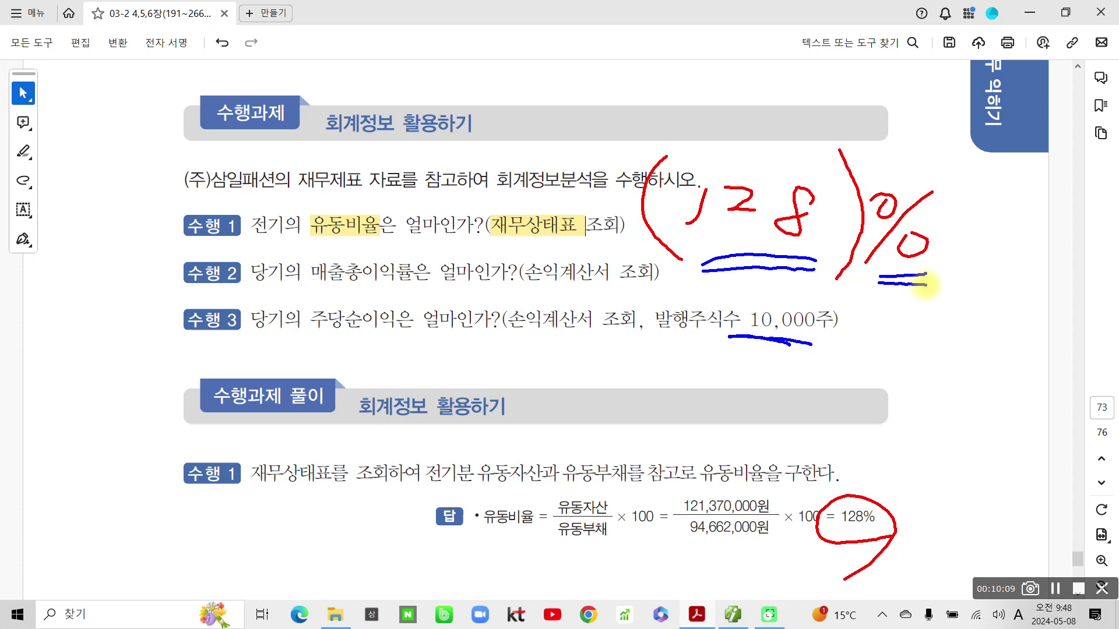
pyautogui.moveTo(925, 275)
pyautogui.mouseDown()
pyautogui.moveTo(871, 277)
pyautogui.moveTo(910, 286)
pyautogui.moveTo(866, 251)
pyautogui.moveTo(949, 209)
pyautogui.moveTo(926, 268)
pyautogui.mouseUp()
pyautogui.moveTo(954, 164); pyautogui.dragTo(884, 259)
pyautogui.moveTo(878, 168); pyautogui.dragTo(936, 261)
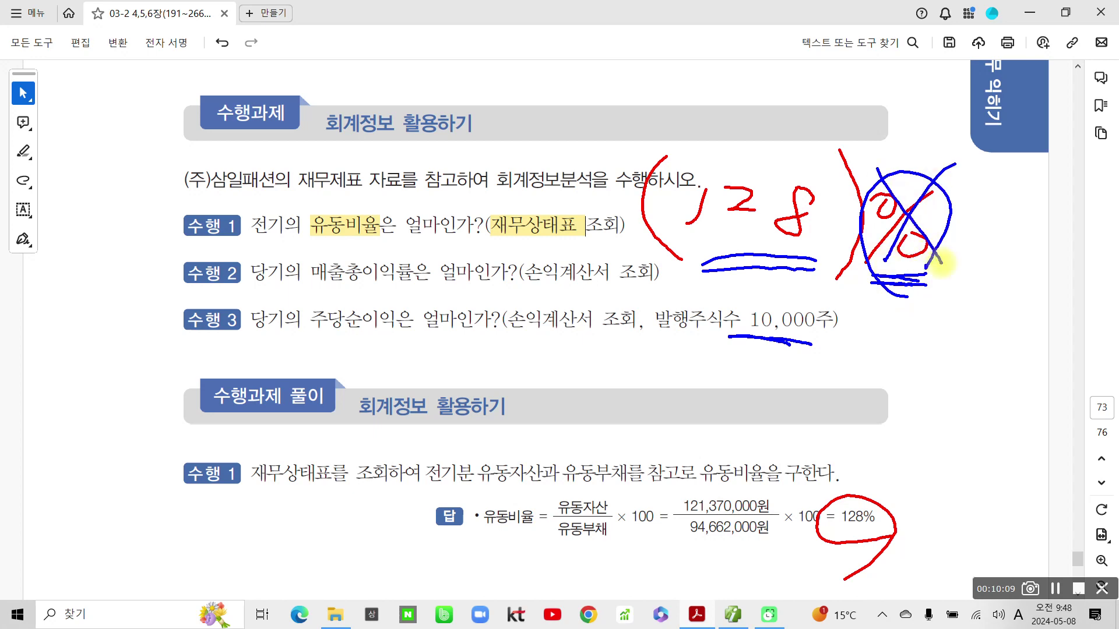
# Step: Underline the handwritten 128 in blue two more times and clear all the handwritten marks from the page
pyautogui.moveTo(695, 253); pyautogui.dragTo(816, 248)
pyautogui.moveTo(693, 273); pyautogui.dragTo(805, 274)
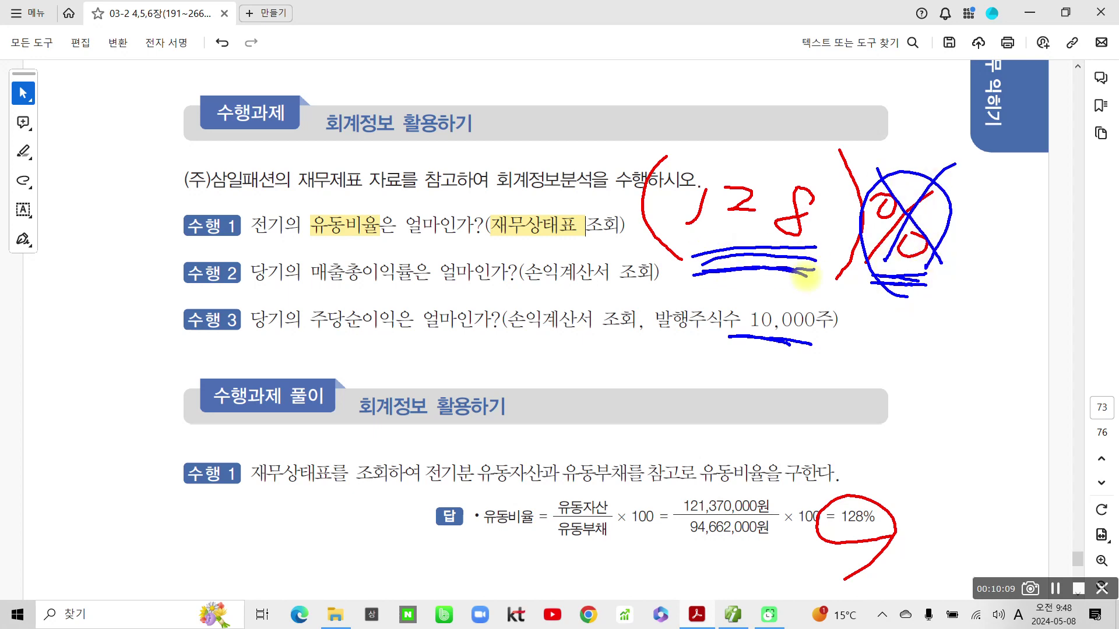
pyautogui.press('Escape')
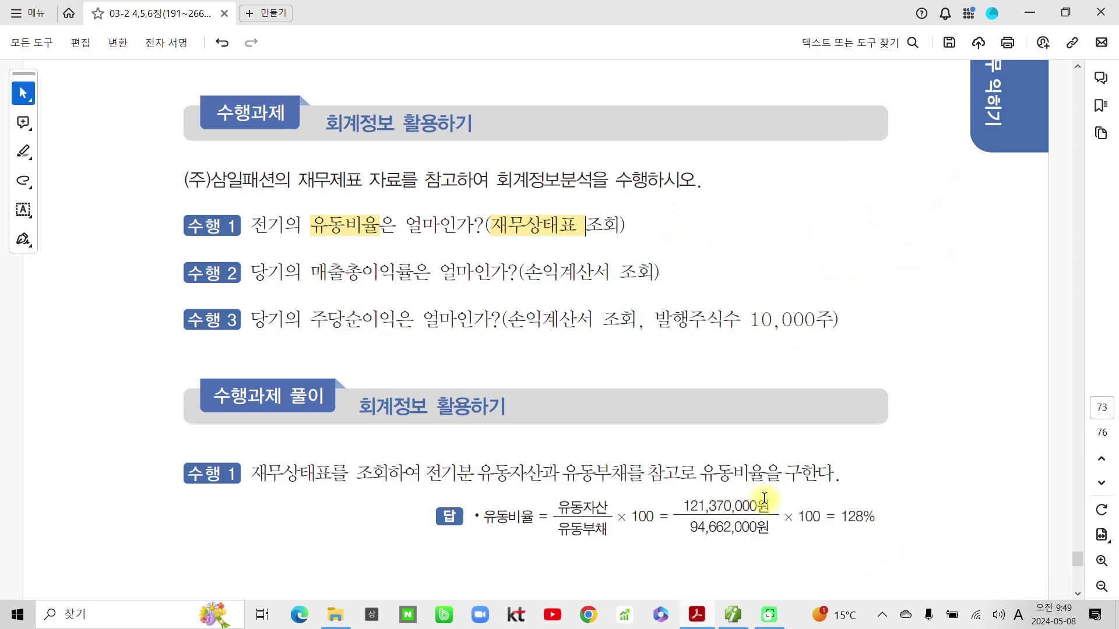
# Step: Highlight 128% in the 수행 1 solution, and 당기 and 손익계산서 in the 수행 2 question
pyautogui.moveTo(840, 516); pyautogui.dragTo(876, 517)
pyautogui.click(894, 545)
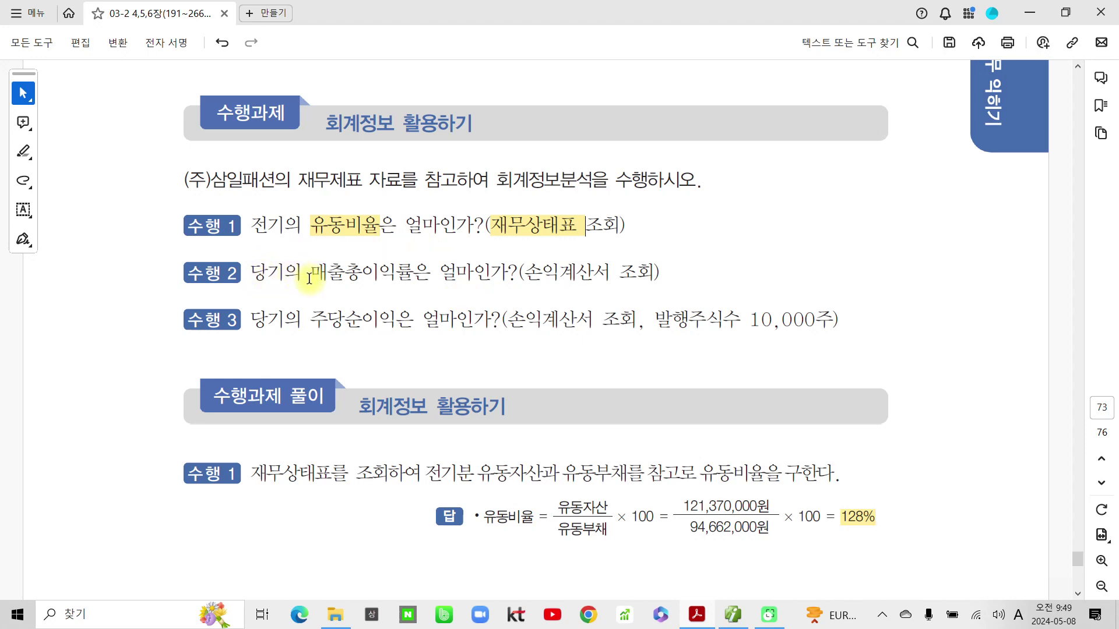
pyautogui.moveTo(252, 273); pyautogui.dragTo(284, 272)
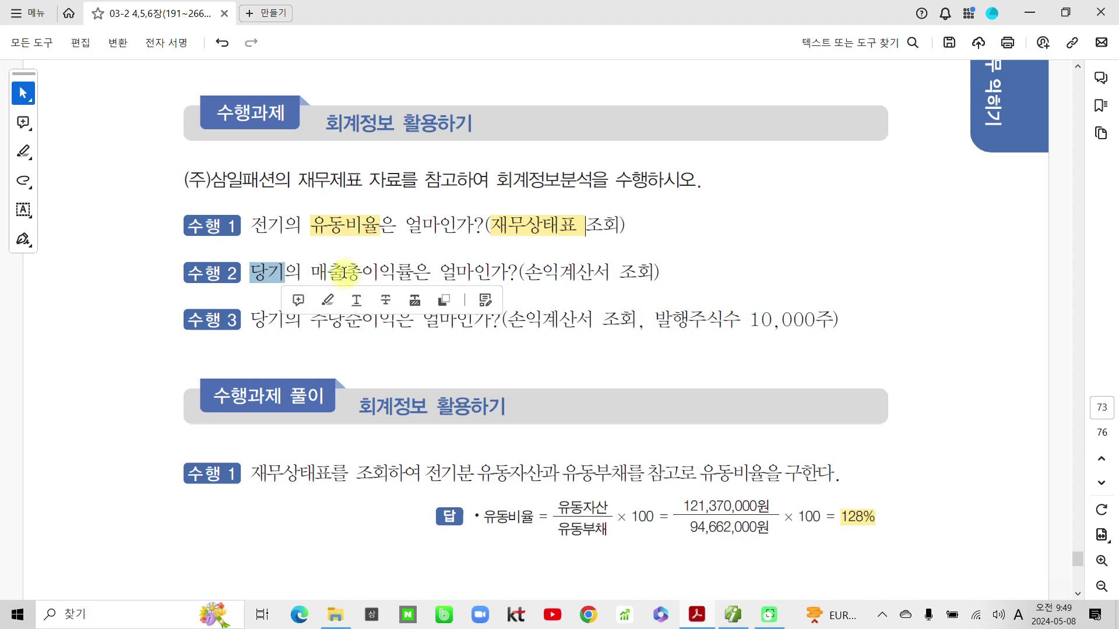
pyautogui.click(327, 300)
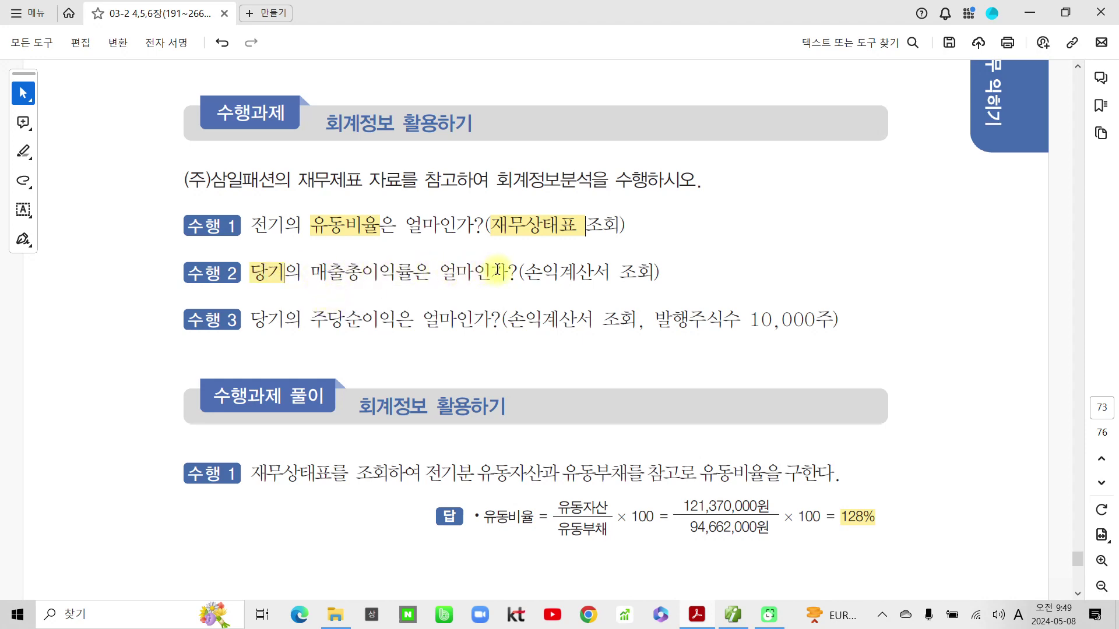
pyautogui.moveTo(524, 272); pyautogui.dragTo(610, 271)
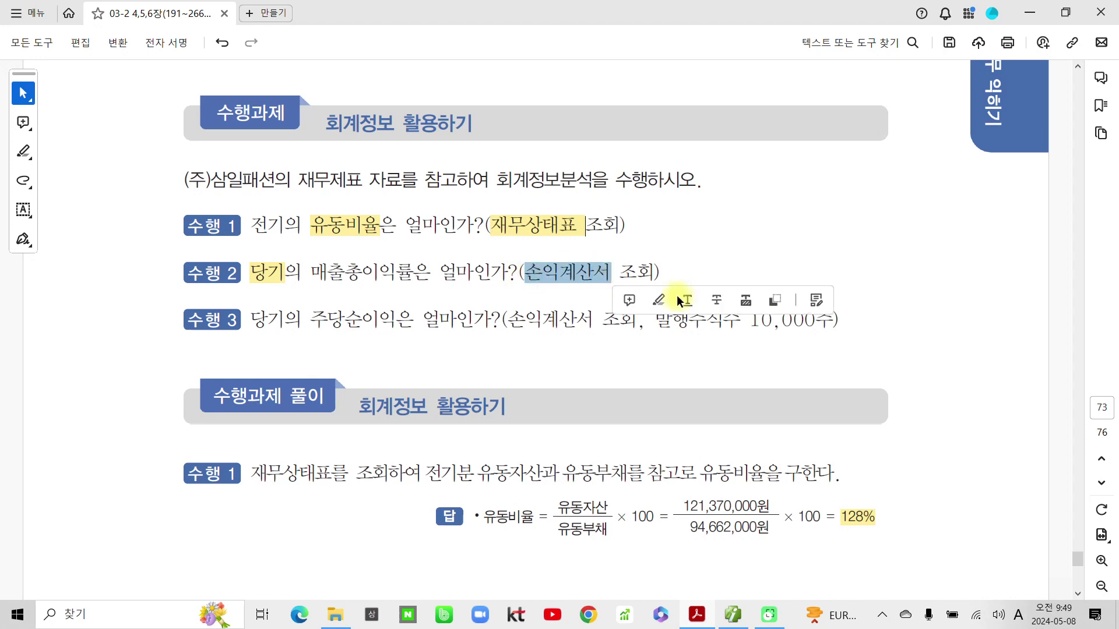
pyautogui.click(661, 299)
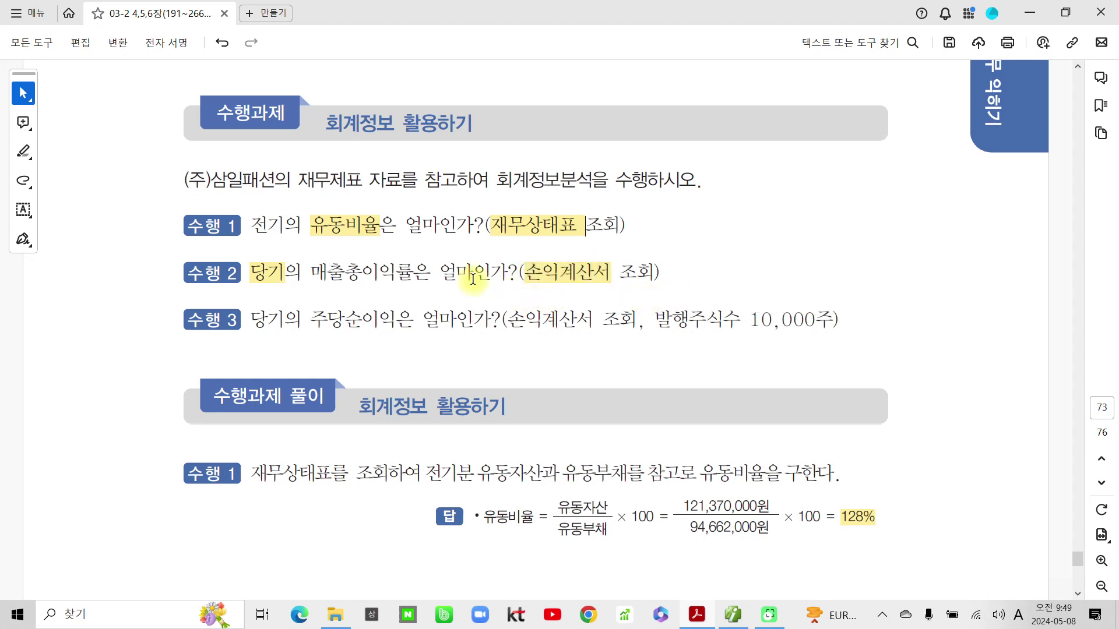
# Step: Switch to the accounting program, open the 손익계산서 for 2024년 12월, and narrow its 과목 column
pyautogui.click(743, 622)
pyautogui.click(174, 68)
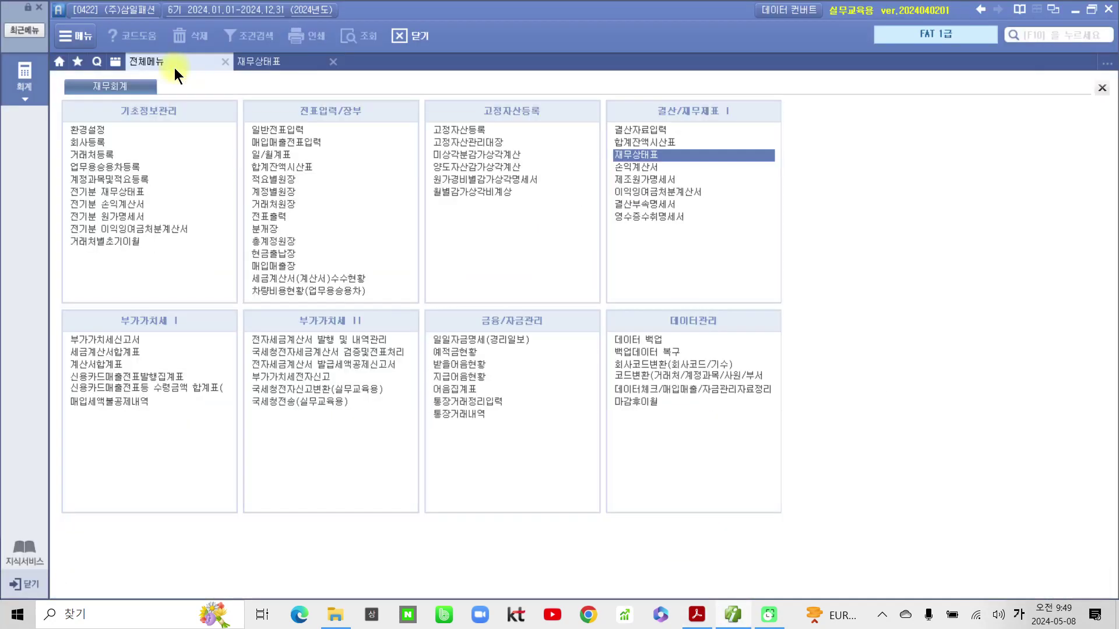
pyautogui.click(634, 166)
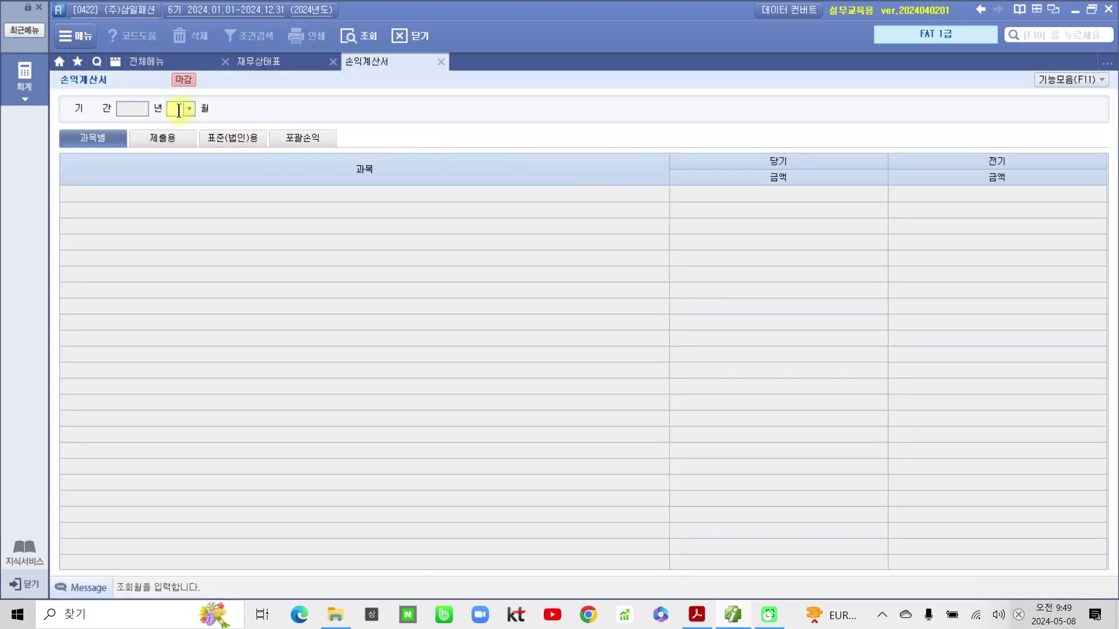
pyautogui.write('12')
pyautogui.press('Return')
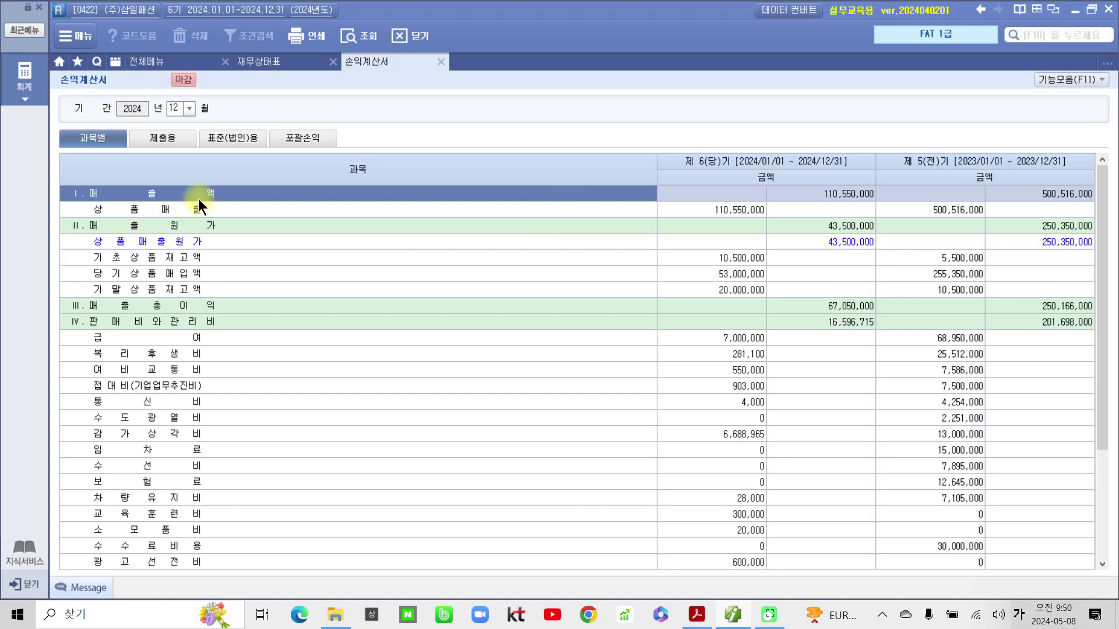
pyautogui.doubleClick(657, 177)
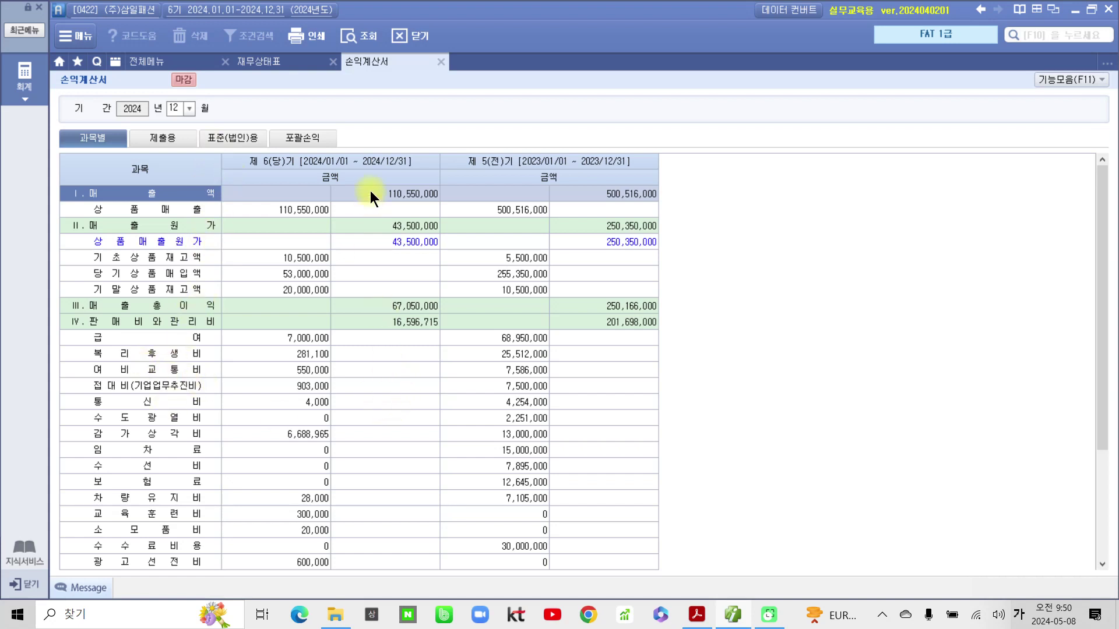
# Step: Examine the 매출총이익 and 매출액 amounts under the 제 6(당)기 heading of the income statement
pyautogui.moveTo(287, 140)
pyautogui.mouseDown()
pyautogui.moveTo(260, 155)
pyautogui.moveTo(372, 166)
pyautogui.moveTo(268, 154)
pyautogui.moveTo(277, 178)
pyautogui.mouseUp()
pyautogui.click(394, 303)
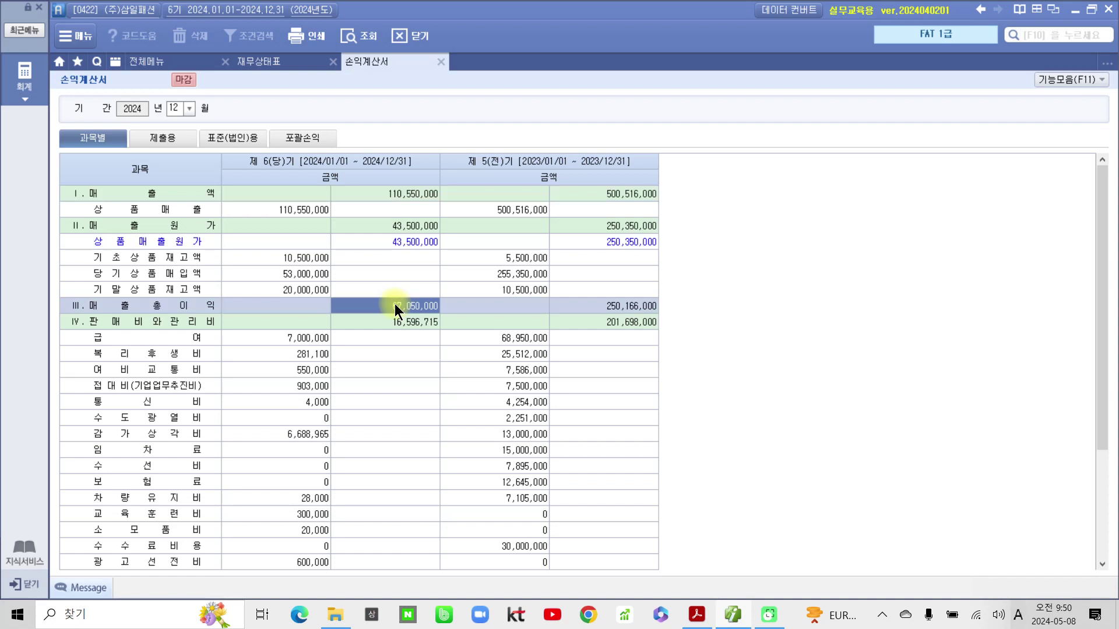
pyautogui.click(410, 195)
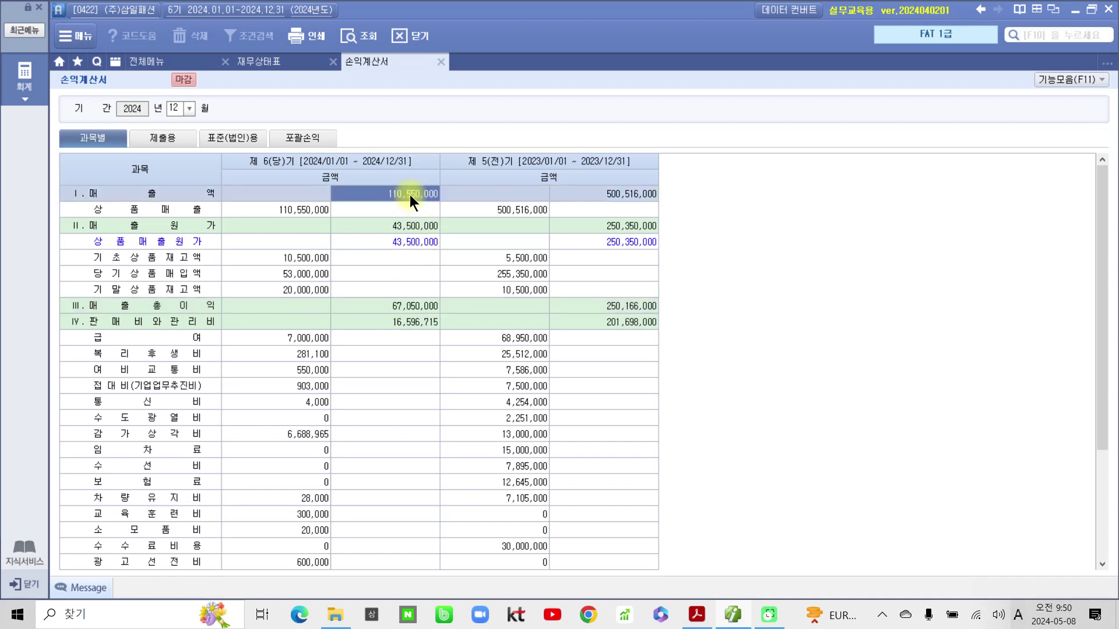
pyautogui.click(385, 306)
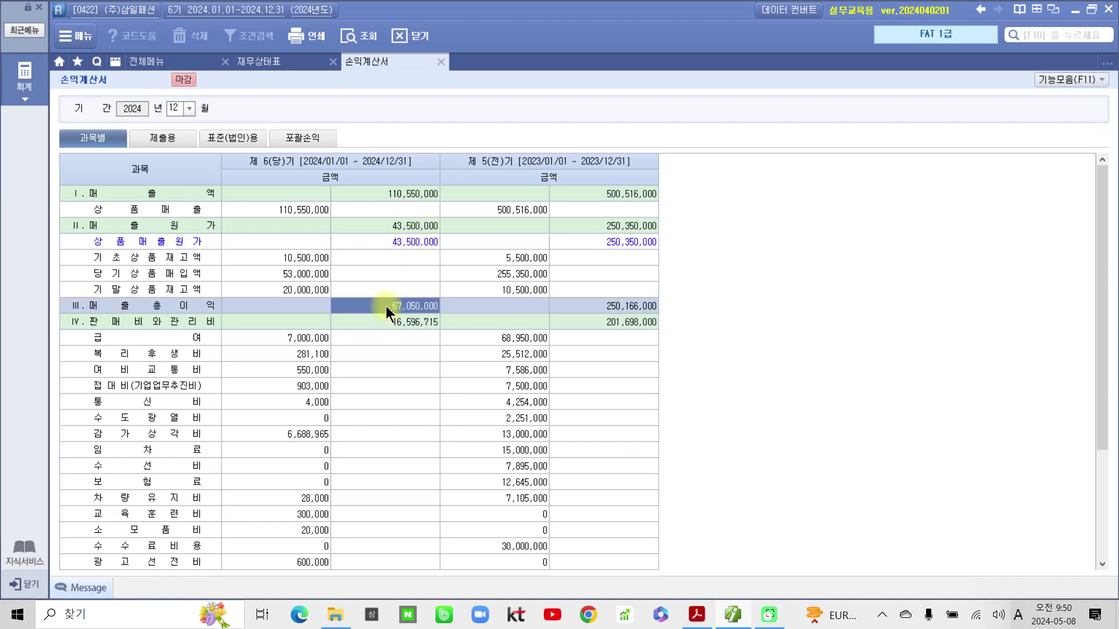
pyautogui.click(414, 195)
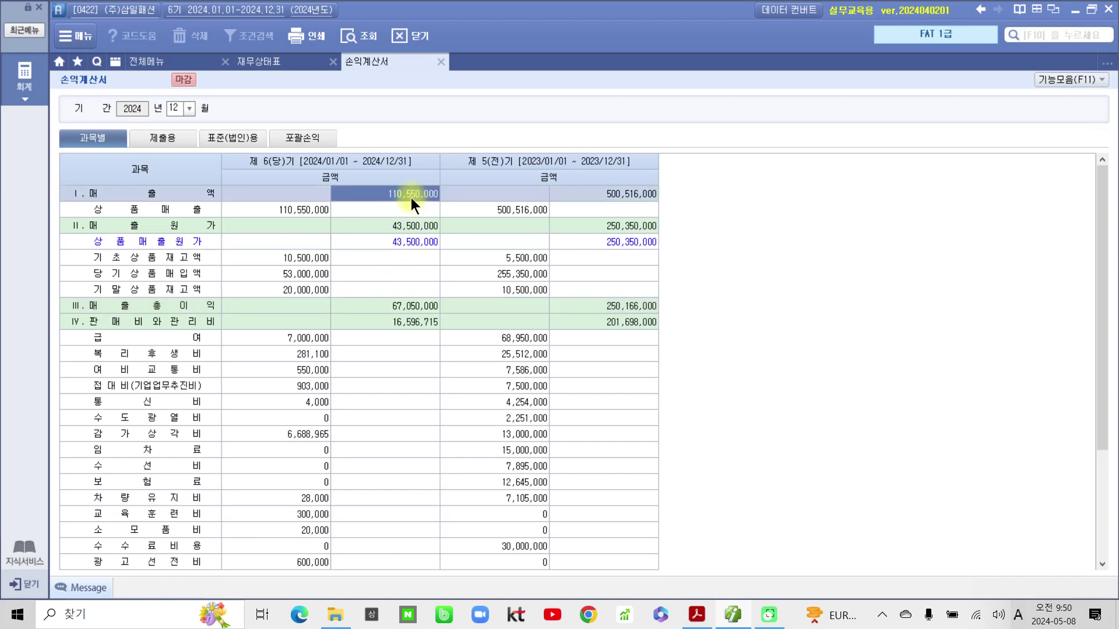
# Step: Open the calculator with the current-period 매출총이익 of 67,050,000 as its first amount, and move it clear of the current-period figures
pyautogui.click(380, 306)
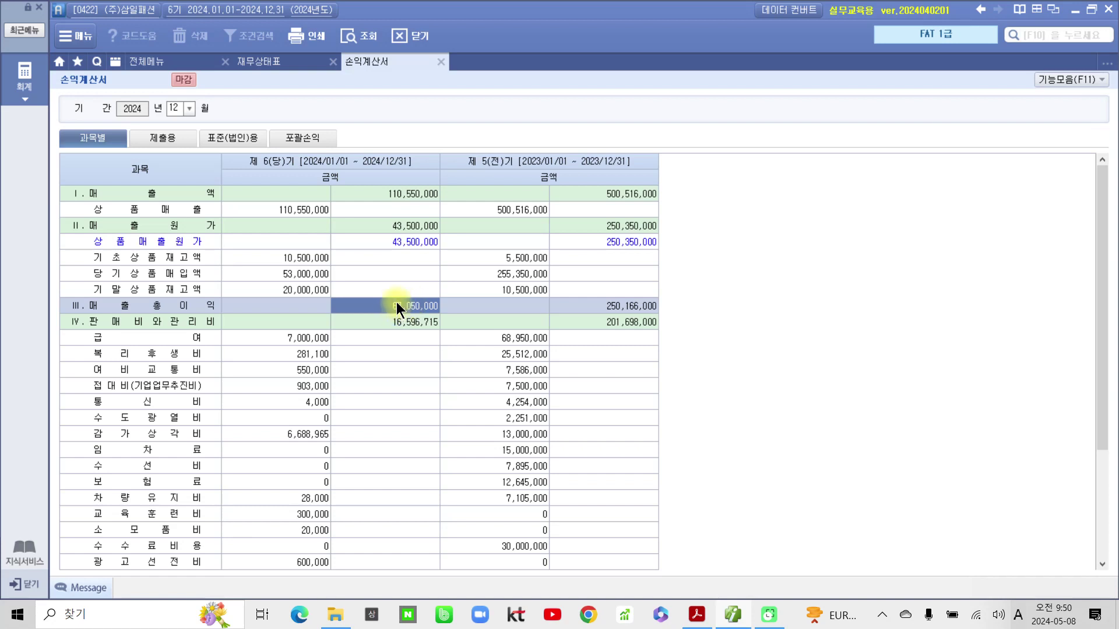
pyautogui.rightClick(396, 306)
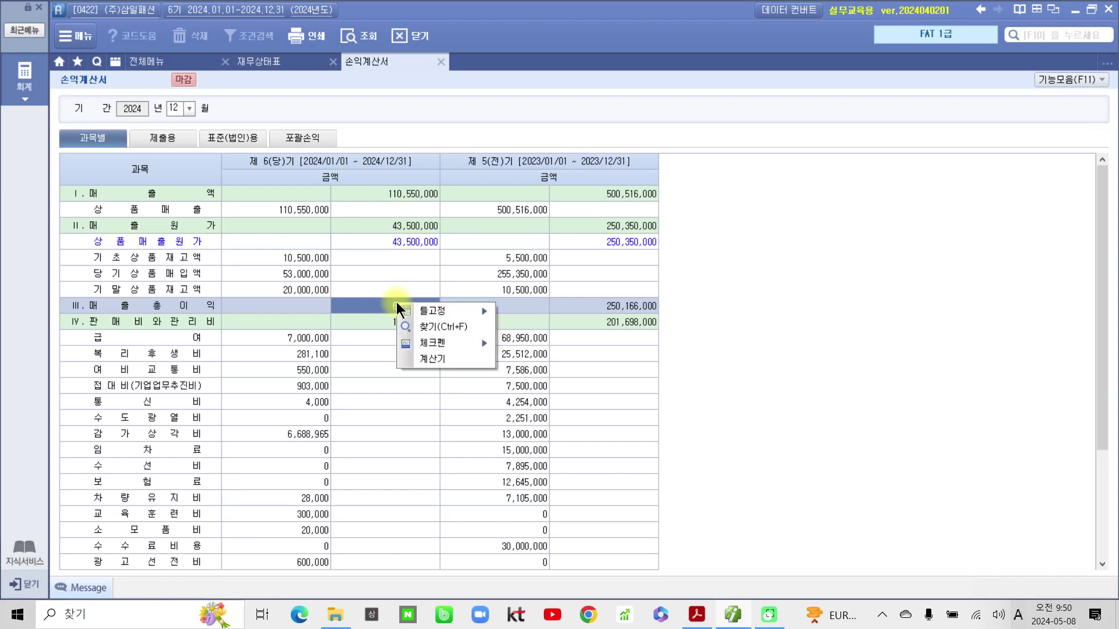
pyautogui.click(423, 356)
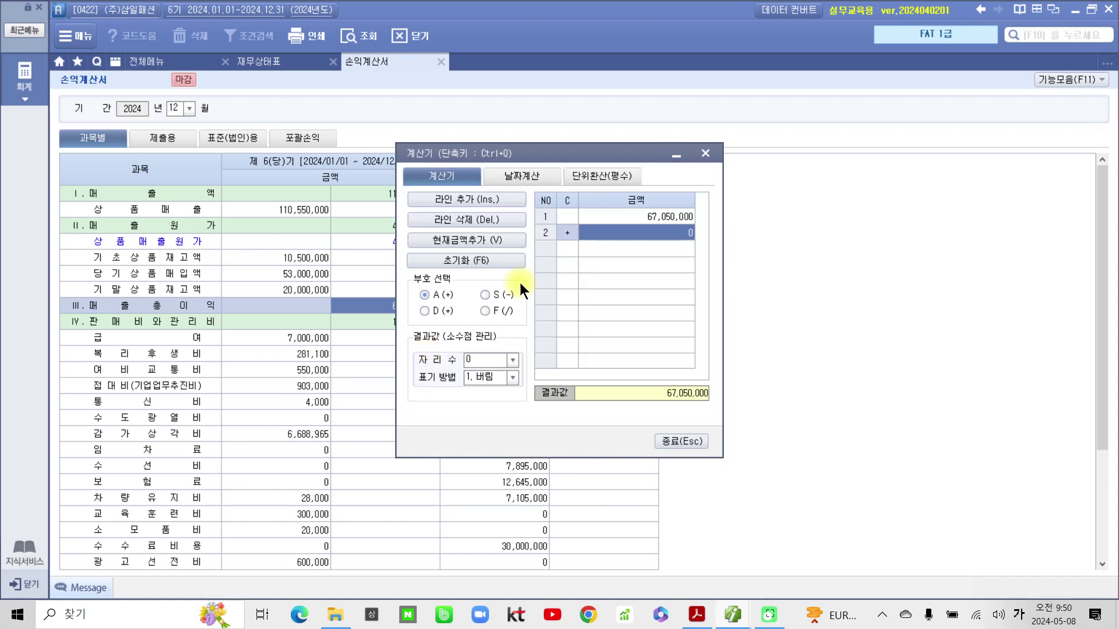
pyautogui.moveTo(545, 150); pyautogui.dragTo(240, 231)
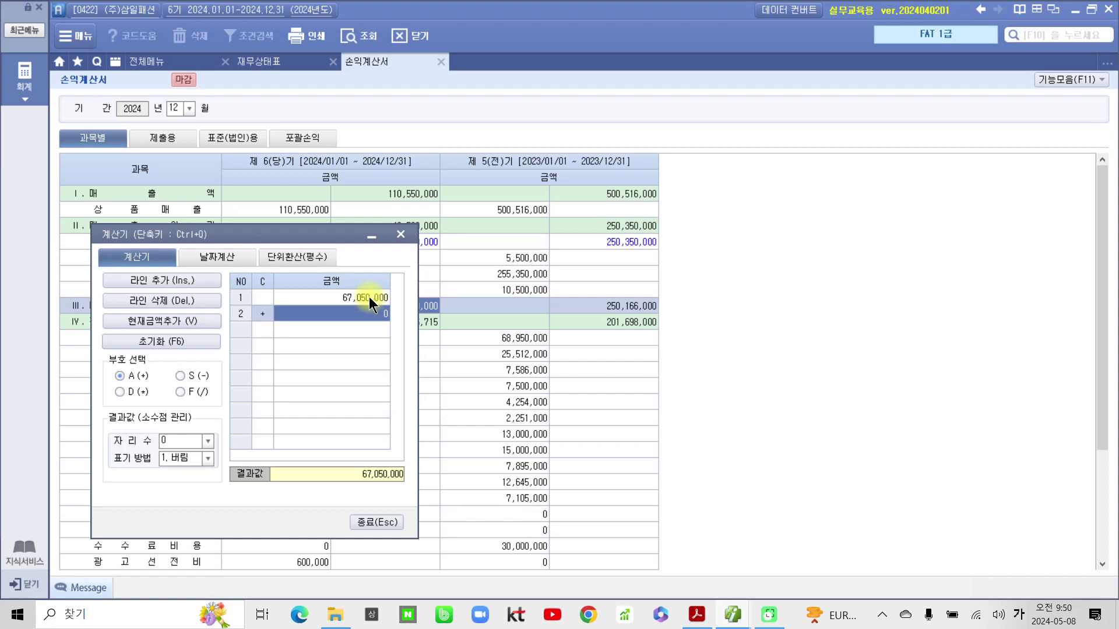
pyautogui.click(325, 299)
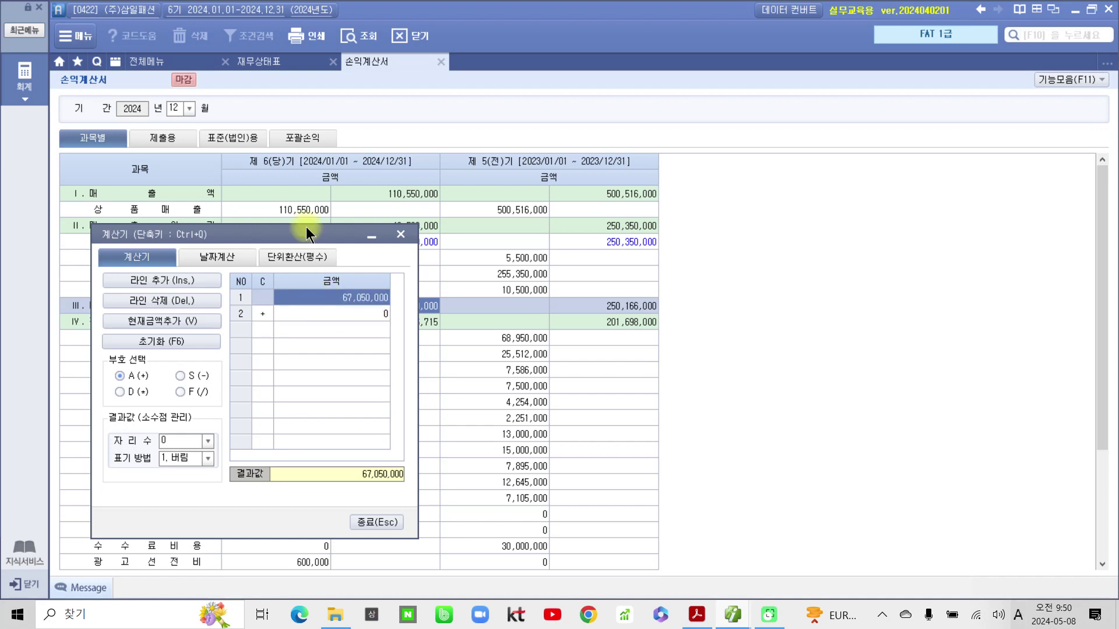
pyautogui.moveTo(247, 232); pyautogui.dragTo(188, 194)
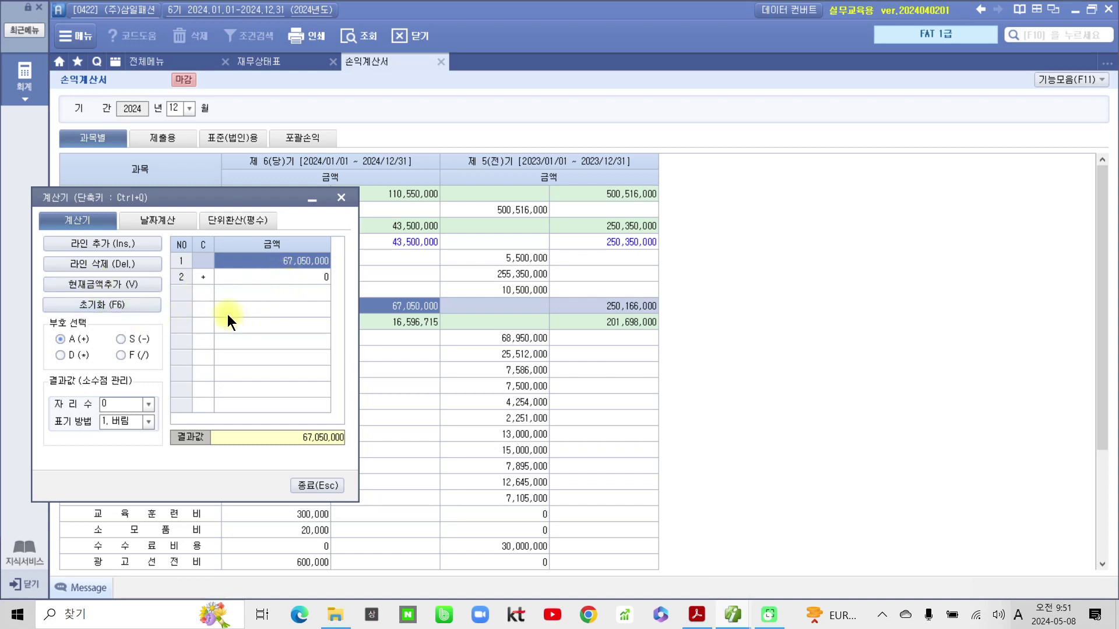
# Step: Set the calculator's second line to division and add the current-period 매출액 of 110,550,000 as its amount
pyautogui.click(244, 275)
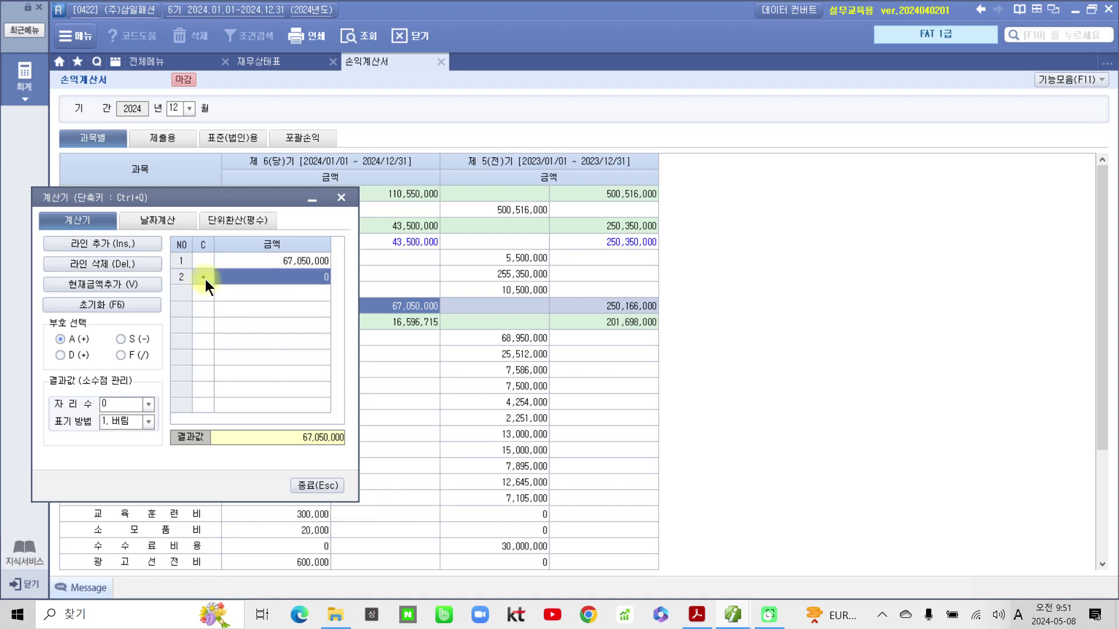
pyautogui.click(123, 357)
pyautogui.moveTo(242, 201); pyautogui.dragTo(249, 274)
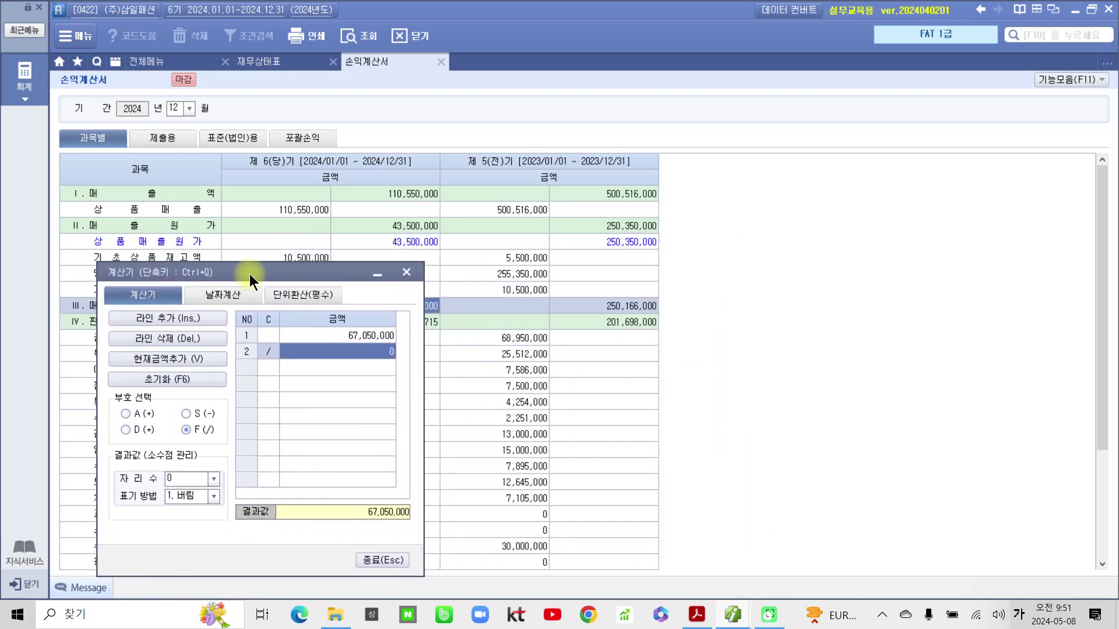
pyautogui.click(399, 195)
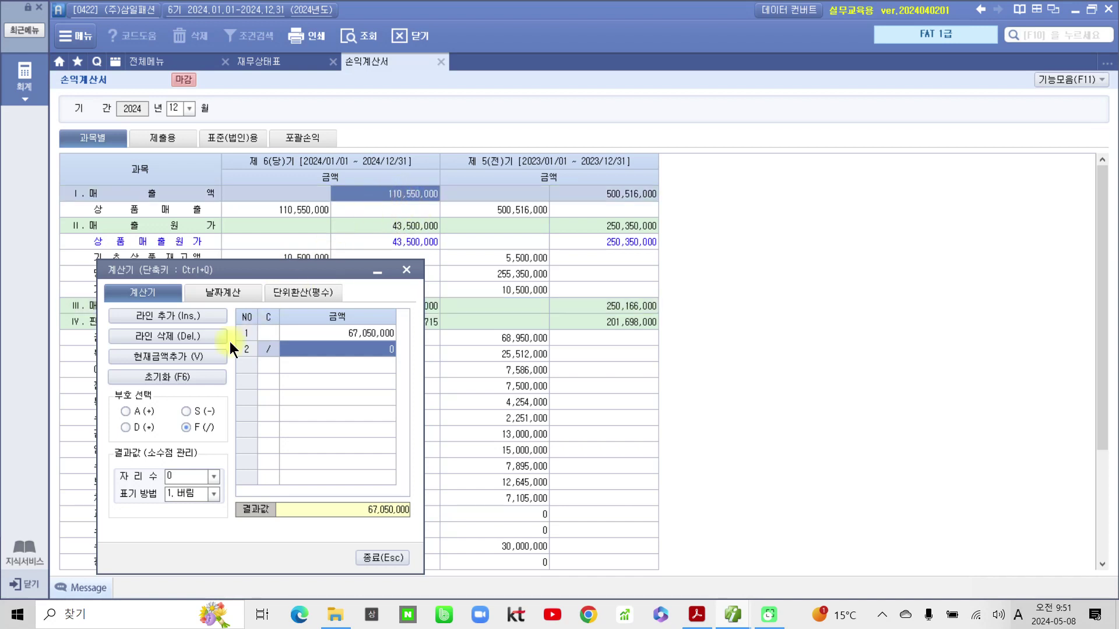
pyautogui.click(159, 355)
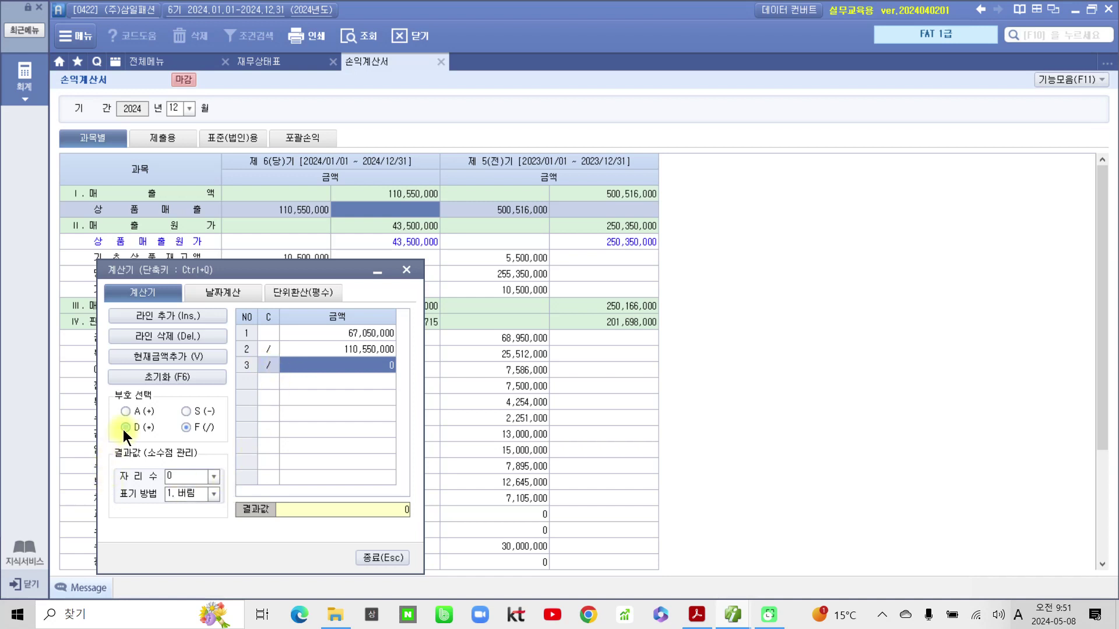
# Step: Set the calculator's third line to multiplication and enter 100
pyautogui.press('Hangul')
pyautogui.write('100')
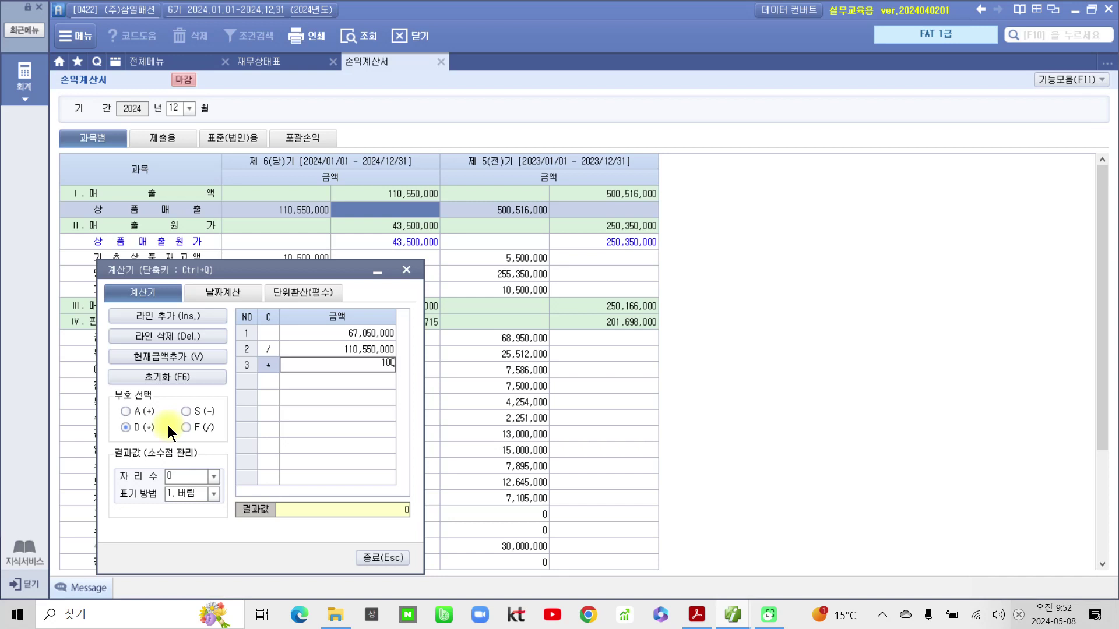
pyautogui.press('Return')
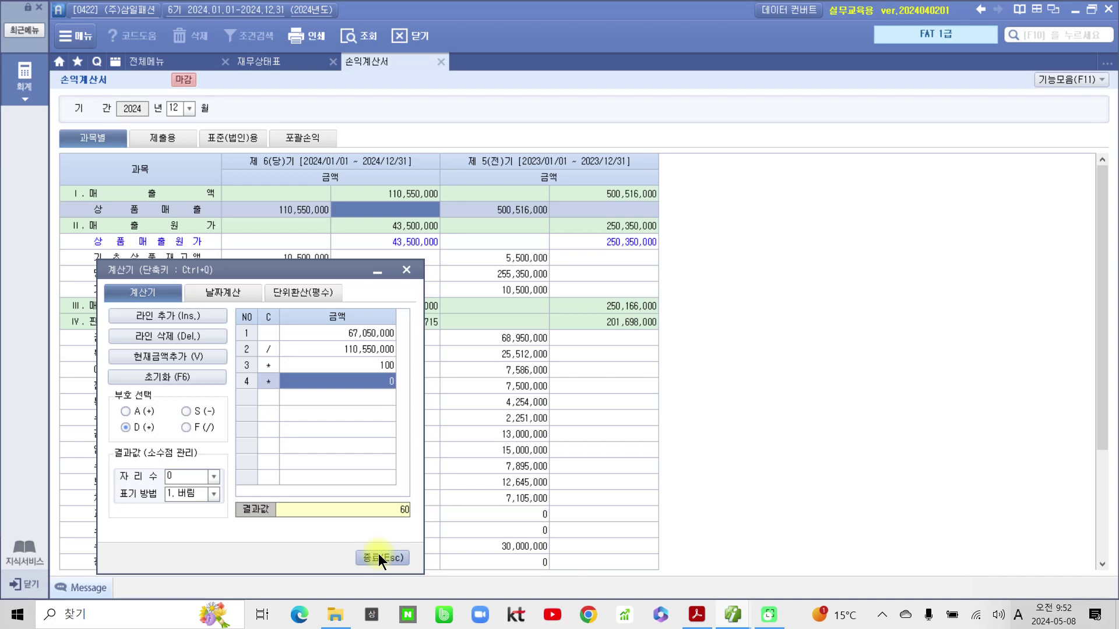
# Step: Circle the 제 6(당)기 heading and the calculator's 결과값 in blue, and draw an arrow pointing to the result
pyautogui.moveTo(257, 144)
pyautogui.mouseDown()
pyautogui.moveTo(409, 169)
pyautogui.moveTo(245, 170)
pyautogui.mouseUp()
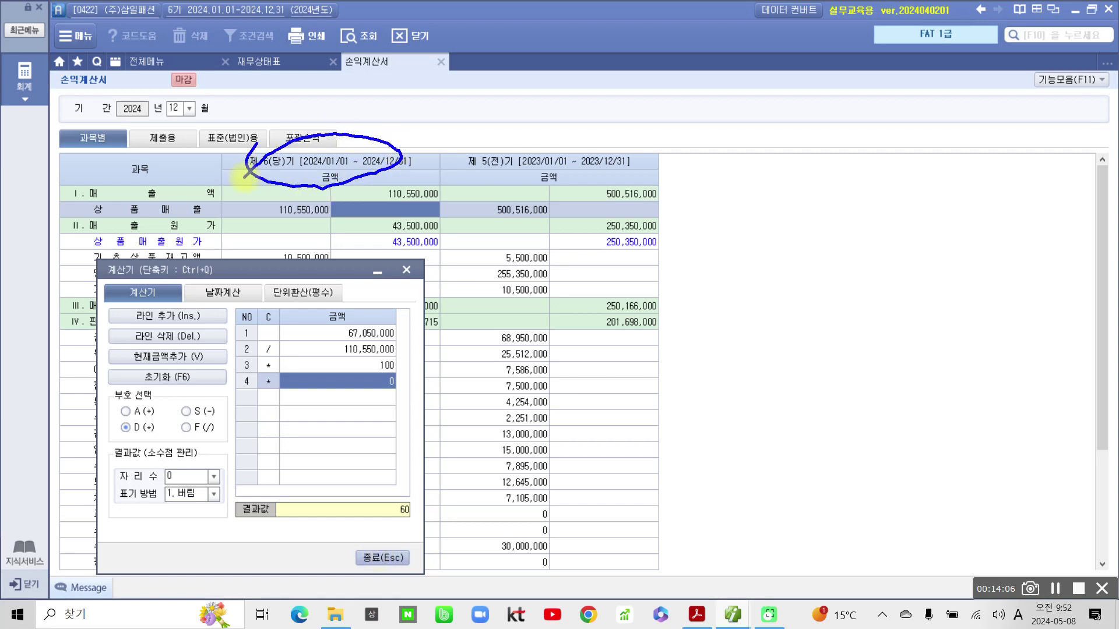
pyautogui.moveTo(425, 535)
pyautogui.mouseDown()
pyautogui.moveTo(373, 525)
pyautogui.moveTo(431, 535)
pyautogui.moveTo(626, 494)
pyautogui.mouseUp()
pyautogui.moveTo(465, 481)
pyautogui.mouseDown()
pyautogui.moveTo(449, 512)
pyautogui.moveTo(458, 495)
pyautogui.mouseUp()
# Step: Handwrite 매출총이익률 in blue at the tail of the arrow and underline it
pyautogui.moveTo(655, 456)
pyautogui.mouseDown()
pyautogui.moveTo(657, 494)
pyautogui.moveTo(679, 489)
pyautogui.moveTo(706, 456)
pyautogui.moveTo(694, 530)
pyautogui.moveTo(712, 475)
pyautogui.moveTo(757, 469)
pyautogui.moveTo(750, 519)
pyautogui.mouseUp()
pyautogui.moveTo(773, 429)
pyautogui.mouseDown()
pyautogui.moveTo(790, 453)
pyautogui.moveTo(768, 490)
pyautogui.mouseUp()
pyautogui.moveTo(796, 479)
pyautogui.mouseDown()
pyautogui.moveTo(783, 513)
pyautogui.moveTo(807, 525)
pyautogui.moveTo(839, 484)
pyautogui.moveTo(854, 516)
pyautogui.mouseUp()
pyautogui.moveTo(881, 444); pyautogui.dragTo(880, 446)
pyautogui.moveTo(905, 427); pyautogui.dragTo(902, 482)
pyautogui.moveTo(865, 503); pyautogui.dragTo(891, 538)
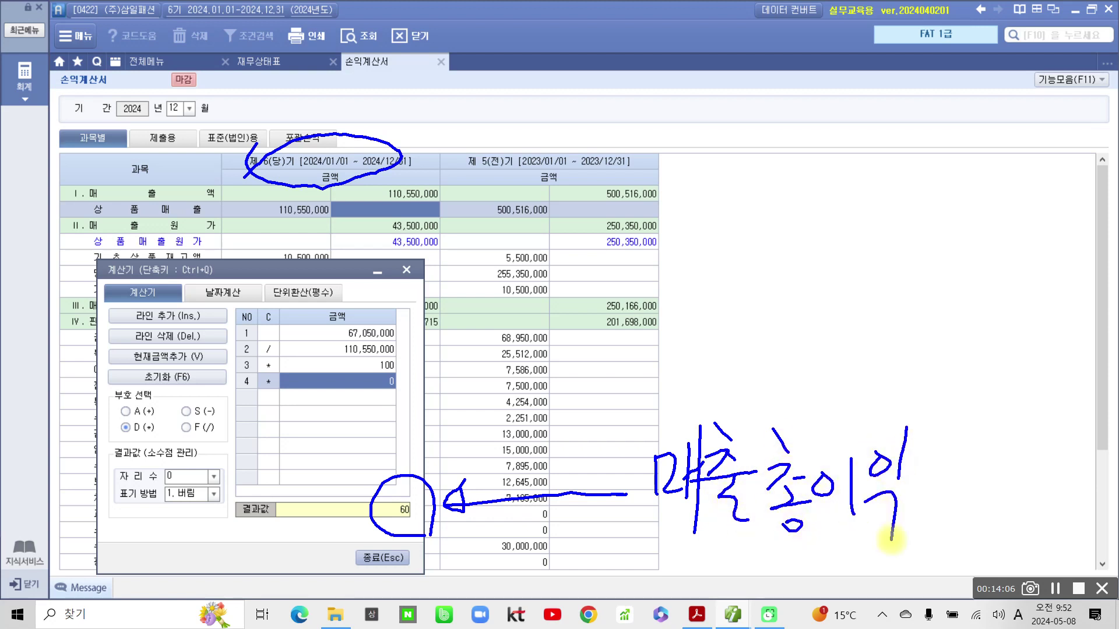
pyautogui.moveTo(932, 443)
pyautogui.mouseDown()
pyautogui.moveTo(939, 461)
pyautogui.moveTo(958, 453)
pyautogui.mouseUp()
pyautogui.moveTo(906, 480)
pyautogui.mouseDown()
pyautogui.moveTo(970, 470)
pyautogui.moveTo(947, 512)
pyautogui.moveTo(970, 532)
pyautogui.moveTo(991, 528)
pyautogui.mouseUp()
pyautogui.moveTo(630, 546); pyautogui.dragTo(991, 542)
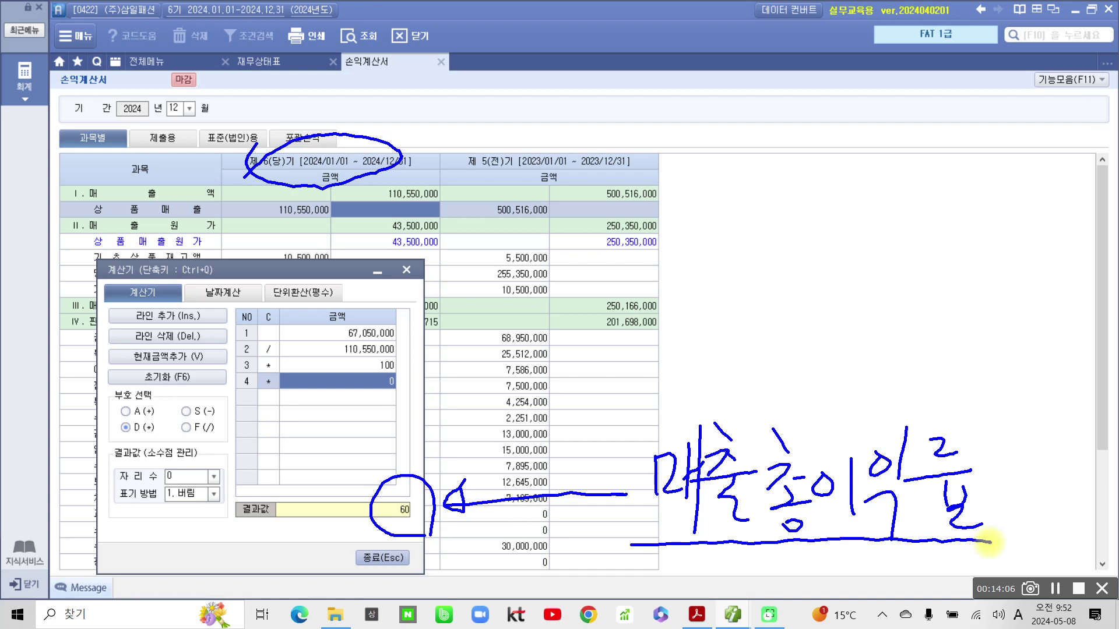
# Step: Handwrite 매출원가율 in blue above the 매출총이익률 note
pyautogui.moveTo(638, 326)
pyautogui.mouseDown()
pyautogui.moveTo(640, 373)
pyautogui.moveTo(673, 370)
pyautogui.mouseUp()
pyautogui.moveTo(689, 318); pyautogui.dragTo(690, 373)
pyautogui.moveTo(692, 351); pyautogui.dragTo(716, 349)
pyautogui.moveTo(714, 309)
pyautogui.mouseDown()
pyautogui.moveTo(720, 402)
pyautogui.moveTo(758, 327)
pyautogui.moveTo(784, 349)
pyautogui.moveTo(770, 380)
pyautogui.mouseUp()
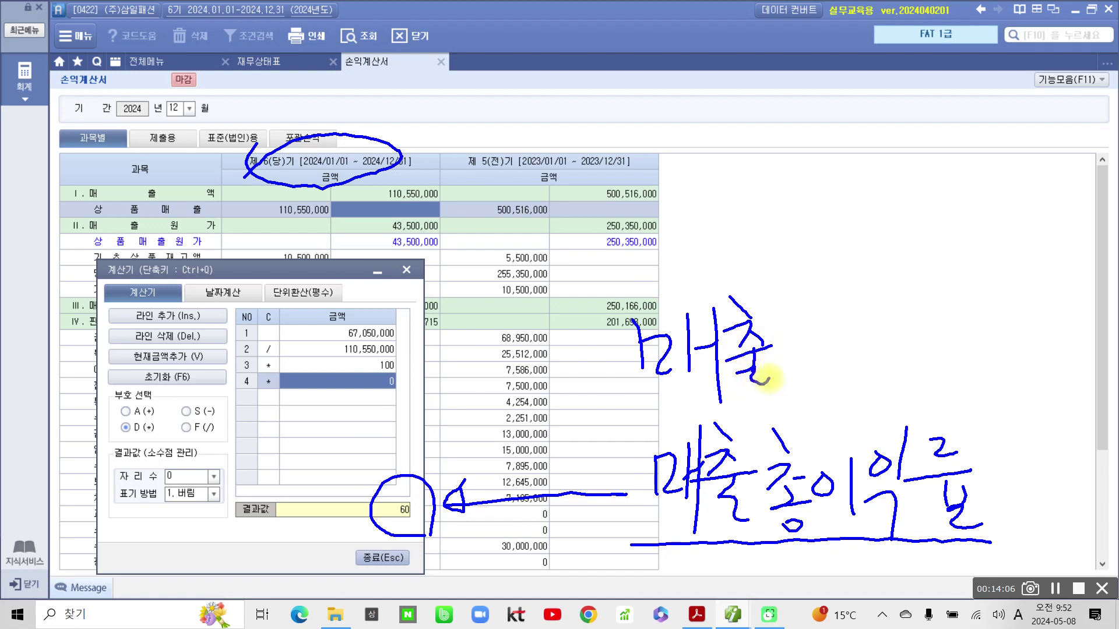
pyautogui.moveTo(792, 318); pyautogui.dragTo(810, 344)
pyautogui.moveTo(792, 349)
pyautogui.mouseDown()
pyautogui.moveTo(793, 368)
pyautogui.moveTo(819, 345)
pyautogui.mouseUp()
pyautogui.moveTo(818, 318); pyautogui.dragTo(834, 373)
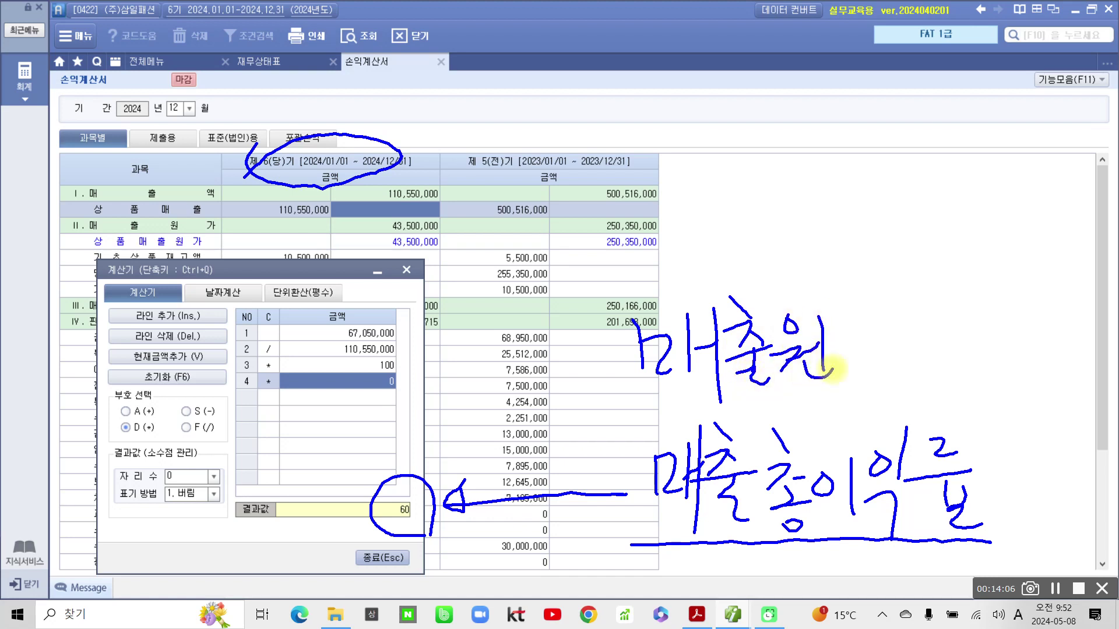
pyautogui.moveTo(837, 333); pyautogui.dragTo(846, 372)
pyautogui.moveTo(863, 320); pyautogui.dragTo(865, 386)
pyautogui.moveTo(866, 356); pyautogui.dragTo(891, 347)
pyautogui.moveTo(903, 308); pyautogui.dragTo(900, 310)
pyautogui.moveTo(881, 349); pyautogui.dragTo(932, 330)
pyautogui.moveTo(907, 353)
pyautogui.mouseDown()
pyautogui.moveTo(905, 368)
pyautogui.moveTo(926, 383)
pyautogui.moveTo(944, 370)
pyautogui.mouseUp()
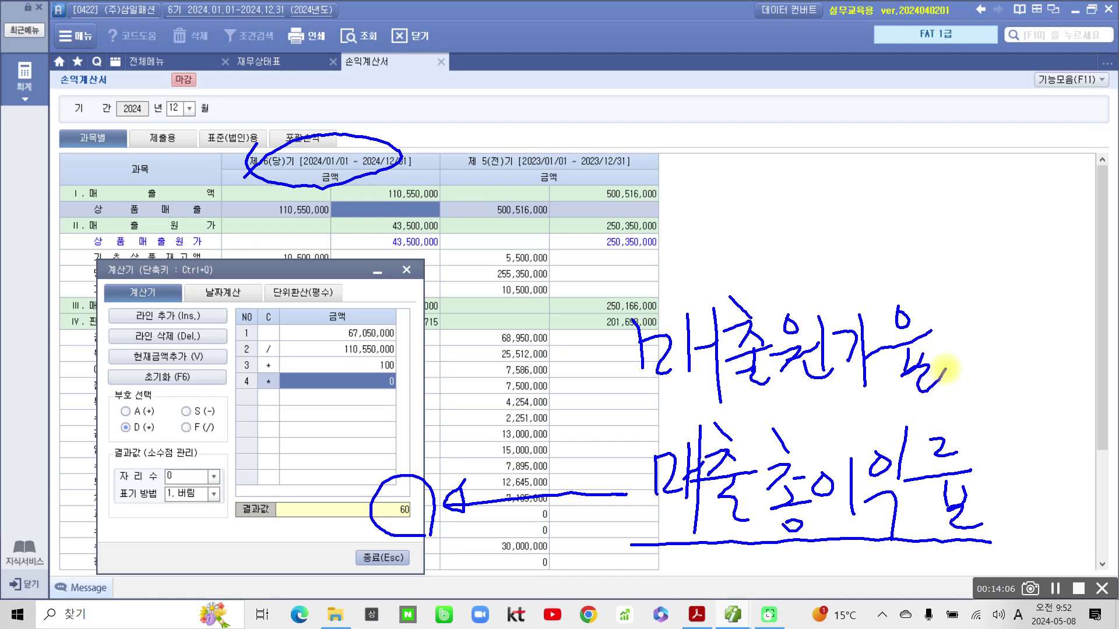
# Step: Circle the 결과값 again, underline 매출원가율 and write 40% beside it, and add a second underline below 매출총이익률
pyautogui.moveTo(447, 532)
pyautogui.mouseDown()
pyautogui.moveTo(371, 506)
pyautogui.moveTo(431, 531)
pyautogui.mouseUp()
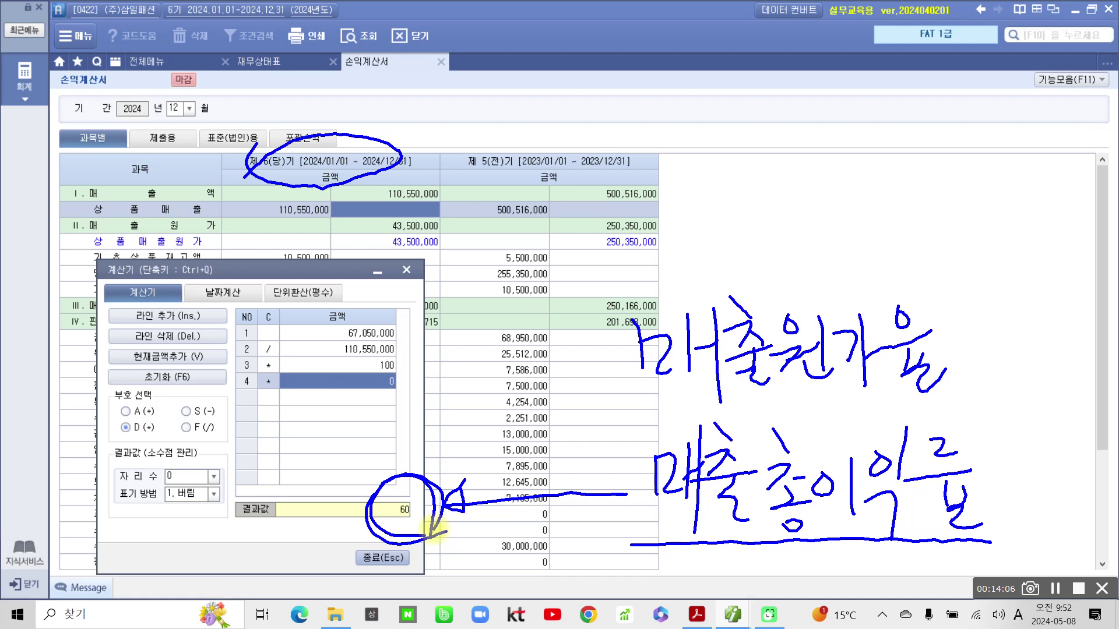
pyautogui.moveTo(661, 406); pyautogui.dragTo(951, 385)
pyautogui.moveTo(1036, 305)
pyautogui.mouseDown()
pyautogui.moveTo(1017, 357)
pyautogui.moveTo(1048, 353)
pyautogui.moveTo(1015, 373)
pyautogui.mouseUp()
pyautogui.moveTo(1058, 329)
pyautogui.mouseDown()
pyautogui.moveTo(1054, 353)
pyautogui.moveTo(1074, 326)
pyautogui.mouseUp()
pyautogui.moveTo(1090, 282)
pyautogui.mouseDown()
pyautogui.moveTo(1075, 341)
pyautogui.moveTo(1103, 318)
pyautogui.mouseUp()
pyautogui.moveTo(655, 557); pyautogui.dragTo(991, 559)
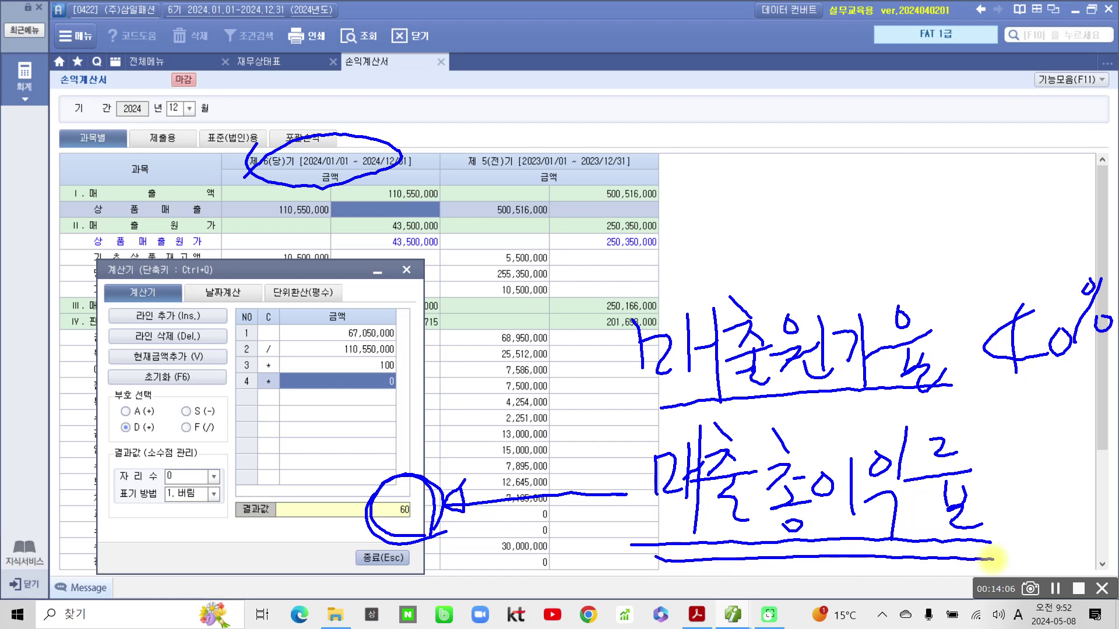
# Step: Add another blue stroke to the circle around the calculator's 결과값 and close the calculator
pyautogui.moveTo(430, 547)
pyautogui.mouseDown()
pyautogui.moveTo(402, 460)
pyautogui.moveTo(440, 527)
pyautogui.mouseUp()
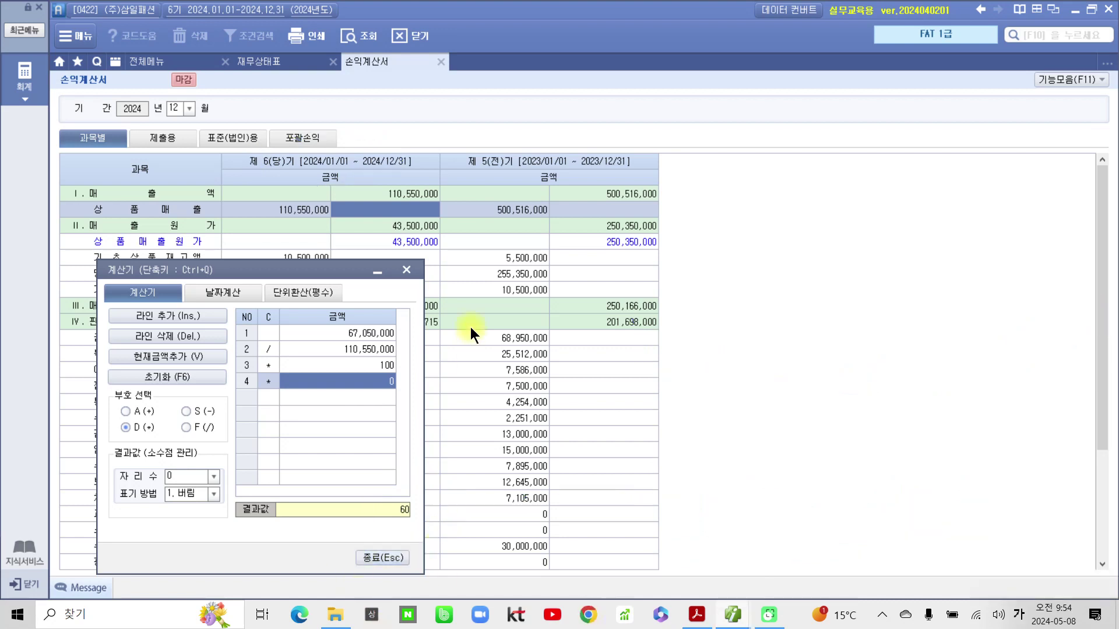
pyautogui.click(406, 268)
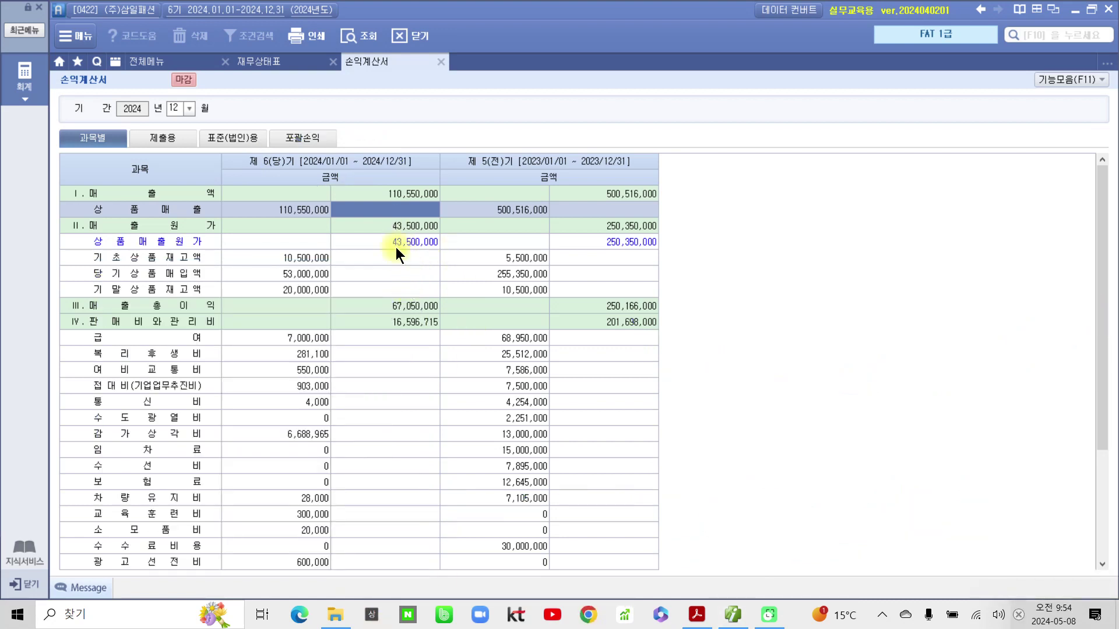
# Step: Box the current-period 매출총이익 and 매출액 amounts in blue and mark beside the 매출원가 and 매출총이익 figures
pyautogui.hotkey('ctrl', '2')
pyautogui.moveTo(382, 291)
pyautogui.mouseDown()
pyautogui.moveTo(411, 315)
pyautogui.moveTo(448, 316)
pyautogui.mouseUp()
pyautogui.moveTo(364, 178); pyautogui.dragTo(457, 201)
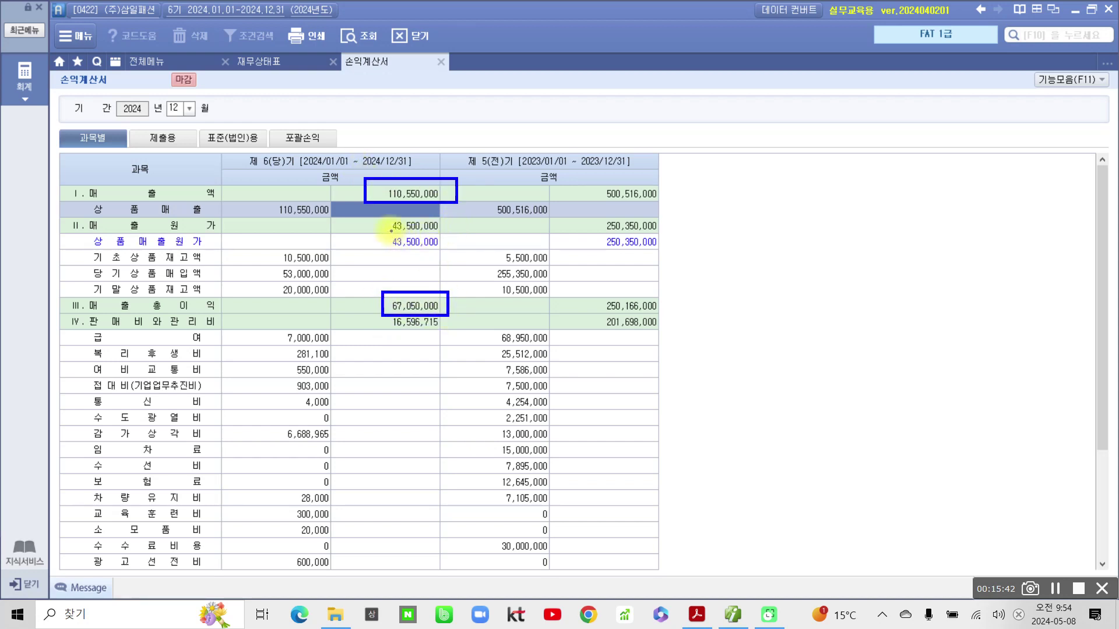
pyautogui.moveTo(387, 217)
pyautogui.mouseDown()
pyautogui.moveTo(373, 219)
pyautogui.moveTo(387, 232)
pyautogui.moveTo(452, 217)
pyautogui.moveTo(351, 226)
pyautogui.mouseUp()
pyautogui.moveTo(349, 301)
pyautogui.mouseDown()
pyautogui.moveTo(329, 302)
pyautogui.moveTo(352, 301)
pyautogui.moveTo(350, 313)
pyautogui.mouseUp()
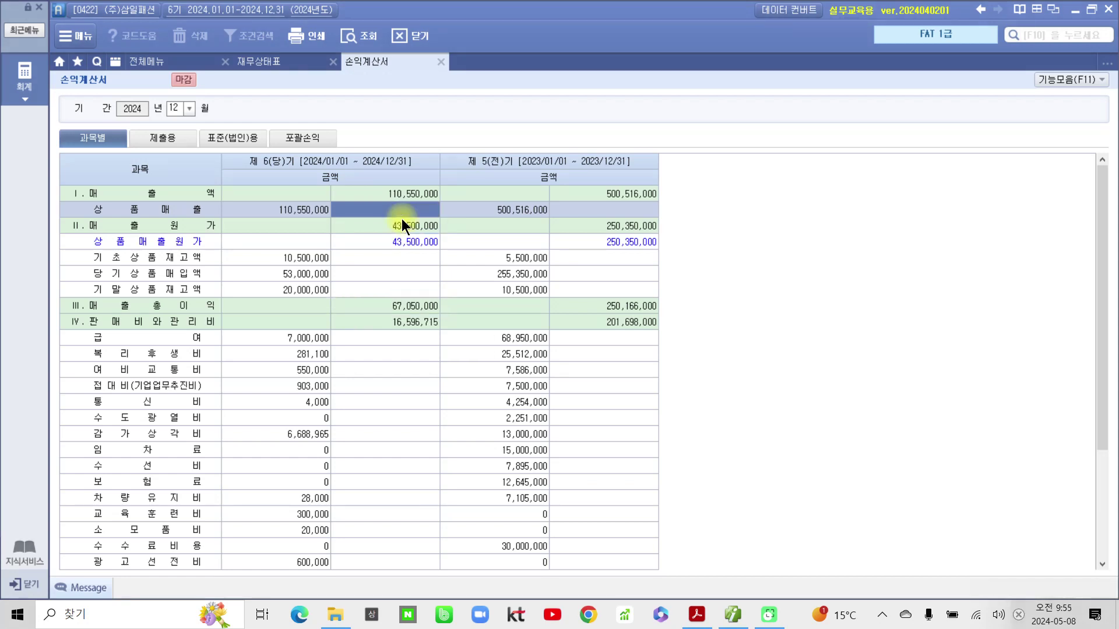
# Step: Switch to the PDF workbook and highlight 60.6 in the 수행 2 gross profit ratio answer
pyautogui.click(696, 619)
pyautogui.scroll(-10, 515, 500)
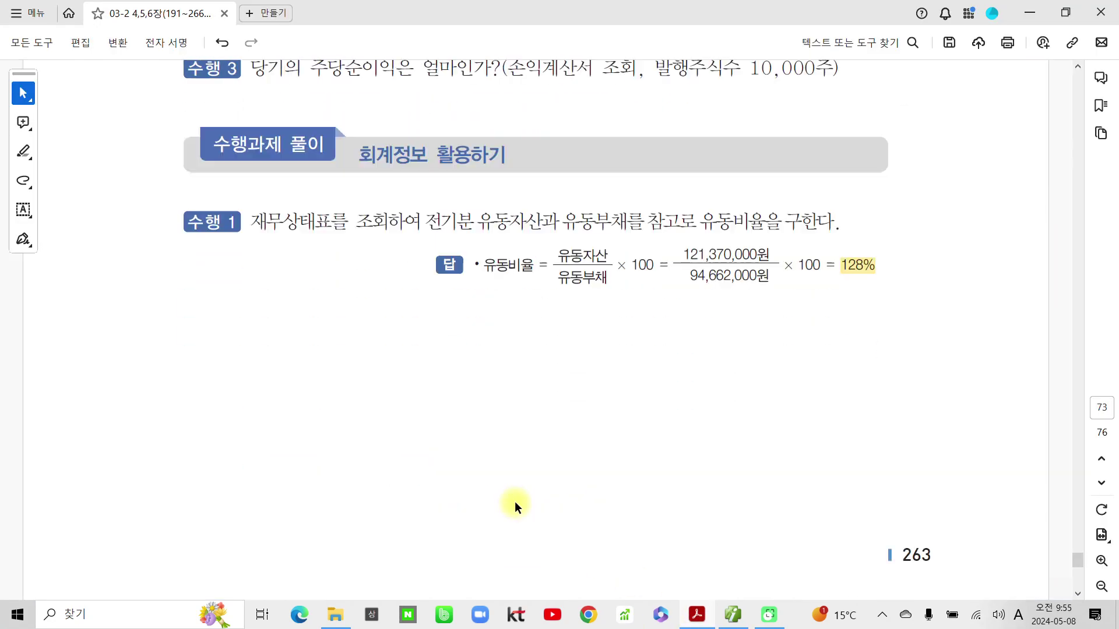
pyautogui.scroll(-10, 516, 510)
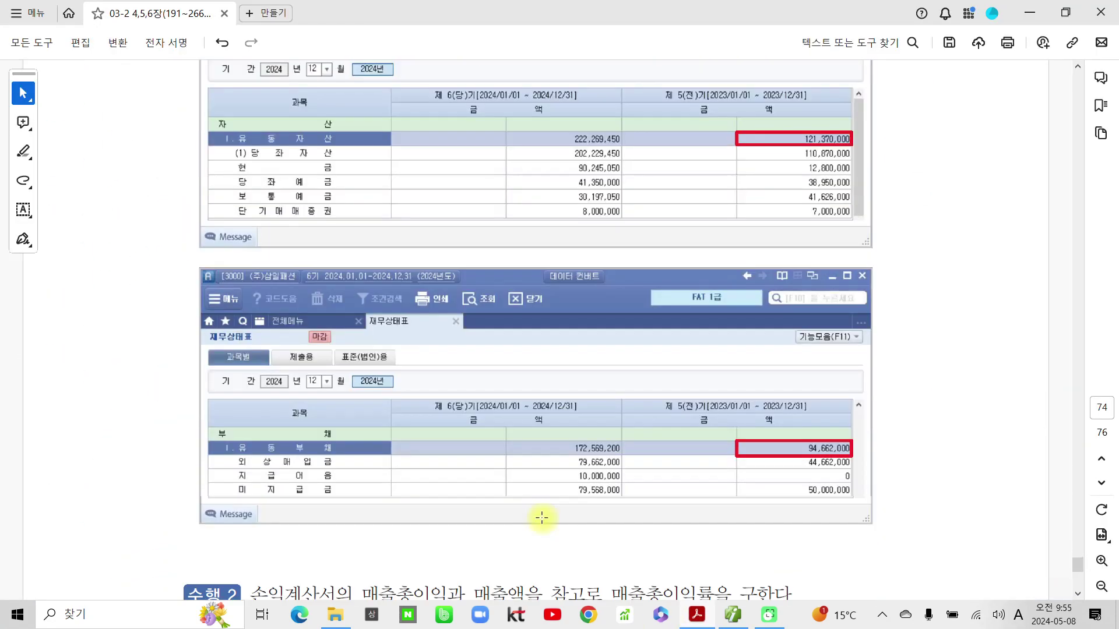
pyautogui.scroll(4, 542, 452)
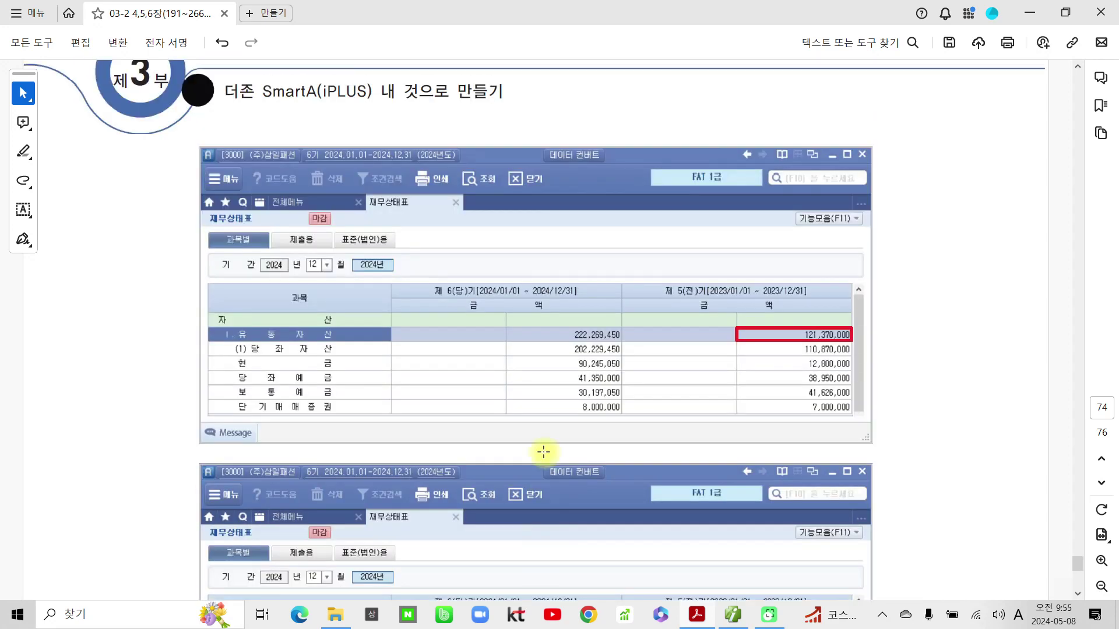
pyautogui.scroll(-2, 543, 453)
pyautogui.scroll(-5, 543, 454)
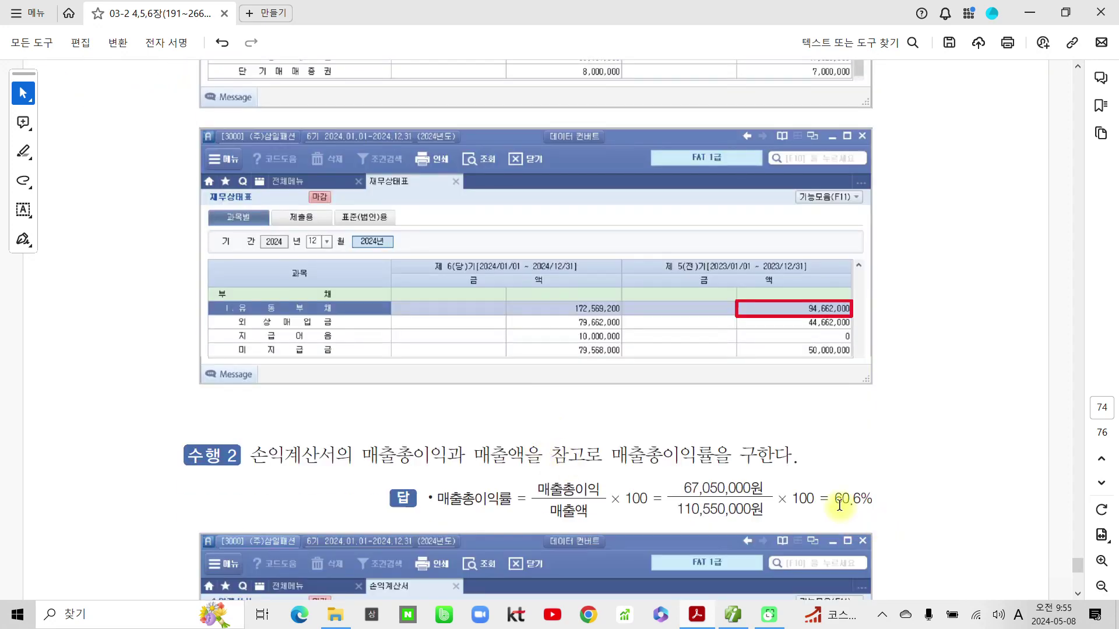
pyautogui.moveTo(834, 501); pyautogui.dragTo(861, 500)
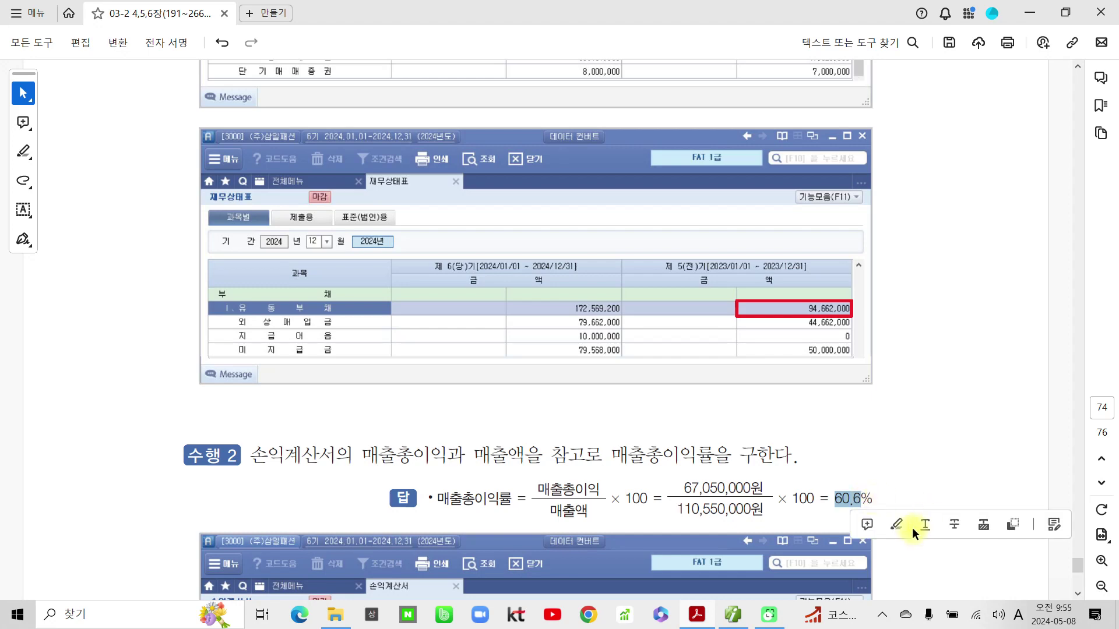
pyautogui.click(897, 524)
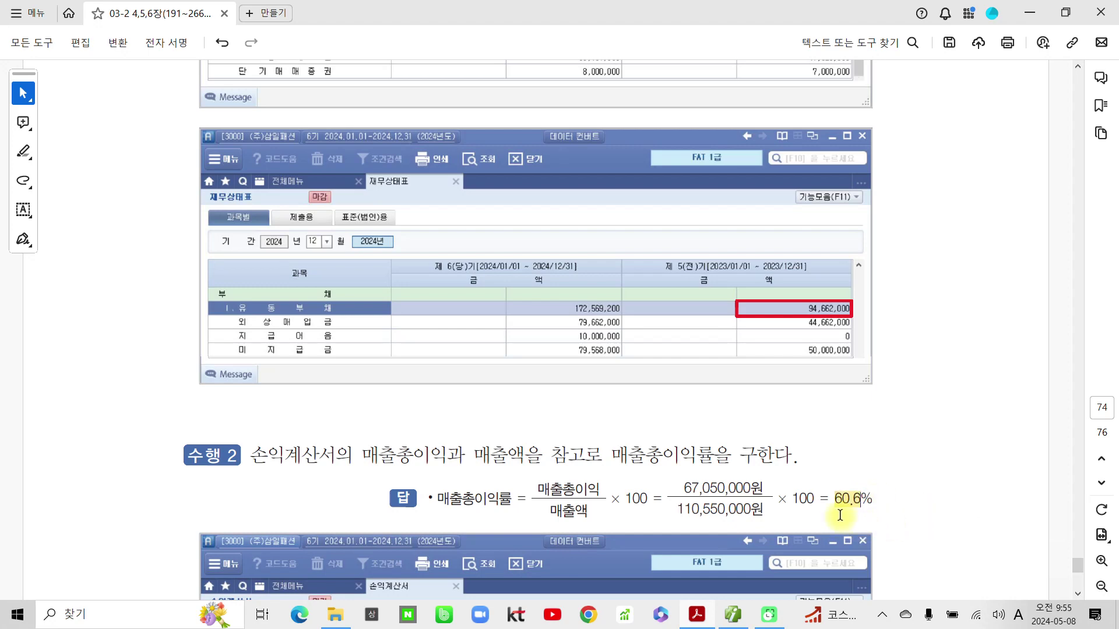
# Step: Highlight 주당순이익 and 당기 in the 수행 3 question of the PDF workbook
pyautogui.click(729, 613)
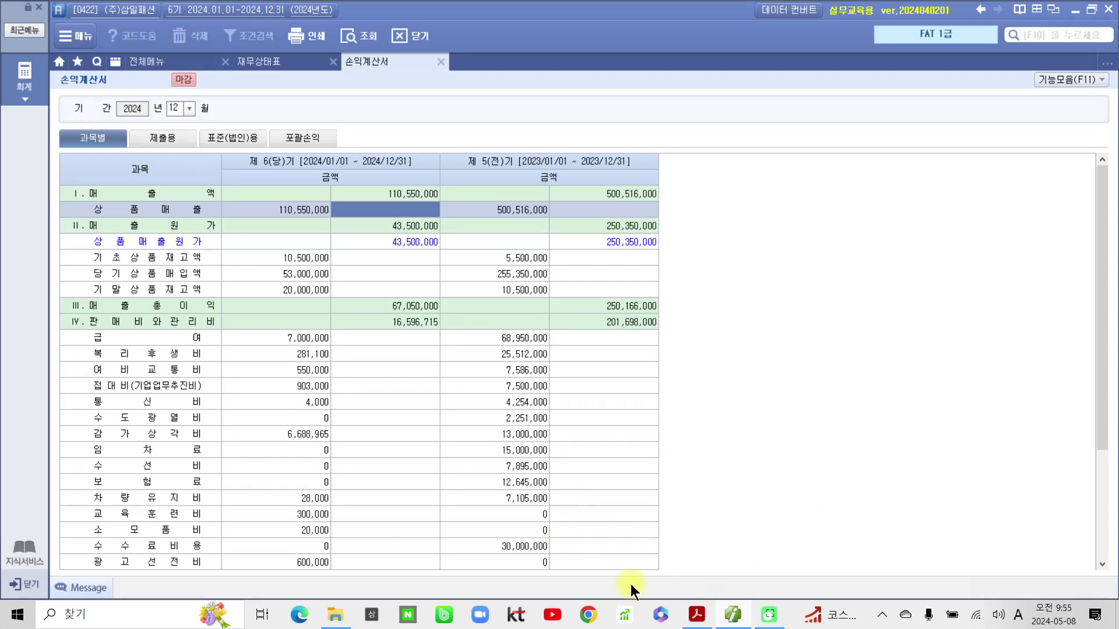
pyautogui.click(697, 614)
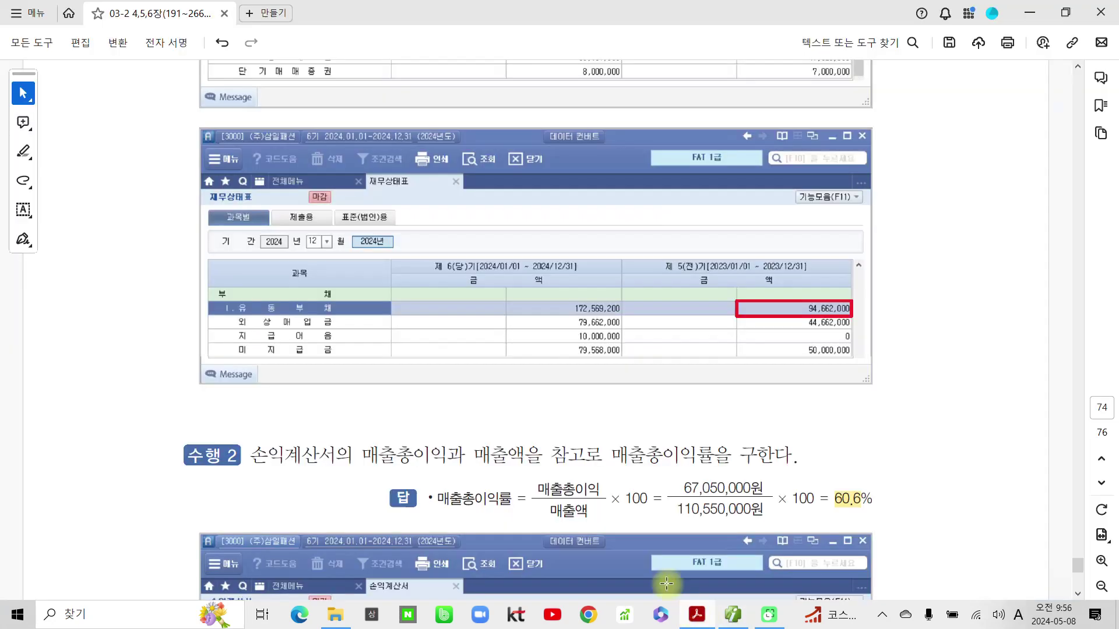
pyautogui.scroll(15, 487, 462)
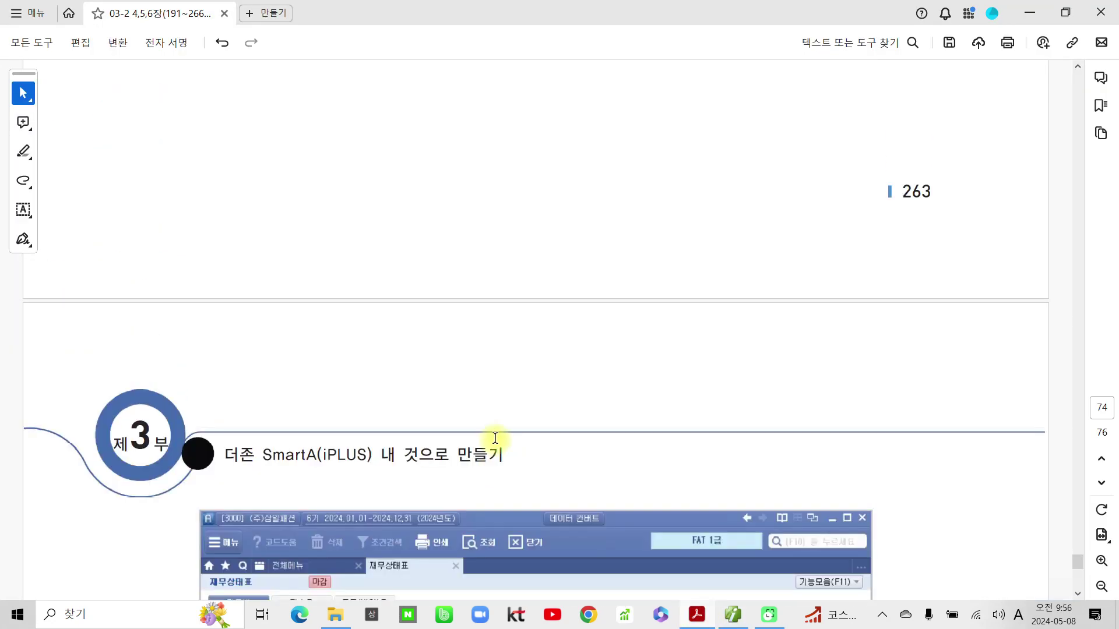
pyautogui.scroll(6, 494, 438)
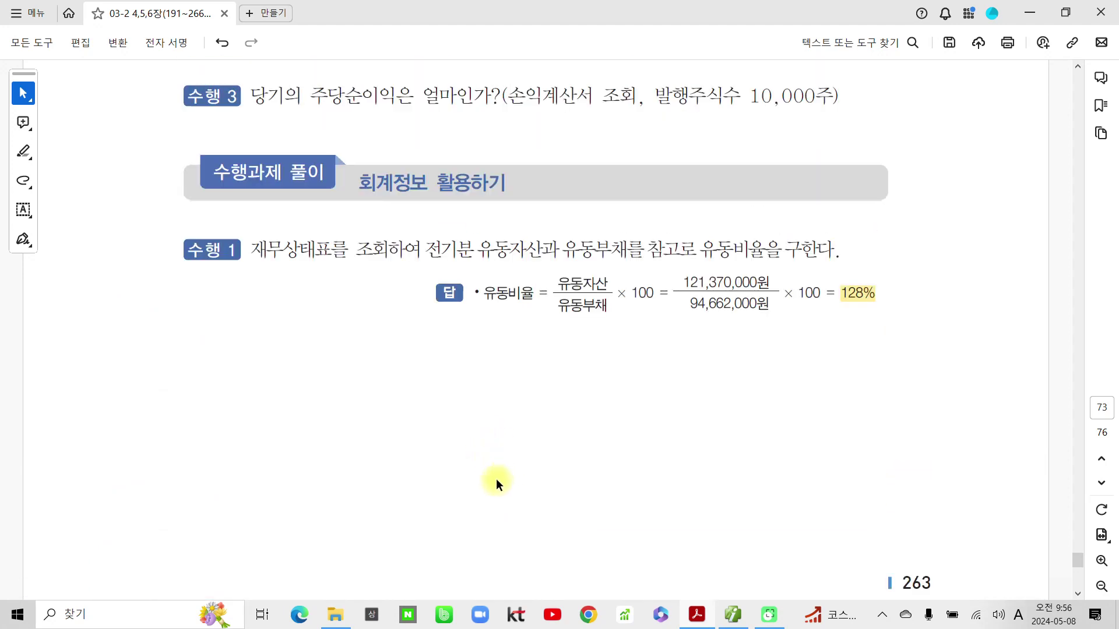
pyautogui.scroll(3, 496, 486)
pyautogui.scroll(6, 495, 492)
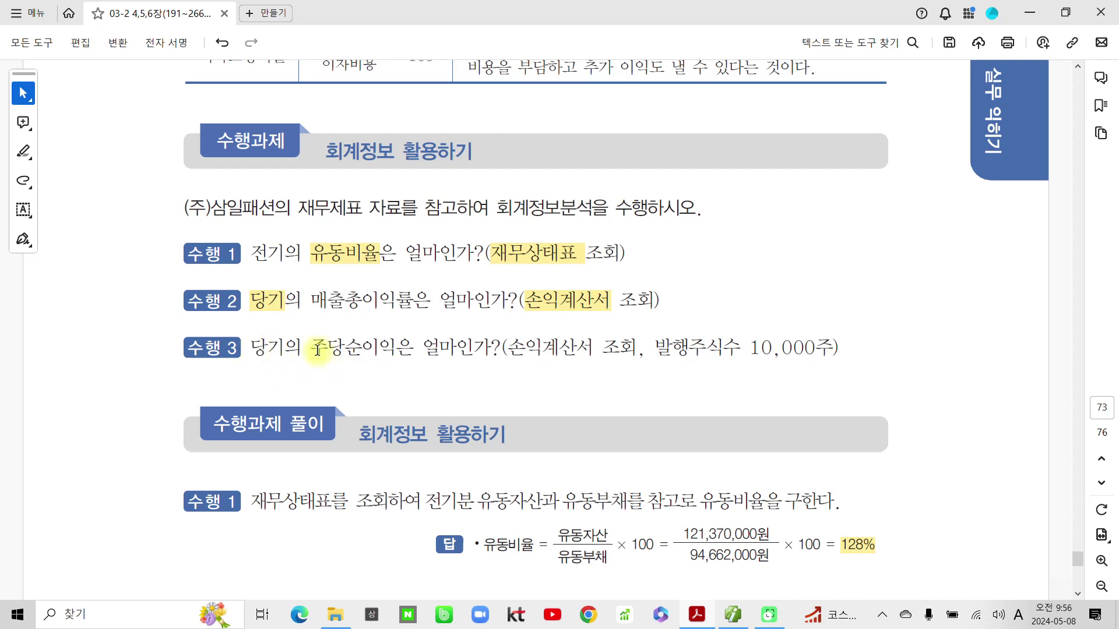
pyautogui.moveTo(310, 348); pyautogui.dragTo(428, 349)
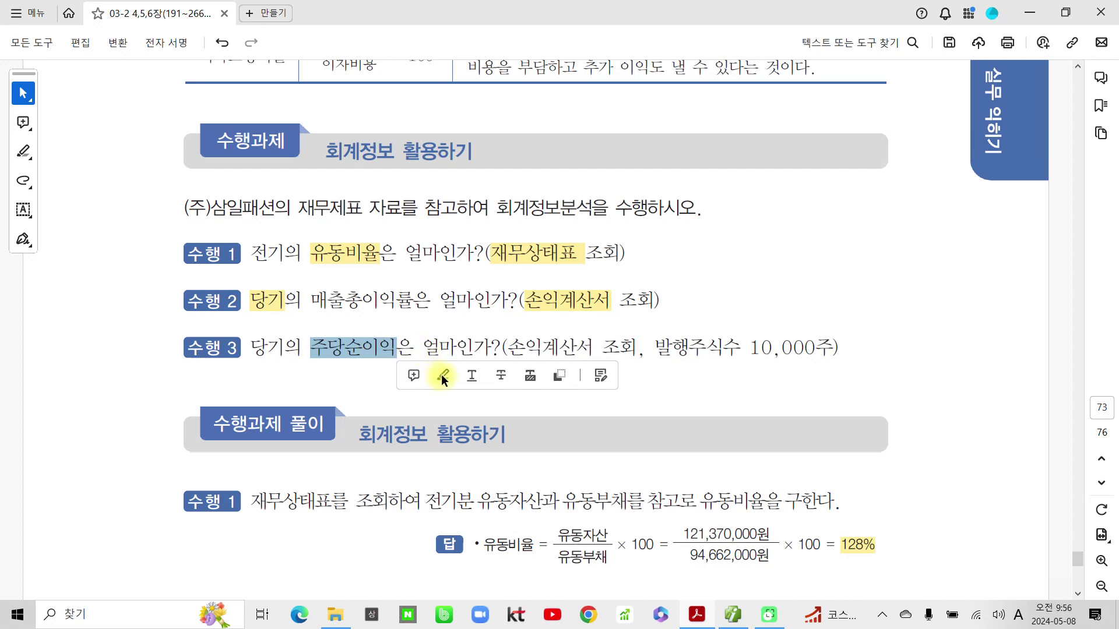
pyautogui.click(443, 375)
pyautogui.moveTo(251, 348); pyautogui.dragTo(288, 349)
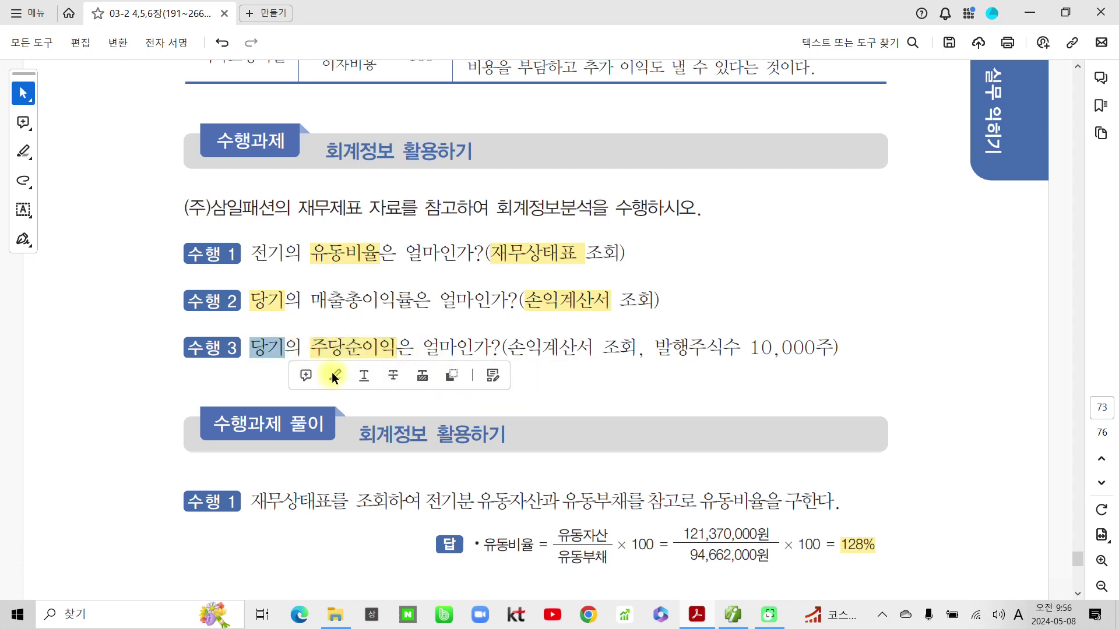
pyautogui.click(341, 375)
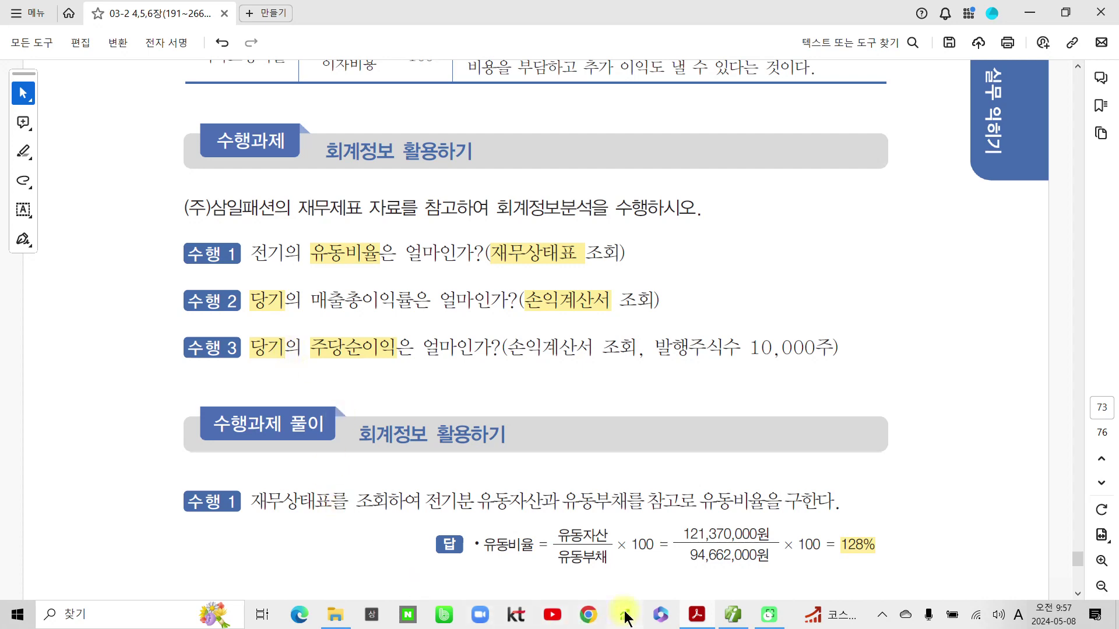
# Step: Switch to the accounting program's 전체메뉴, box the 기초정보관리 group in blue and mark its 전기분 entries
pyautogui.click(724, 617)
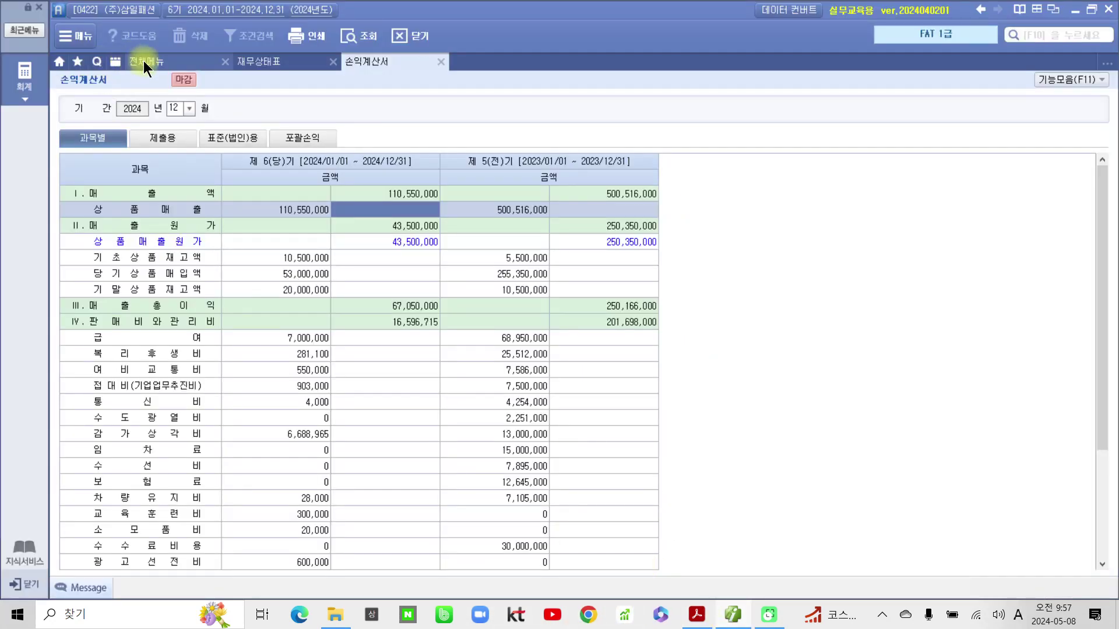
pyautogui.click(143, 61)
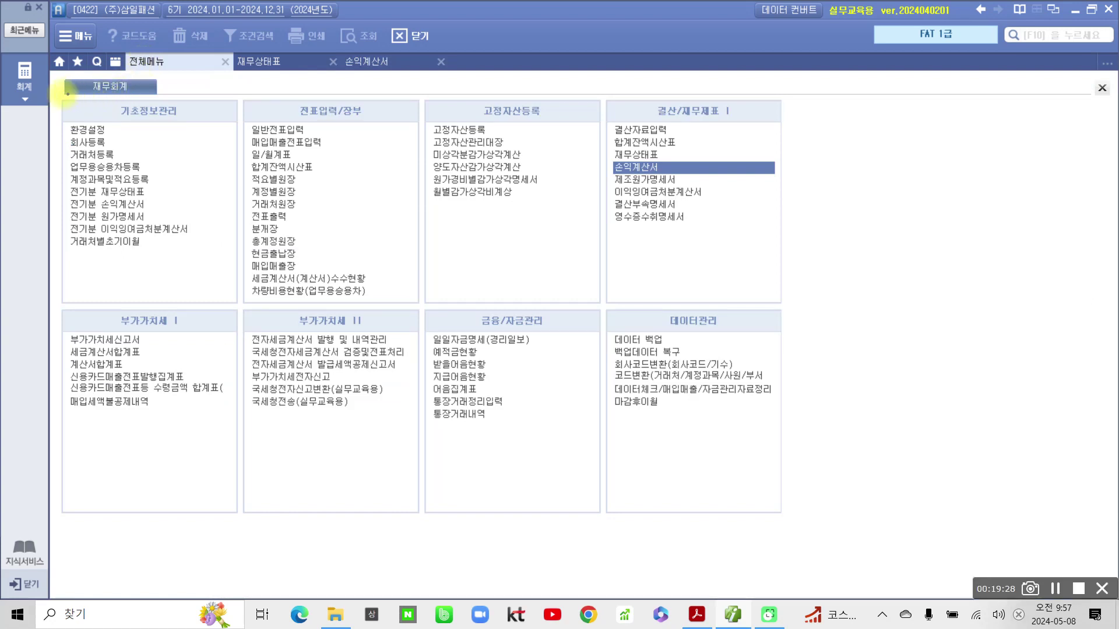
pyautogui.moveTo(59, 94)
pyautogui.mouseDown()
pyautogui.moveTo(150, 243)
pyautogui.moveTo(239, 322)
pyautogui.mouseUp()
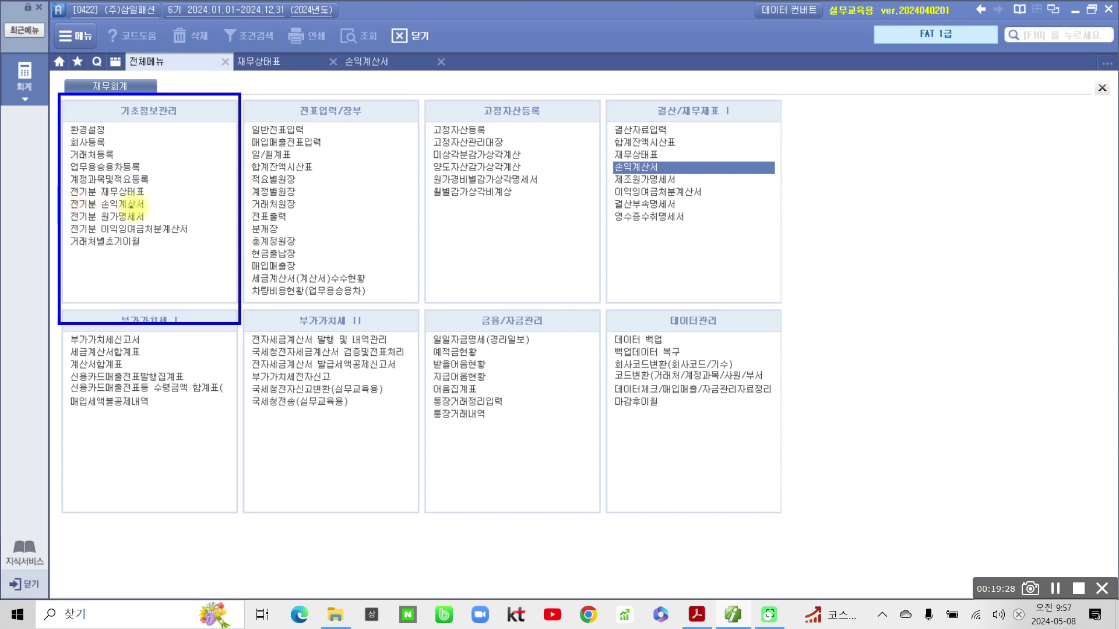
pyautogui.moveTo(155, 202)
pyautogui.mouseDown()
pyautogui.moveTo(176, 198)
pyautogui.moveTo(177, 185)
pyautogui.mouseUp()
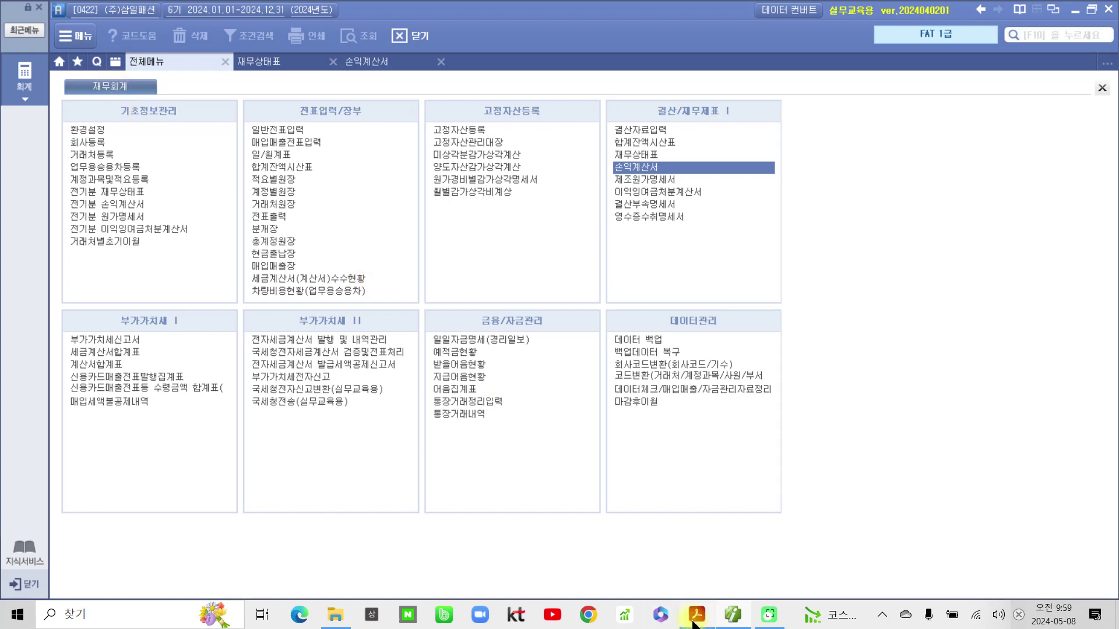
# Step: Return to the PDF workbook and highlight 발행주식수 10,000주 in the 수행 3 question
pyautogui.moveTo(693, 621)
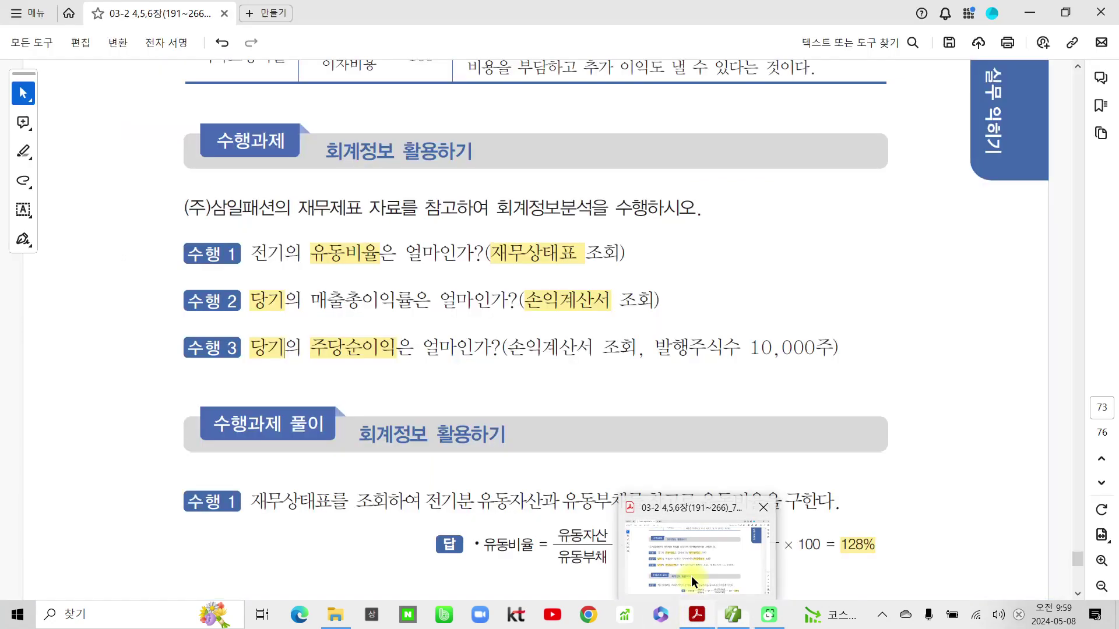
pyautogui.click(691, 577)
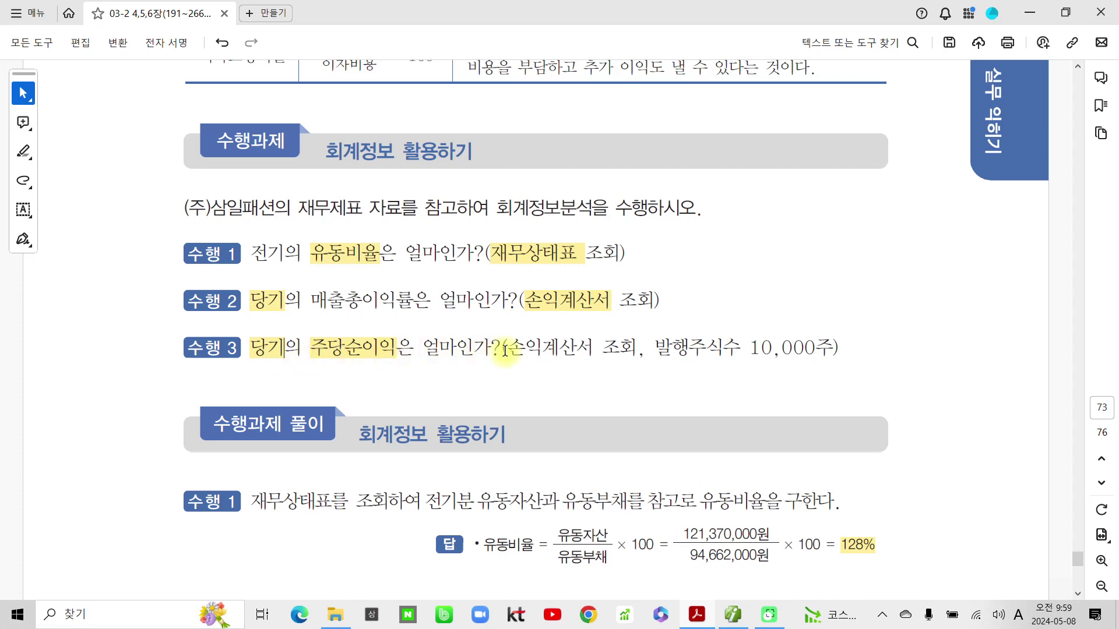
pyautogui.moveTo(505, 349); pyautogui.dragTo(614, 348)
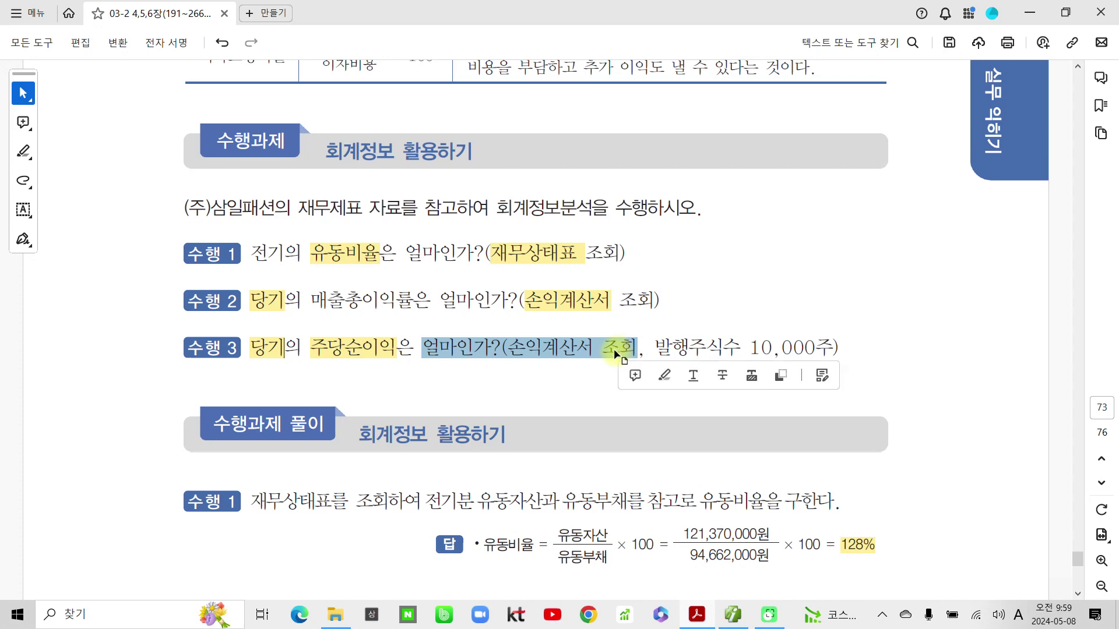
pyautogui.click(613, 349)
pyautogui.moveTo(659, 350); pyautogui.dragTo(834, 350)
pyautogui.click(824, 379)
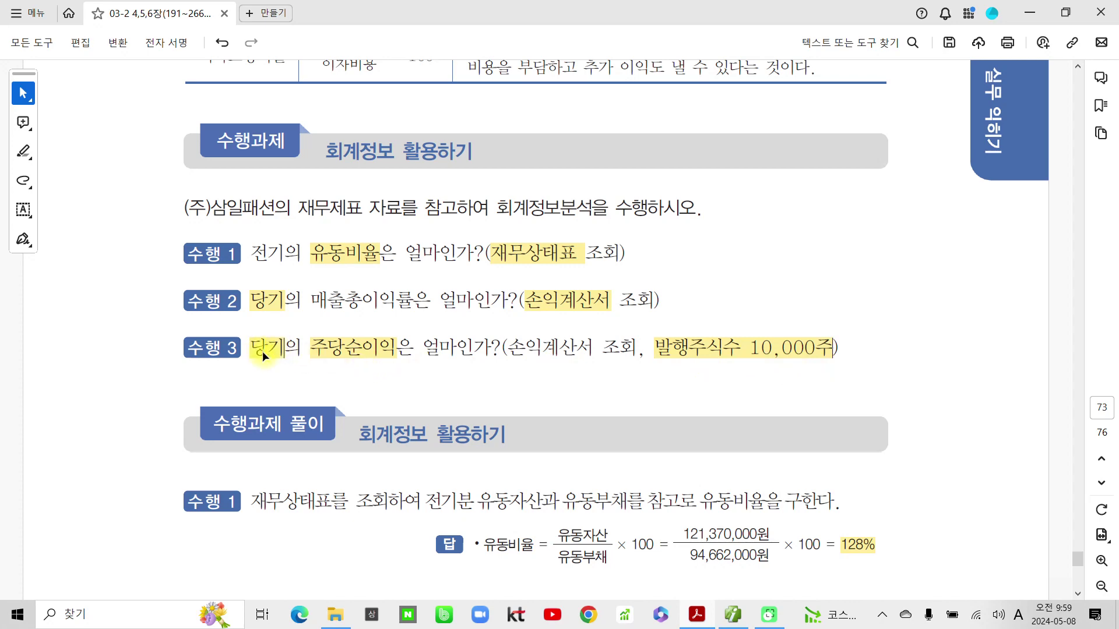
# Step: Switch to the accounting program's 손익계산서, open the 주당손익 calculation and move its window lower over the table
pyautogui.click(740, 614)
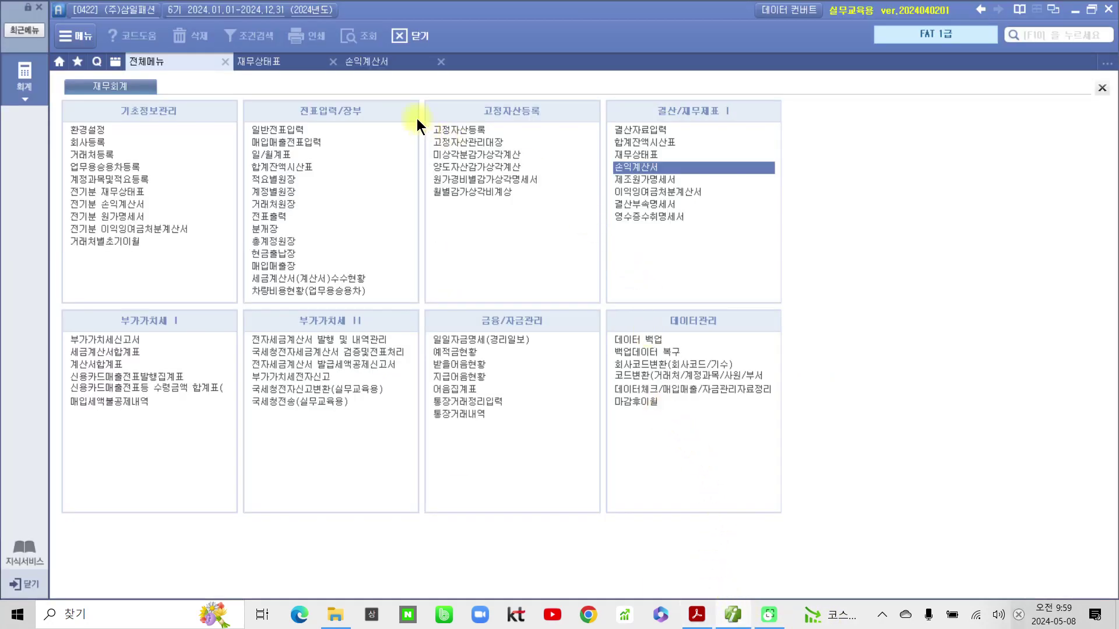
pyautogui.click(372, 60)
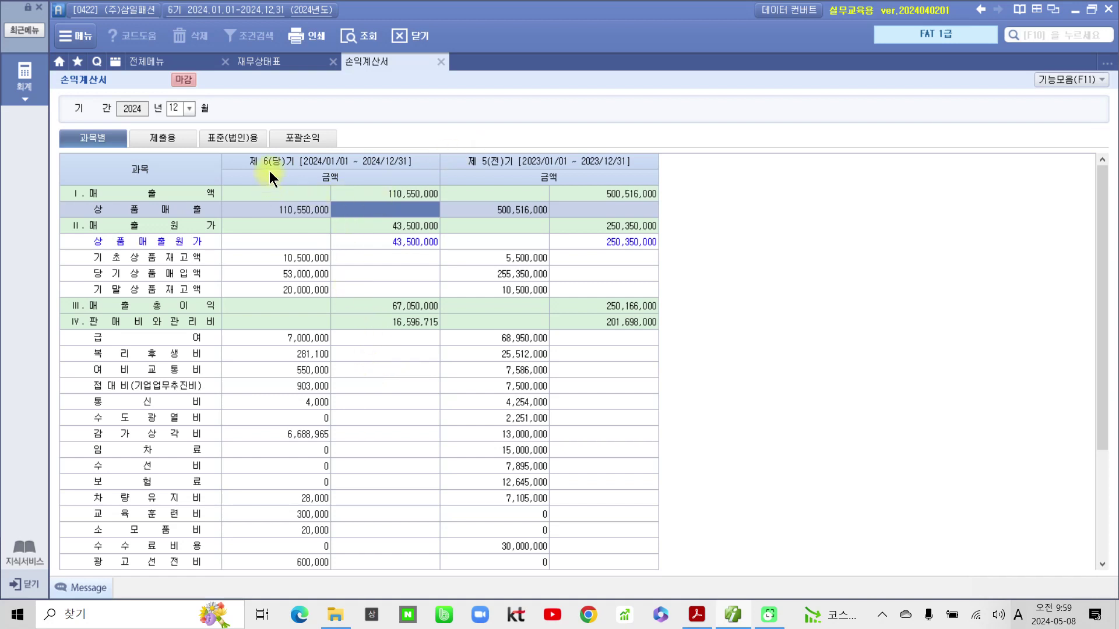
pyautogui.click(1077, 82)
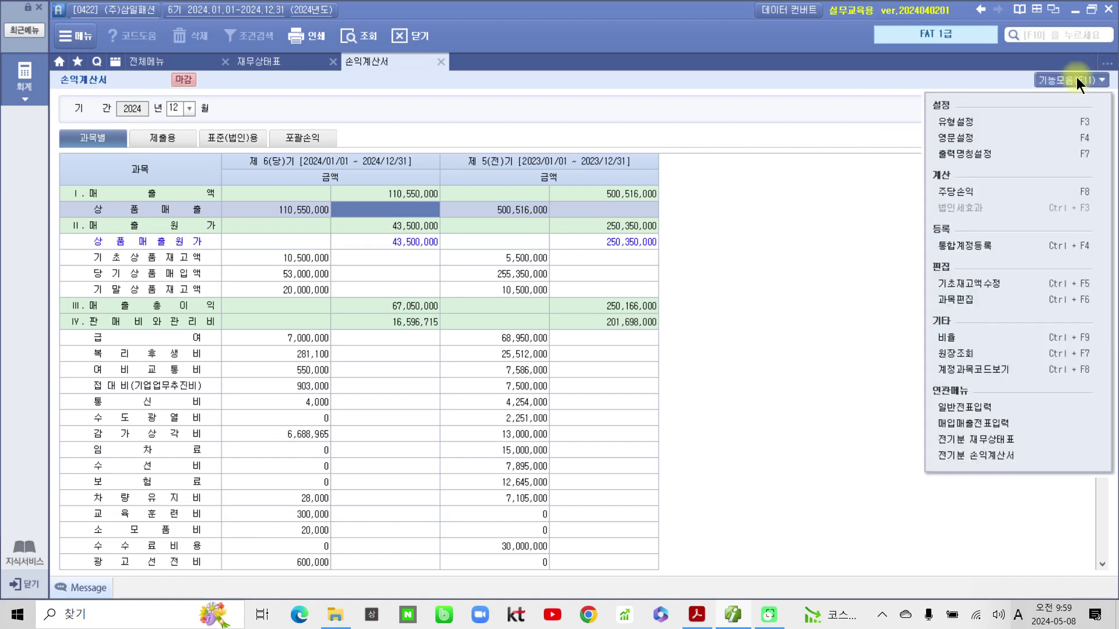
pyautogui.click(960, 192)
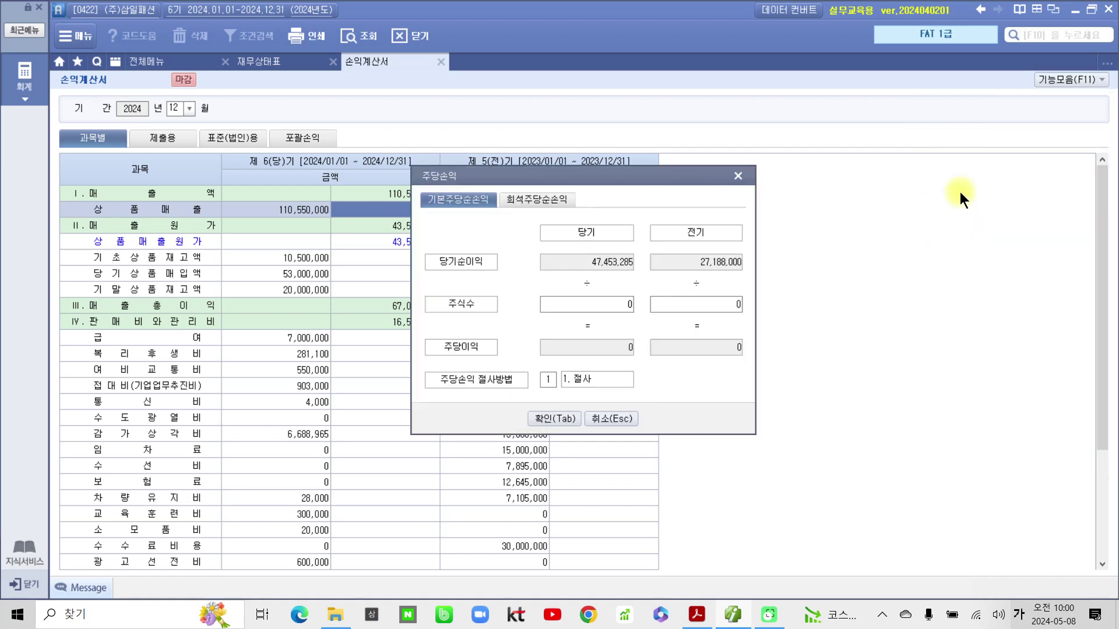
pyautogui.moveTo(590, 170); pyautogui.dragTo(503, 240)
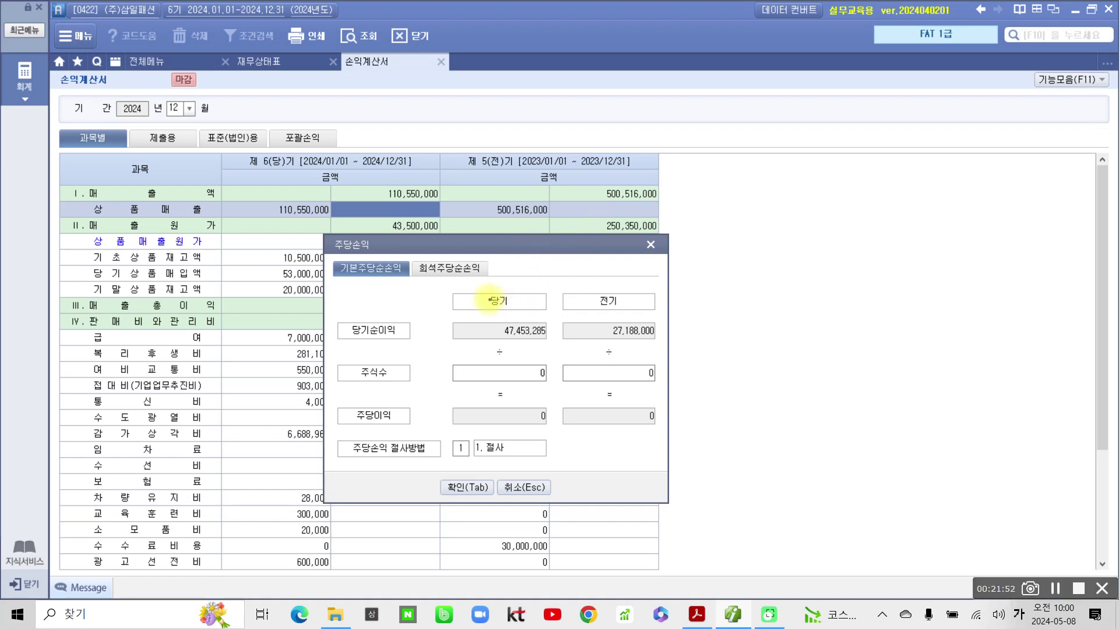
# Step: Box 당기, 전기 and 당기순이익 in blue in the 주당손익 window and underline both net income amounts
pyautogui.moveTo(475, 290); pyautogui.dragTo(516, 310)
pyautogui.moveTo(586, 290); pyautogui.dragTo(633, 310)
pyautogui.moveTo(342, 320)
pyautogui.mouseDown()
pyautogui.moveTo(379, 342)
pyautogui.moveTo(669, 341)
pyautogui.mouseUp()
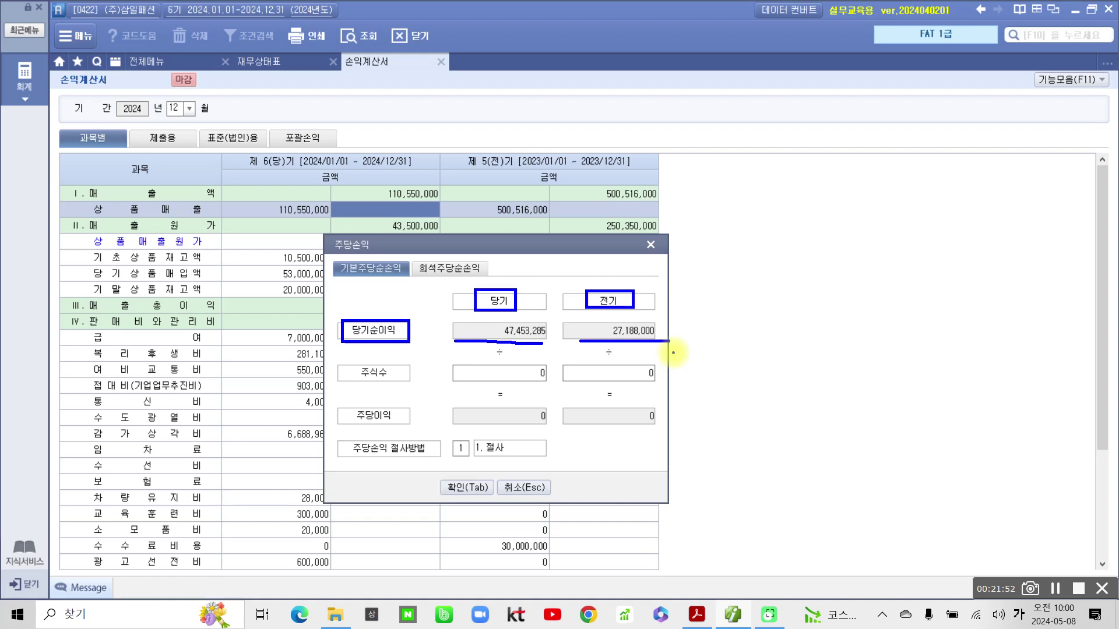
# Step: Circle the 주식수 label in blue and draw check marks over the 당기 and 전기 share count fields
pyautogui.moveTo(337, 363)
pyautogui.mouseDown()
pyautogui.moveTo(341, 384)
pyautogui.moveTo(352, 365)
pyautogui.mouseUp()
pyautogui.moveTo(475, 366); pyautogui.dragTo(502, 369)
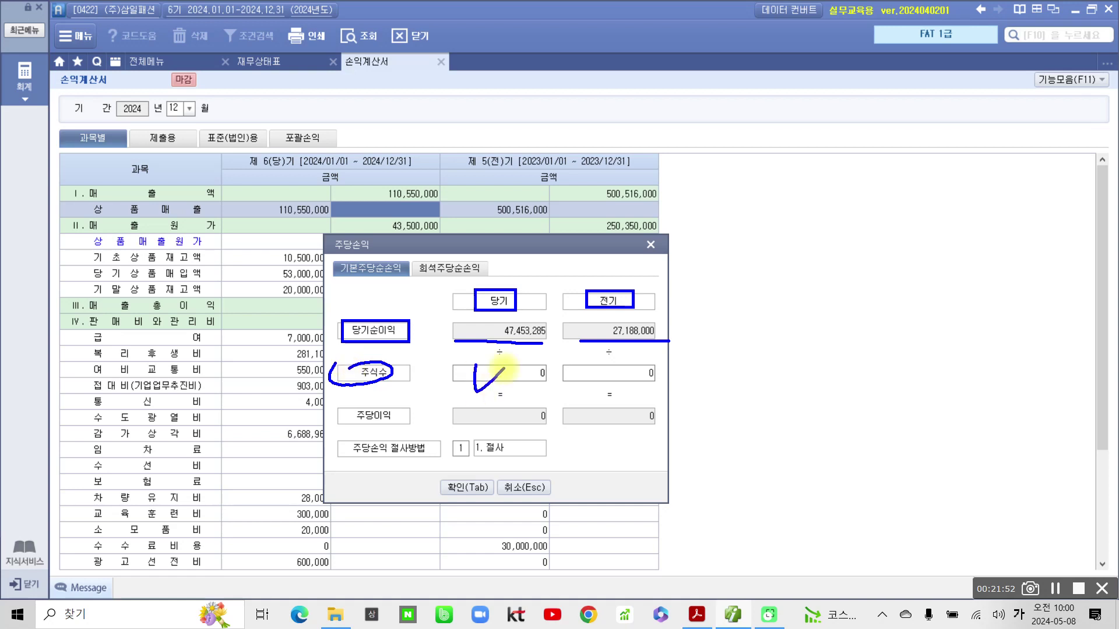
pyautogui.moveTo(467, 356); pyautogui.dragTo(500, 357)
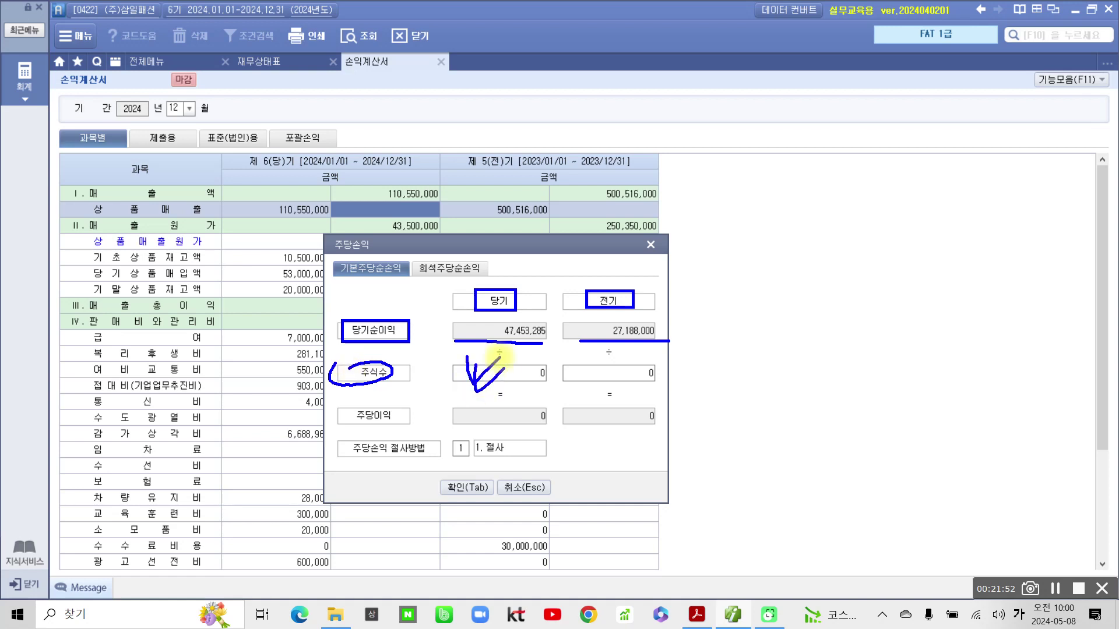
pyautogui.moveTo(584, 356); pyautogui.dragTo(616, 355)
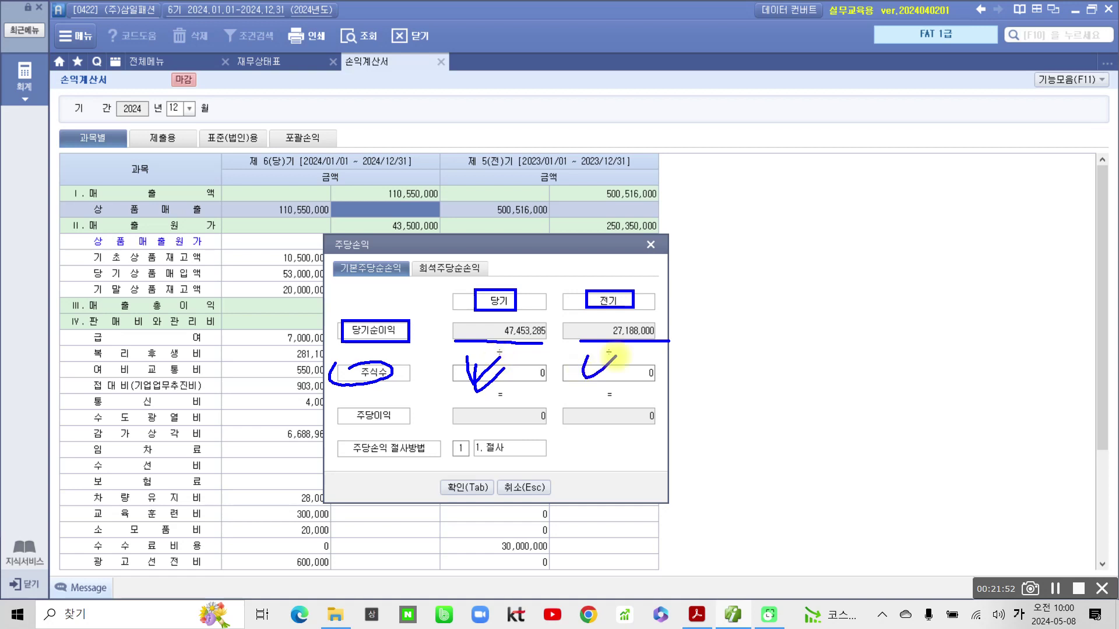
# Step: Reopen the 주당손익 calculation, calculate the 당기 earnings per share with 10,000 shares, mark the 주당이익 row in blue and confirm
pyautogui.press('Escape')
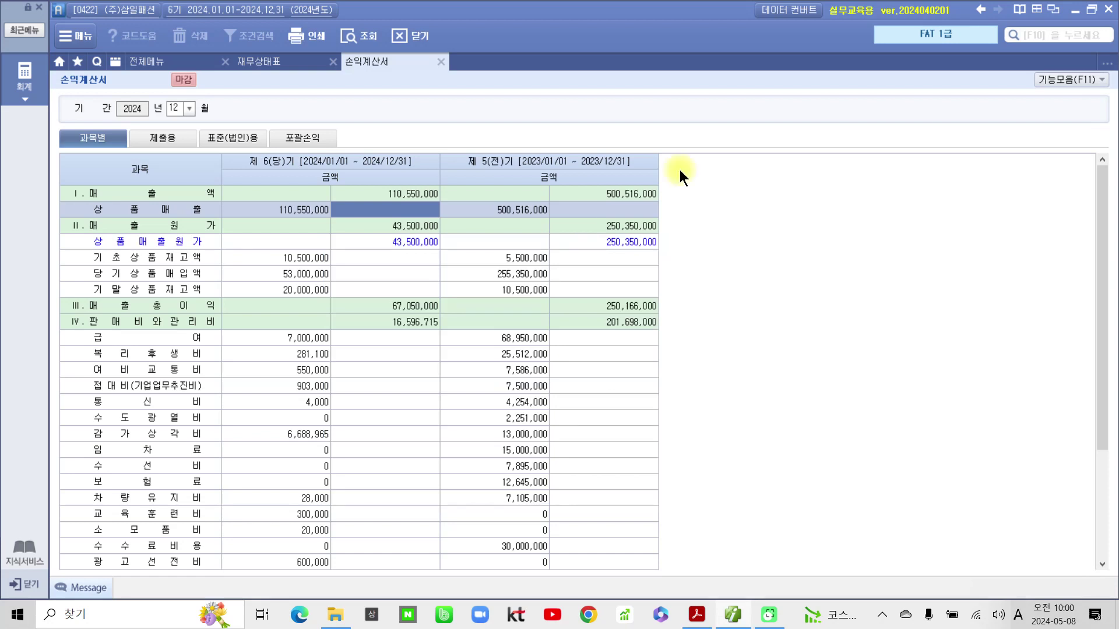
pyautogui.click(1057, 79)
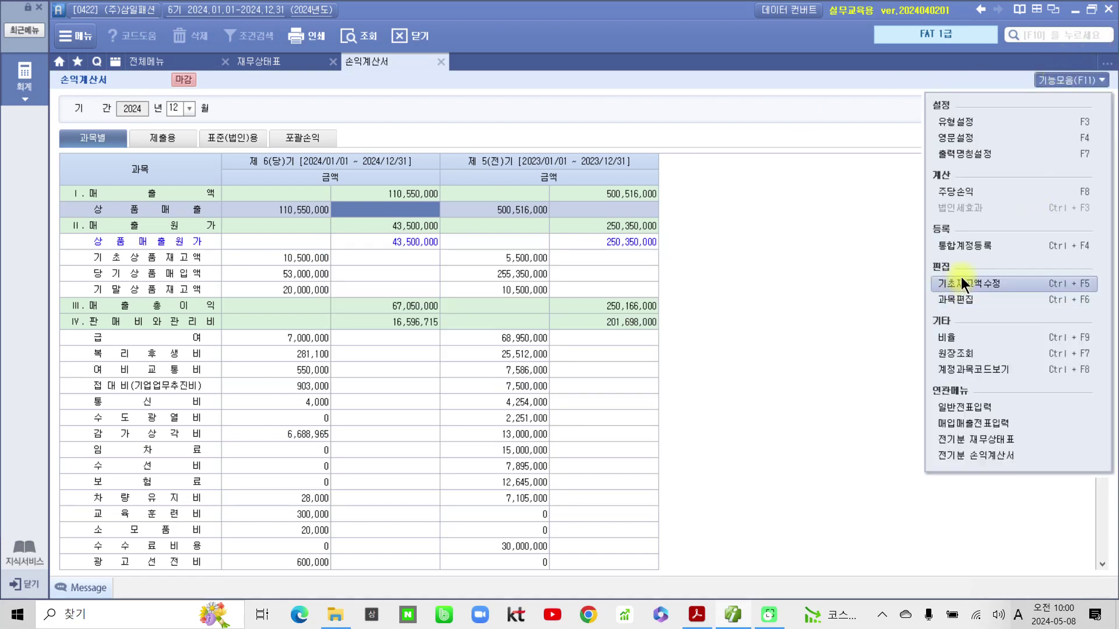
pyautogui.click(962, 193)
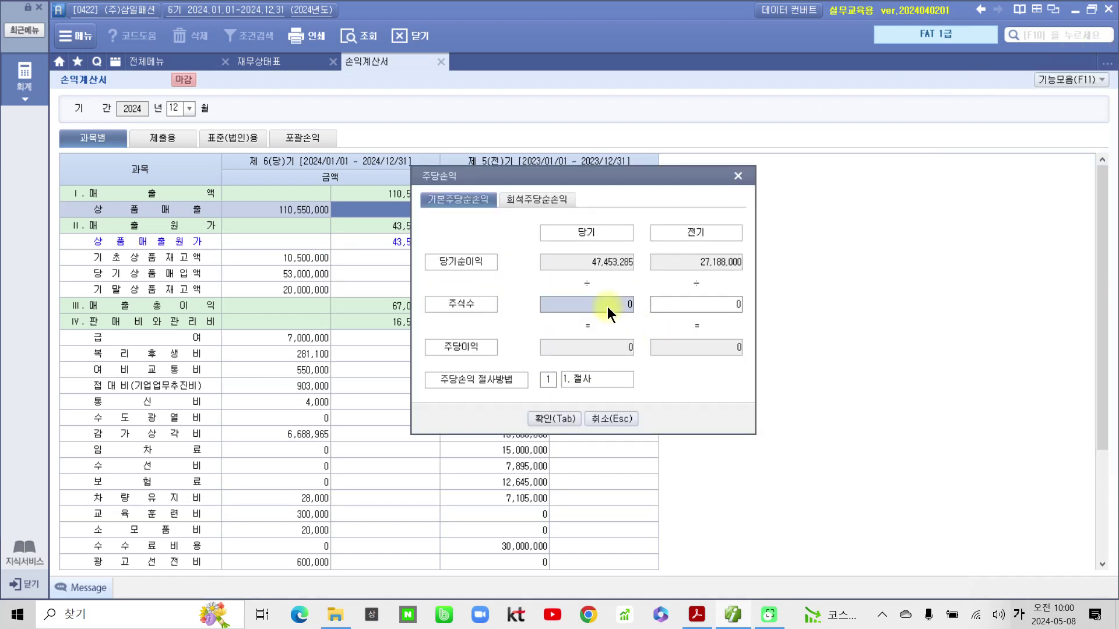
pyautogui.write('100000')
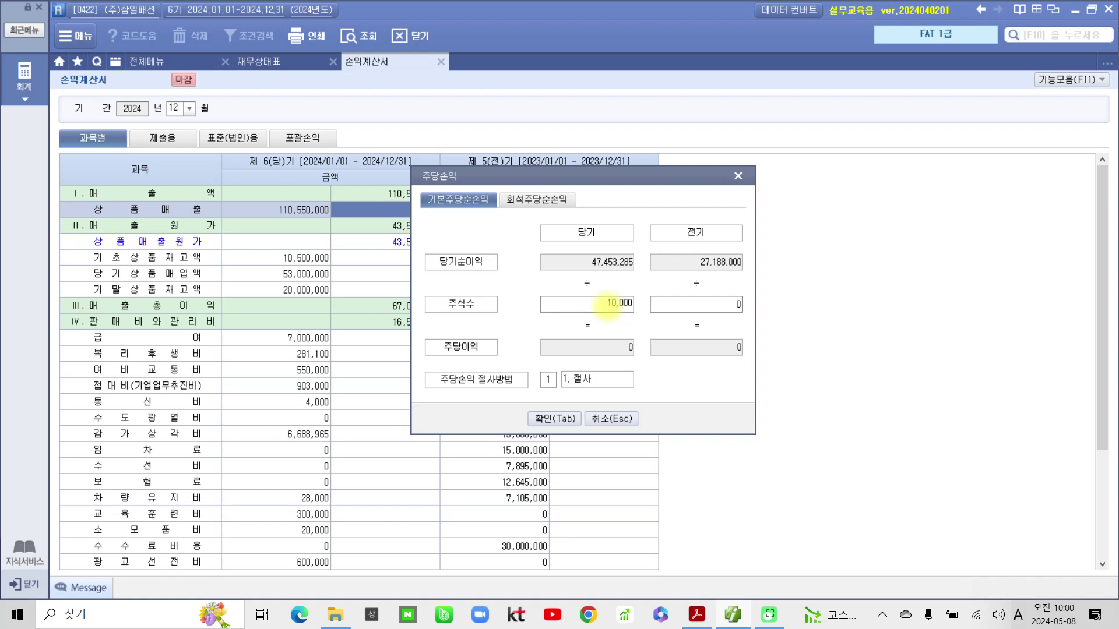
pyautogui.press('Return')
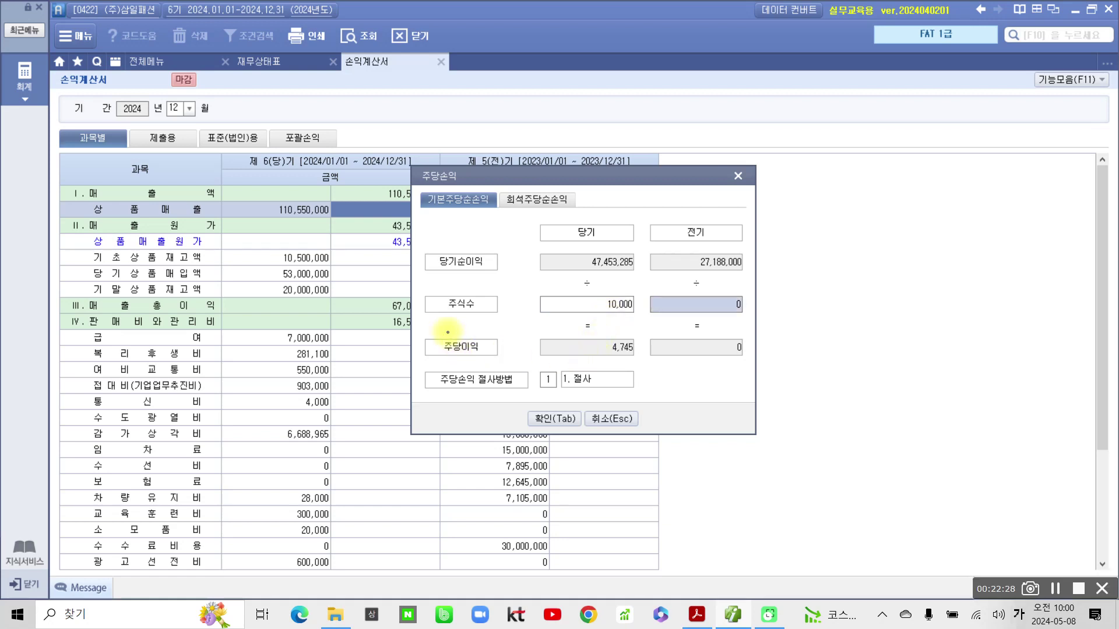
pyautogui.moveTo(443, 332); pyautogui.dragTo(664, 362)
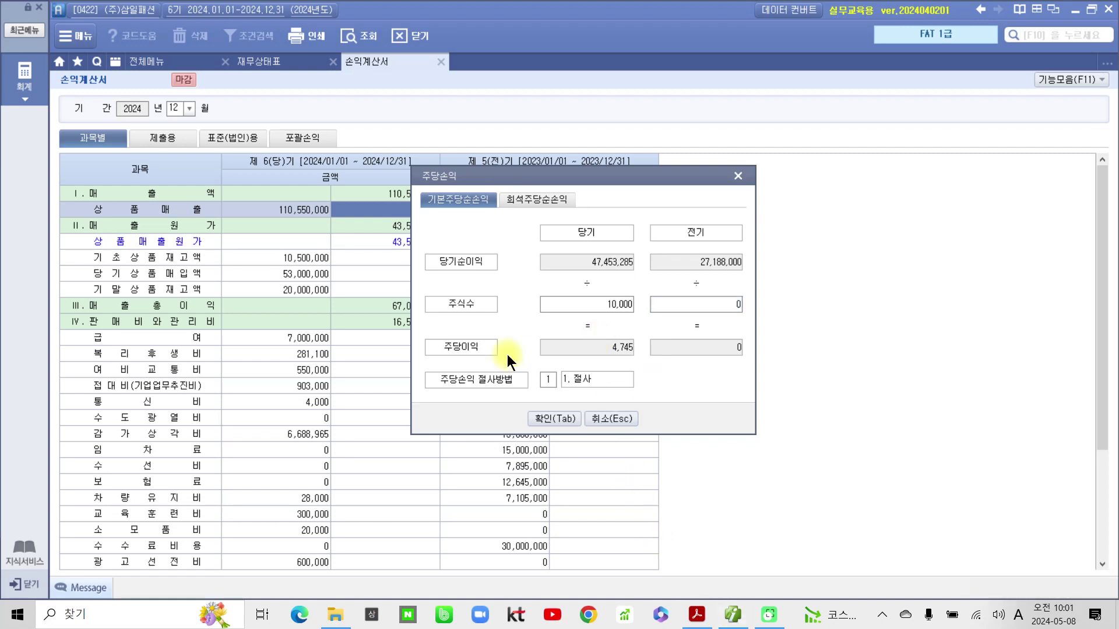
pyautogui.click(548, 419)
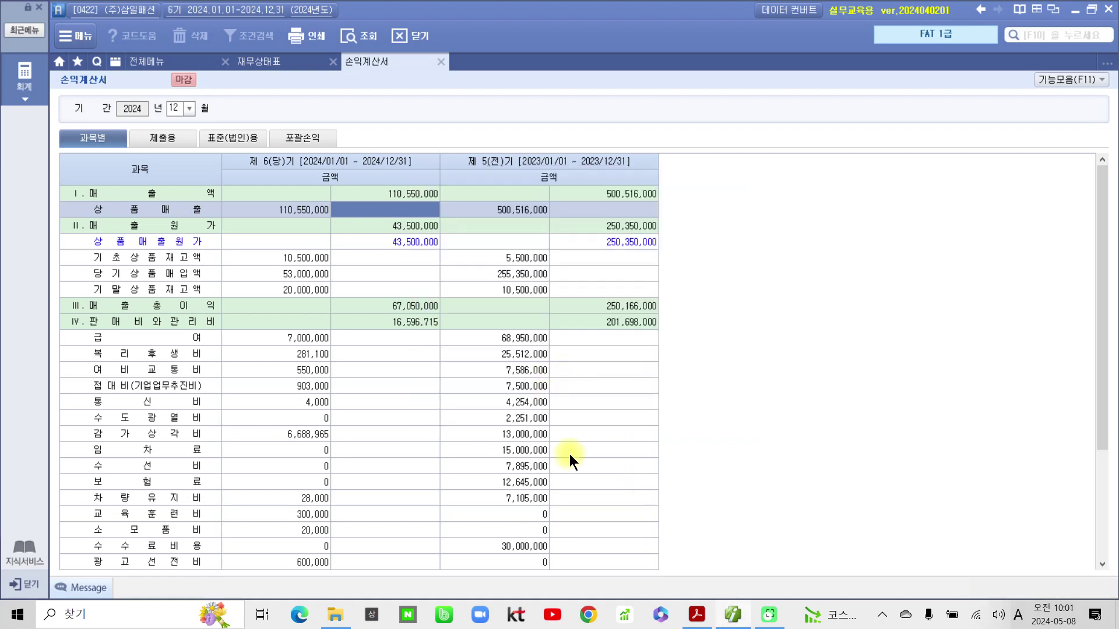
# Step: Switch to the PDF workbook and highlight the whole 수행 tip sentence after the solutions in yellow
pyautogui.click(696, 615)
pyautogui.scroll(-2, 600, 447)
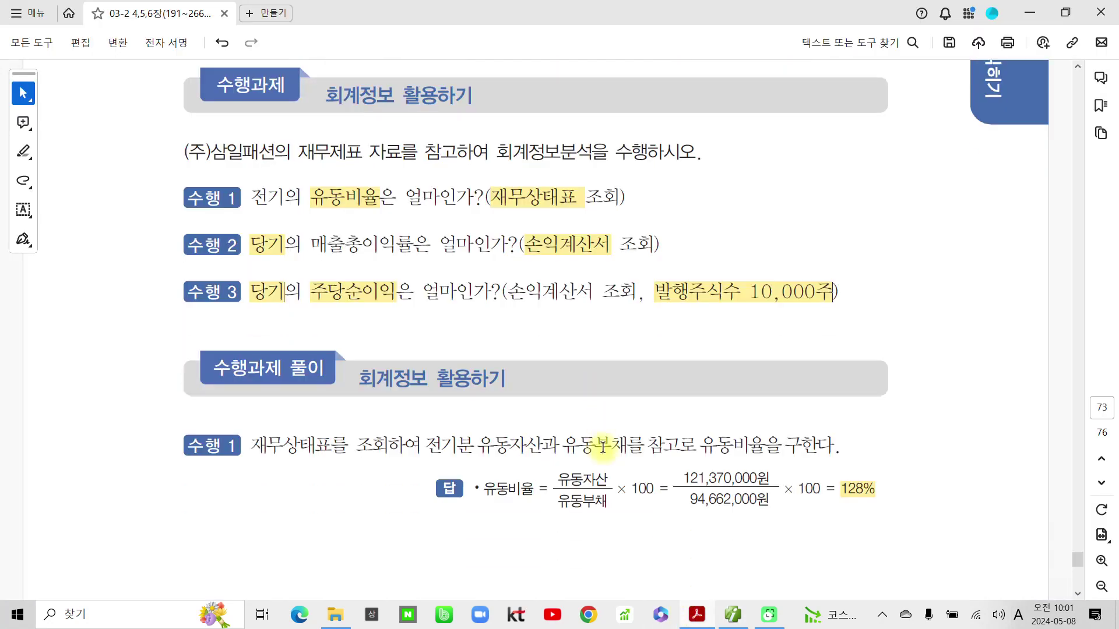
pyautogui.scroll(-15, 601, 447)
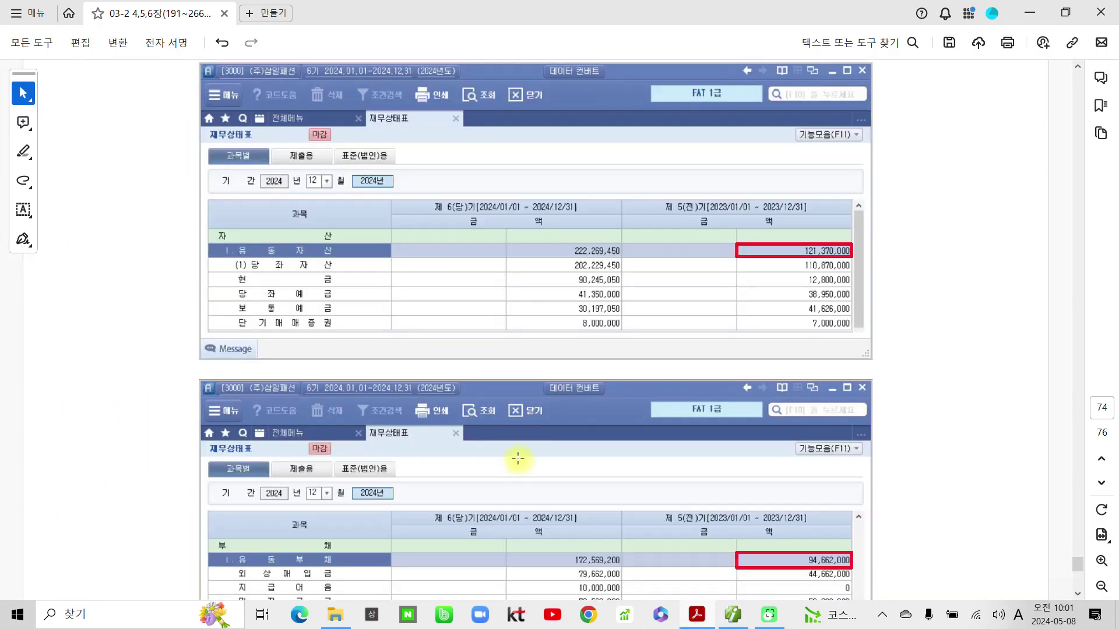
pyautogui.scroll(-12, 518, 459)
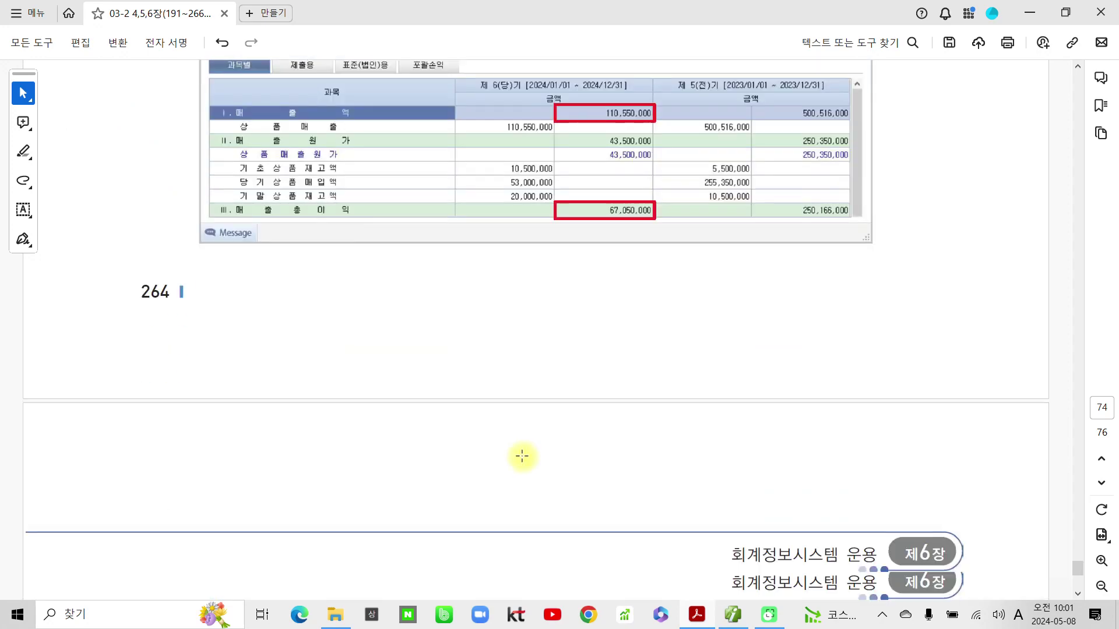
pyautogui.scroll(-15, 522, 457)
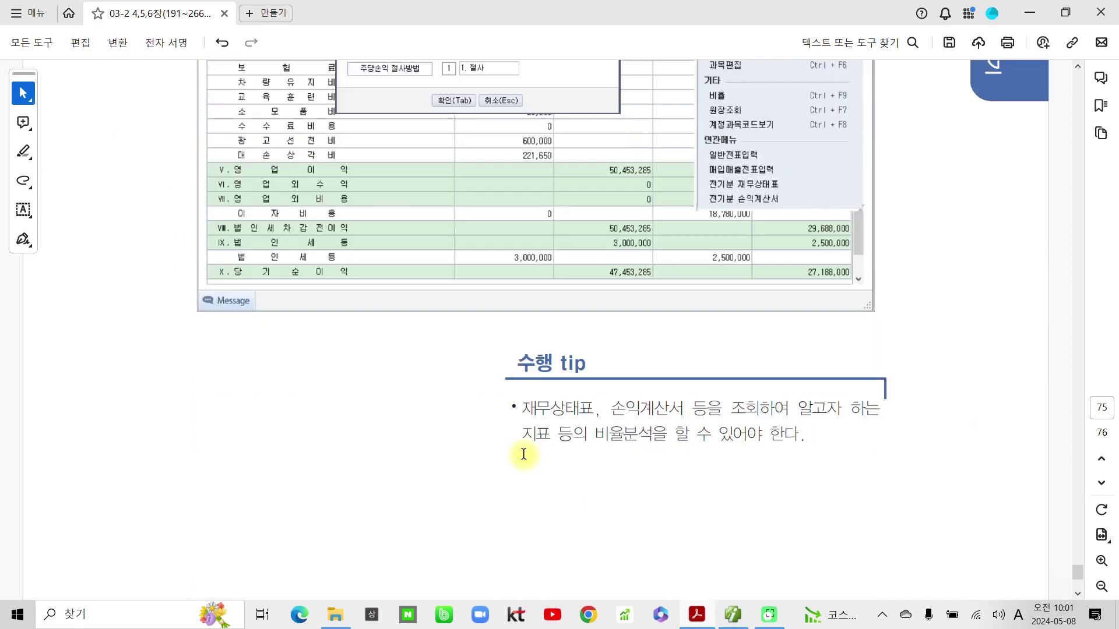
pyautogui.scroll(-3, 523, 454)
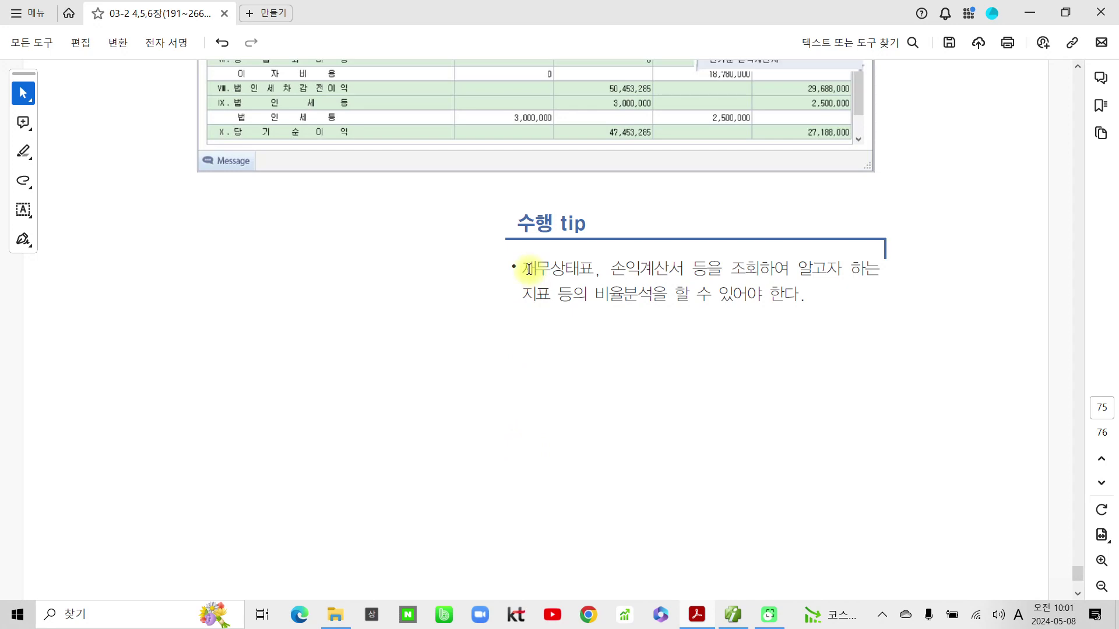
pyautogui.moveTo(520, 267); pyautogui.dragTo(810, 294)
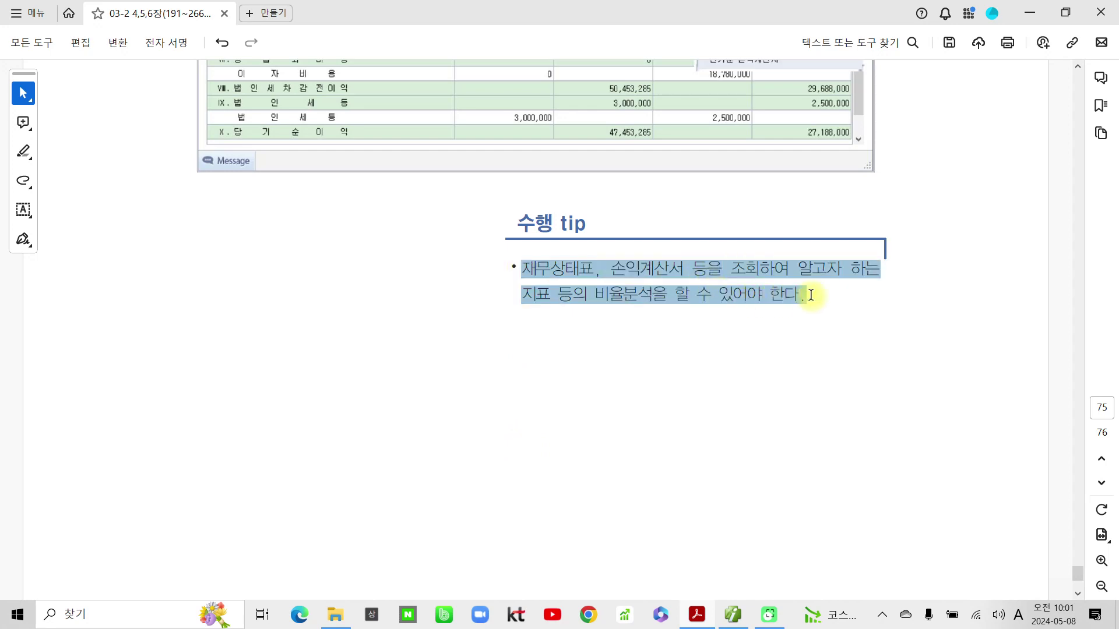
pyautogui.click(855, 272)
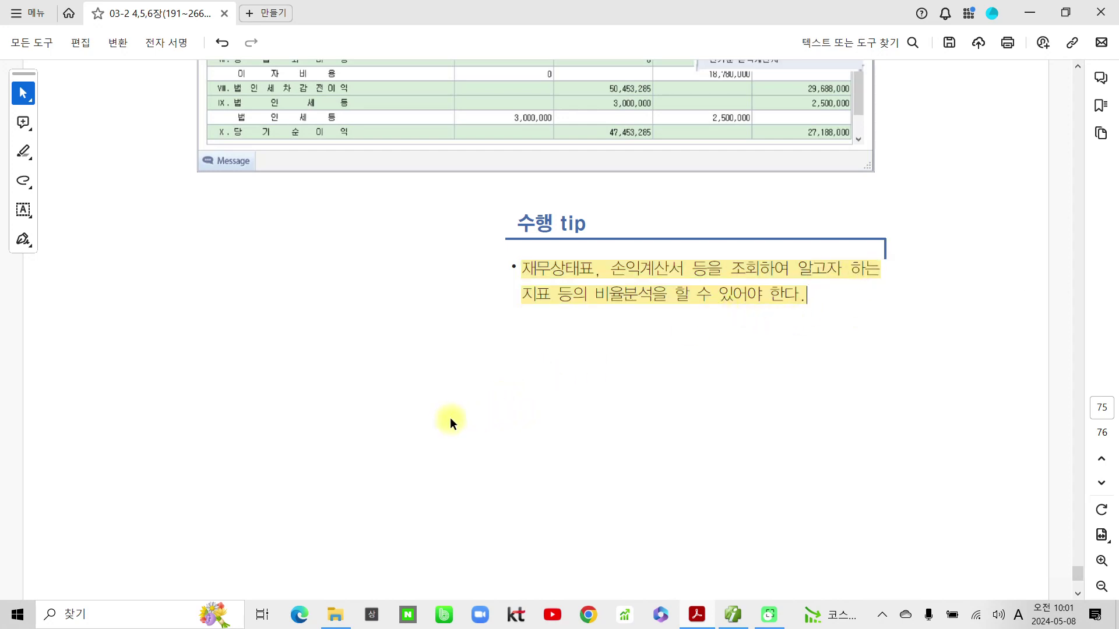
# Step: In question 01 of 출제예상 평가문제, highlight "조회] 2024년 중" and "감소한 월은 몇월인가" in yellow
pyautogui.scroll(-4, 450, 417)
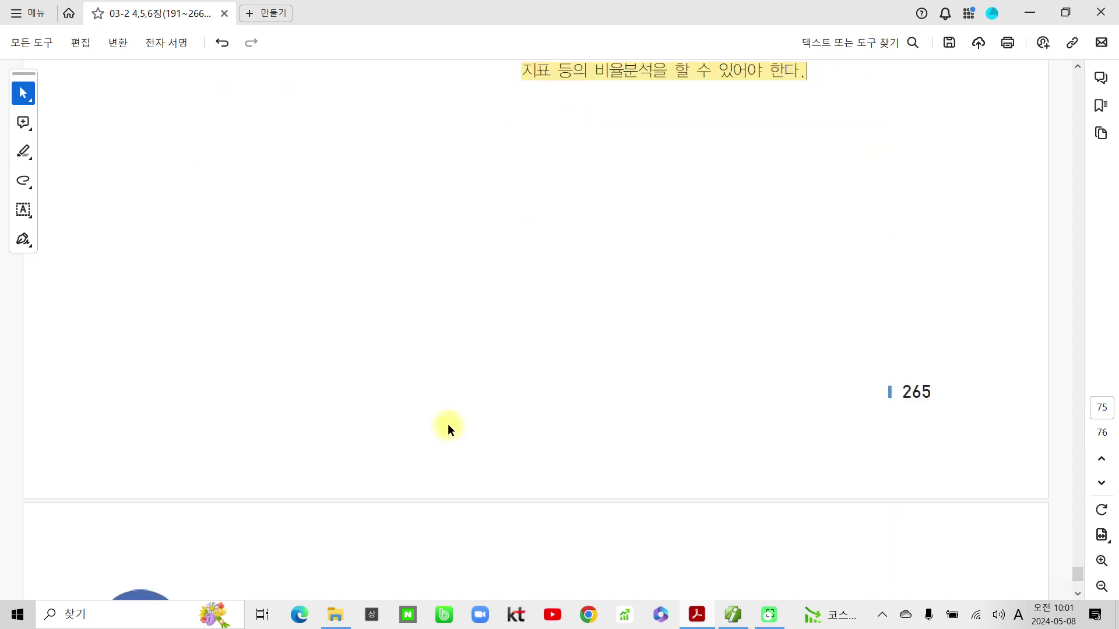
pyautogui.scroll(-8, 446, 422)
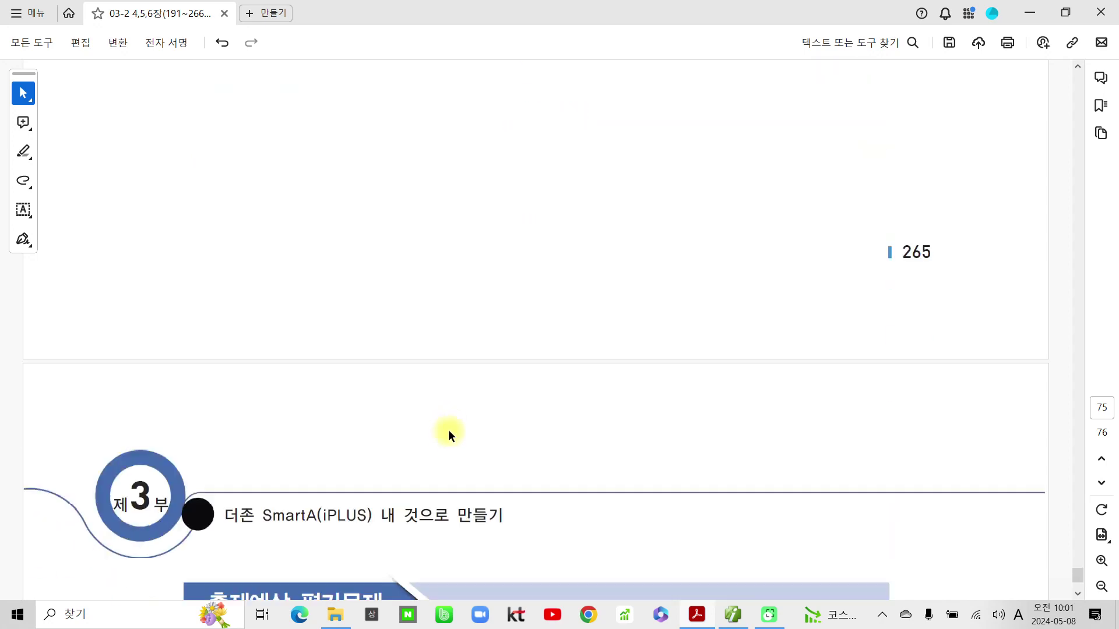
pyautogui.scroll(-10, 448, 422)
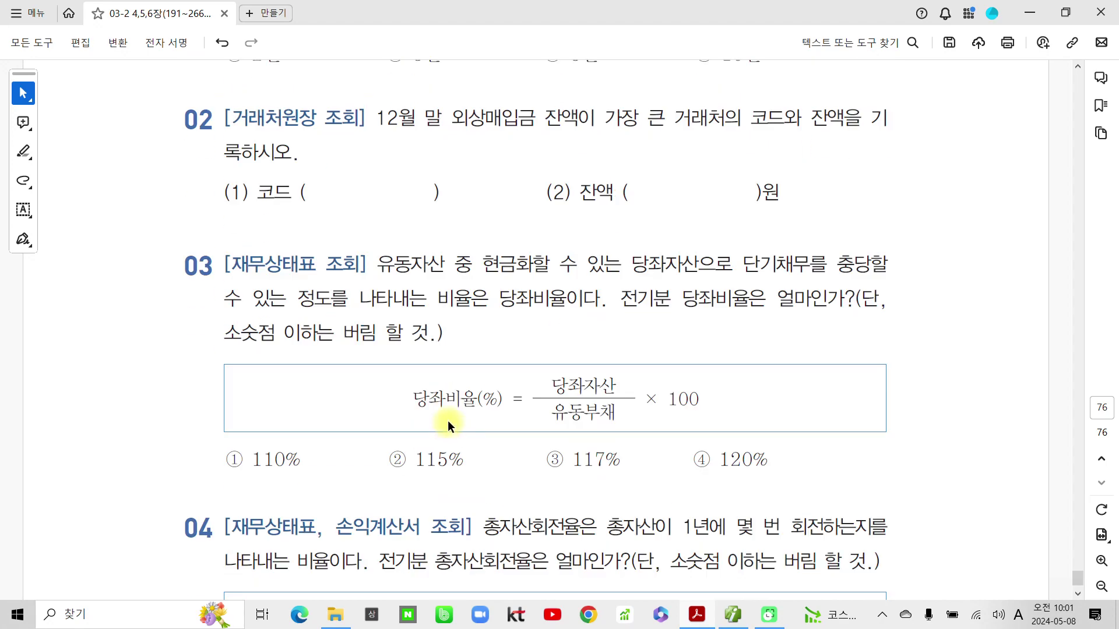
pyautogui.scroll(5, 444, 424)
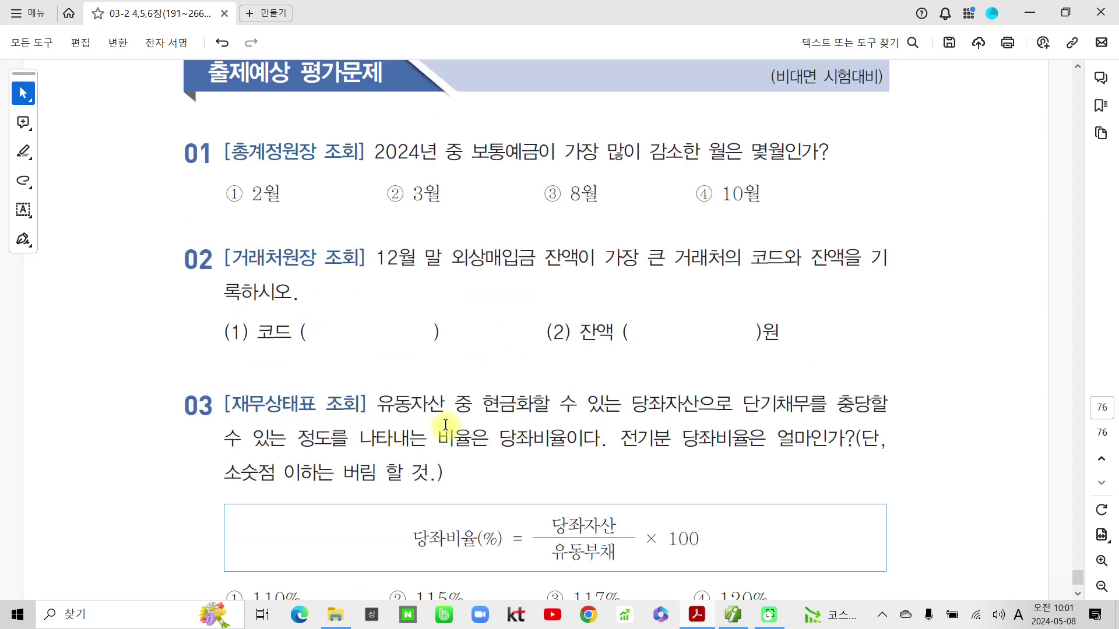
pyautogui.scroll(8, 444, 426)
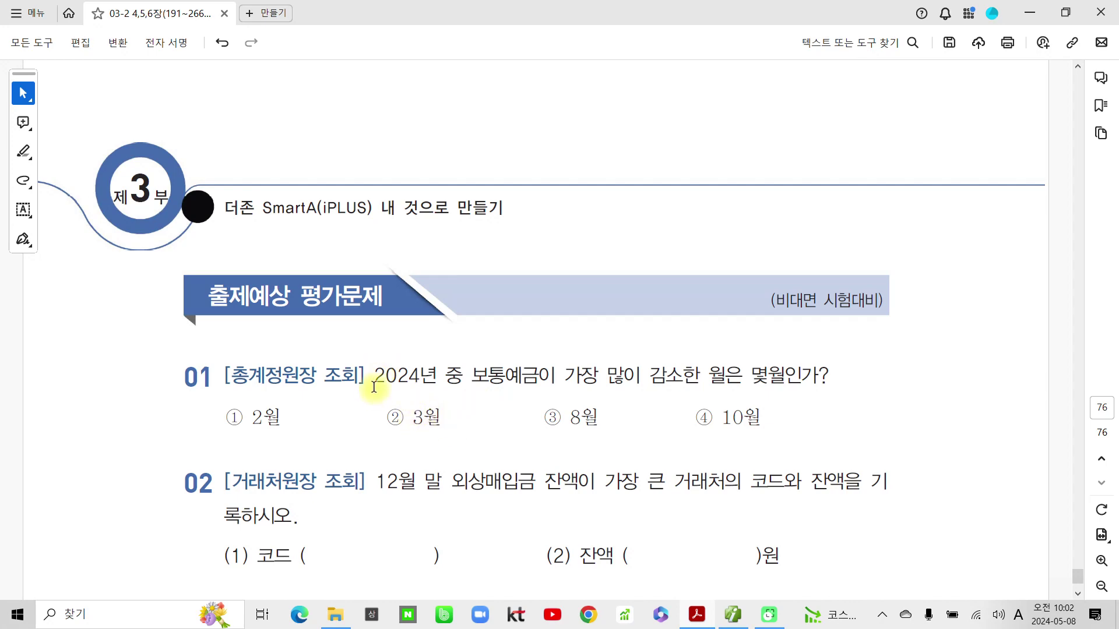
pyautogui.moveTo(462, 376); pyautogui.dragTo(355, 372)
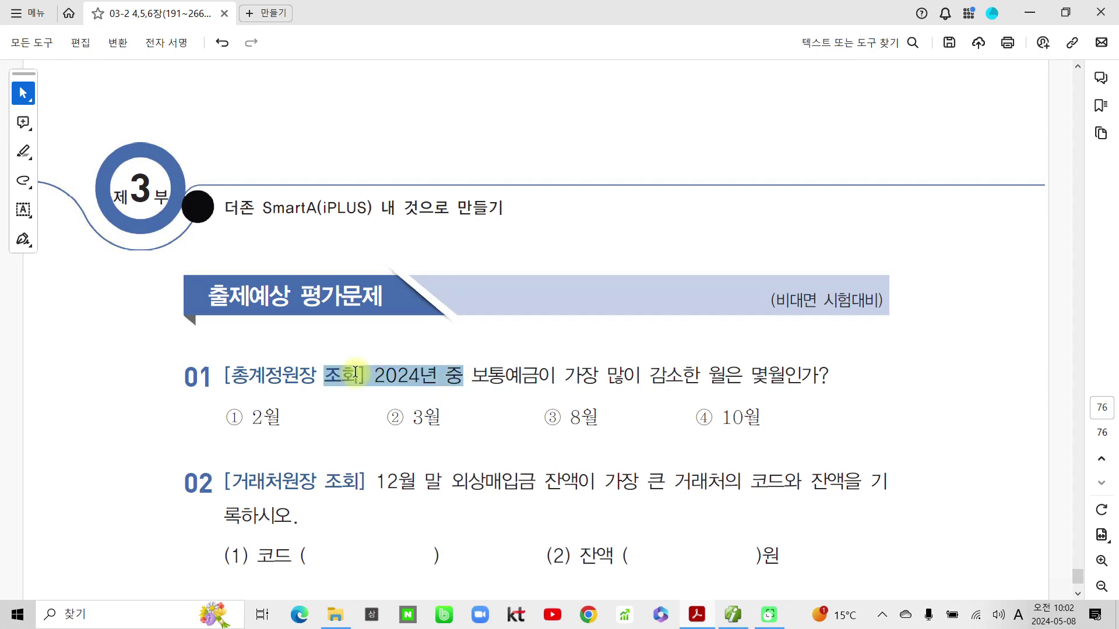
pyautogui.click(399, 400)
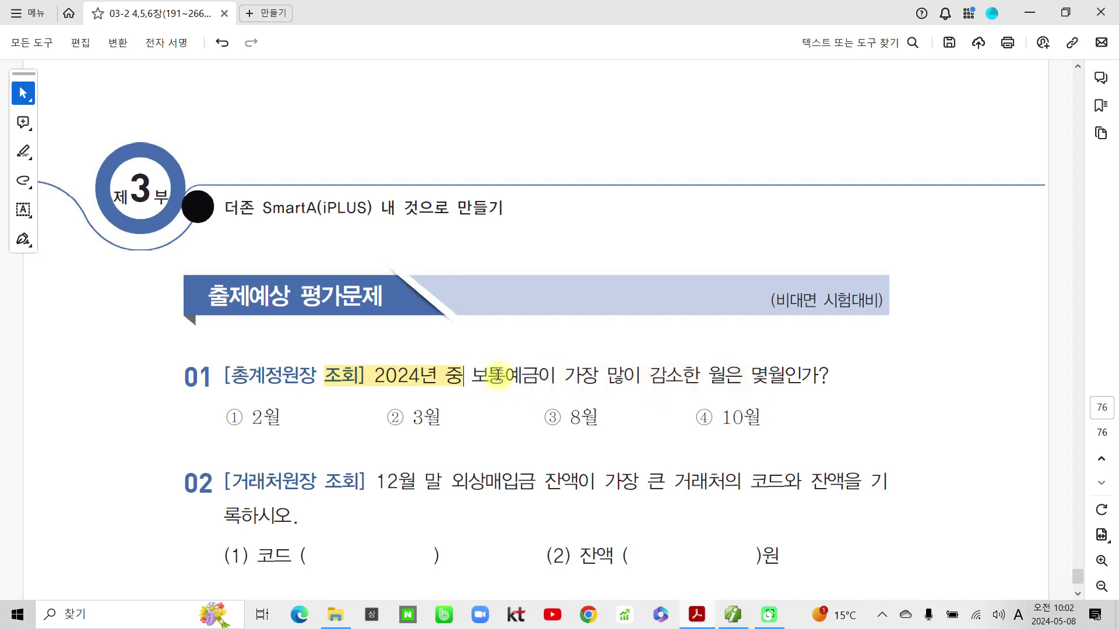
pyautogui.moveTo(649, 374); pyautogui.dragTo(819, 375)
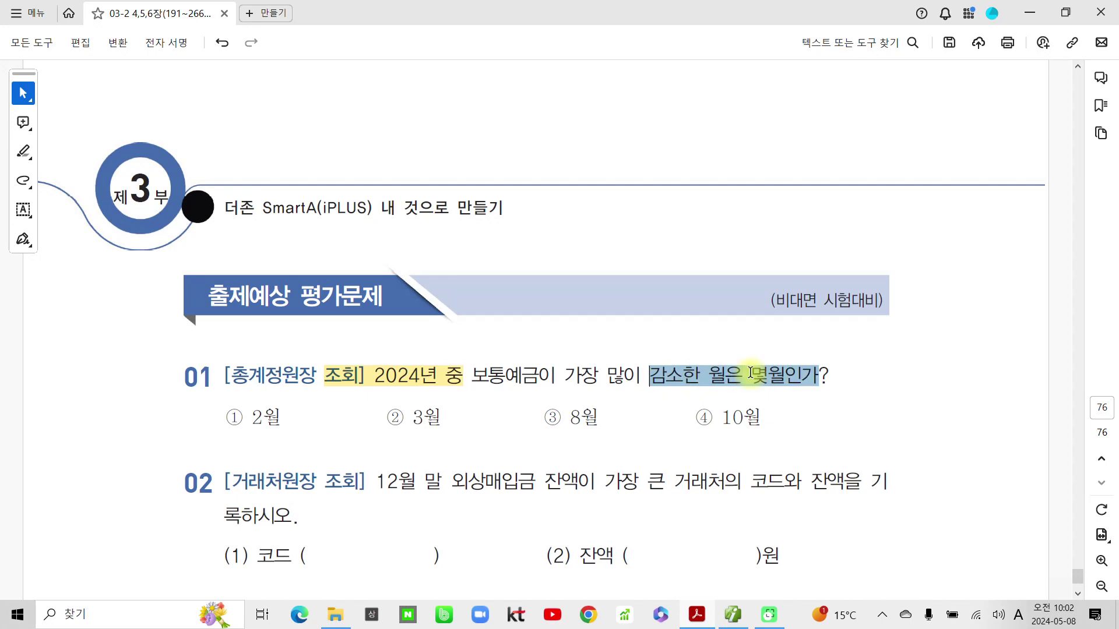
pyautogui.click(794, 403)
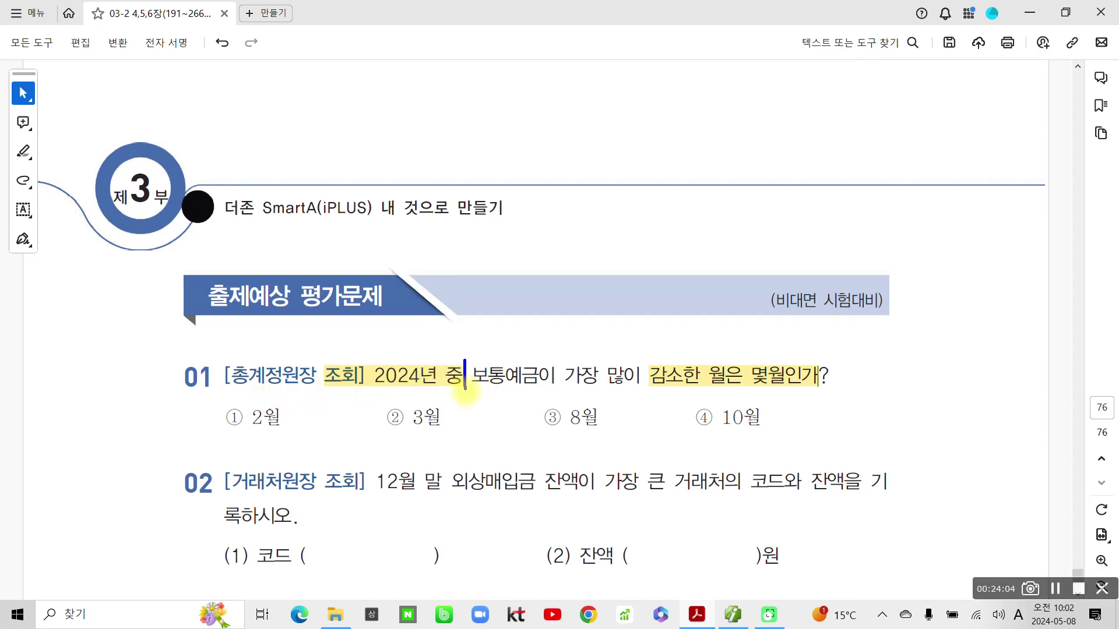
# Step: Box 보통예금 in question 01 in blue with 103 written above it, and draw an empty T-account above the 출제예상 평가문제 heading
pyautogui.moveTo(465, 375)
pyautogui.mouseDown()
pyautogui.moveTo(548, 381)
pyautogui.moveTo(466, 355)
pyautogui.mouseUp()
pyautogui.moveTo(480, 297)
pyautogui.mouseDown()
pyautogui.moveTo(478, 332)
pyautogui.moveTo(500, 305)
pyautogui.moveTo(544, 325)
pyautogui.moveTo(522, 339)
pyautogui.mouseUp()
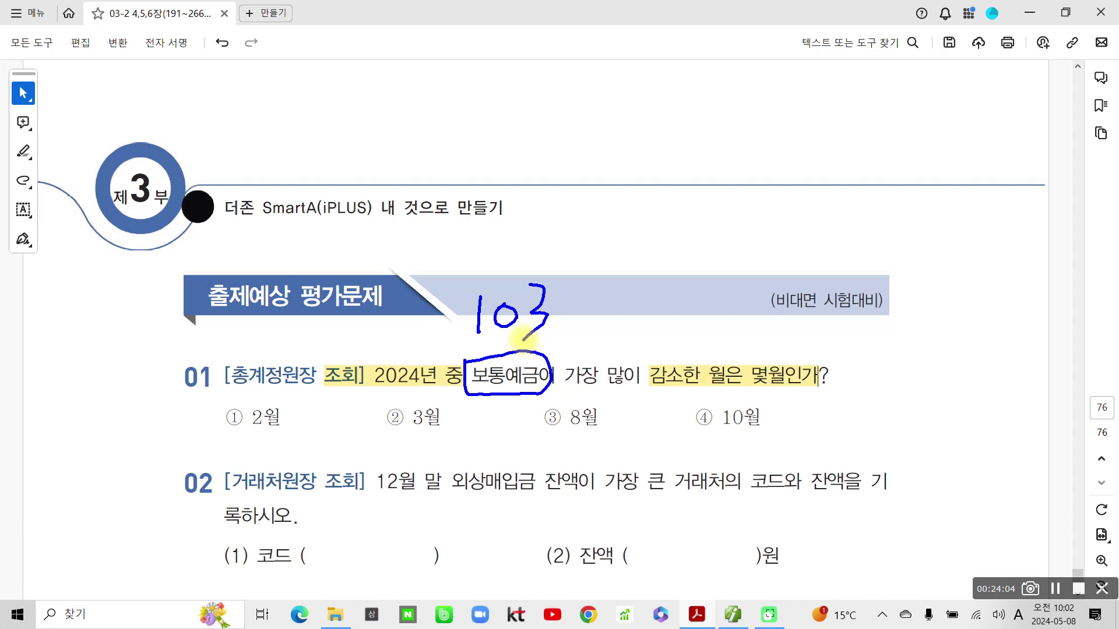
pyautogui.moveTo(663, 146); pyautogui.dragTo(979, 138)
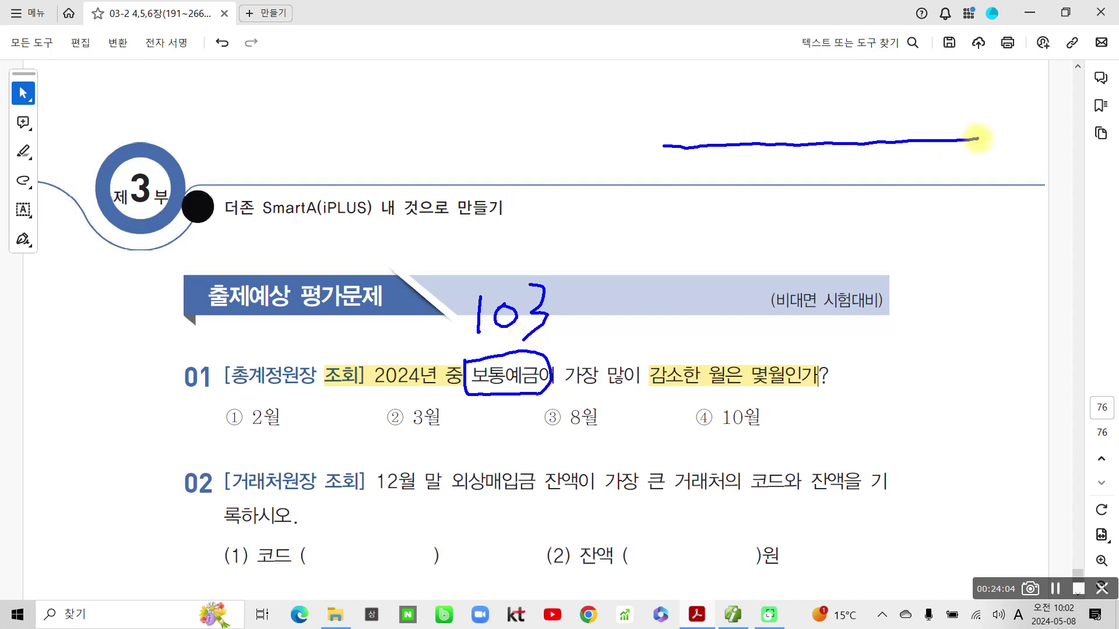
pyautogui.moveTo(817, 145); pyautogui.dragTo(814, 319)
pyautogui.moveTo(688, 152)
pyautogui.mouseDown()
pyautogui.moveTo(724, 155)
pyautogui.moveTo(717, 187)
pyautogui.moveTo(733, 204)
pyautogui.moveTo(762, 175)
pyautogui.mouseUp()
pyautogui.moveTo(851, 154); pyautogui.dragTo(892, 174)
pyautogui.moveTo(911, 152); pyautogui.dragTo(910, 183)
pyautogui.hotkey('ctrl', 'z')
pyautogui.hotkey('ctrl', 'z')
pyautogui.hotkey('ctrl', 'z')
pyautogui.hotkey('ctrl', 'z')
pyautogui.hotkey('ctrl', 'z')
pyautogui.hotkey('ctrl', 'z')
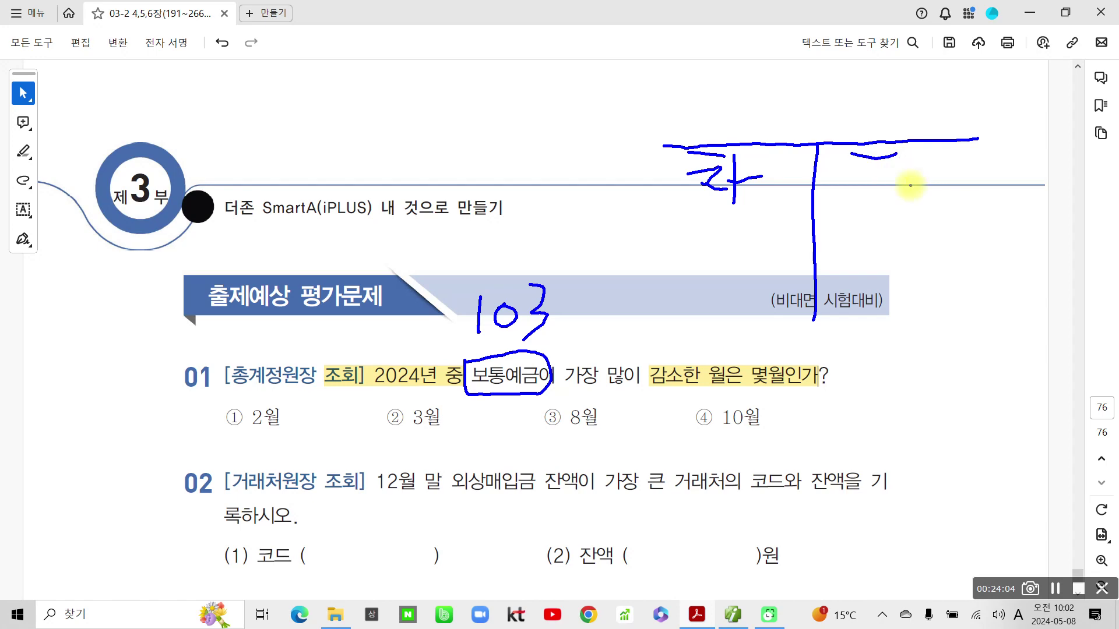
pyautogui.hotkey('ctrl', 'z')
pyautogui.hotkey('ctrl', 'z')
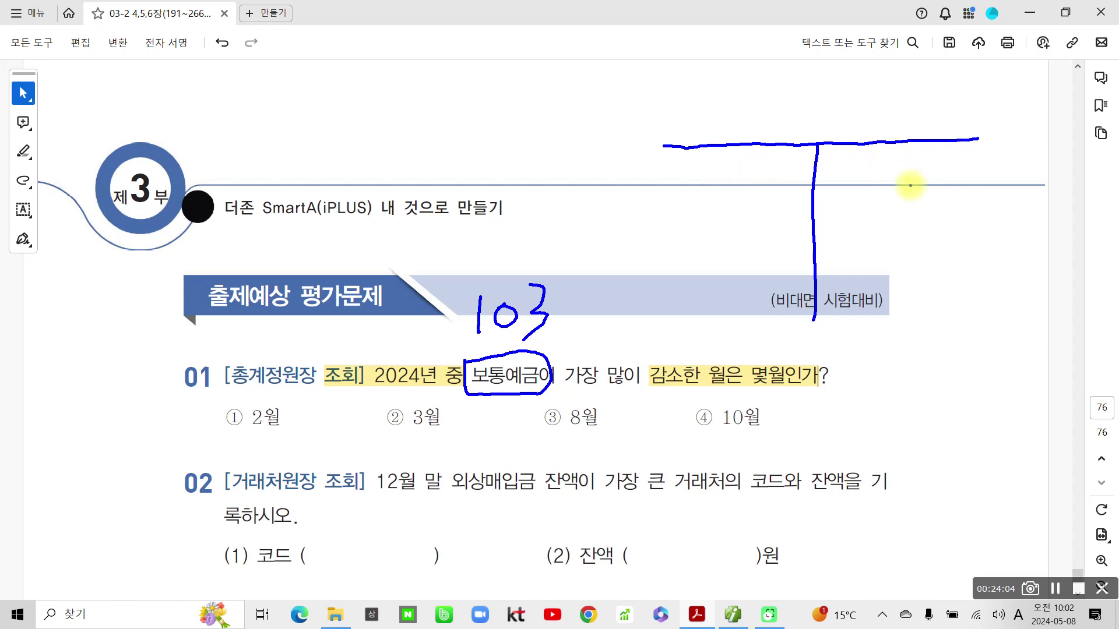
# Step: Write 차 above the left side of the T-account and 대 above its right side in blue
pyautogui.moveTo(704, 91); pyautogui.dragTo(719, 108)
pyautogui.moveTo(686, 114)
pyautogui.mouseDown()
pyautogui.moveTo(700, 135)
pyautogui.moveTo(732, 138)
pyautogui.mouseUp()
pyautogui.moveTo(736, 84); pyautogui.dragTo(730, 149)
pyautogui.moveTo(731, 136); pyautogui.dragTo(761, 125)
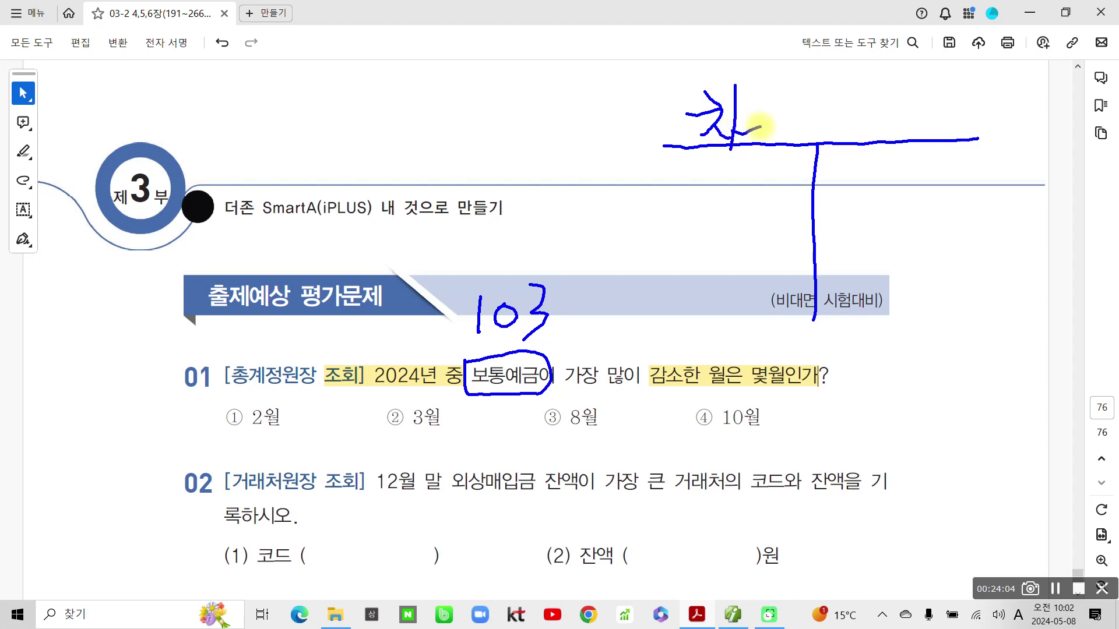
pyautogui.moveTo(896, 101)
pyautogui.mouseDown()
pyautogui.moveTo(918, 103)
pyautogui.moveTo(920, 123)
pyautogui.mouseUp()
pyautogui.moveTo(934, 103)
pyautogui.mouseDown()
pyautogui.moveTo(931, 127)
pyautogui.moveTo(947, 115)
pyautogui.mouseUp()
pyautogui.moveTo(951, 99); pyautogui.dragTo(943, 151)
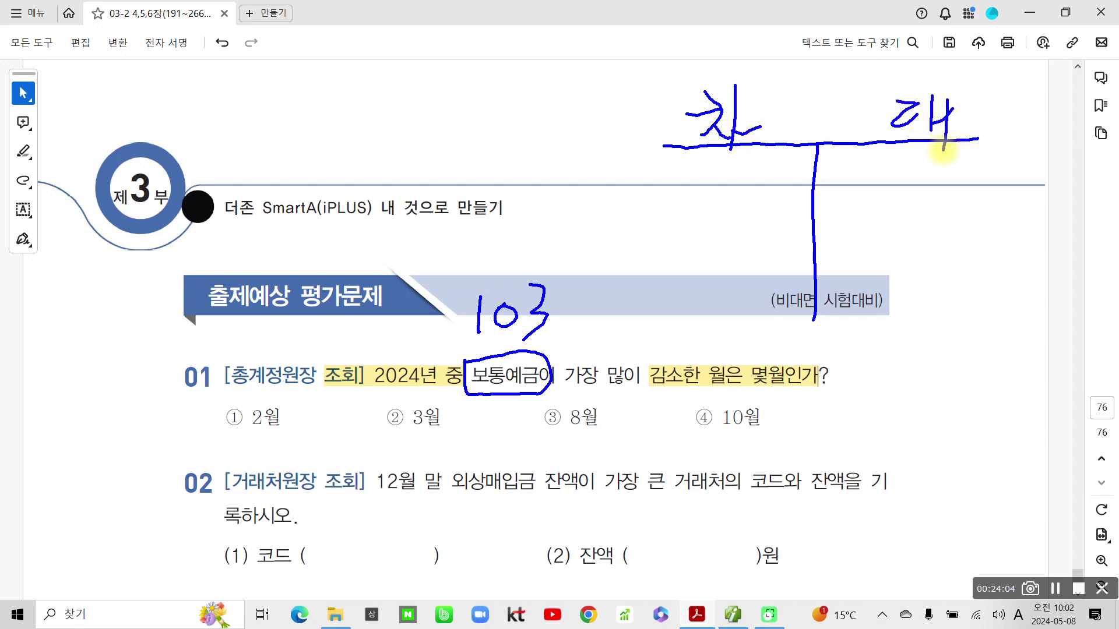
# Step: Ring 보통예금, 감소한, 차 and 대 in blue, underline 보통예금 and draw a curved arrow from it to 대
pyautogui.moveTo(505, 348); pyautogui.dragTo(512, 403)
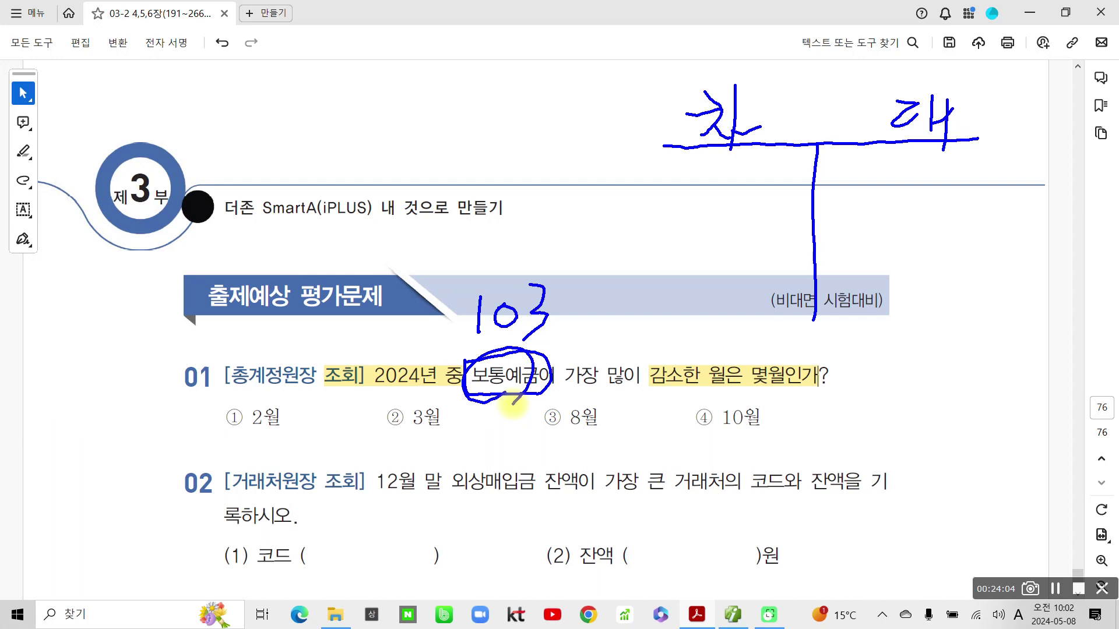
pyautogui.moveTo(644, 349)
pyautogui.mouseDown()
pyautogui.moveTo(659, 397)
pyautogui.moveTo(703, 360)
pyautogui.moveTo(644, 351)
pyautogui.mouseUp()
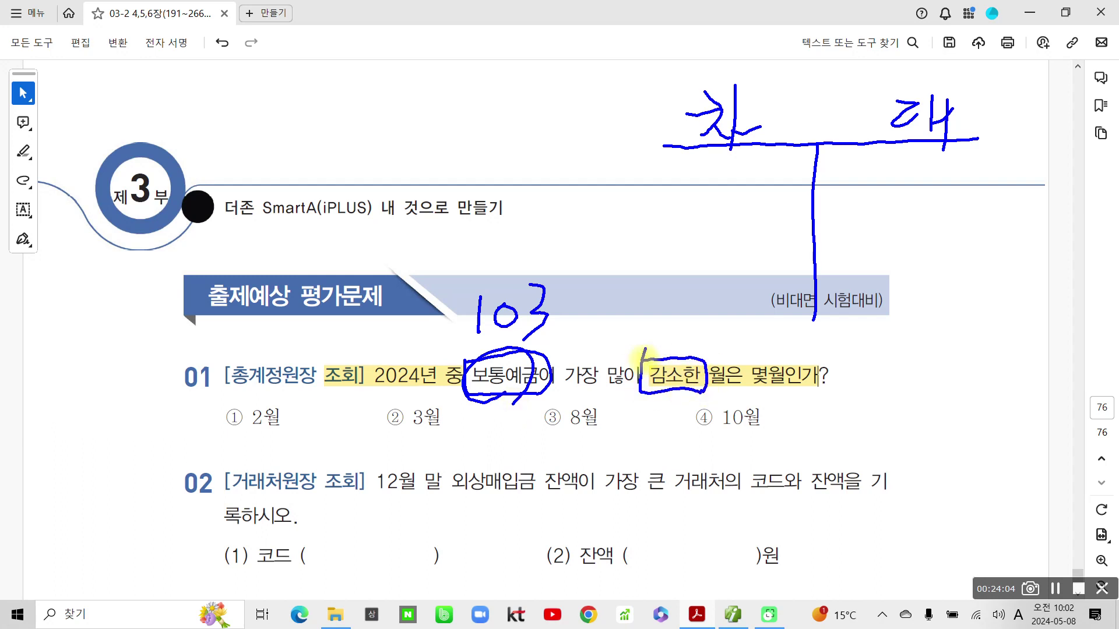
pyautogui.moveTo(762, 146)
pyautogui.mouseDown()
pyautogui.moveTo(712, 155)
pyautogui.moveTo(767, 95)
pyautogui.moveTo(757, 137)
pyautogui.mouseUp()
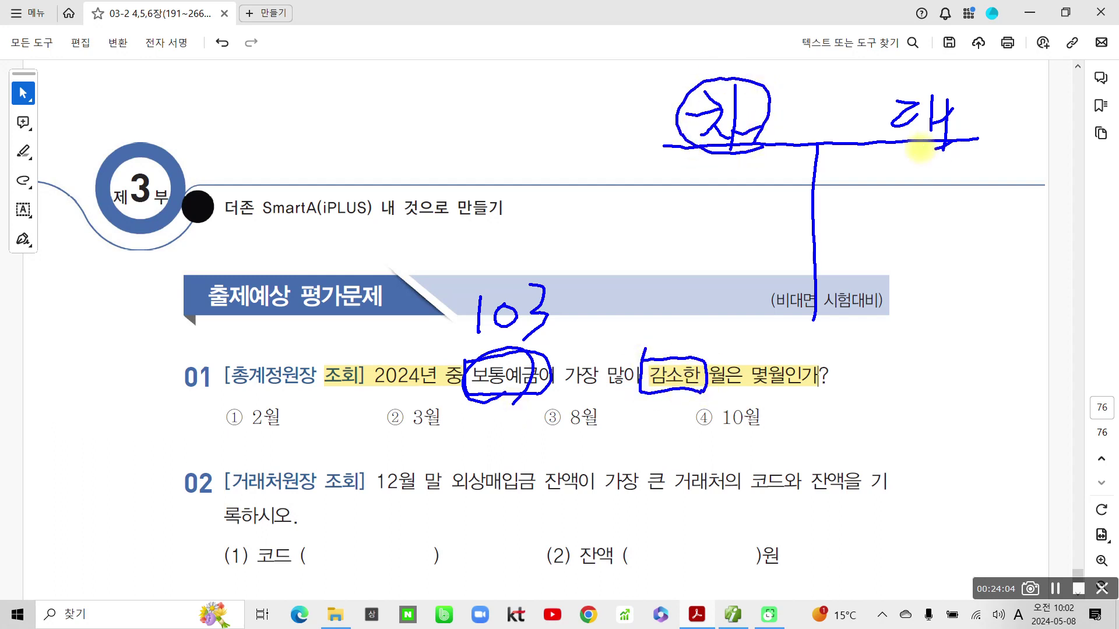
pyautogui.moveTo(919, 150); pyautogui.dragTo(960, 154)
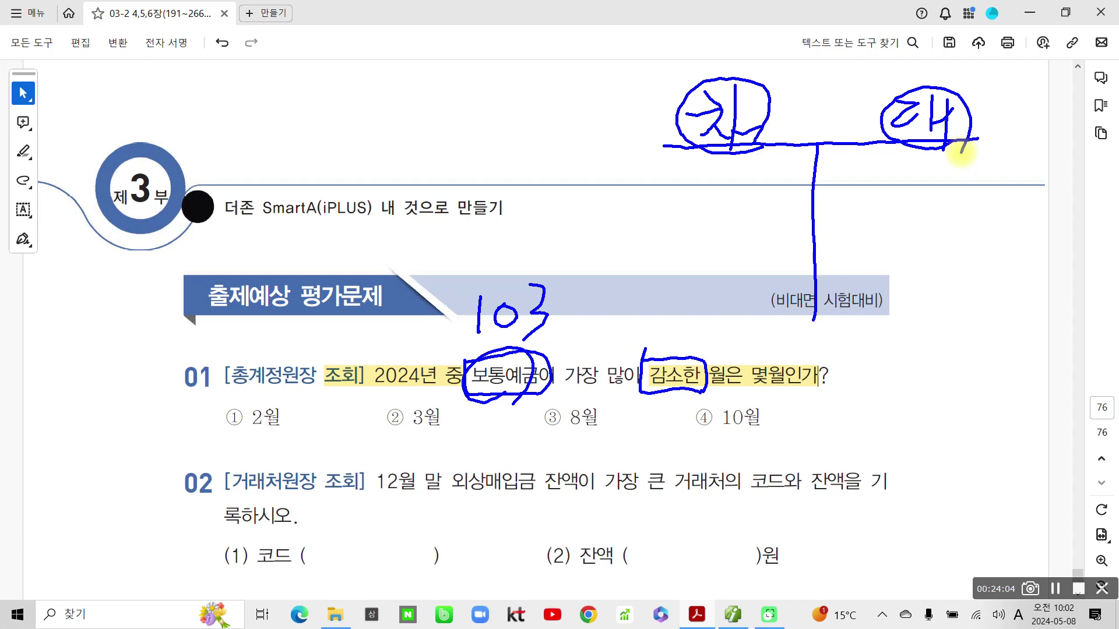
pyautogui.moveTo(542, 380)
pyautogui.mouseDown()
pyautogui.moveTo(471, 395)
pyautogui.moveTo(547, 394)
pyautogui.mouseUp()
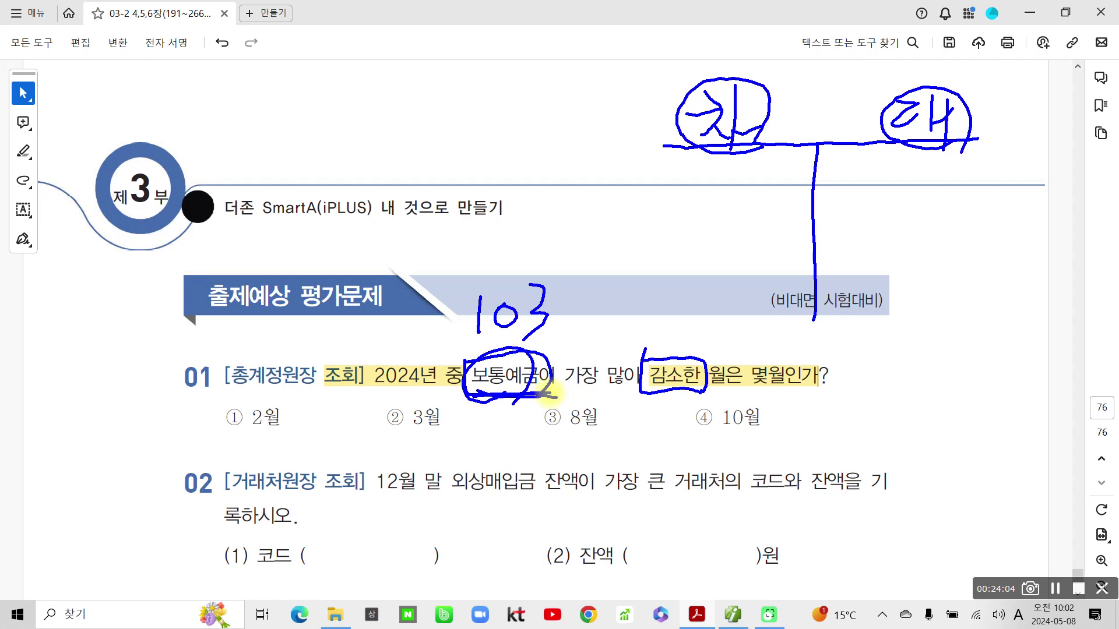
pyautogui.moveTo(512, 348)
pyautogui.mouseDown()
pyautogui.moveTo(609, 43)
pyautogui.moveTo(909, 99)
pyautogui.mouseUp()
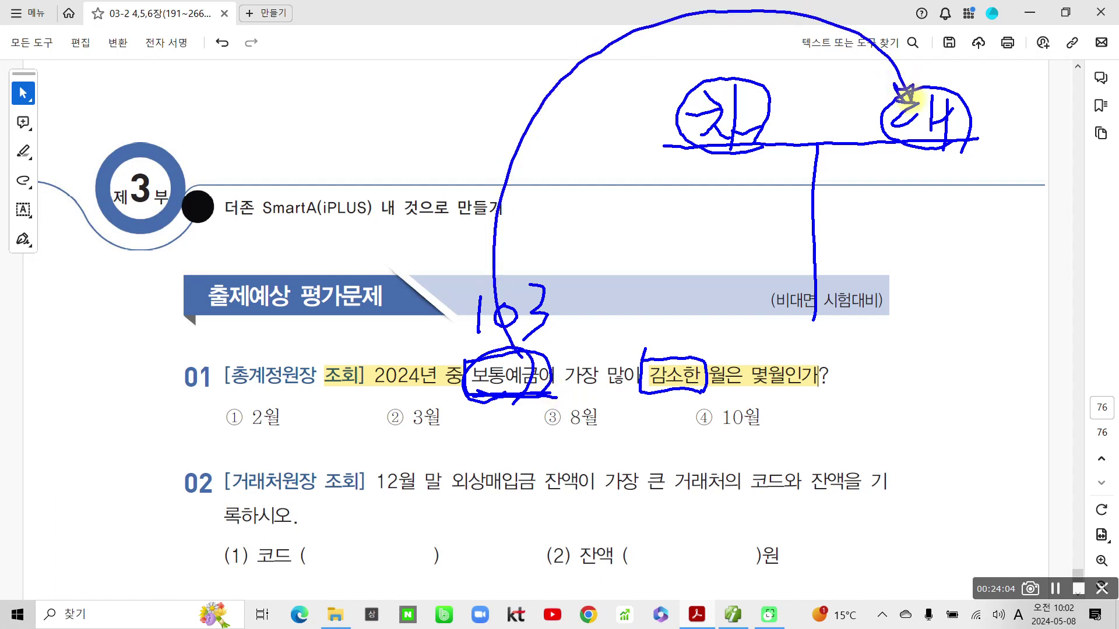
# Step: Clear the blue pen marks from the workbook page, switch to SmartA and open 총계정원장
pyautogui.moveTo(691, 373); pyautogui.dragTo(676, 411)
pyautogui.press('Escape')
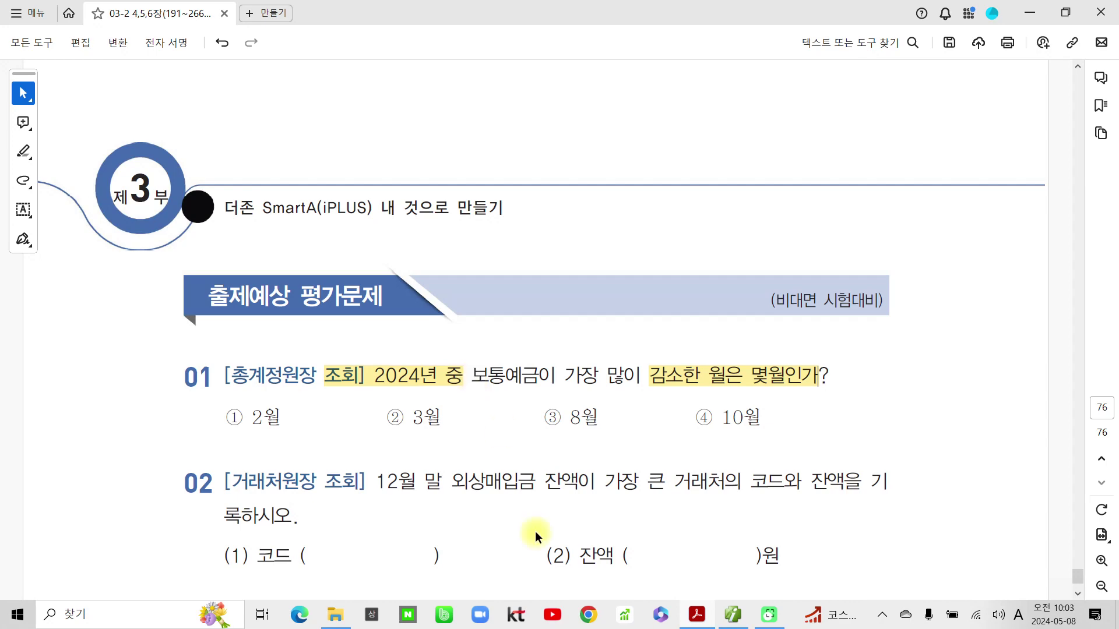
pyautogui.click(740, 616)
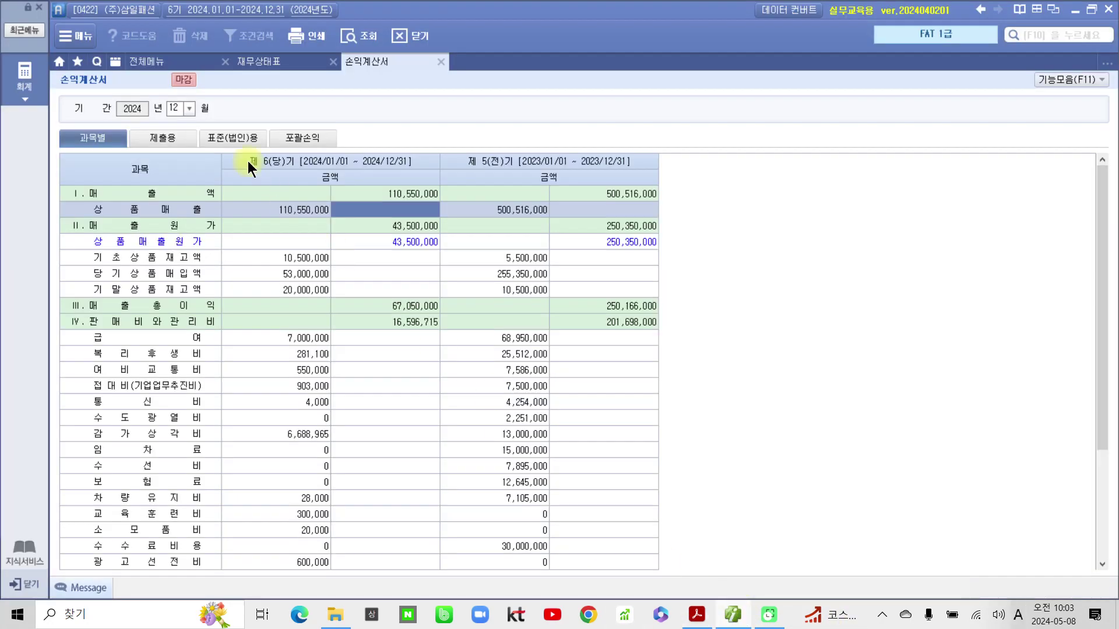
pyautogui.click(149, 62)
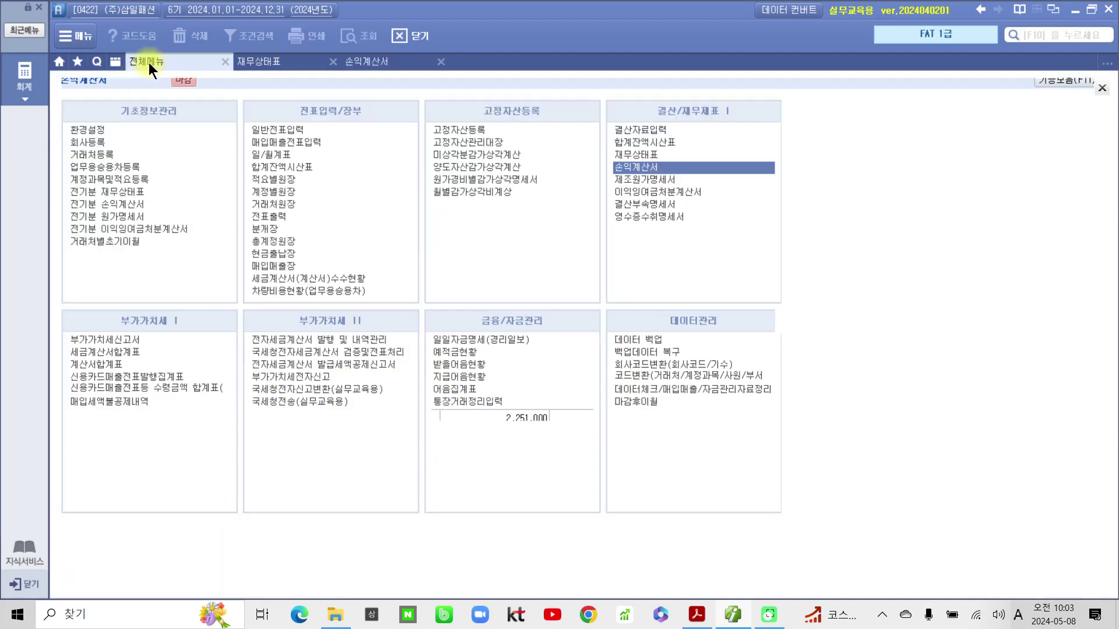
pyautogui.click(270, 240)
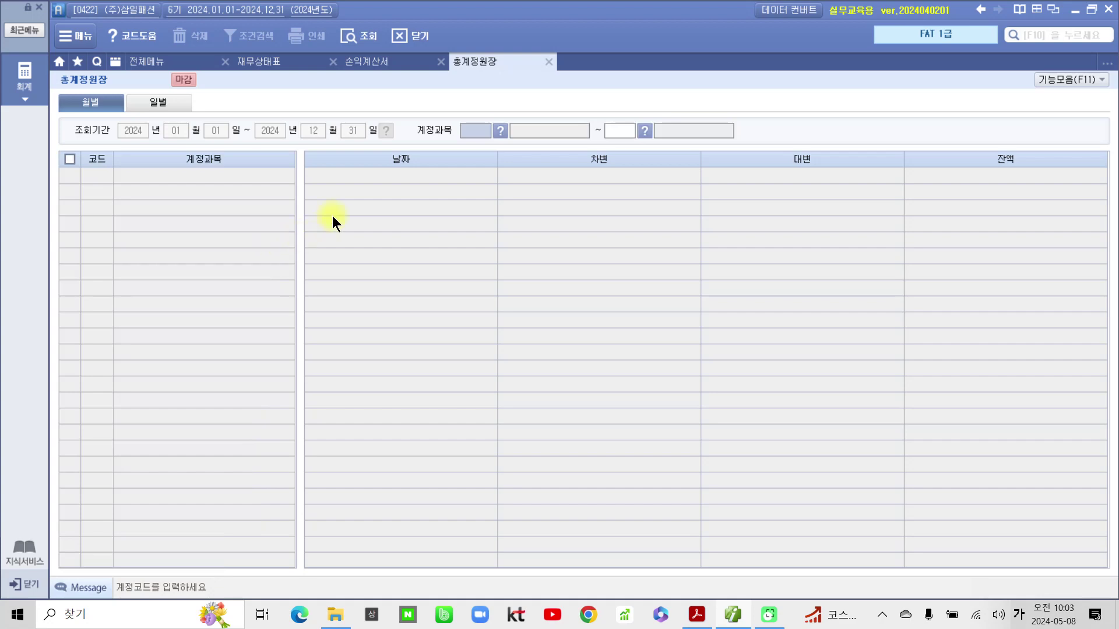
# Step: Query 총계정원장 by month for all accounts from 처음 to 끝 and display the amounts of 103 보통예금
pyautogui.press('Return')
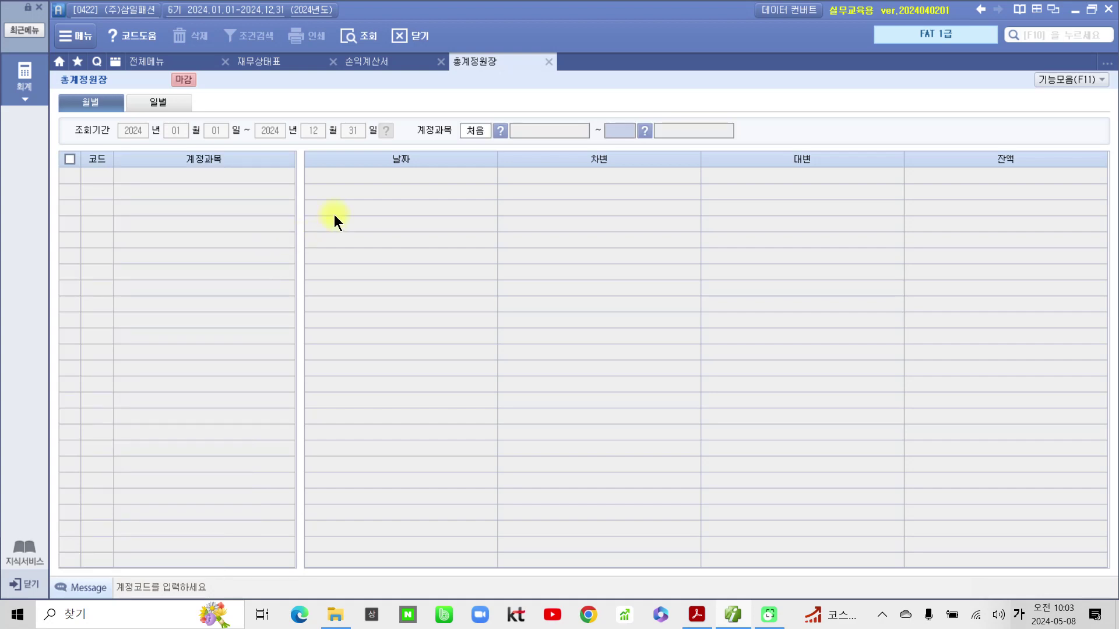
pyautogui.press('Return')
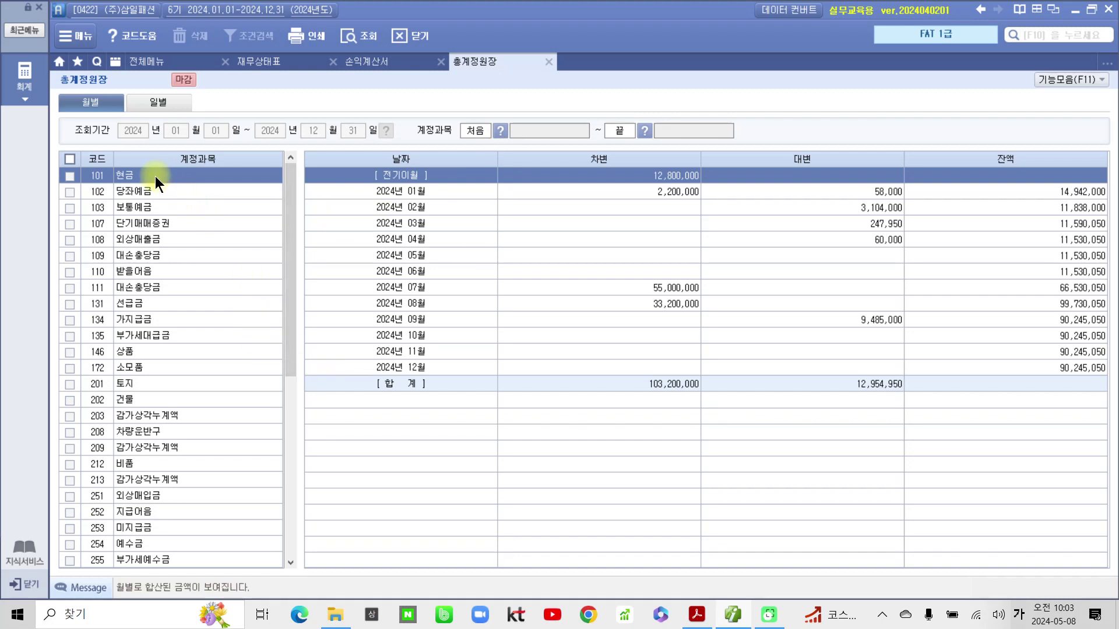
pyautogui.click(132, 206)
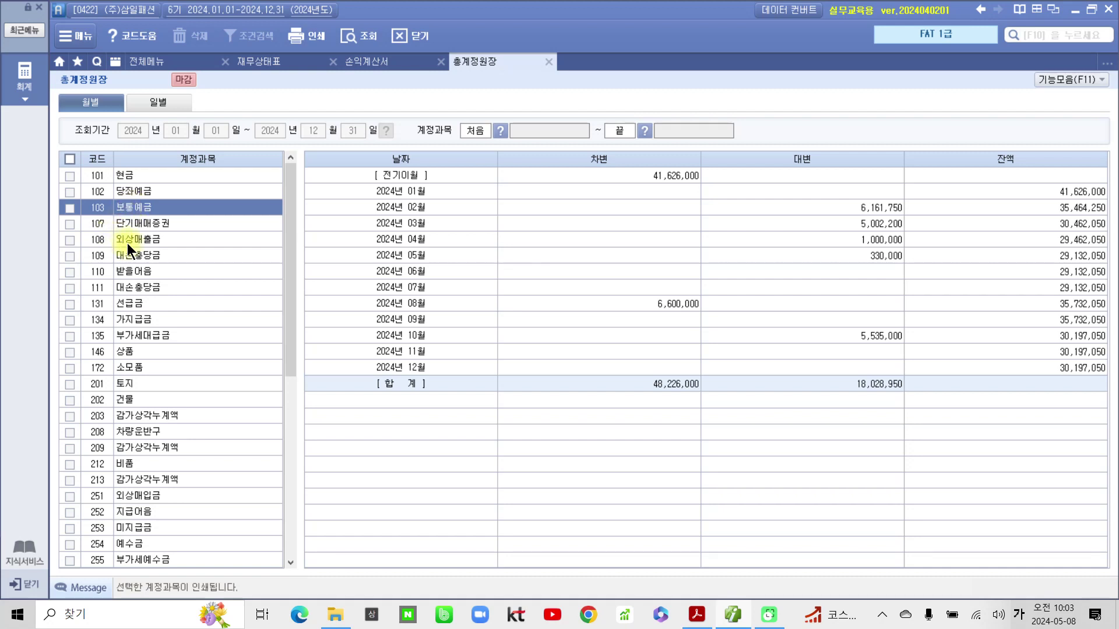
# Step: Box the 대변 heading in blue, check and underline the 2024년 02월 credit amount, and clear the marks
pyautogui.moveTo(783, 142); pyautogui.dragTo(826, 172)
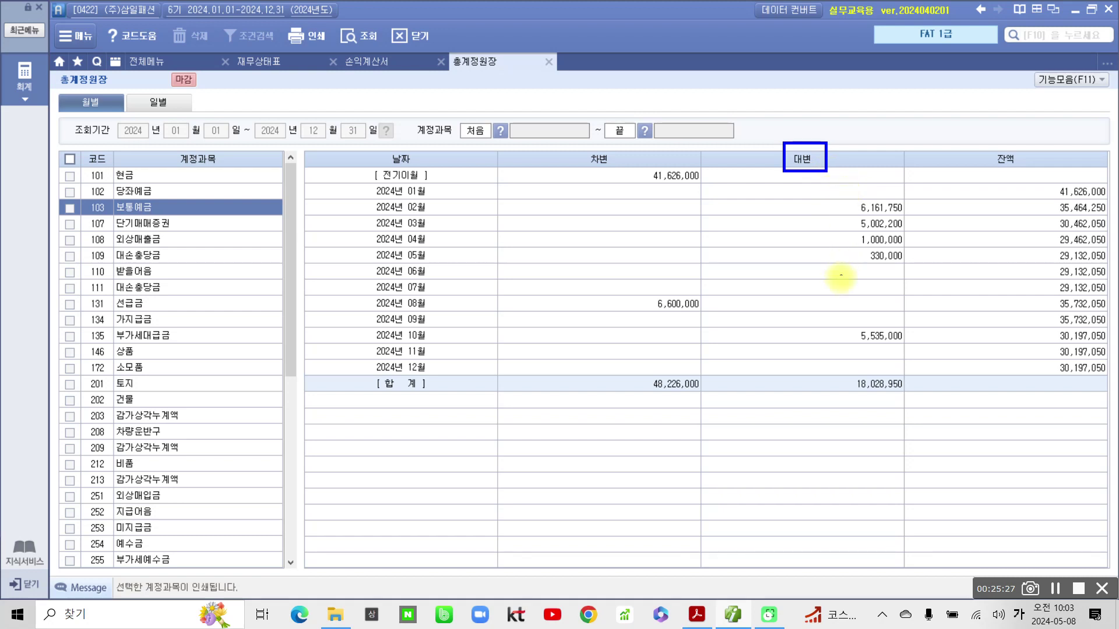
pyautogui.moveTo(838, 202); pyautogui.dragTo(908, 217)
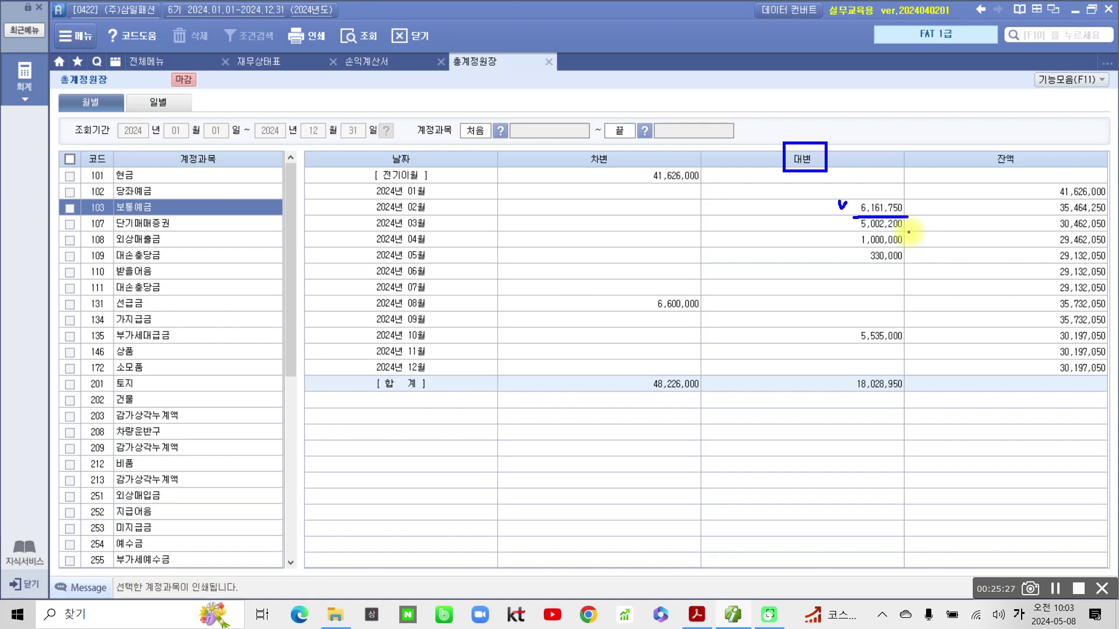
pyautogui.press('Escape')
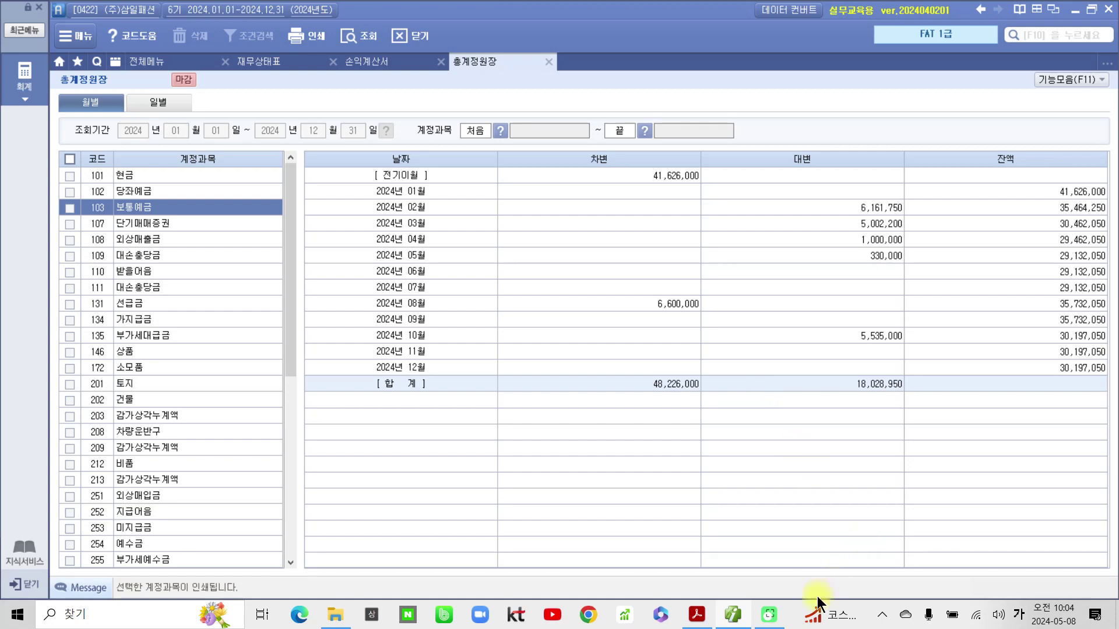
# Step: Return to the PDF workbook and highlight ① in yellow as the answer to question 01
pyautogui.click(697, 615)
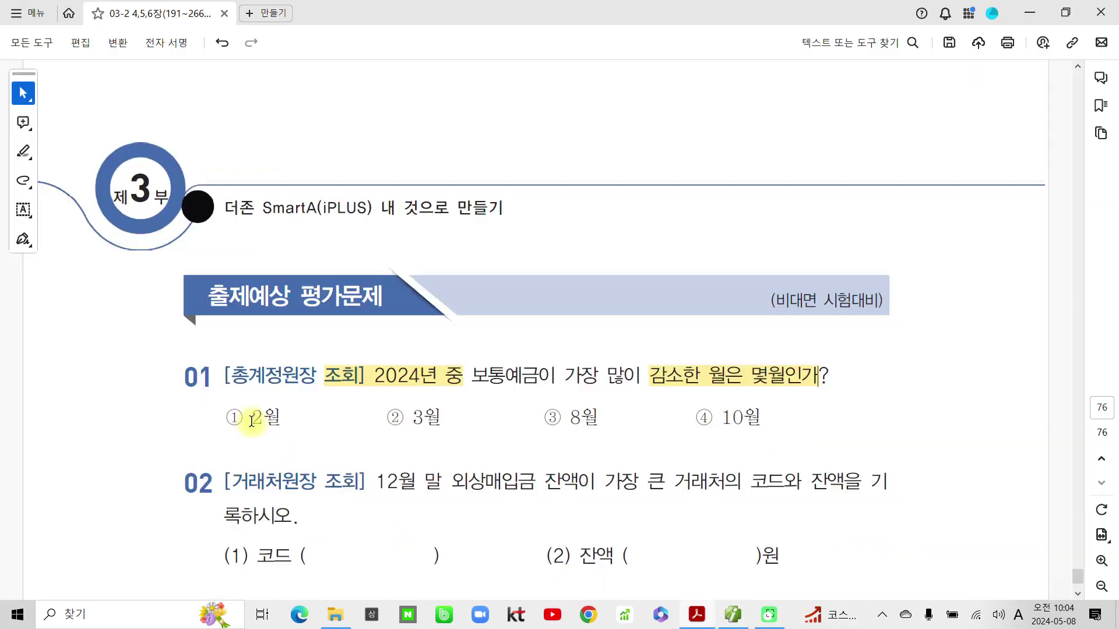
pyautogui.moveTo(252, 420); pyautogui.dragTo(226, 418)
pyautogui.click(278, 442)
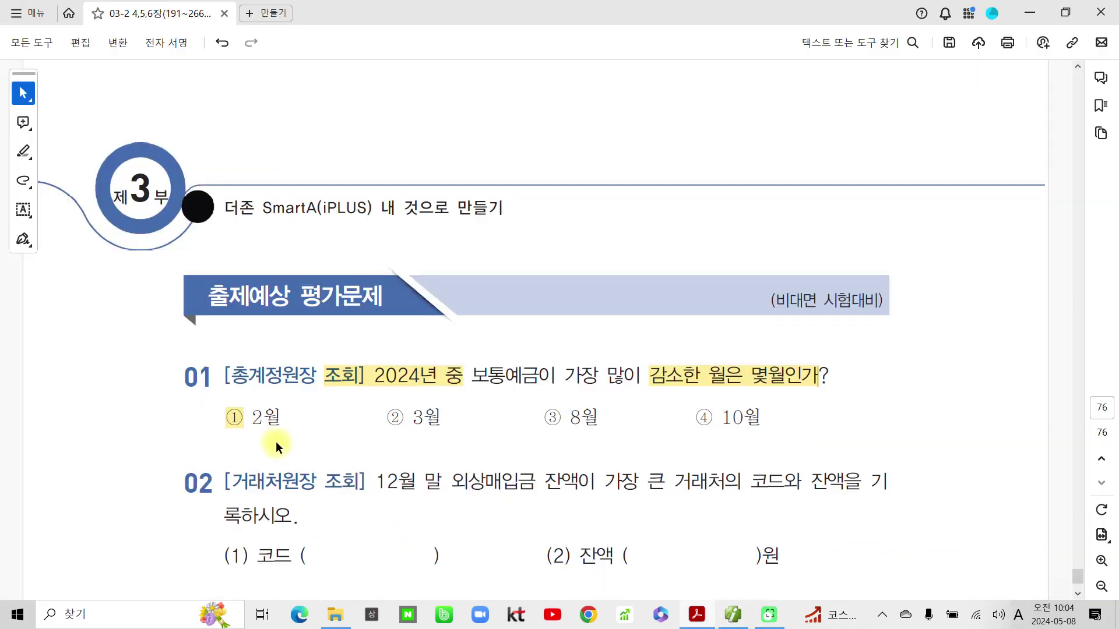
pyautogui.scroll(-1, 262, 420)
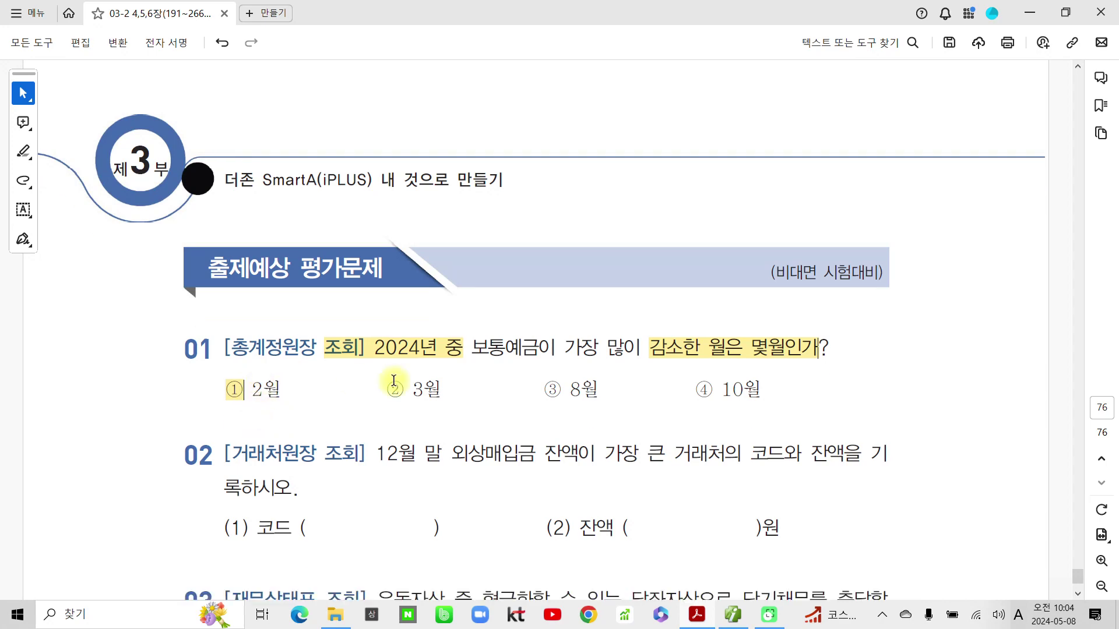
pyautogui.click(233, 390)
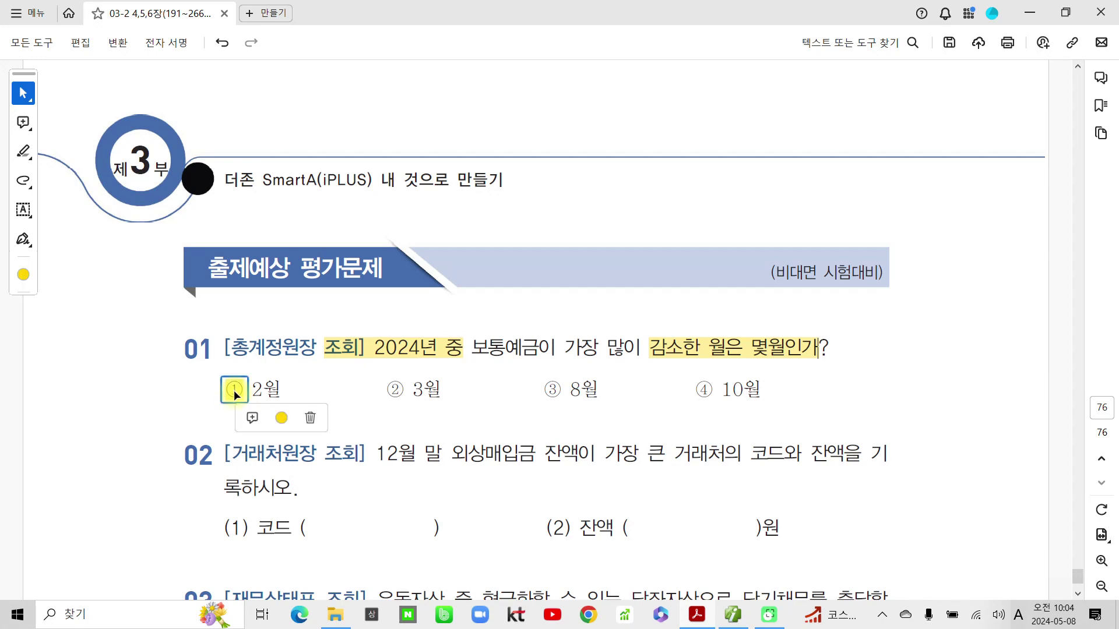
pyautogui.click(225, 455)
# Step: Underline the 코드 blank of question 02 in blue and handwrite the sample code 00140 by the 출제예상 평가문제 heading
pyautogui.scroll(-4, 228, 443)
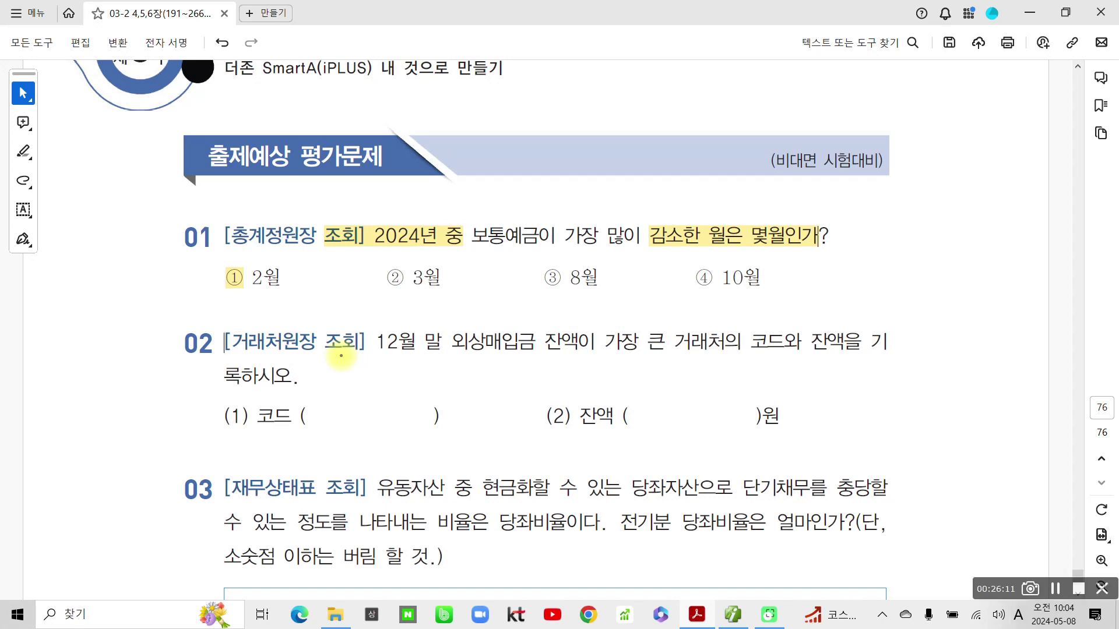
pyautogui.moveTo(315, 430); pyautogui.dragTo(431, 429)
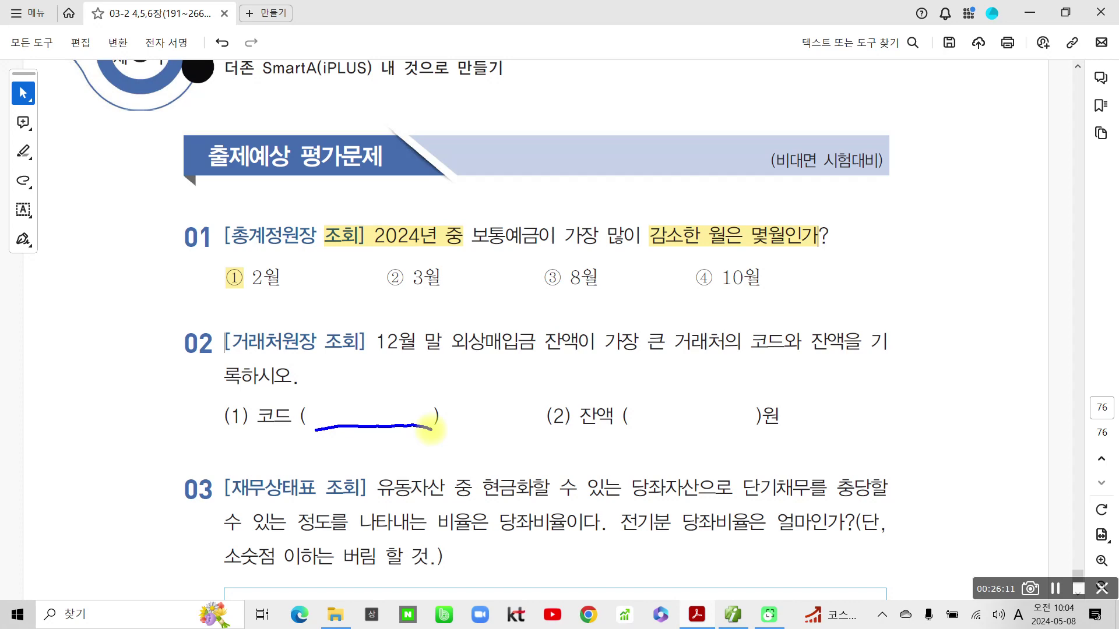
pyautogui.moveTo(486, 104)
pyautogui.mouseDown()
pyautogui.moveTo(474, 125)
pyautogui.moveTo(485, 104)
pyautogui.moveTo(520, 95)
pyautogui.moveTo(557, 132)
pyautogui.mouseUp()
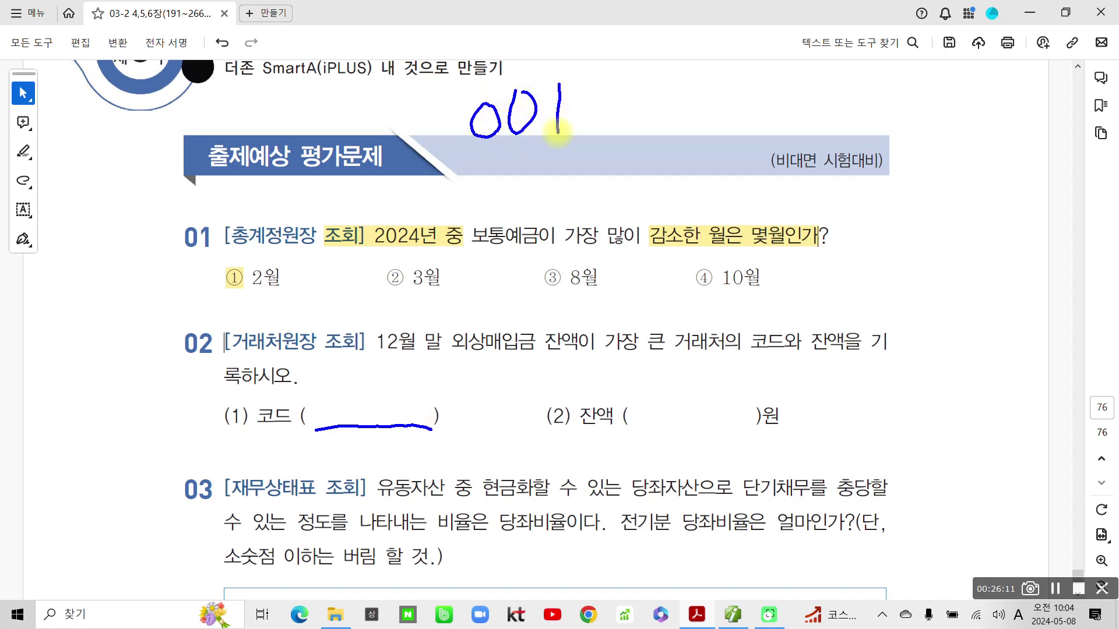
pyautogui.moveTo(590, 88)
pyautogui.mouseDown()
pyautogui.moveTo(622, 120)
pyautogui.moveTo(603, 140)
pyautogui.mouseUp()
pyautogui.moveTo(658, 98); pyautogui.dragTo(658, 100)
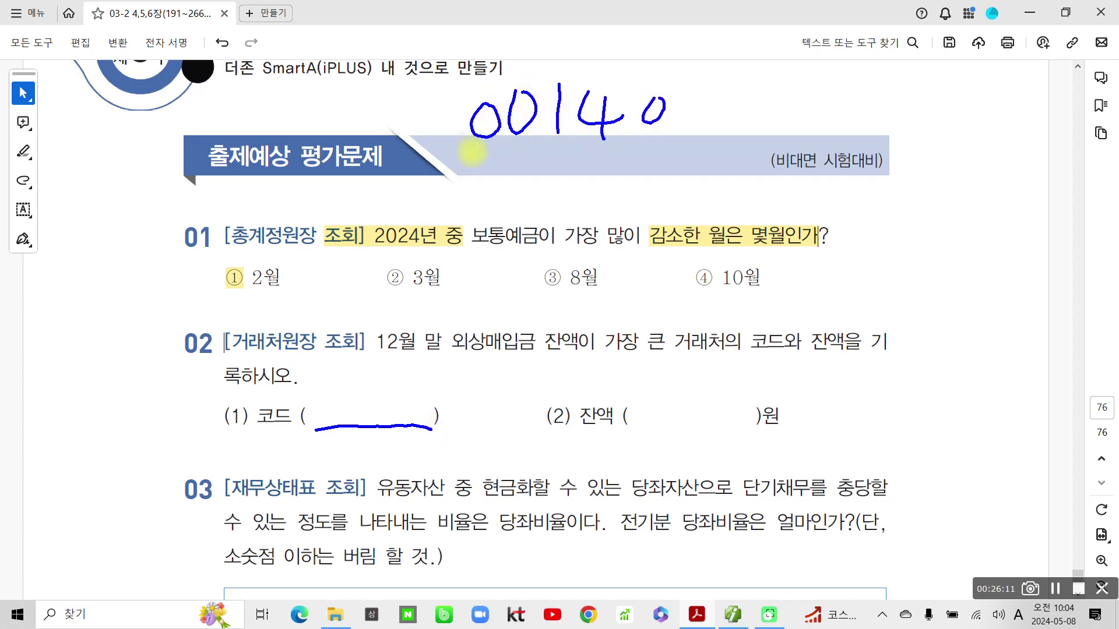
# Step: Box the handwritten code, draw an arrow from it to the 코드 blank, cross out its leading 00, and clear the marks
pyautogui.moveTo(458, 155)
pyautogui.mouseDown()
pyautogui.moveTo(680, 138)
pyautogui.moveTo(687, 85)
pyautogui.moveTo(670, 125)
pyautogui.mouseUp()
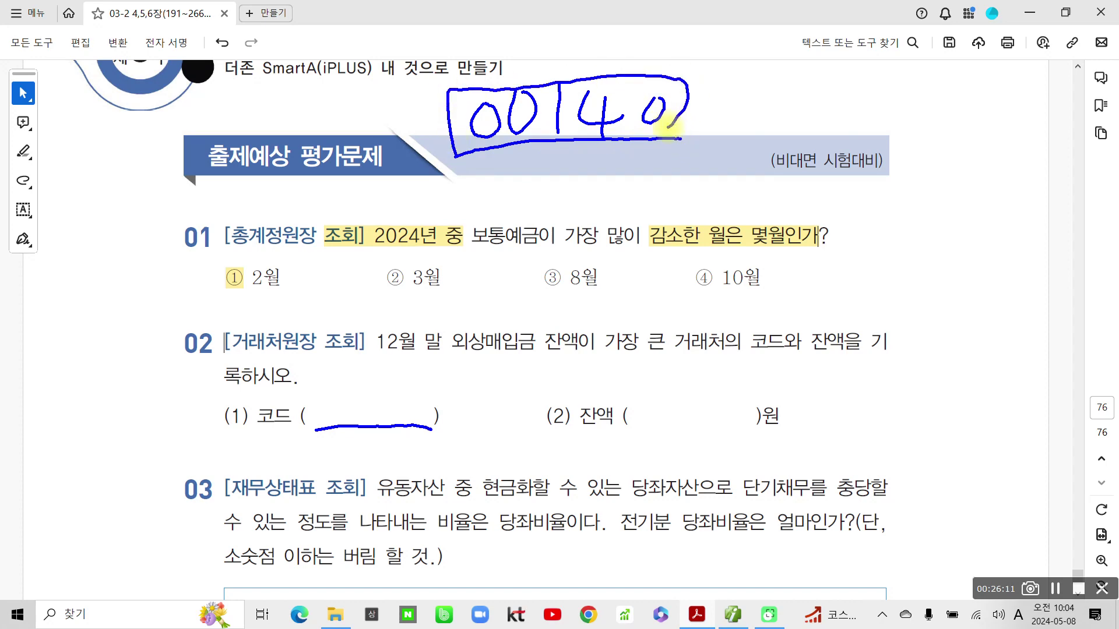
pyautogui.moveTo(556, 139); pyautogui.dragTo(364, 415)
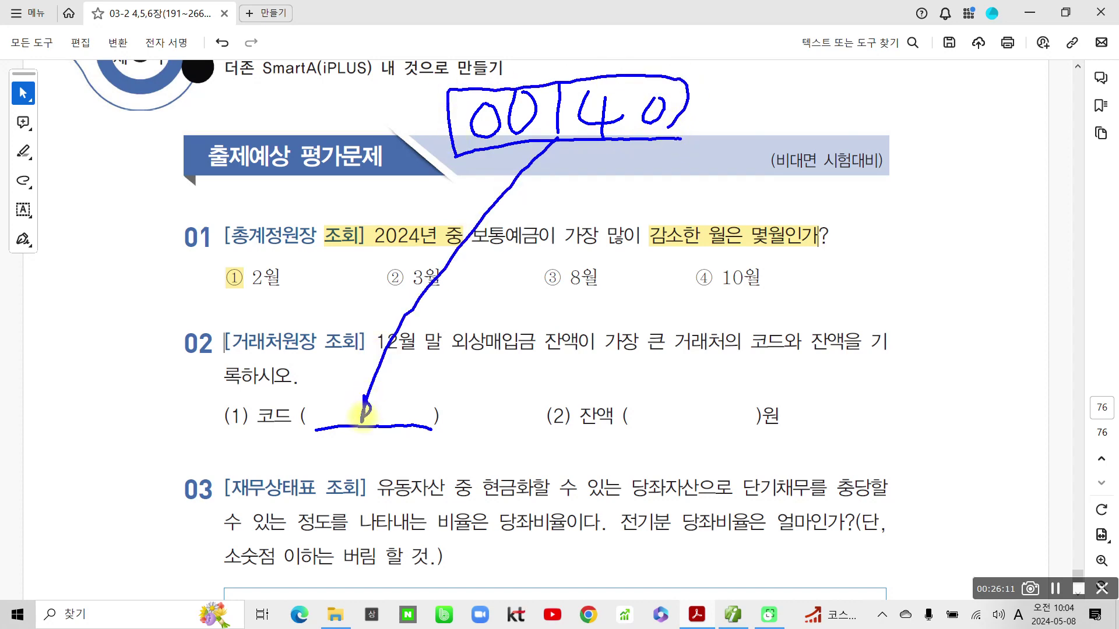
pyautogui.moveTo(455, 155)
pyautogui.mouseDown()
pyautogui.moveTo(506, 120)
pyautogui.moveTo(532, 146)
pyautogui.moveTo(655, 129)
pyautogui.mouseUp()
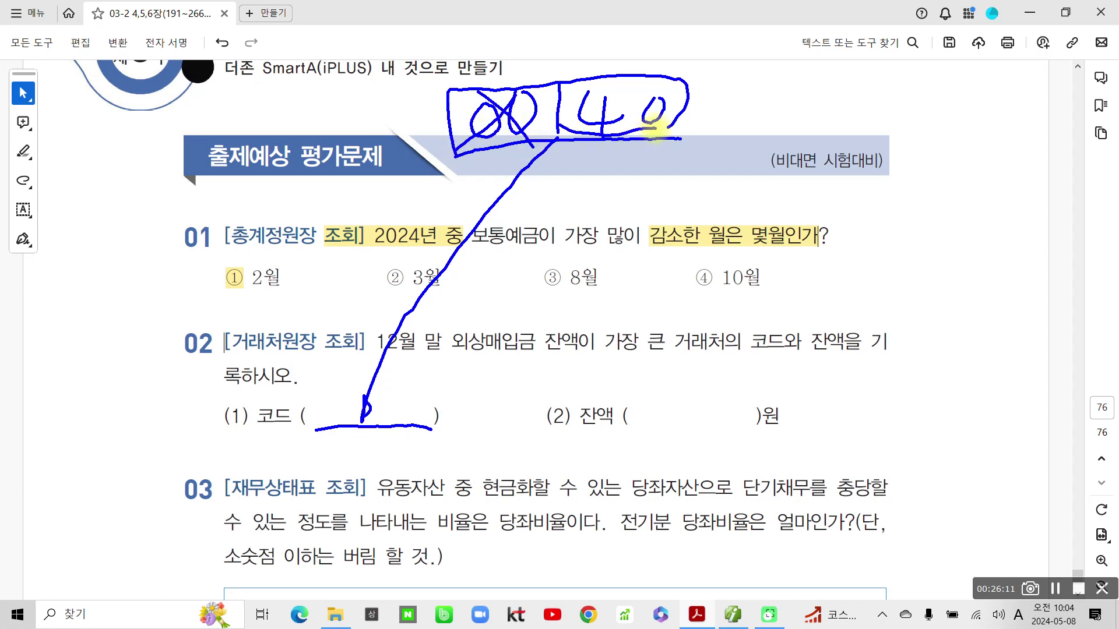
pyautogui.press('Escape')
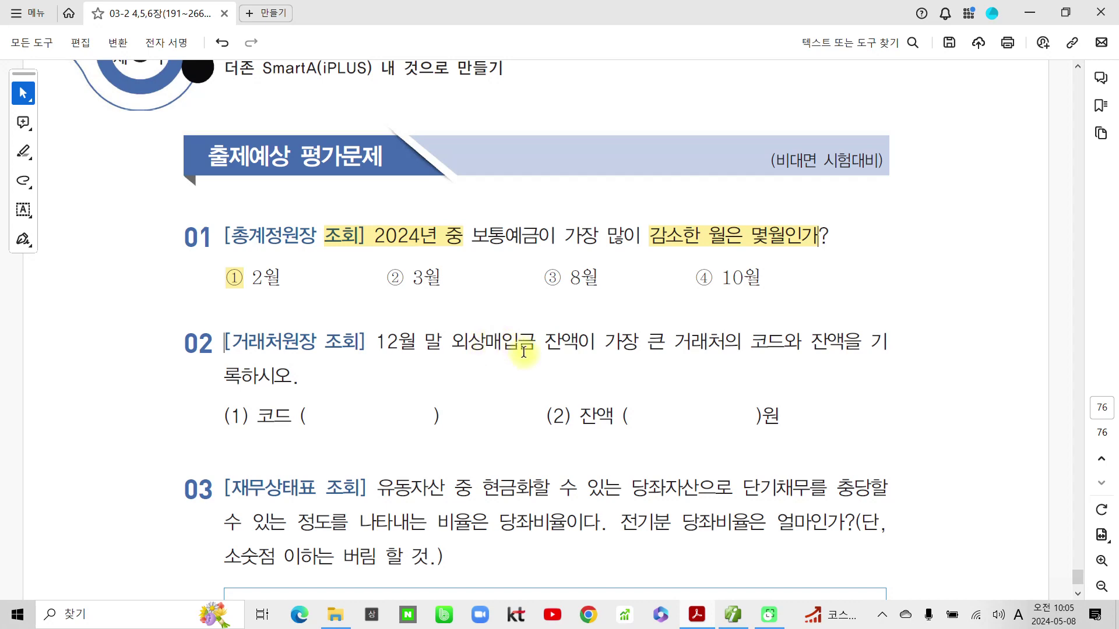
# Step: Switch back to SmartA and open 거래처원장
pyautogui.hotkey('alt', 'Tab')
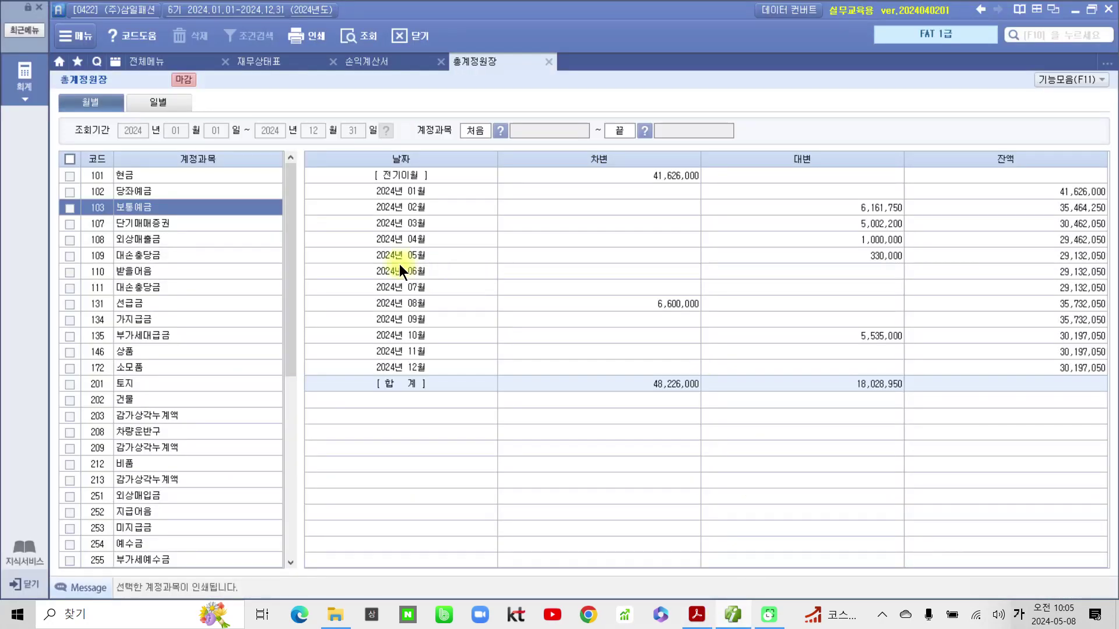
pyautogui.click(145, 61)
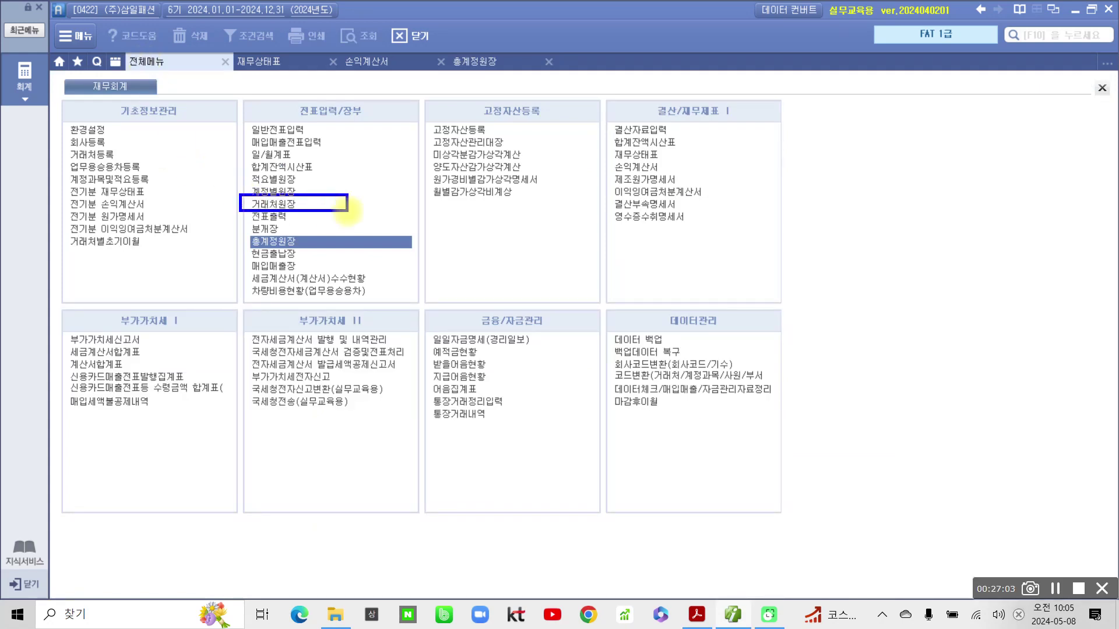
pyautogui.click(273, 204)
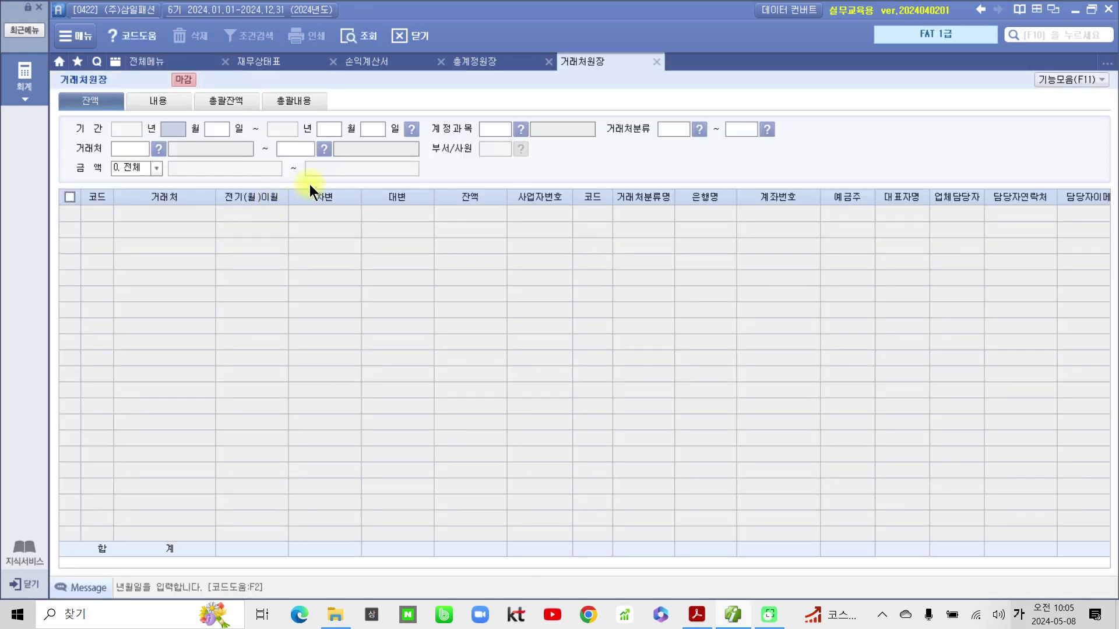
# Step: Set the start of the 잔액 query period in 거래처원장 to 01월 01일 of 2024
pyautogui.write('1')
pyautogui.press('Return')
pyautogui.press('Return')
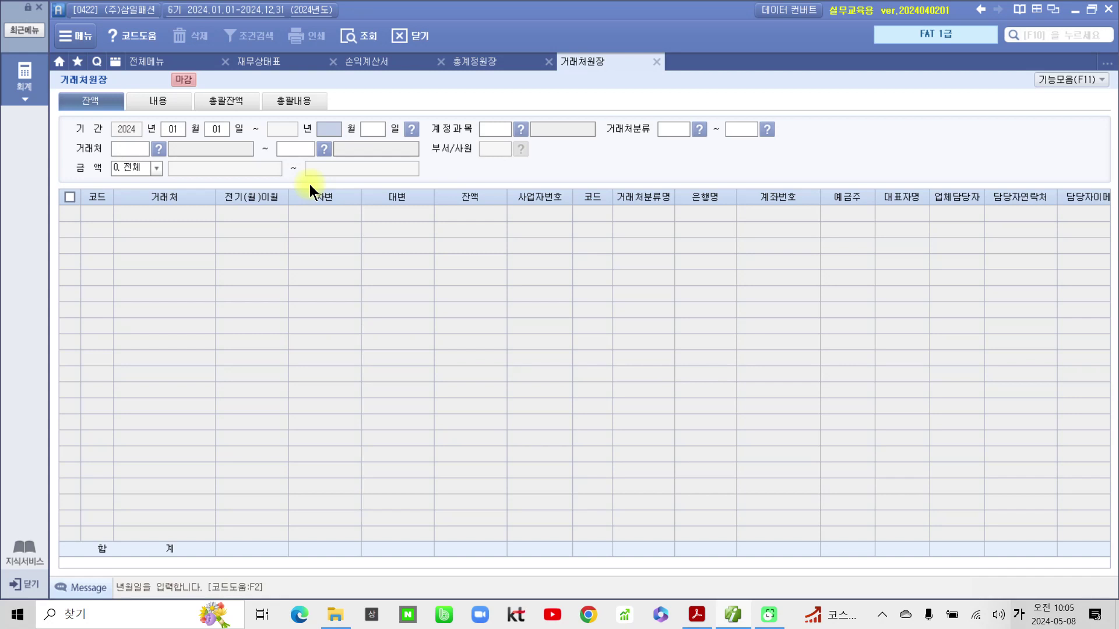
# Step: Set the 거래처원장 period end to 2024-12-31 and choose account 251 외상매입금 by searching the account list for 외상
pyautogui.press('Return')
pyautogui.press('Return')
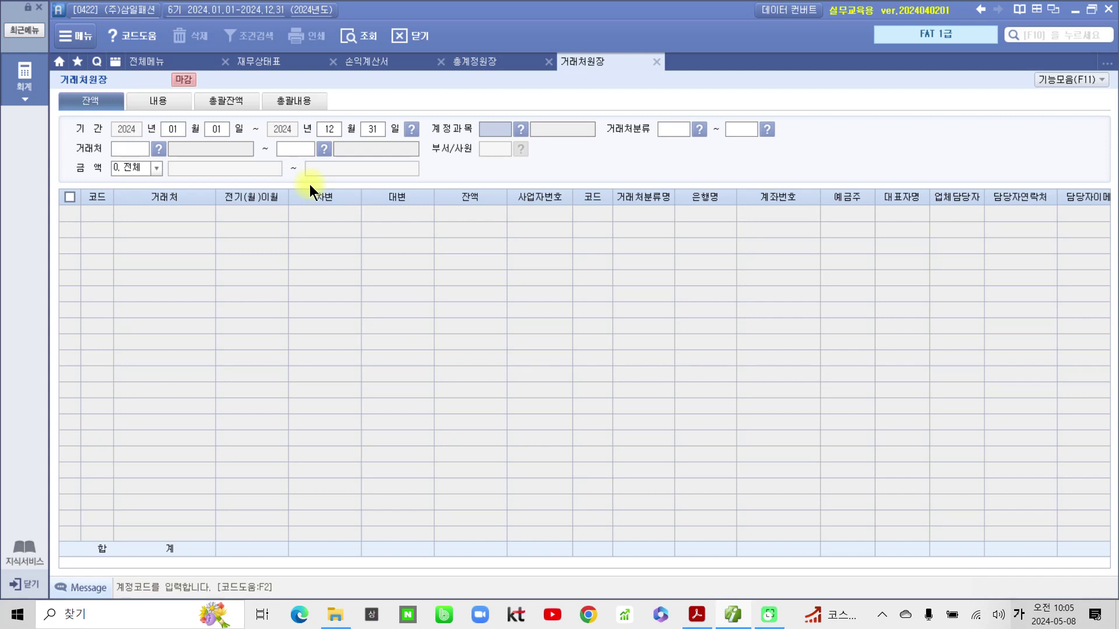
pyautogui.click(522, 130)
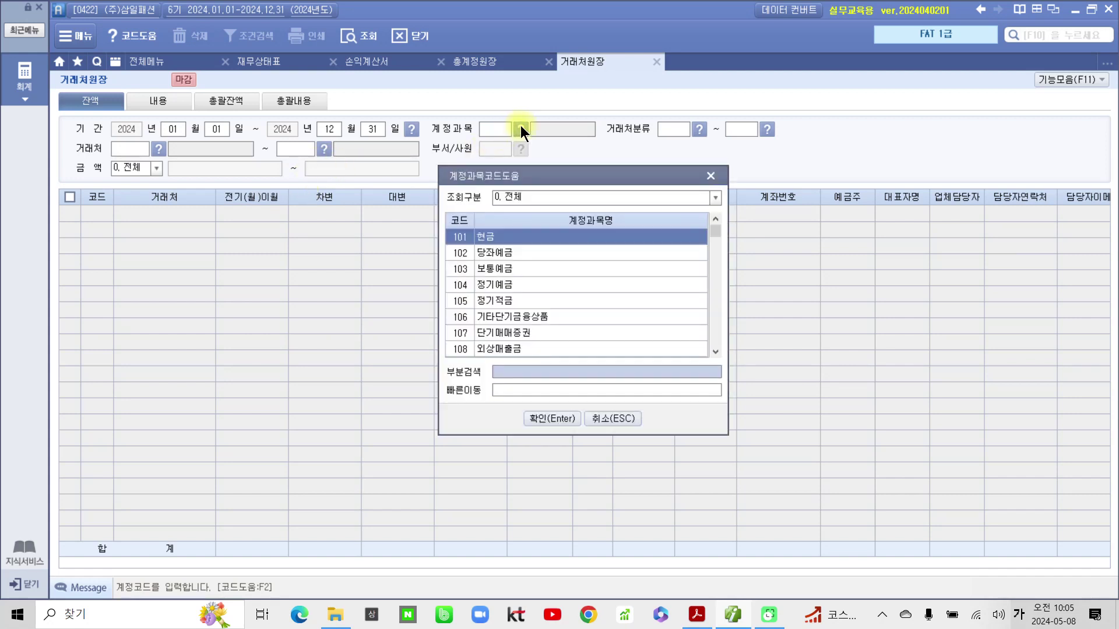
pyautogui.write('외')
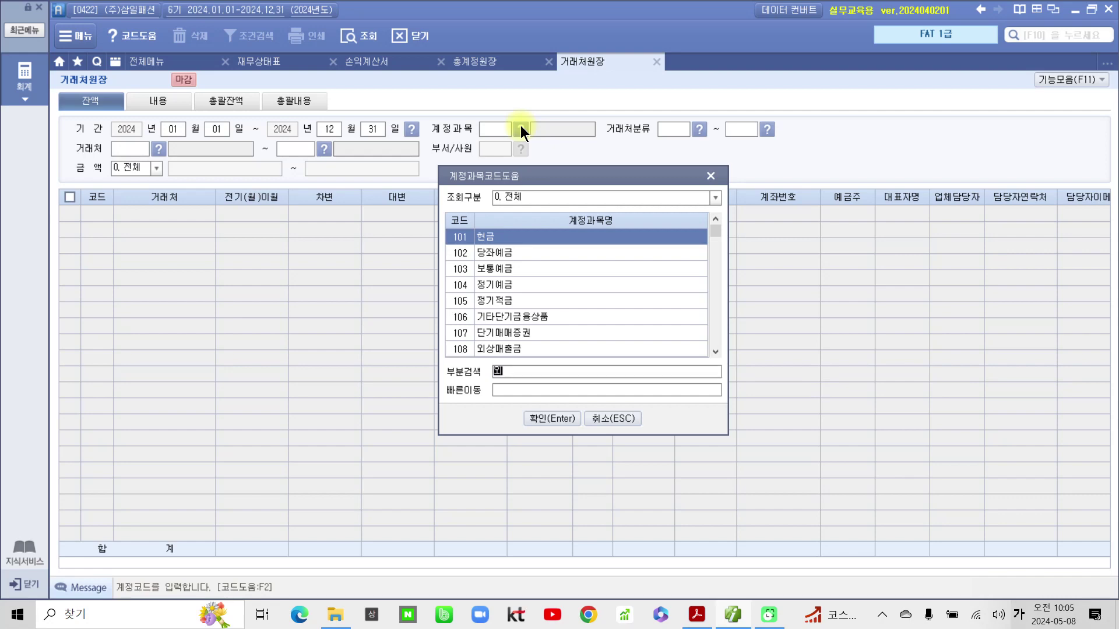
pyautogui.write('상')
pyautogui.press('Return')
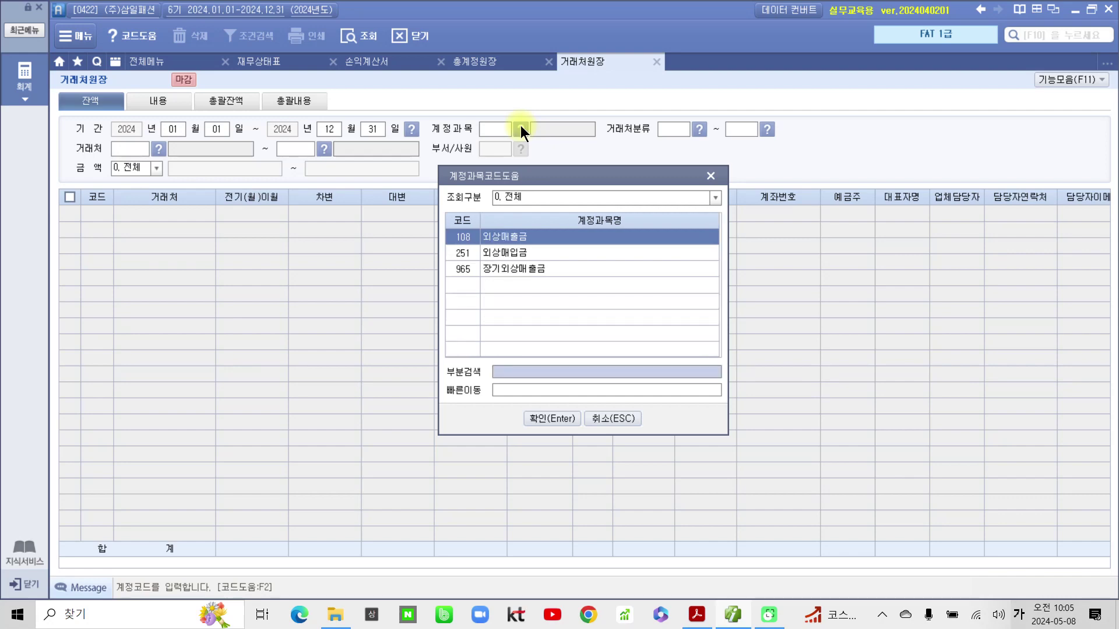
pyautogui.press('Down')
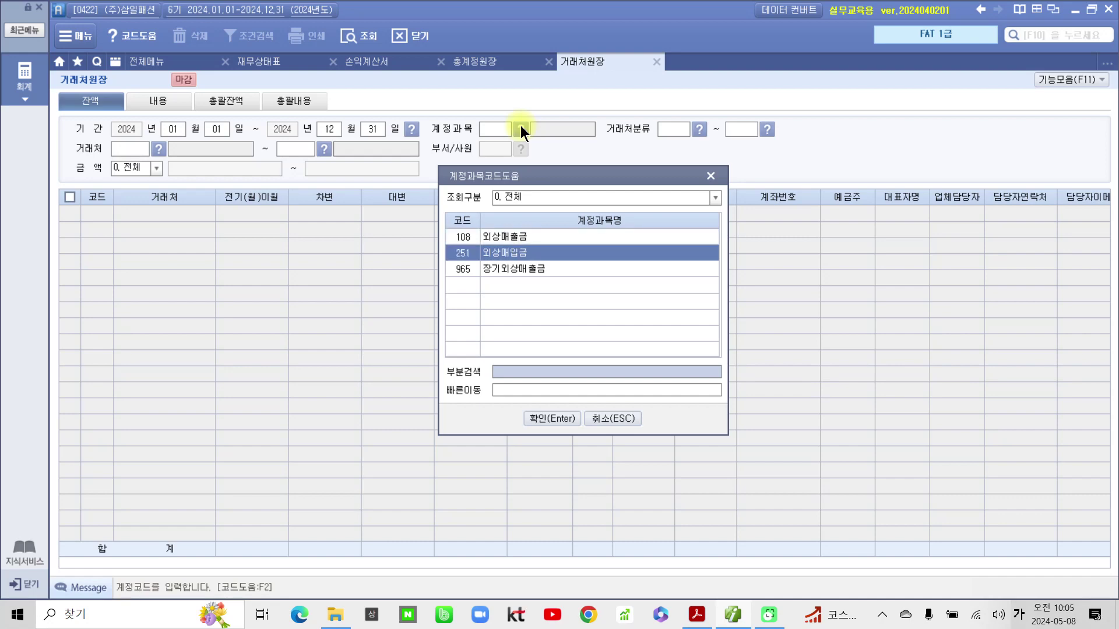
pyautogui.press('Return')
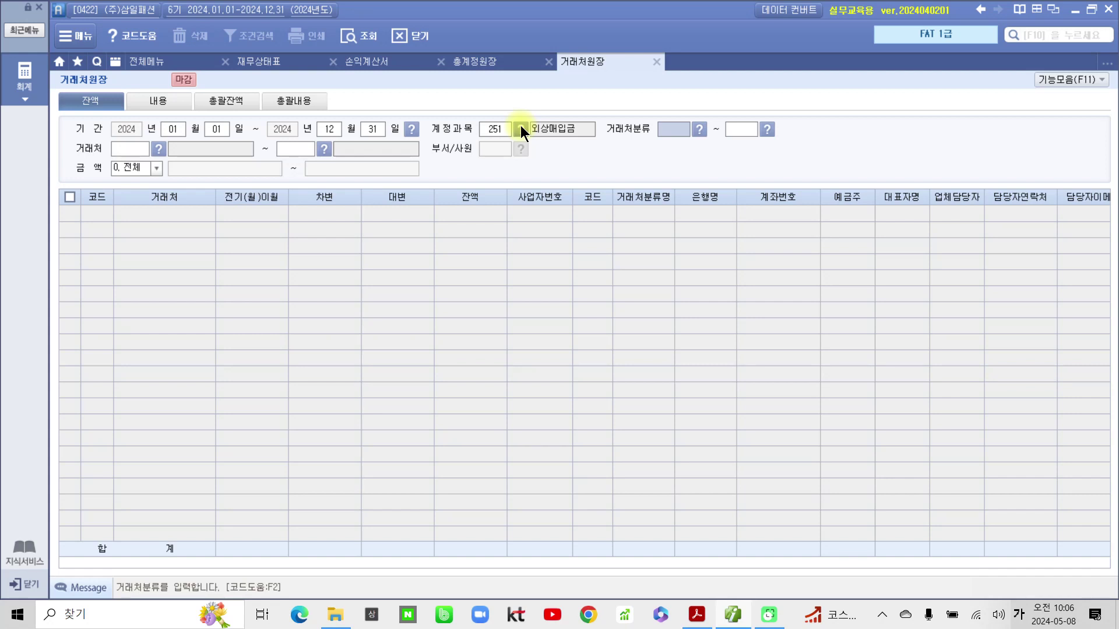
# Step: Retrieve the balances for all registered trading partners, from (주)코디나라 to 국민카드사, with no category filter and amount range 0. 전체
pyautogui.press('Return')
pyautogui.press('Return')
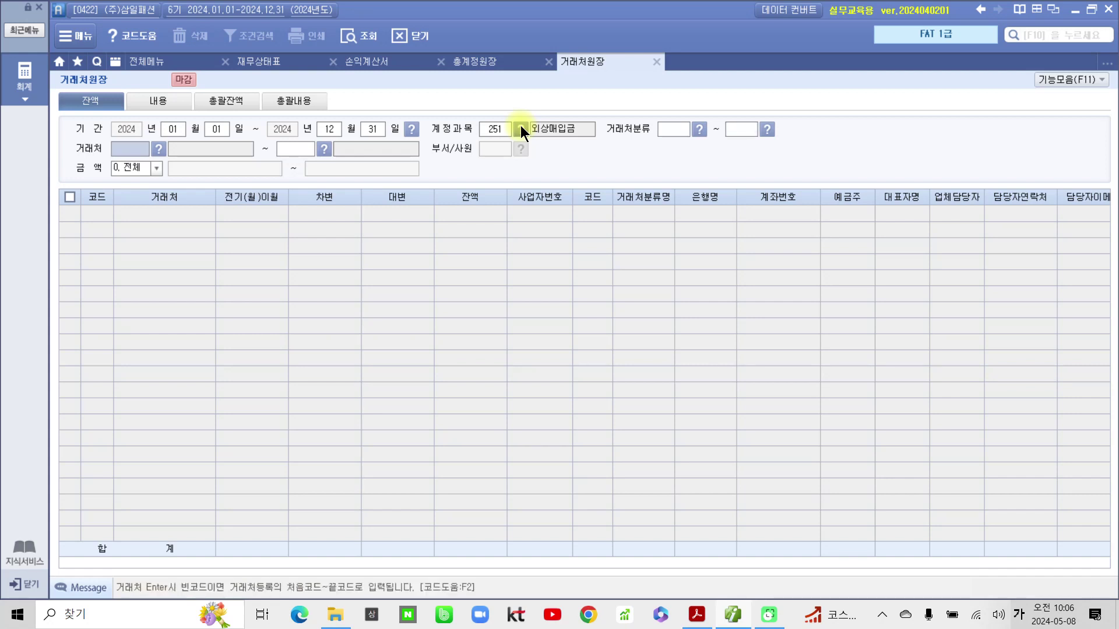
pyautogui.press('Return')
pyautogui.press('Return')
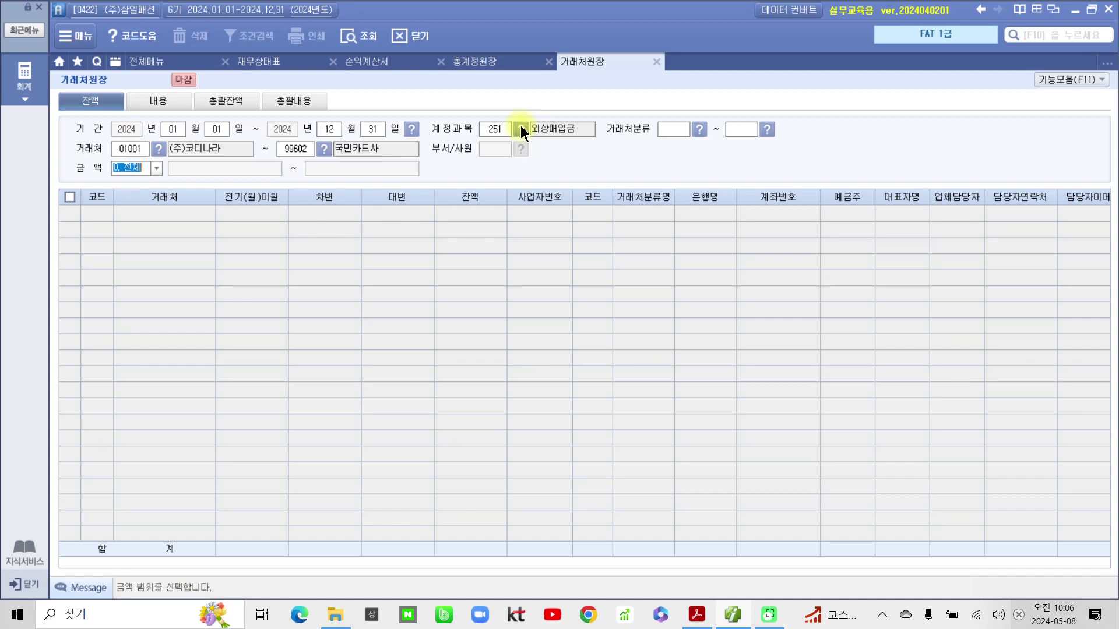
pyautogui.press('Return')
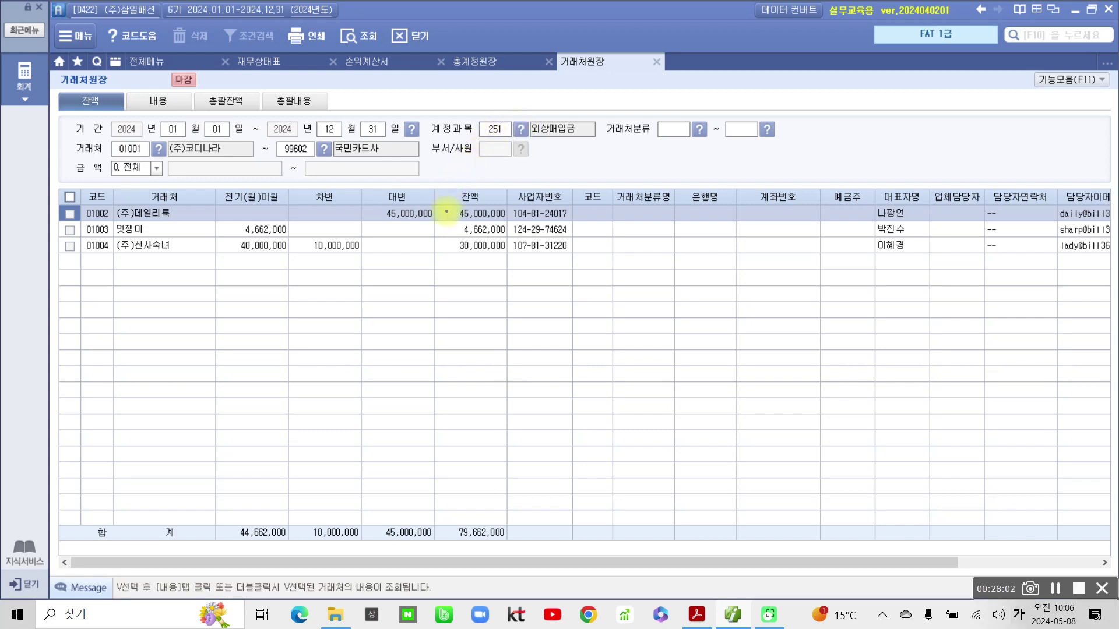
pyautogui.moveTo(437, 187)
pyautogui.mouseDown()
pyautogui.moveTo(441, 238)
pyautogui.moveTo(509, 260)
pyautogui.mouseUp()
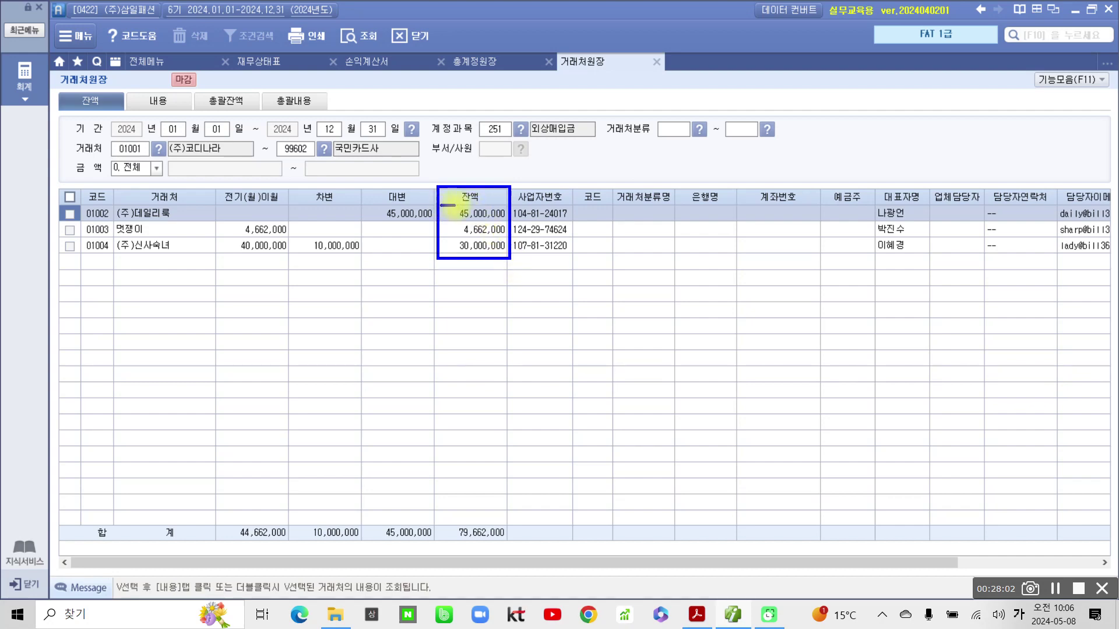
pyautogui.moveTo(440, 205); pyautogui.dragTo(500, 205)
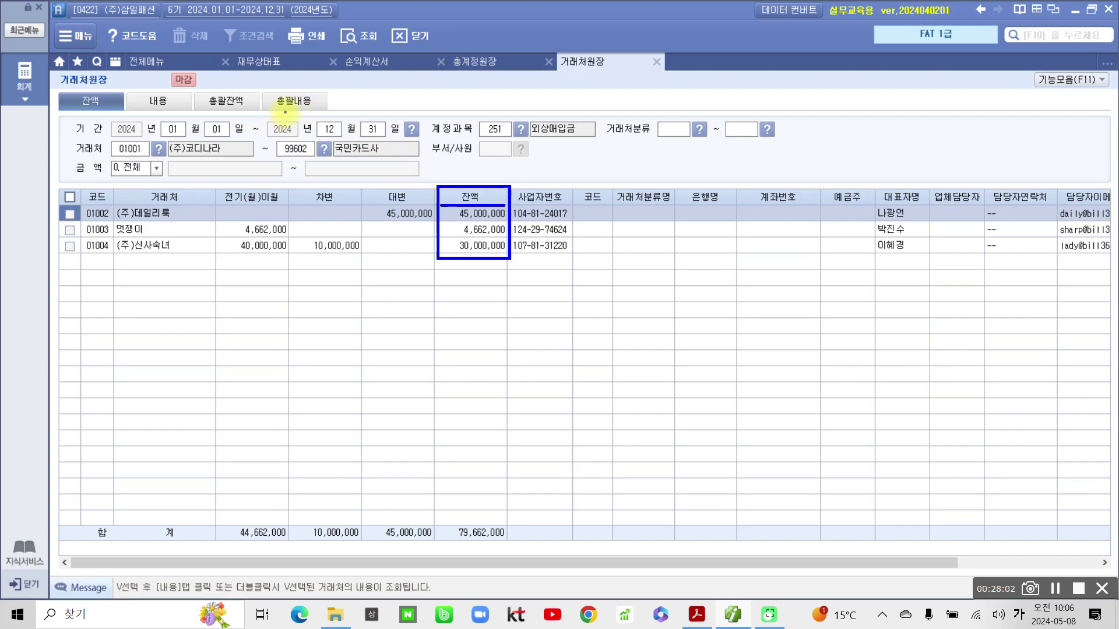
pyautogui.moveTo(275, 113)
pyautogui.mouseDown()
pyautogui.moveTo(259, 131)
pyautogui.moveTo(389, 137)
pyautogui.moveTo(346, 112)
pyautogui.moveTo(280, 110)
pyautogui.mouseUp()
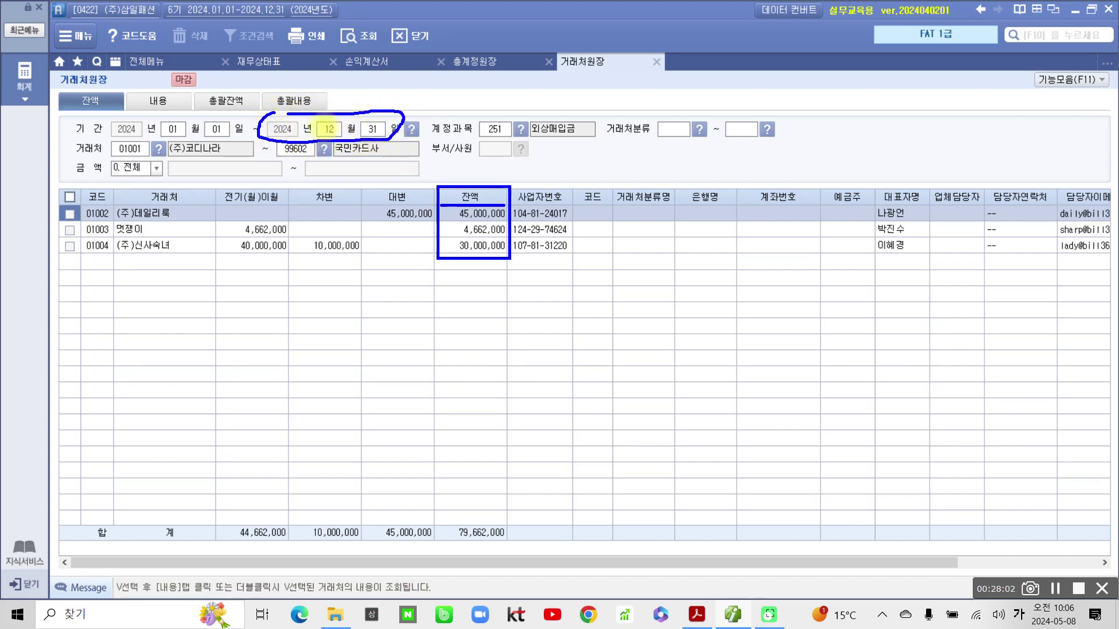
pyautogui.moveTo(388, 138)
pyautogui.mouseDown()
pyautogui.moveTo(446, 142)
pyautogui.moveTo(464, 182)
pyautogui.moveTo(476, 173)
pyautogui.mouseUp()
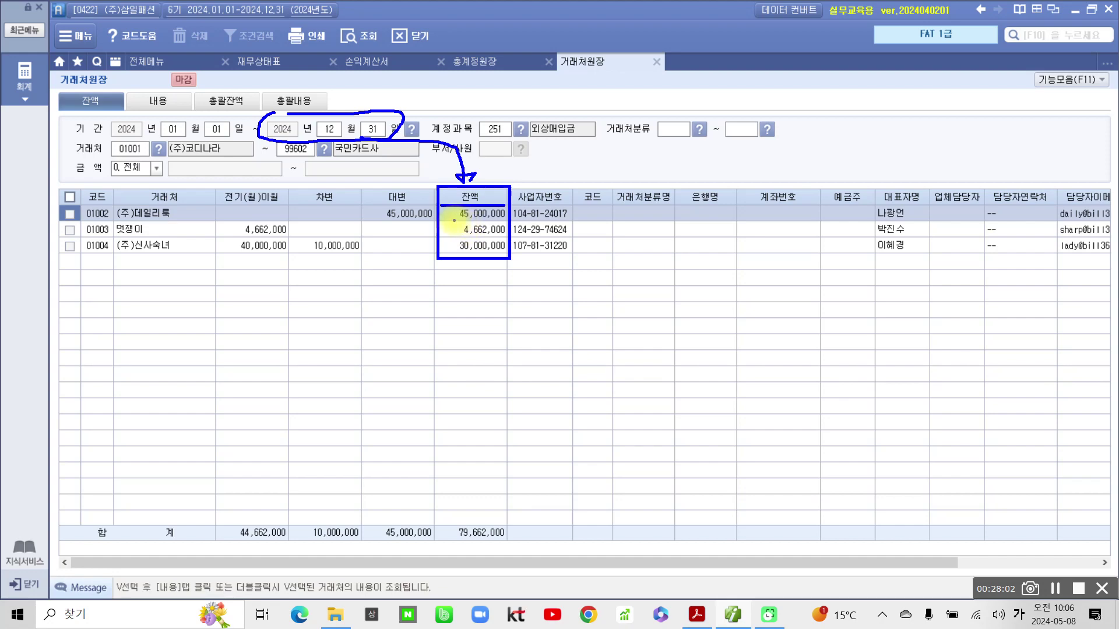
pyautogui.moveTo(454, 220); pyautogui.dragTo(505, 219)
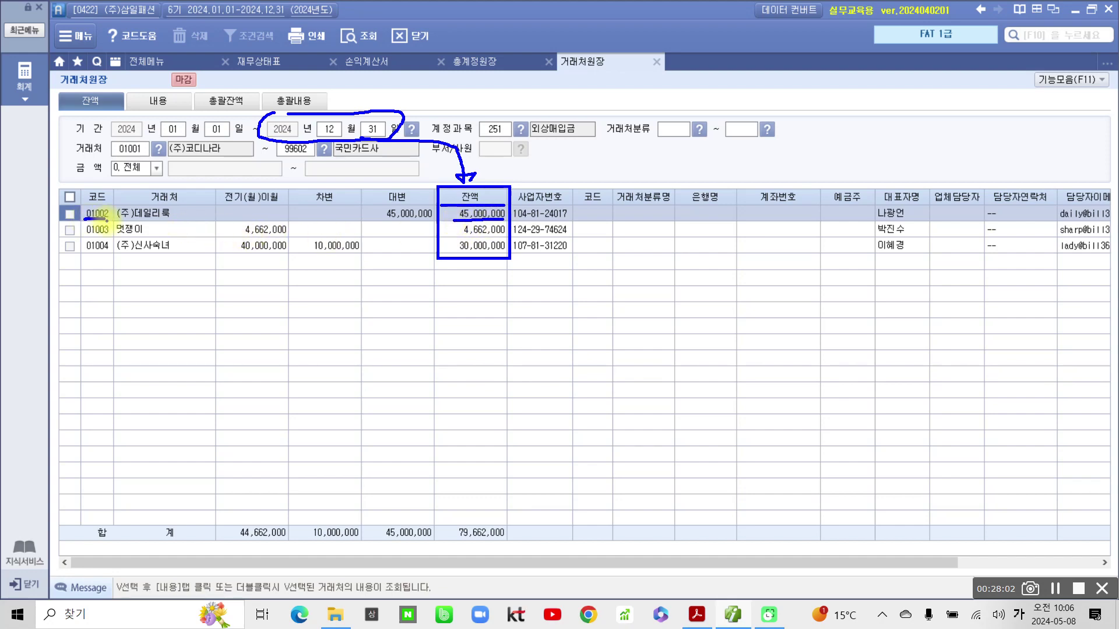
pyautogui.moveTo(84, 220); pyautogui.dragTo(108, 219)
pyautogui.press('Escape')
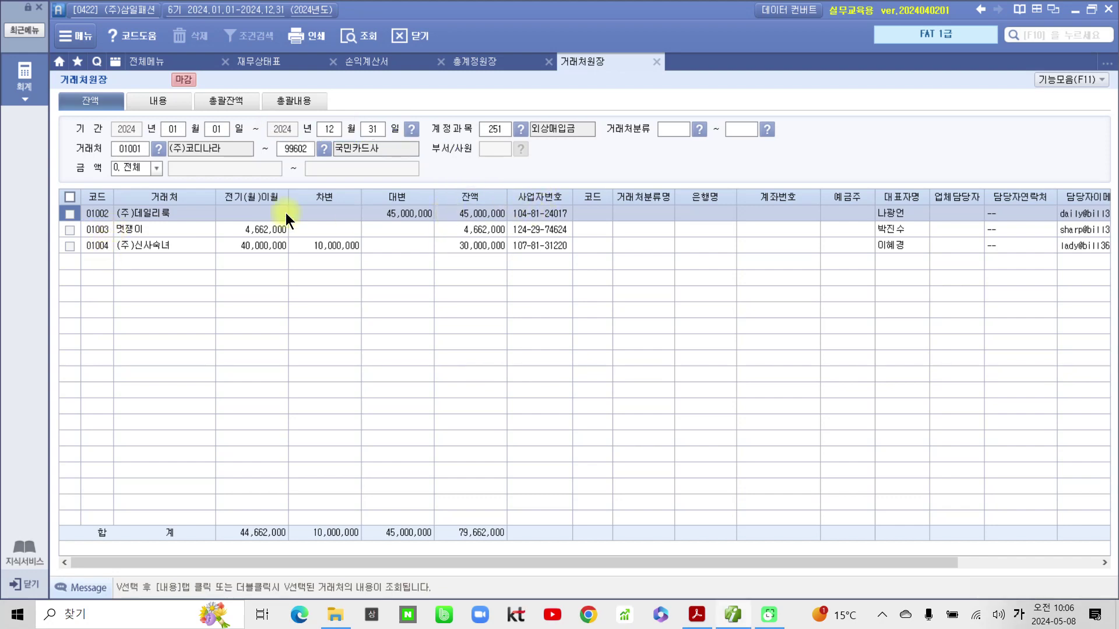
# Step: Note the trading partner code of (주)데일리룩 and its balance 45000000 in Notepad, and return to the ledger
pyautogui.click(106, 214)
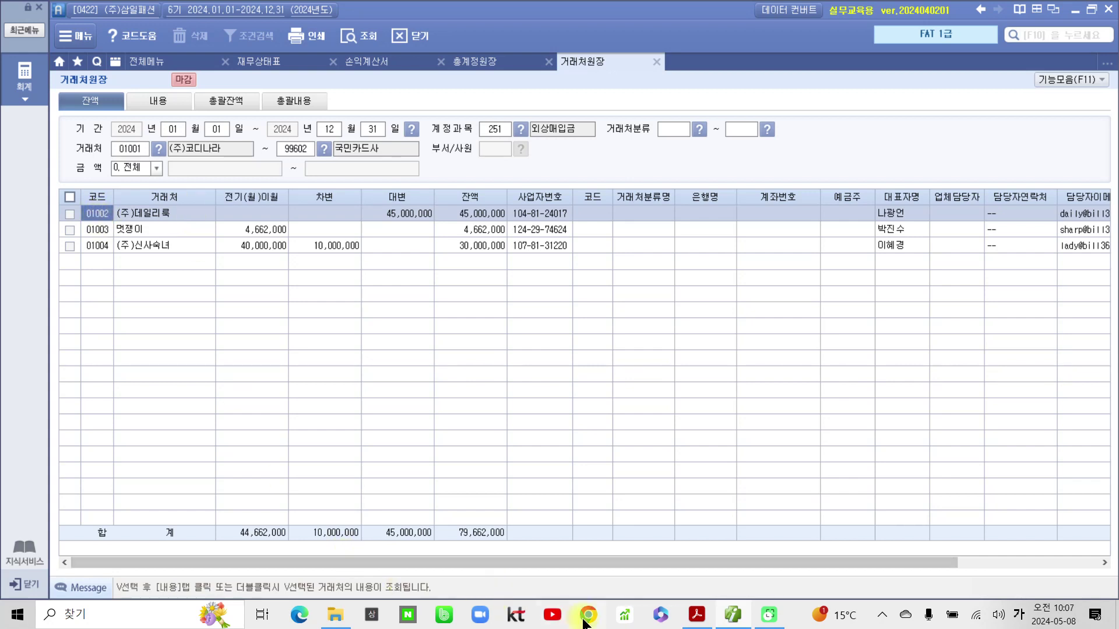
pyautogui.click(3, 621)
pyautogui.click(289, 489)
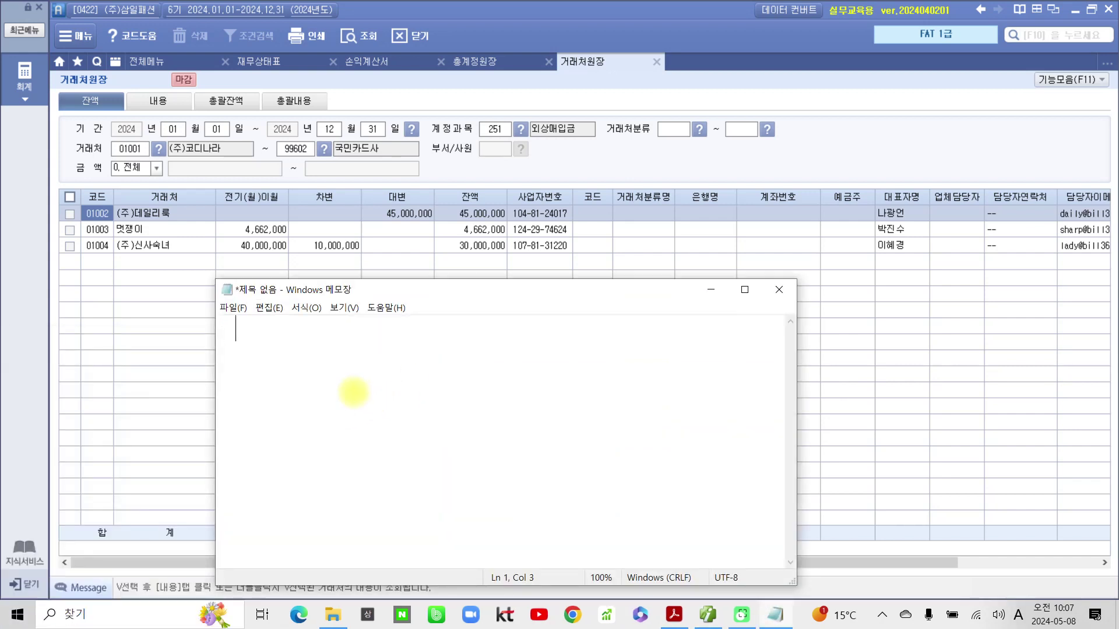
pyautogui.write('01002')
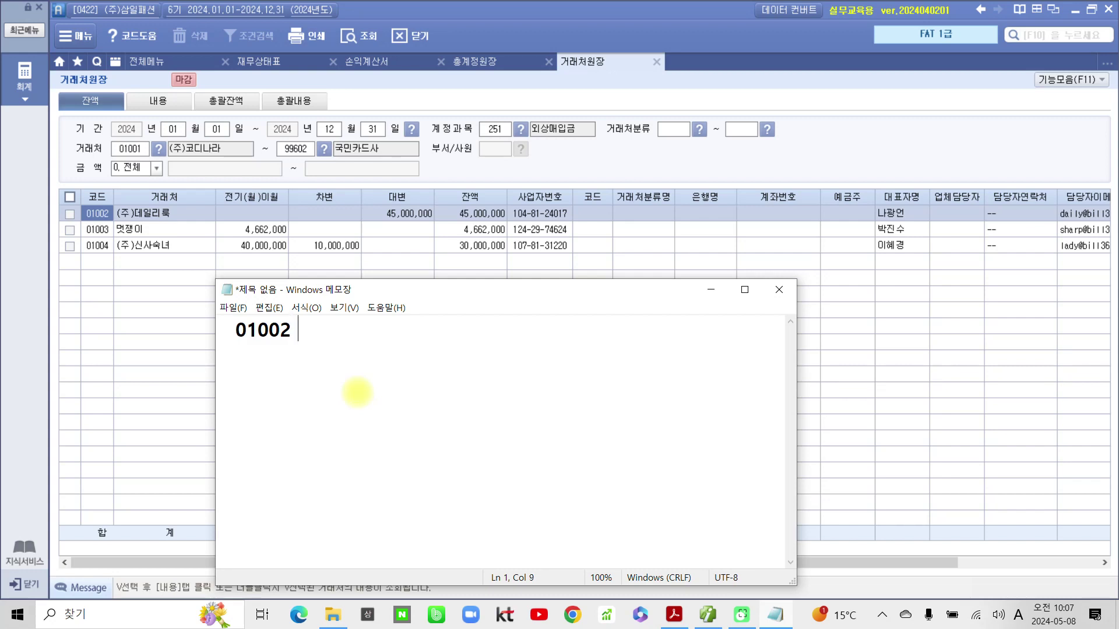
pyautogui.click(478, 214)
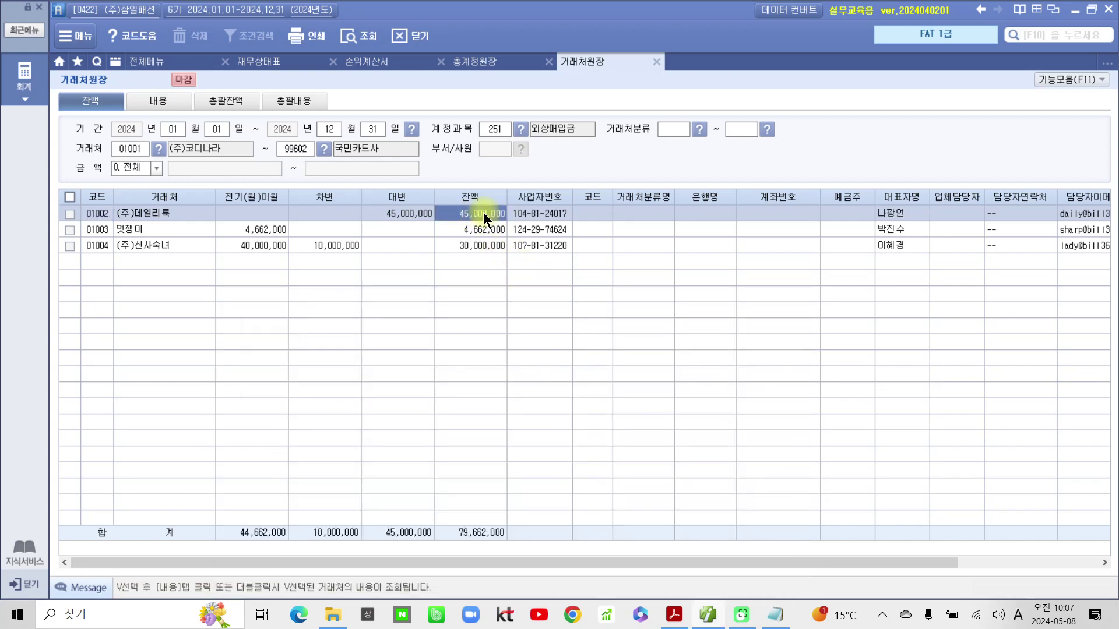
pyautogui.click(775, 615)
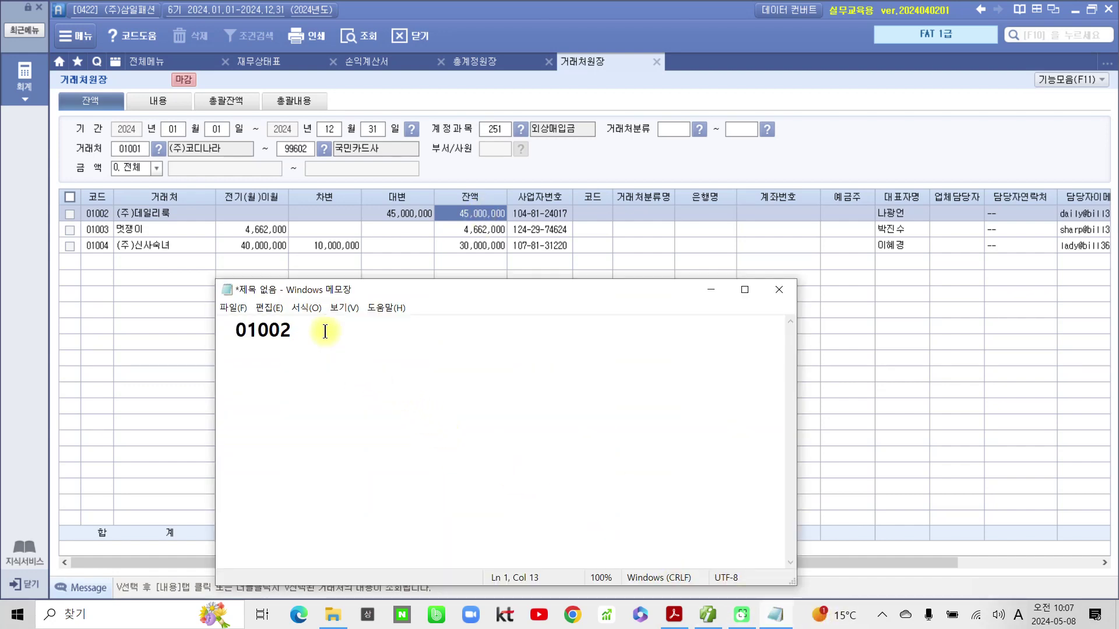
pyautogui.write('45000000')
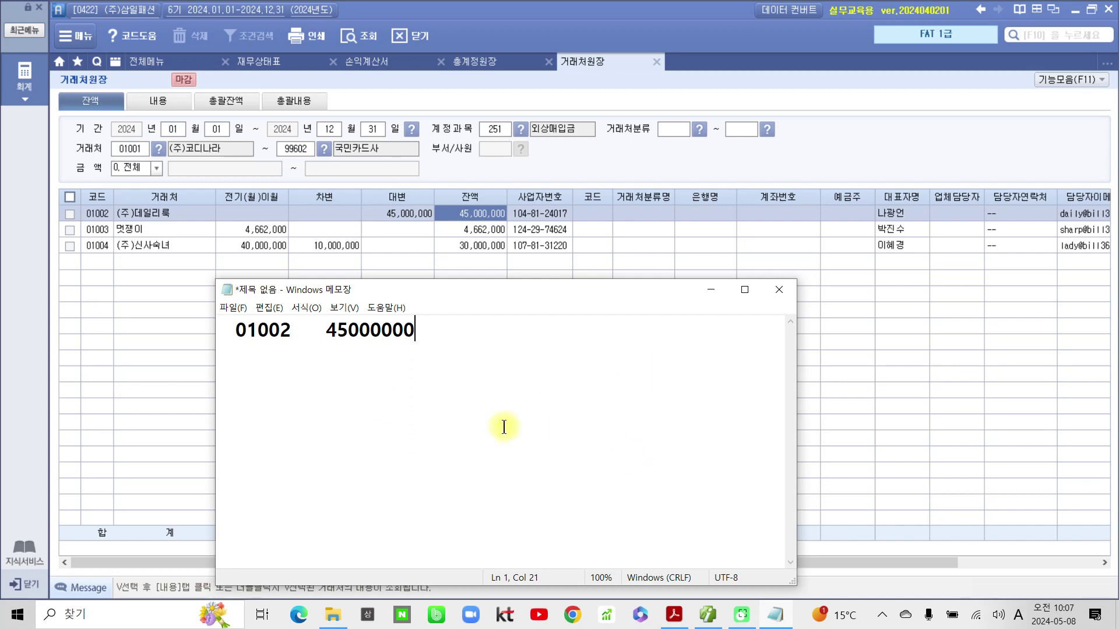
pyautogui.click(711, 290)
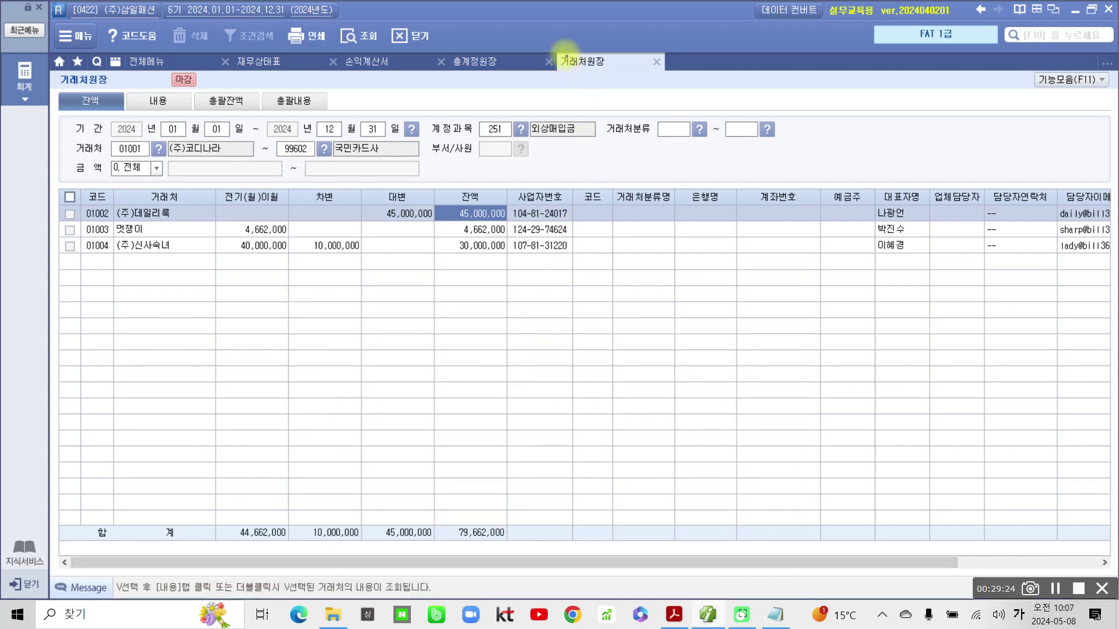
pyautogui.moveTo(557, 48); pyautogui.dragTo(656, 79)
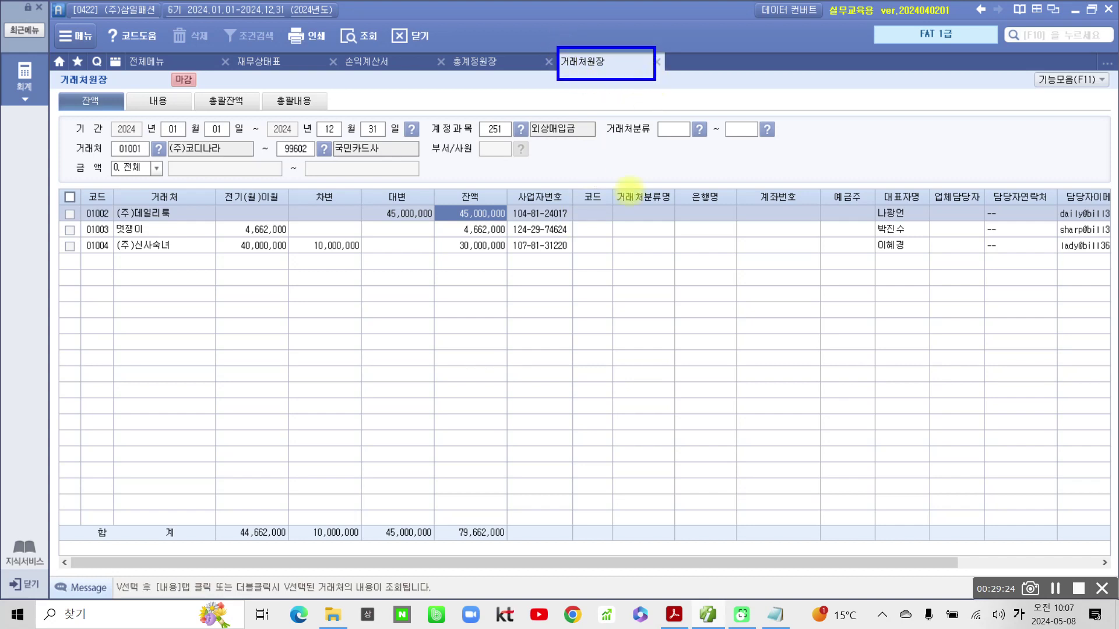
pyautogui.moveTo(281, 136)
pyautogui.mouseDown()
pyautogui.moveTo(417, 135)
pyautogui.moveTo(484, 166)
pyautogui.moveTo(489, 194)
pyautogui.moveTo(481, 187)
pyautogui.moveTo(494, 185)
pyautogui.mouseUp()
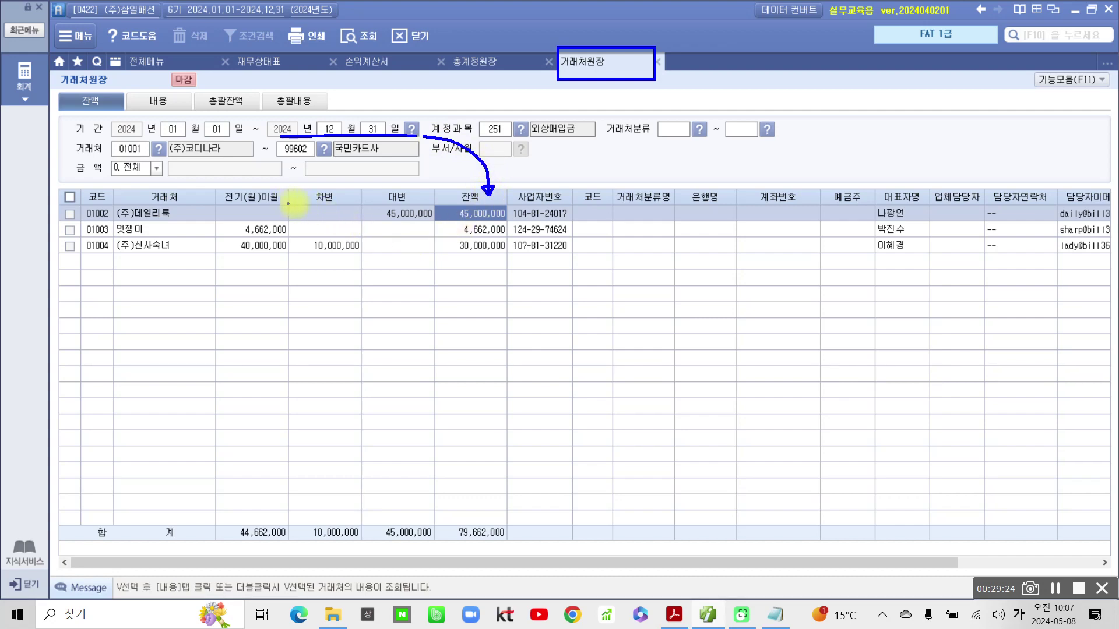
pyautogui.moveTo(288, 203); pyautogui.dragTo(445, 205)
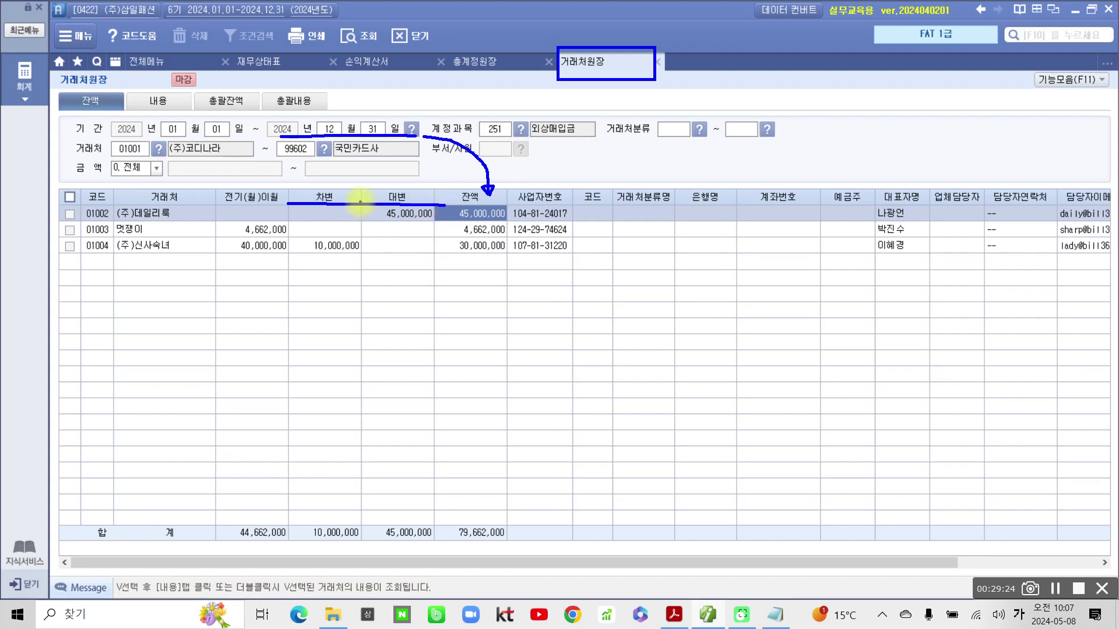
pyautogui.moveTo(360, 202); pyautogui.dragTo(366, 299)
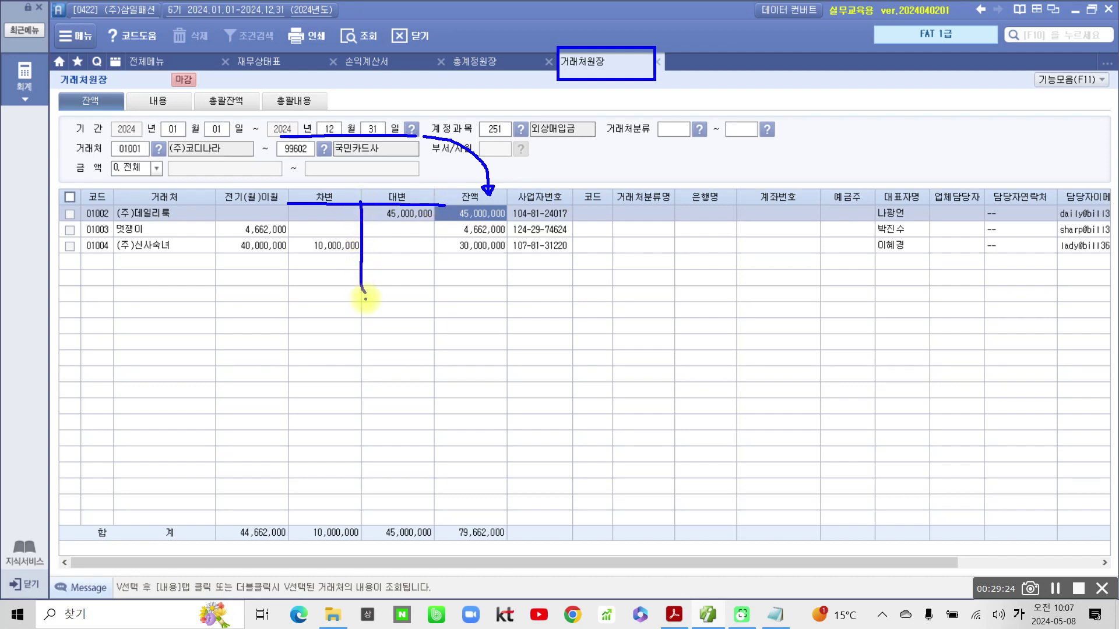
pyautogui.moveTo(549, 98)
pyautogui.mouseDown()
pyautogui.moveTo(501, 131)
pyautogui.moveTo(583, 146)
pyautogui.moveTo(542, 97)
pyautogui.mouseUp()
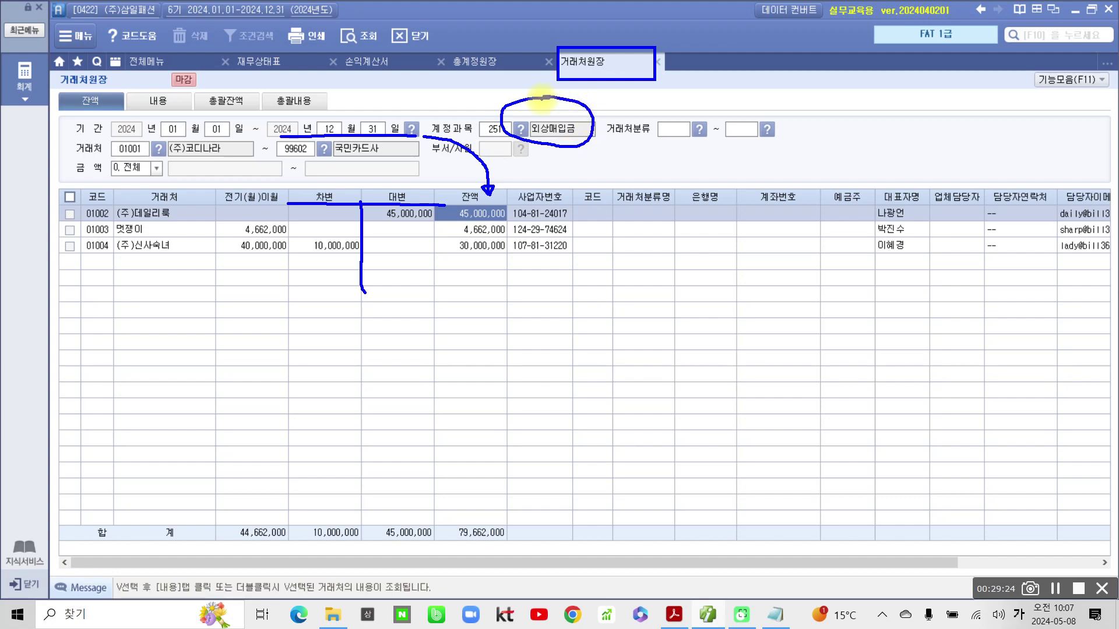
pyautogui.moveTo(625, 87)
pyautogui.mouseDown()
pyautogui.moveTo(607, 137)
pyautogui.moveTo(616, 158)
pyautogui.mouseUp()
pyautogui.moveTo(658, 77); pyautogui.dragTo(647, 139)
pyautogui.moveTo(692, 82)
pyautogui.mouseDown()
pyautogui.moveTo(672, 119)
pyautogui.moveTo(678, 106)
pyautogui.mouseUp()
pyautogui.moveTo(635, 140)
pyautogui.mouseDown()
pyautogui.moveTo(699, 135)
pyautogui.moveTo(658, 164)
pyautogui.mouseUp()
pyautogui.moveTo(708, 88)
pyautogui.mouseDown()
pyautogui.moveTo(722, 107)
pyautogui.moveTo(707, 138)
pyautogui.moveTo(716, 157)
pyautogui.mouseUp()
pyautogui.moveTo(757, 115); pyautogui.dragTo(740, 164)
pyautogui.moveTo(776, 91); pyautogui.dragTo(746, 174)
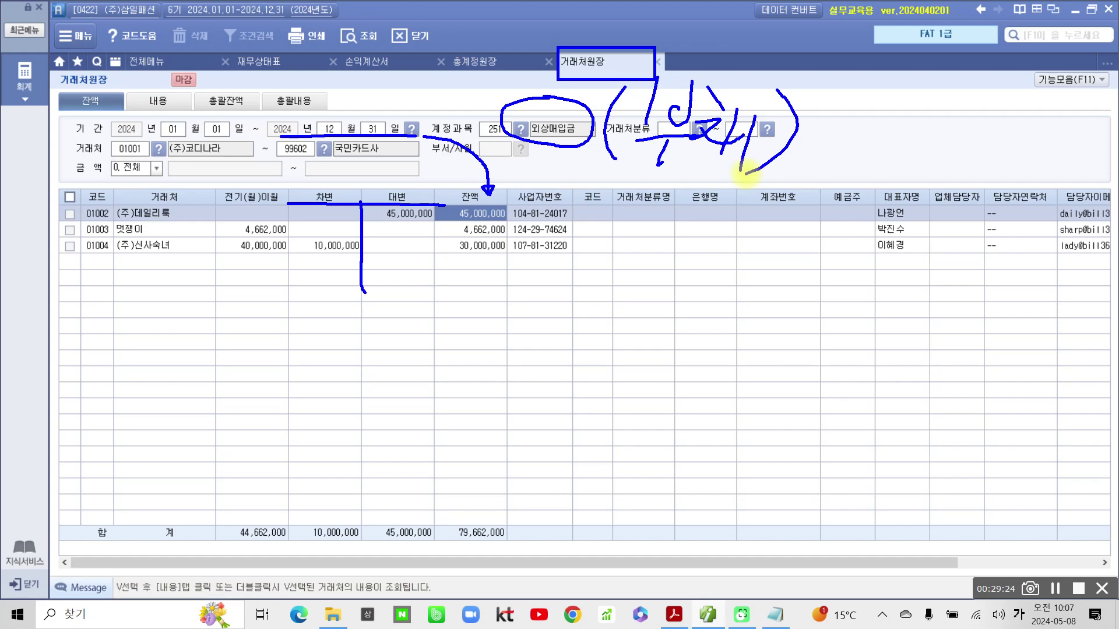
pyautogui.moveTo(146, 112)
pyautogui.mouseDown()
pyautogui.moveTo(174, 154)
pyautogui.moveTo(445, 143)
pyautogui.moveTo(209, 94)
pyautogui.moveTo(159, 102)
pyautogui.mouseUp()
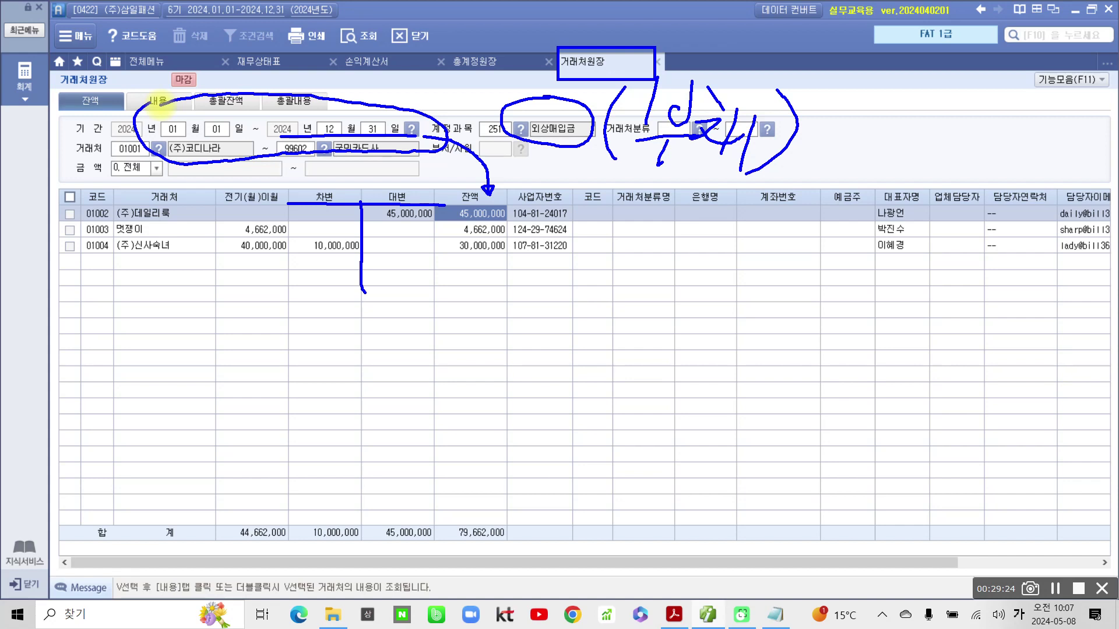
pyautogui.moveTo(376, 381)
pyautogui.mouseDown()
pyautogui.moveTo(327, 279)
pyautogui.moveTo(335, 285)
pyautogui.mouseUp()
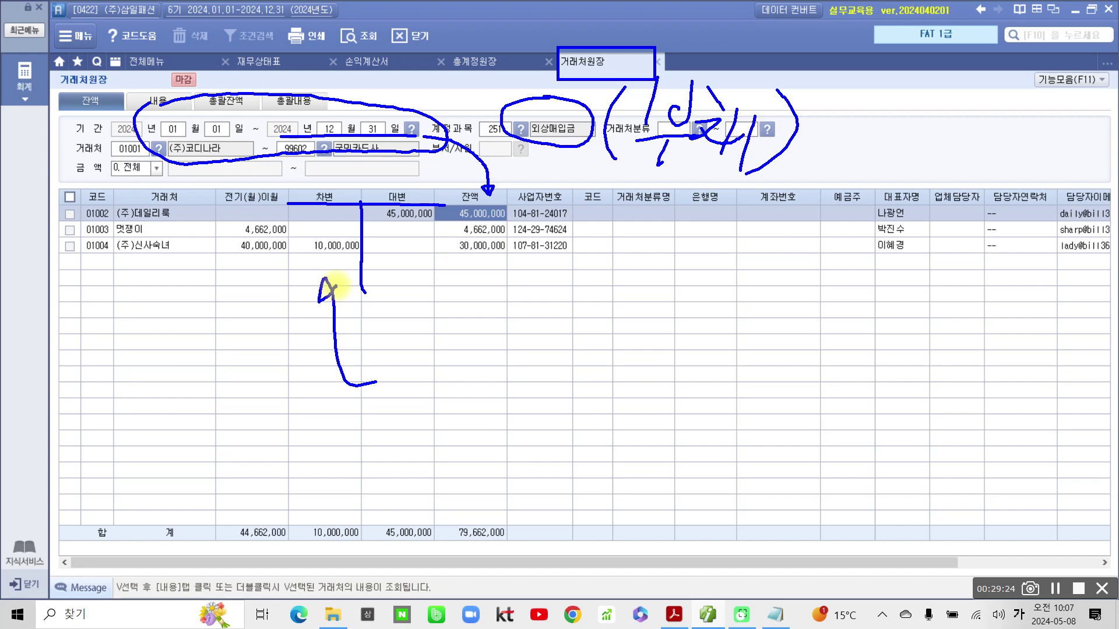
pyautogui.moveTo(404, 390); pyautogui.dragTo(401, 420)
pyautogui.moveTo(441, 356)
pyautogui.mouseDown()
pyautogui.moveTo(445, 408)
pyautogui.moveTo(430, 408)
pyautogui.mouseUp()
pyautogui.moveTo(396, 426)
pyautogui.mouseDown()
pyautogui.moveTo(449, 420)
pyautogui.moveTo(427, 452)
pyautogui.mouseUp()
pyautogui.moveTo(464, 379); pyautogui.dragTo(477, 397)
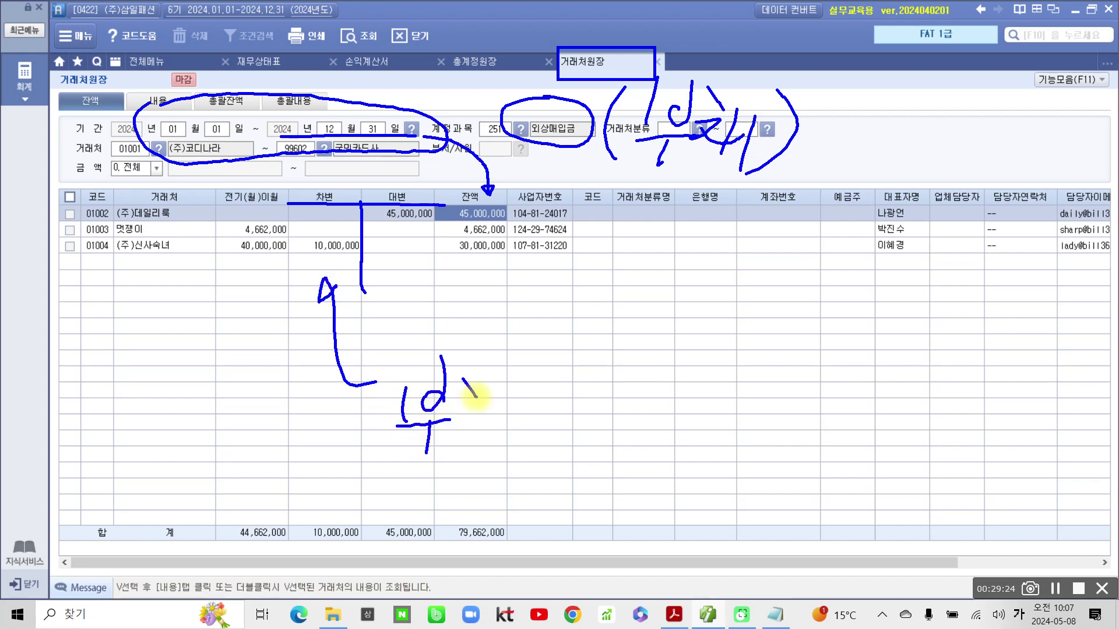
pyautogui.moveTo(446, 434)
pyautogui.mouseDown()
pyautogui.moveTo(450, 457)
pyautogui.moveTo(477, 457)
pyautogui.mouseUp()
pyautogui.moveTo(486, 397)
pyautogui.mouseDown()
pyautogui.moveTo(484, 458)
pyautogui.moveTo(510, 424)
pyautogui.mouseUp()
pyautogui.moveTo(511, 396)
pyautogui.mouseDown()
pyautogui.moveTo(507, 466)
pyautogui.moveTo(532, 418)
pyautogui.mouseUp()
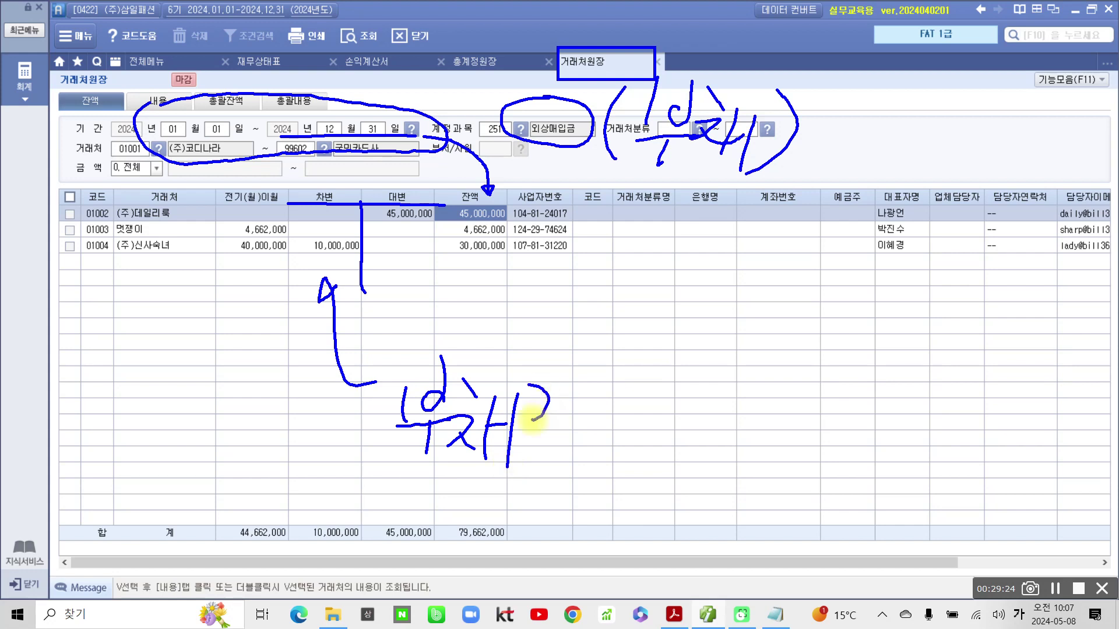
pyautogui.moveTo(566, 373); pyautogui.dragTo(568, 424)
pyautogui.moveTo(571, 408)
pyautogui.mouseDown()
pyautogui.moveTo(584, 404)
pyautogui.moveTo(566, 455)
pyautogui.mouseUp()
pyautogui.moveTo(606, 398)
pyautogui.mouseDown()
pyautogui.moveTo(589, 425)
pyautogui.moveTo(612, 424)
pyautogui.mouseUp()
pyautogui.moveTo(590, 431); pyautogui.dragTo(606, 449)
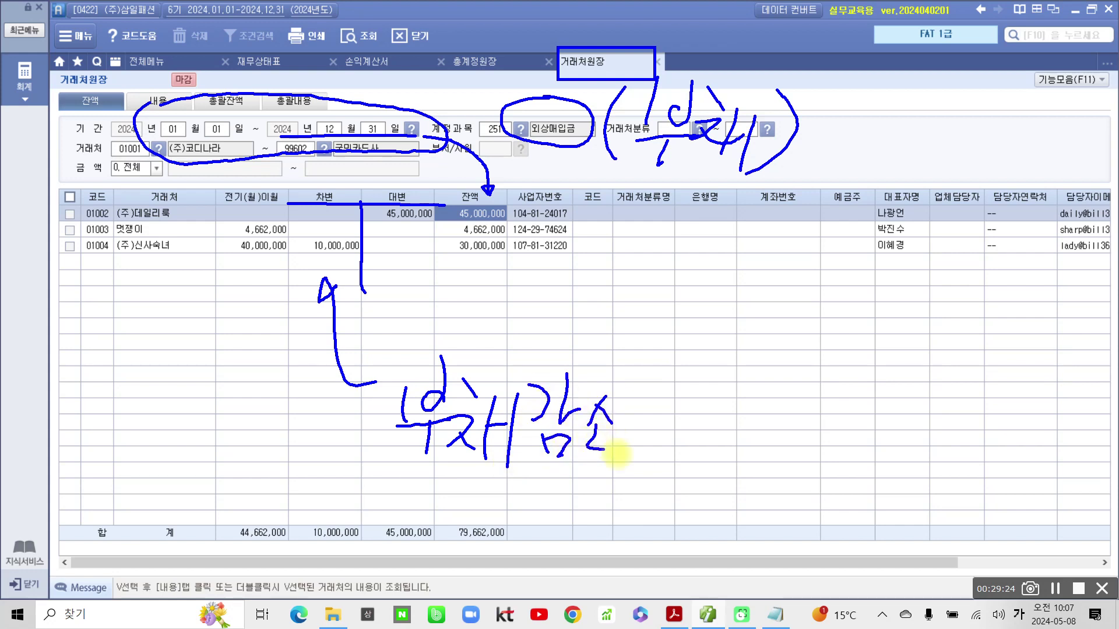
pyautogui.moveTo(382, 472); pyautogui.dragTo(595, 495)
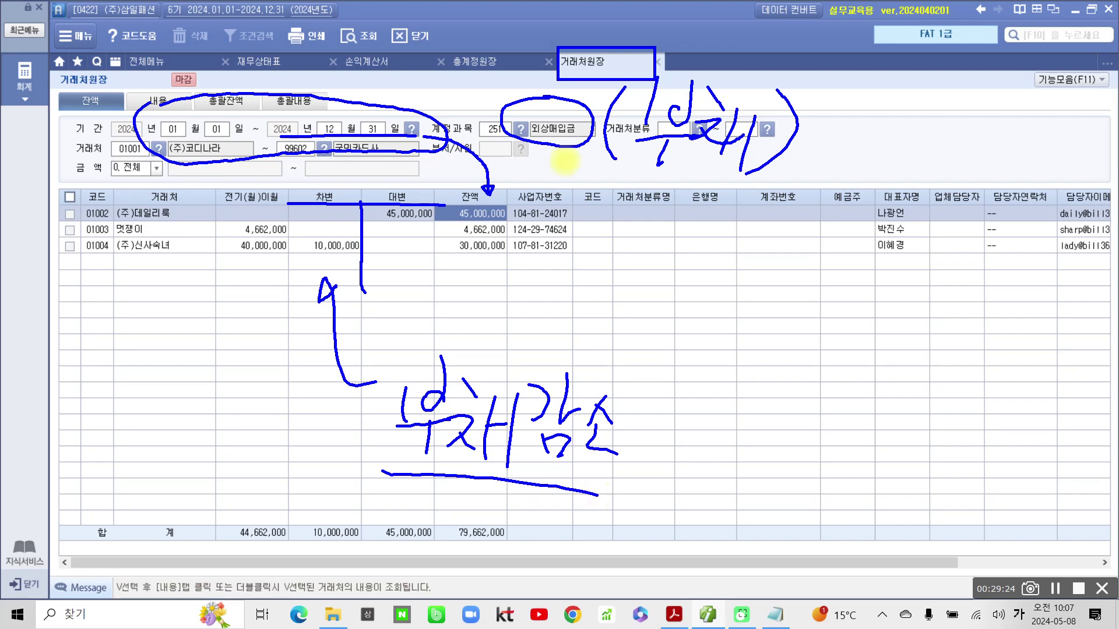
pyautogui.moveTo(553, 102); pyautogui.dragTo(580, 140)
pyautogui.moveTo(688, 398)
pyautogui.mouseDown()
pyautogui.moveTo(646, 493)
pyautogui.moveTo(676, 442)
pyautogui.mouseUp()
pyautogui.moveTo(688, 430); pyautogui.dragTo(705, 452)
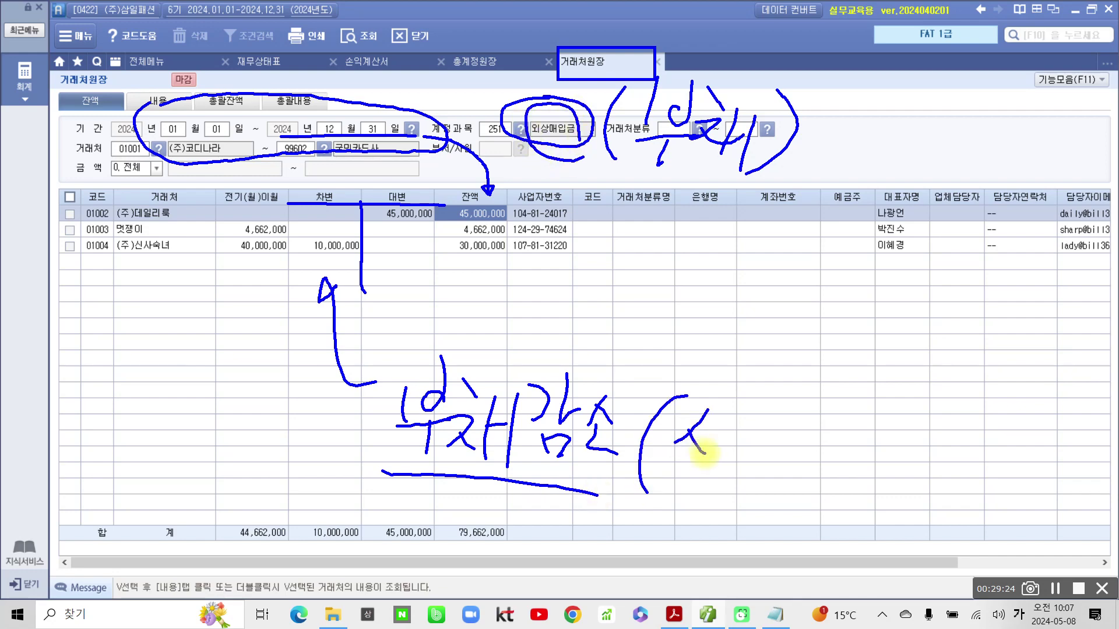
pyautogui.moveTo(735, 391); pyautogui.dragTo(716, 469)
pyautogui.moveTo(728, 434); pyautogui.dragTo(753, 447)
pyautogui.moveTo(708, 476); pyautogui.dragTo(702, 486)
pyautogui.moveTo(777, 407); pyautogui.dragTo(779, 427)
pyautogui.moveTo(750, 444)
pyautogui.mouseDown()
pyautogui.moveTo(784, 441)
pyautogui.moveTo(739, 488)
pyautogui.moveTo(793, 473)
pyautogui.mouseUp()
pyautogui.moveTo(812, 433)
pyautogui.mouseDown()
pyautogui.moveTo(793, 488)
pyautogui.moveTo(831, 483)
pyautogui.mouseUp()
pyautogui.moveTo(766, 502)
pyautogui.mouseDown()
pyautogui.moveTo(763, 519)
pyautogui.moveTo(793, 515)
pyautogui.mouseUp()
pyautogui.moveTo(846, 432); pyautogui.dragTo(823, 526)
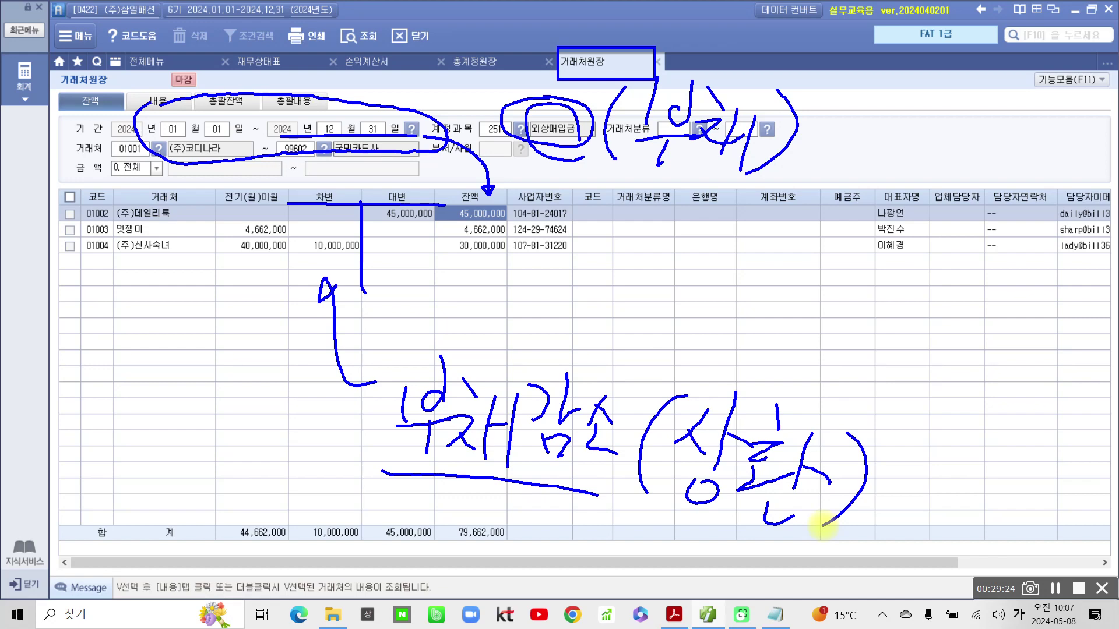
pyautogui.moveTo(568, 154)
pyautogui.mouseDown()
pyautogui.moveTo(481, 125)
pyautogui.moveTo(606, 140)
pyautogui.moveTo(540, 155)
pyautogui.mouseUp()
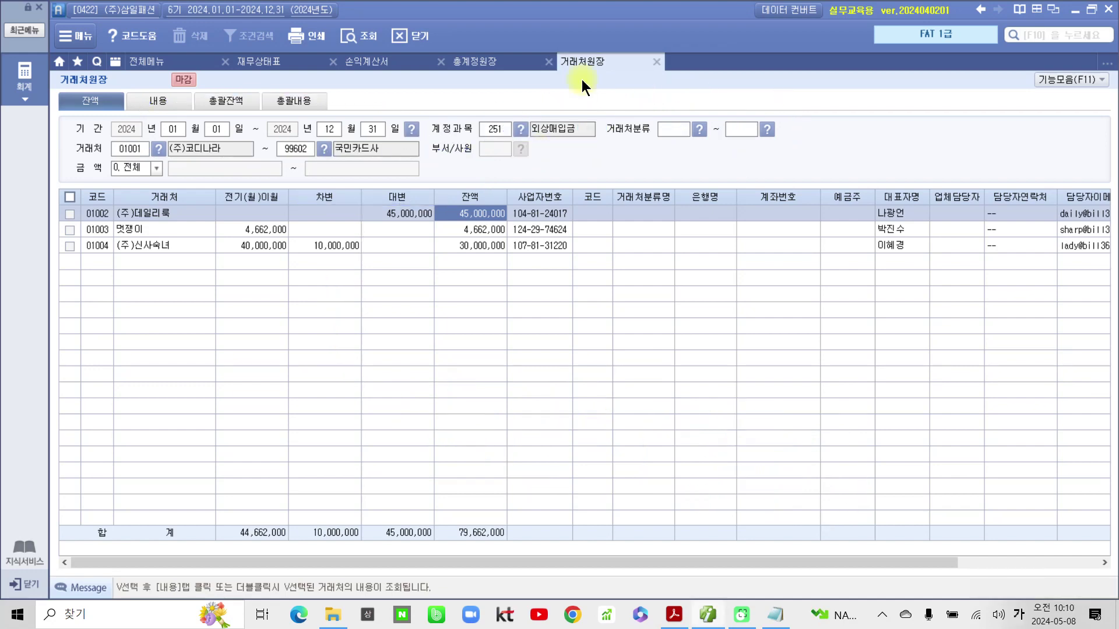
# Step: Switch to the PDF workbook and highlight the phrase 전기분 당좌비율은 얼마인가 in question 03
pyautogui.click(674, 620)
pyautogui.scroll(-5, 317, 483)
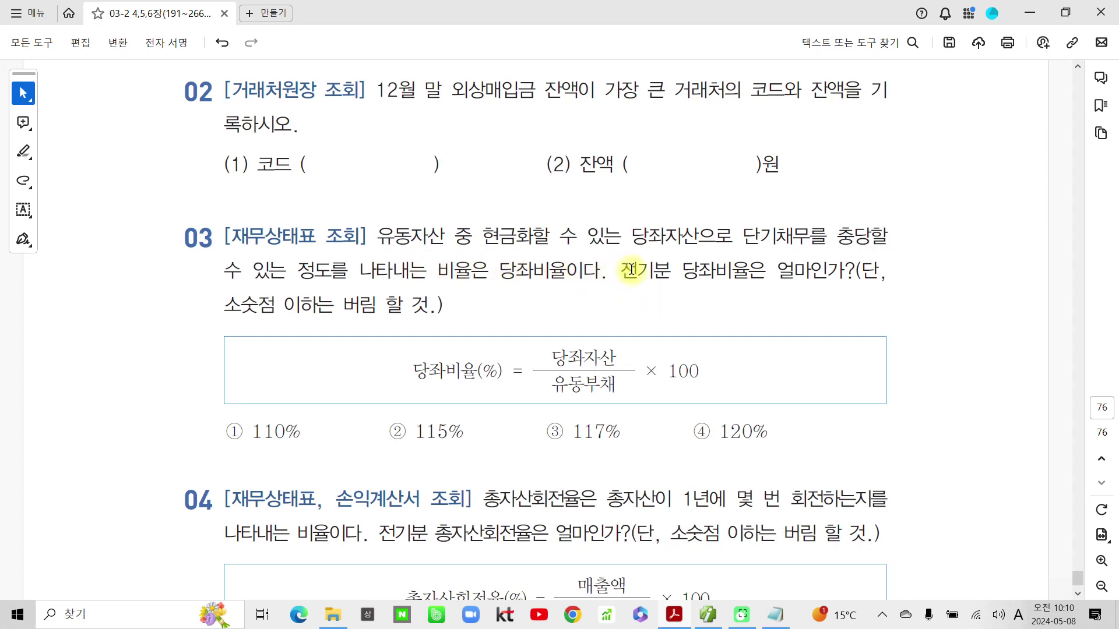
pyautogui.moveTo(621, 271); pyautogui.dragTo(844, 271)
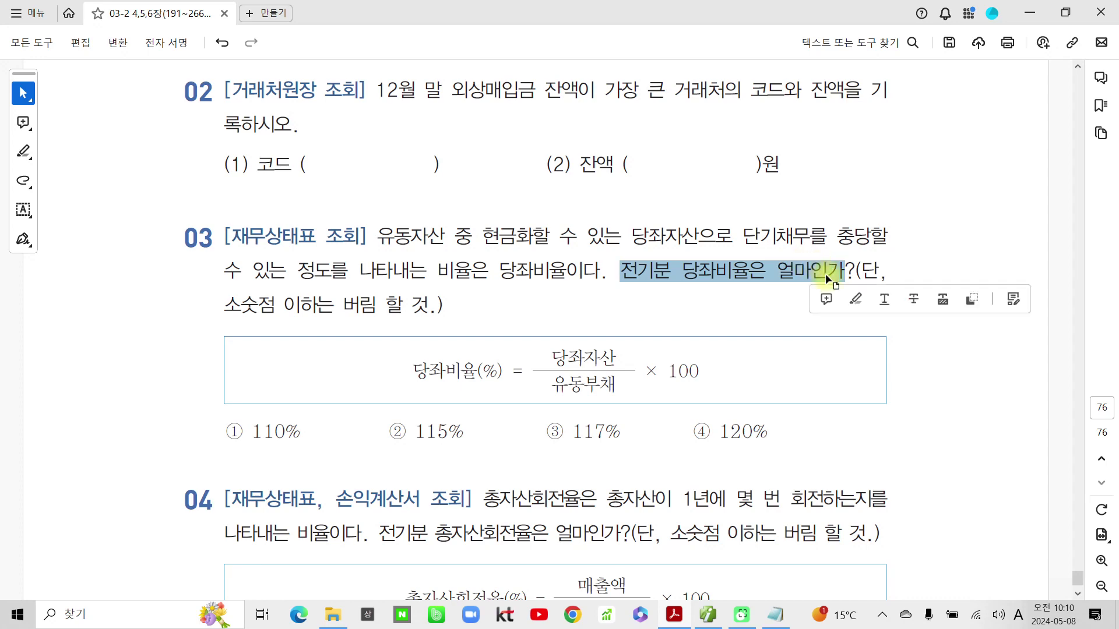
pyautogui.click(852, 298)
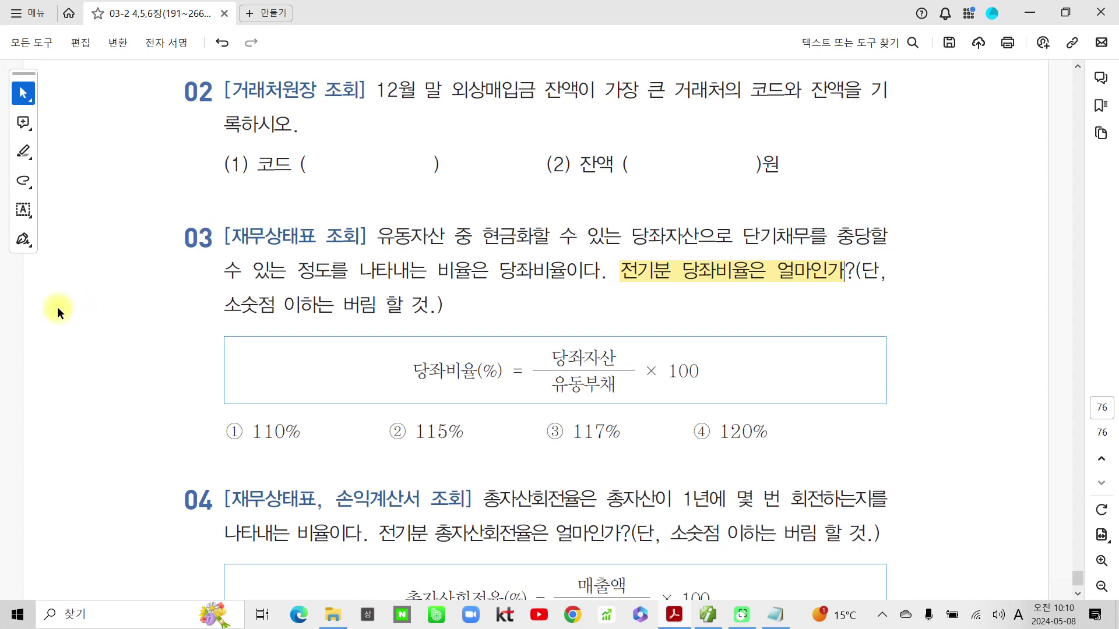
pyautogui.moveTo(157, 222)
pyautogui.mouseDown()
pyautogui.moveTo(236, 268)
pyautogui.moveTo(940, 439)
pyautogui.moveTo(966, 459)
pyautogui.mouseUp()
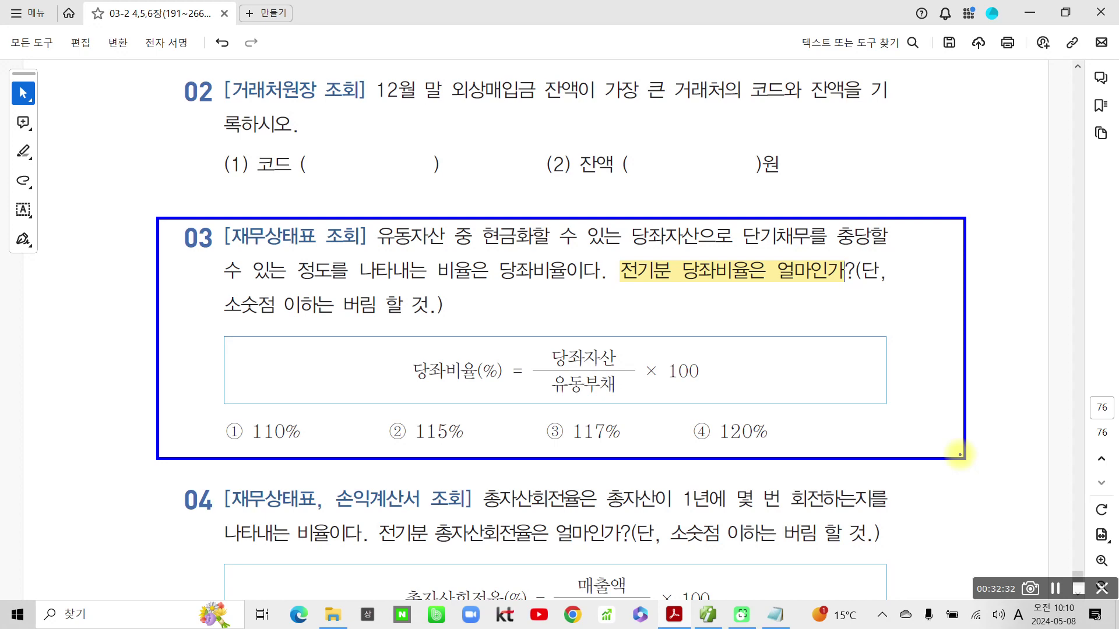
pyautogui.moveTo(610, 284); pyautogui.dragTo(847, 295)
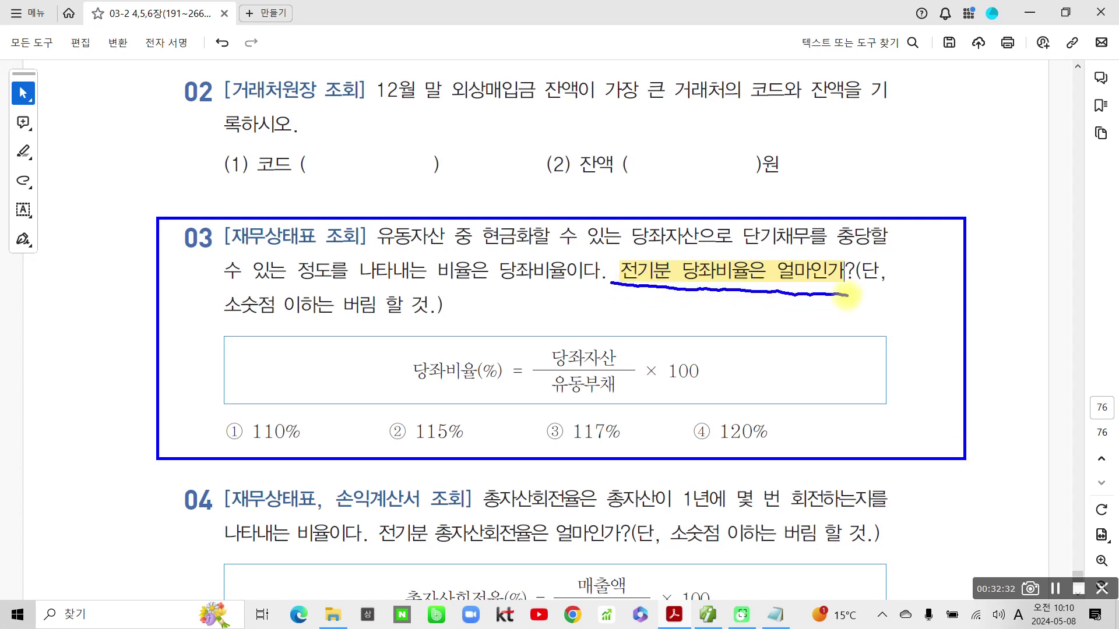
pyautogui.moveTo(225, 325)
pyautogui.mouseDown()
pyautogui.moveTo(420, 324)
pyautogui.moveTo(390, 392)
pyautogui.mouseUp()
pyautogui.moveTo(725, 328); pyautogui.dragTo(739, 389)
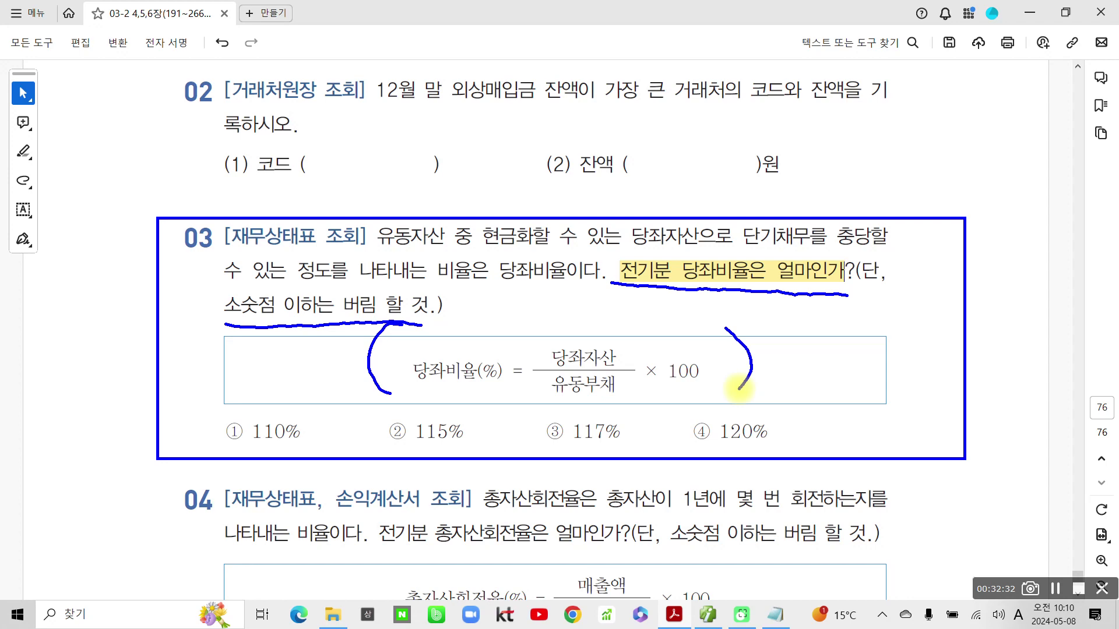
pyautogui.moveTo(374, 255); pyautogui.dragTo(869, 249)
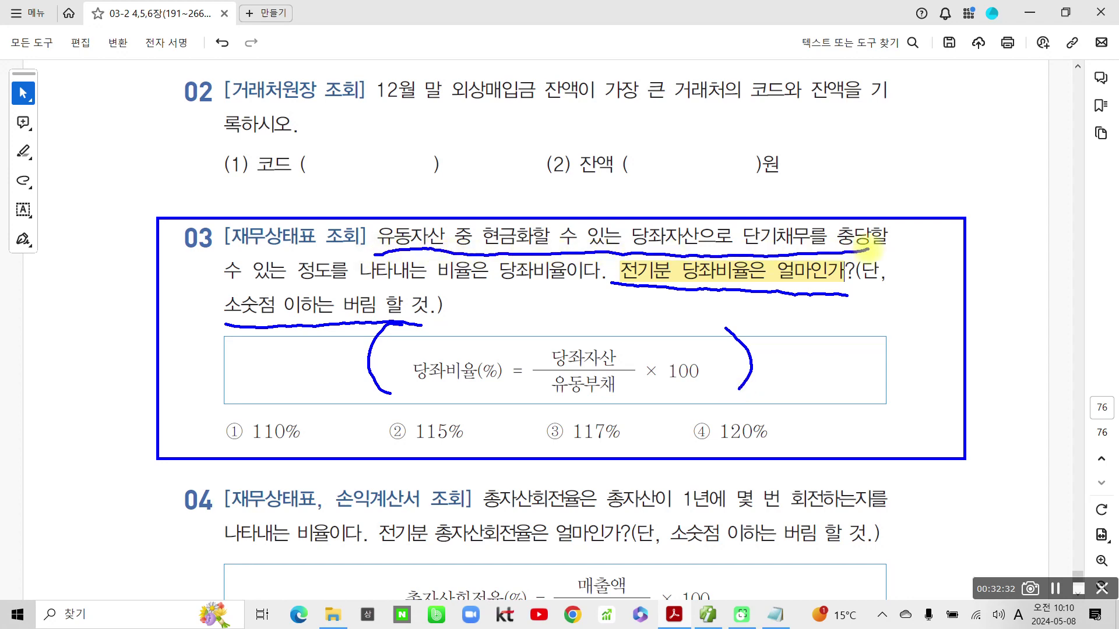
pyautogui.moveTo(216, 287); pyautogui.dragTo(588, 289)
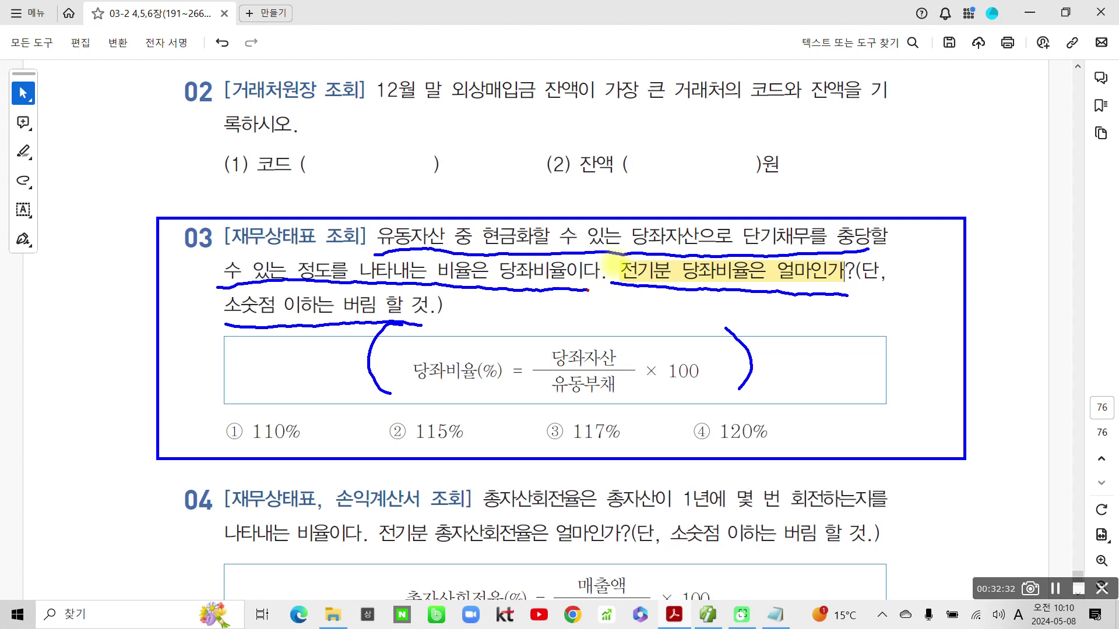
pyautogui.moveTo(615, 259)
pyautogui.mouseDown()
pyautogui.moveTo(827, 303)
pyautogui.moveTo(682, 244)
pyautogui.moveTo(683, 300)
pyautogui.moveTo(841, 303)
pyautogui.mouseUp()
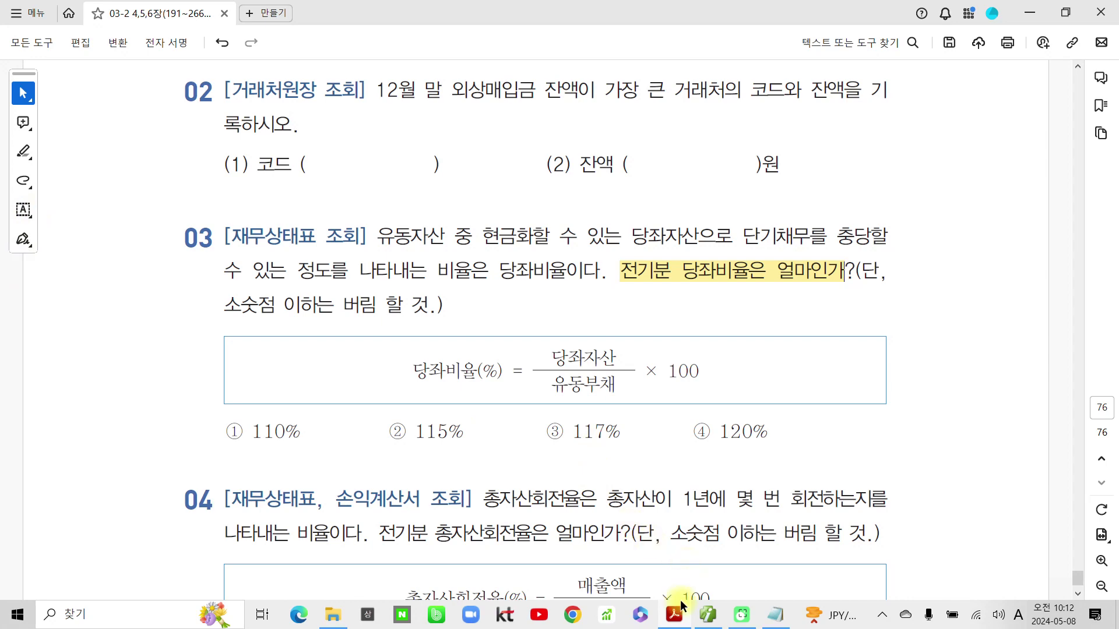
# Step: Switch back to the accounting program, close 전체메뉴, and show the 당좌자산 section of the 재무상태표
pyautogui.click(707, 615)
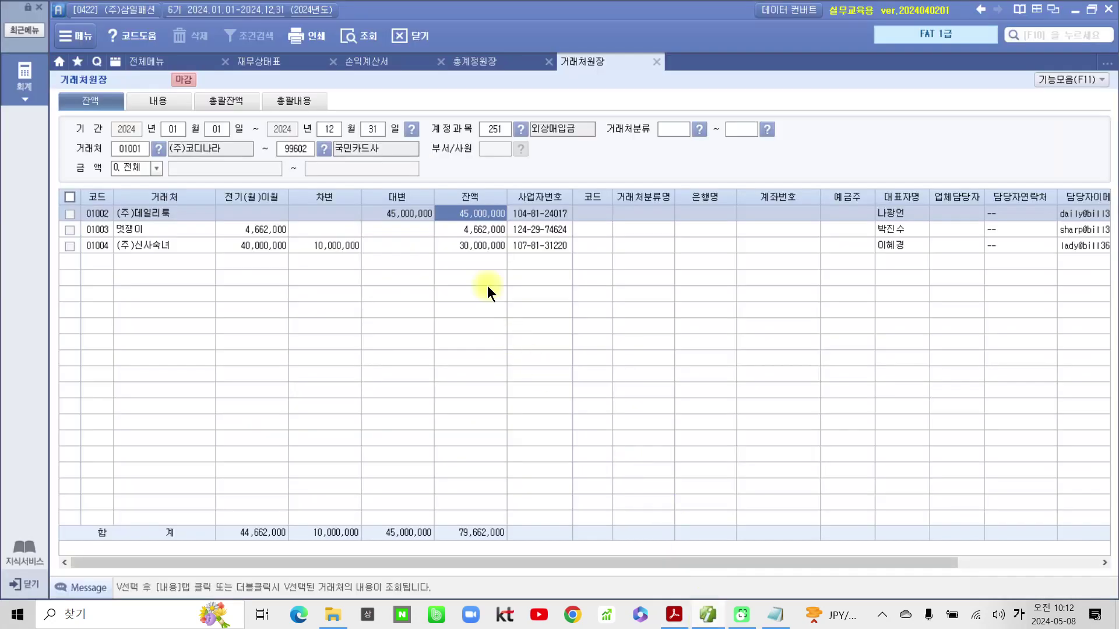
pyautogui.click(225, 61)
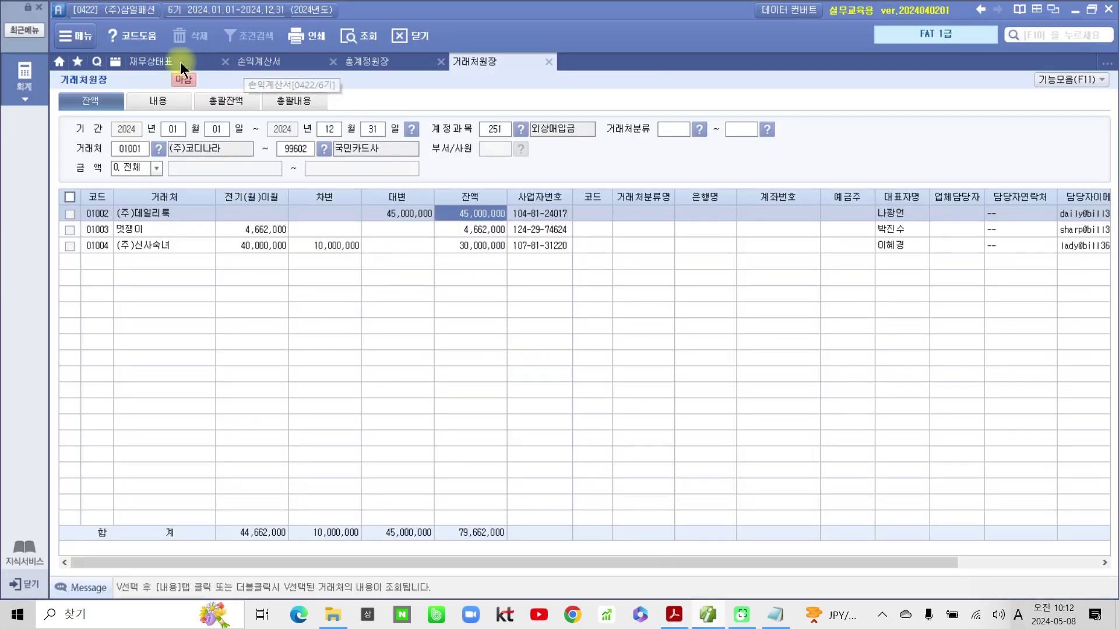
pyautogui.click(156, 61)
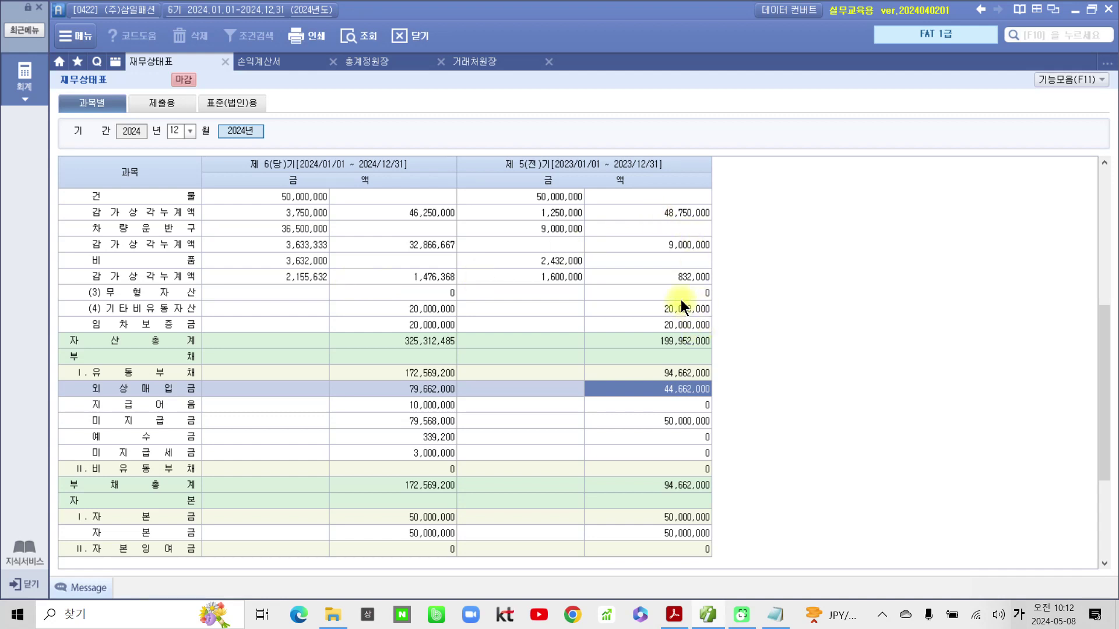
pyautogui.scroll(6, 680, 300)
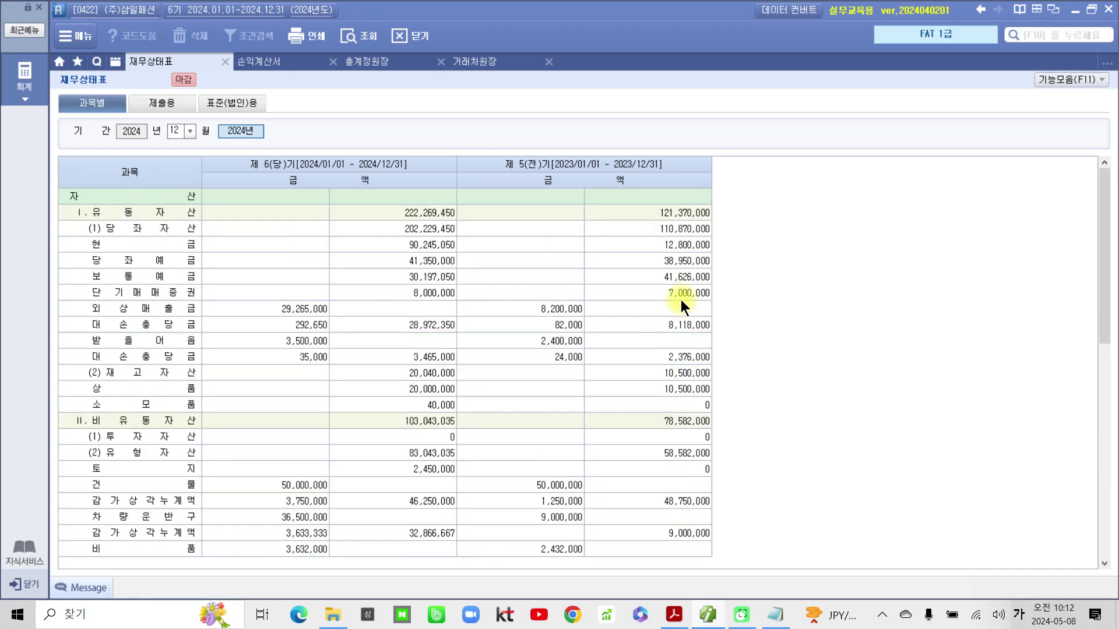
# Step: Open the calculator from the 제 5(전)기 당좌자산 amount, delete its spare second line, and add 110,870,000 as the first line
pyautogui.click(673, 232)
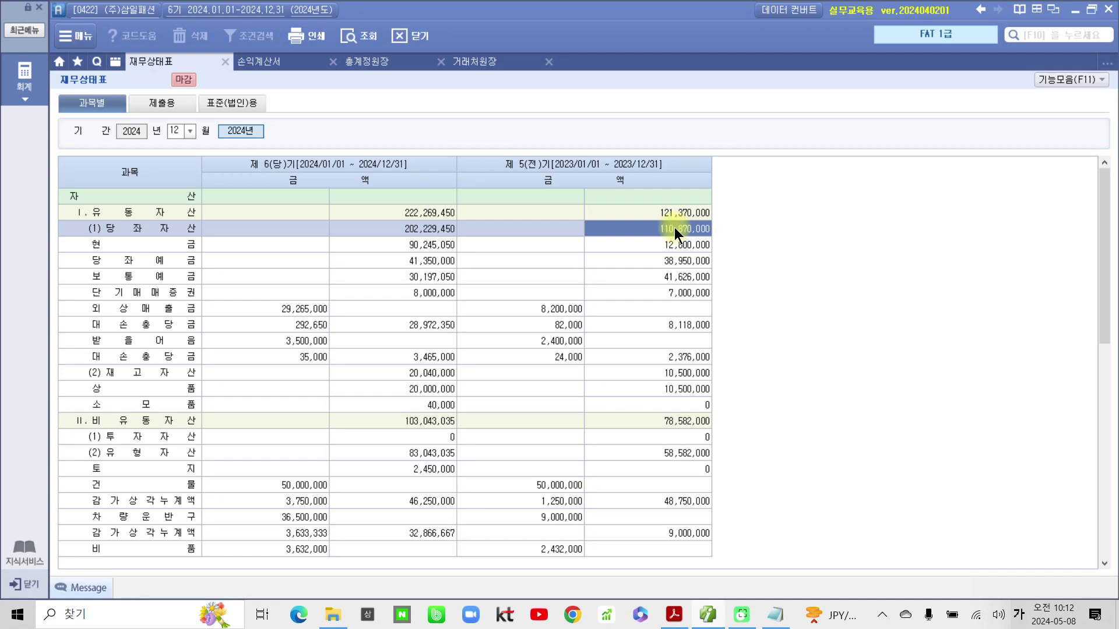
pyautogui.rightClick(675, 232)
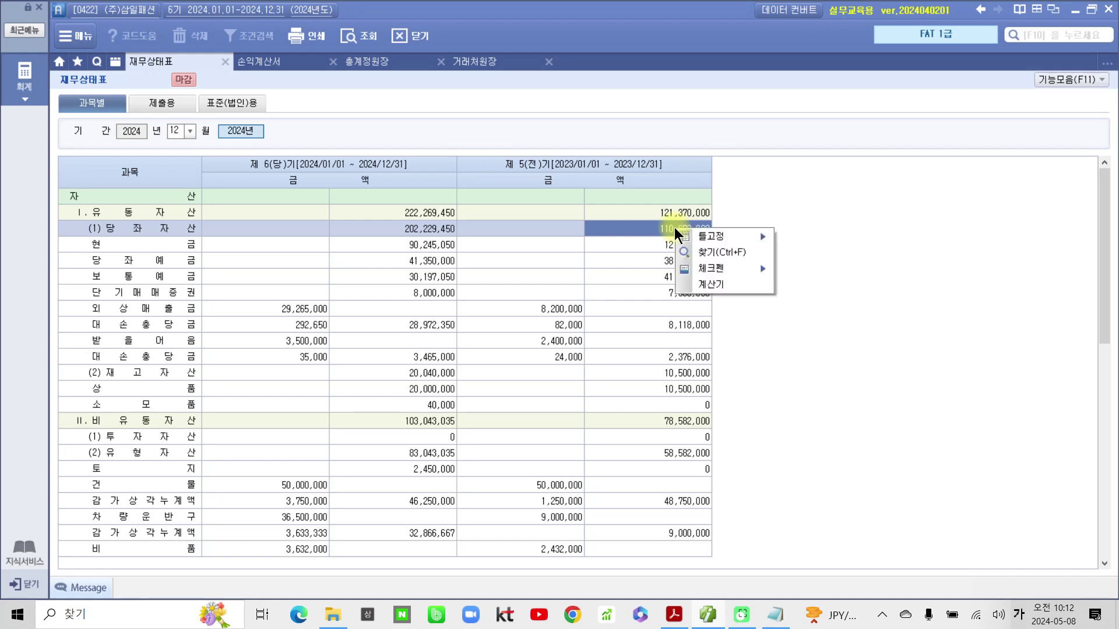
pyautogui.click(720, 289)
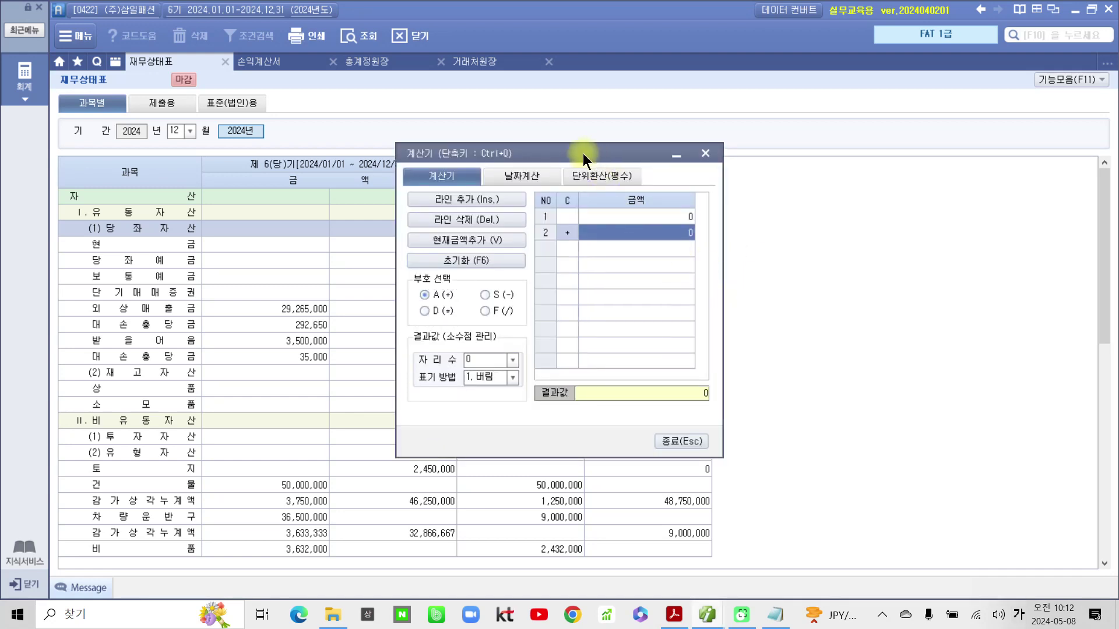
pyautogui.moveTo(583, 153); pyautogui.dragTo(420, 189)
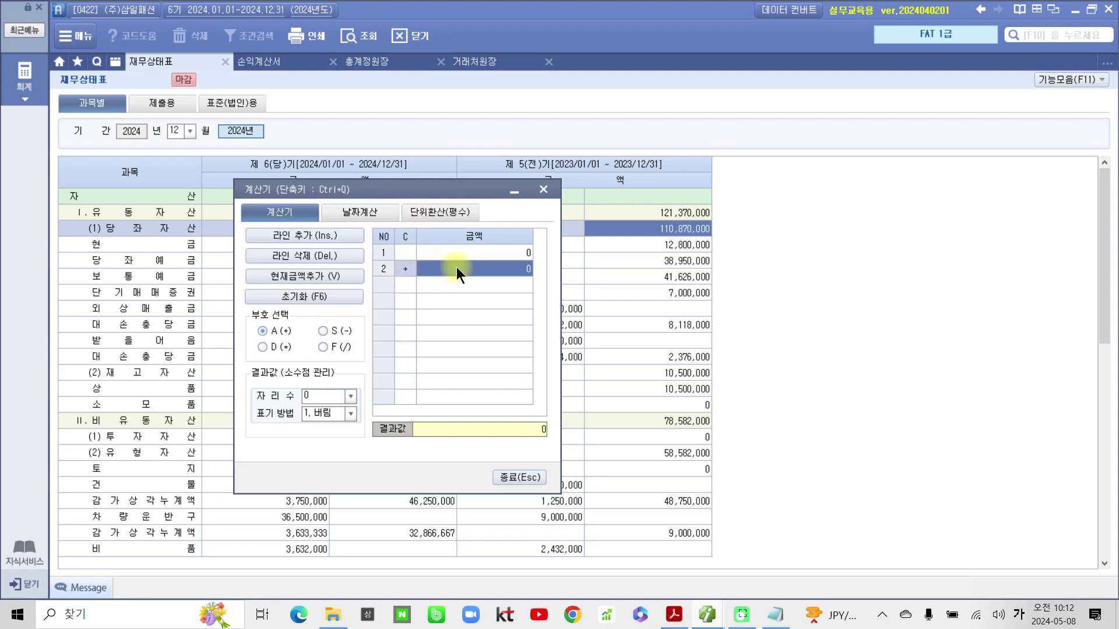
pyautogui.click(299, 260)
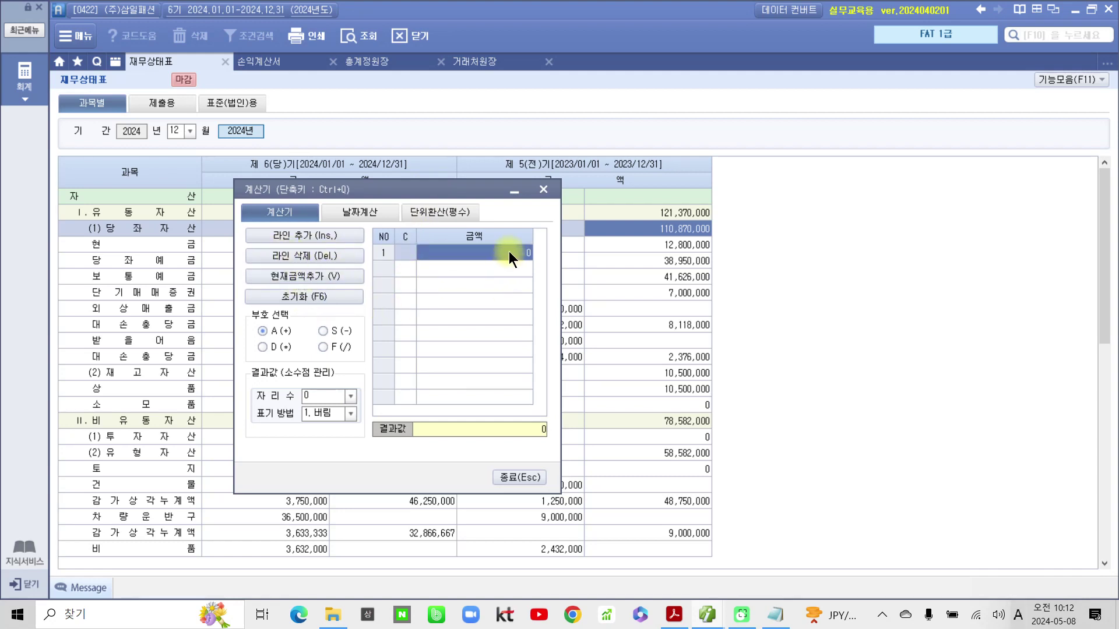
pyautogui.click(288, 275)
pyautogui.moveTo(390, 194); pyautogui.dragTo(382, 270)
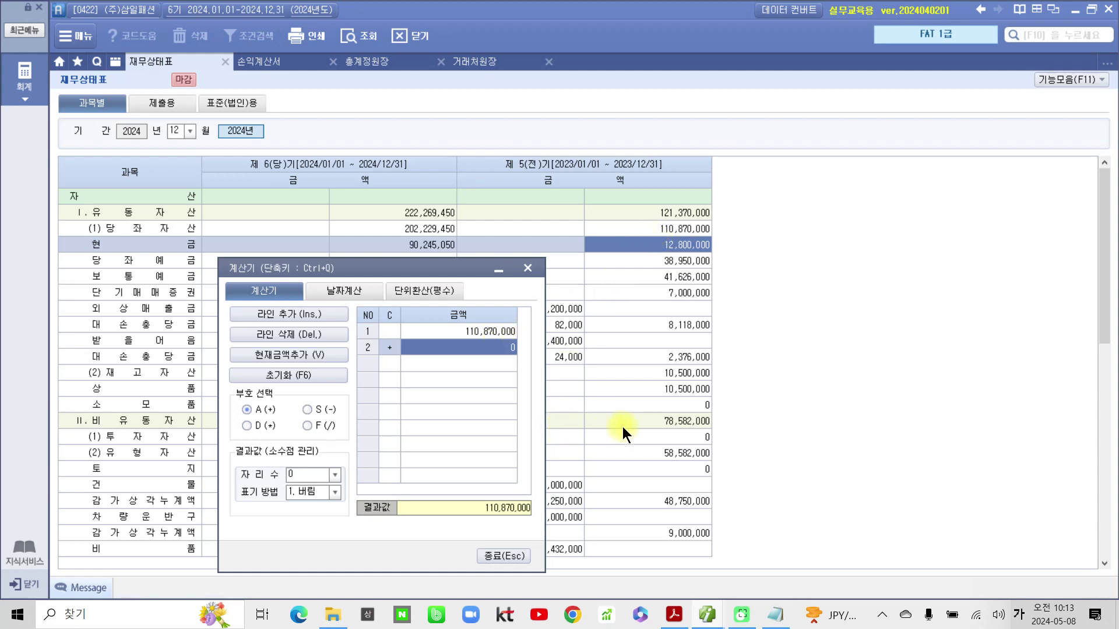
# Step: Add the 제 5(전)기 유동부채 amount 94,662,000 as the second calculator line and set its operator to division
pyautogui.click(621, 457)
pyautogui.scroll(-3, 628, 474)
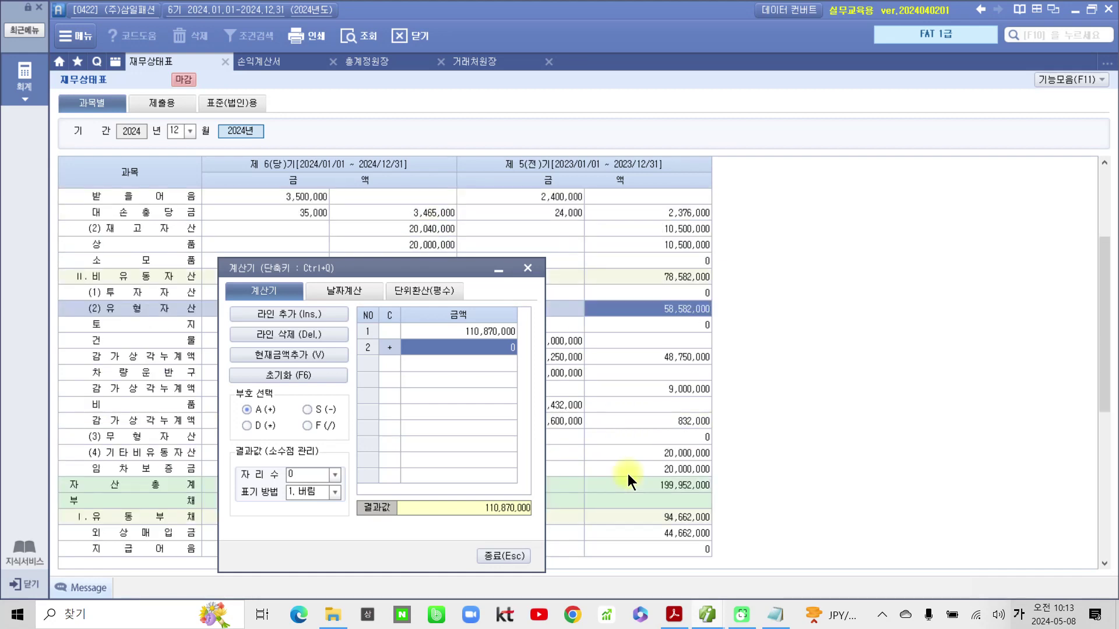
pyautogui.scroll(-3, 628, 473)
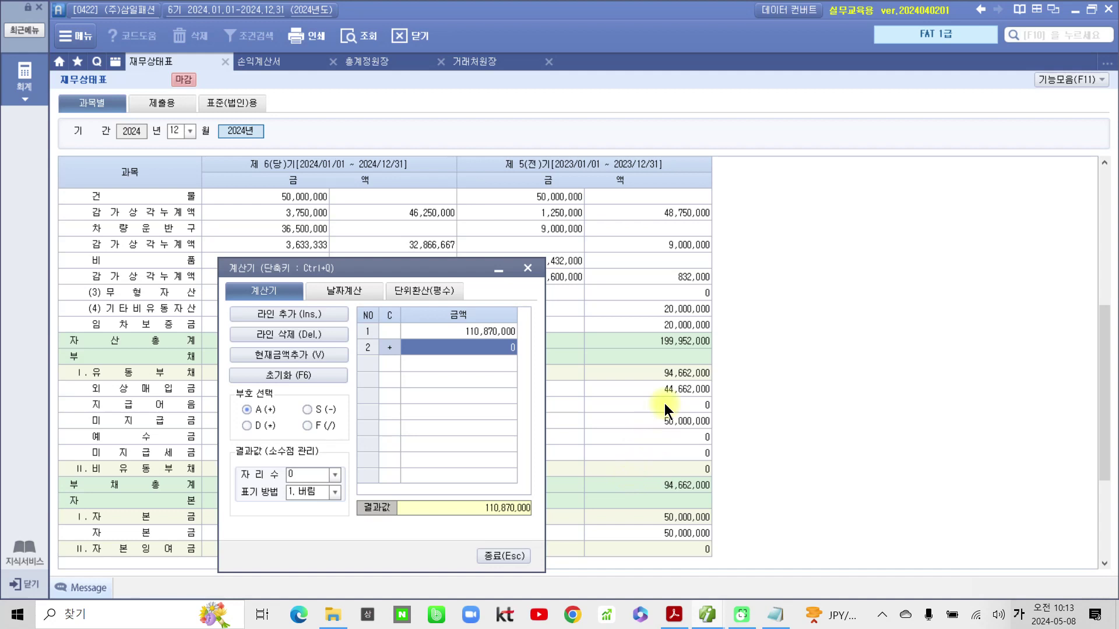
pyautogui.click(676, 373)
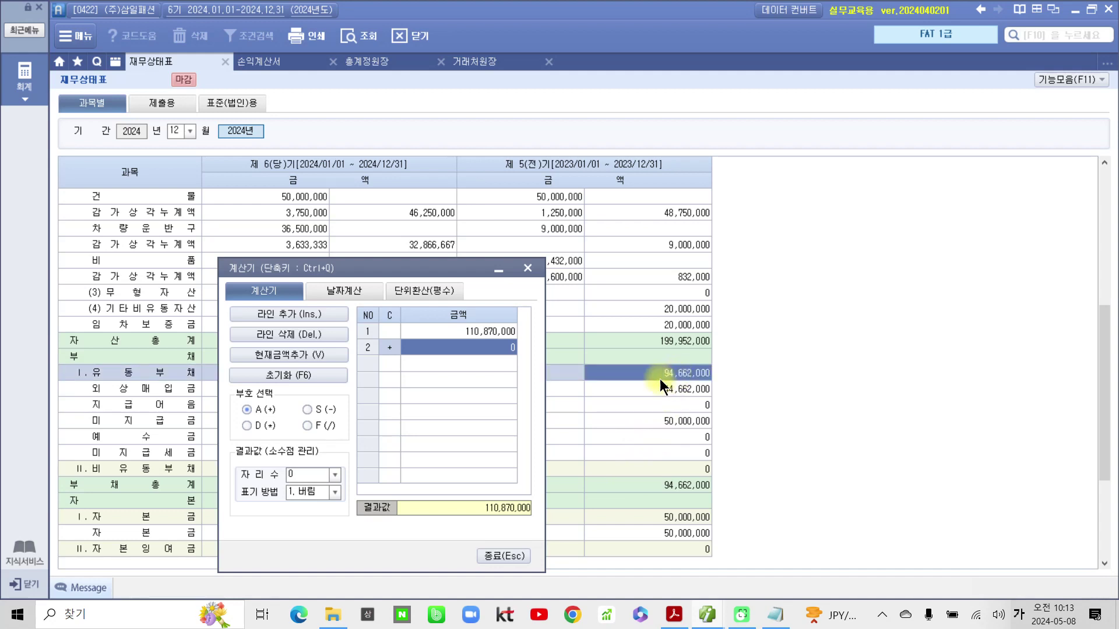
pyautogui.click(297, 353)
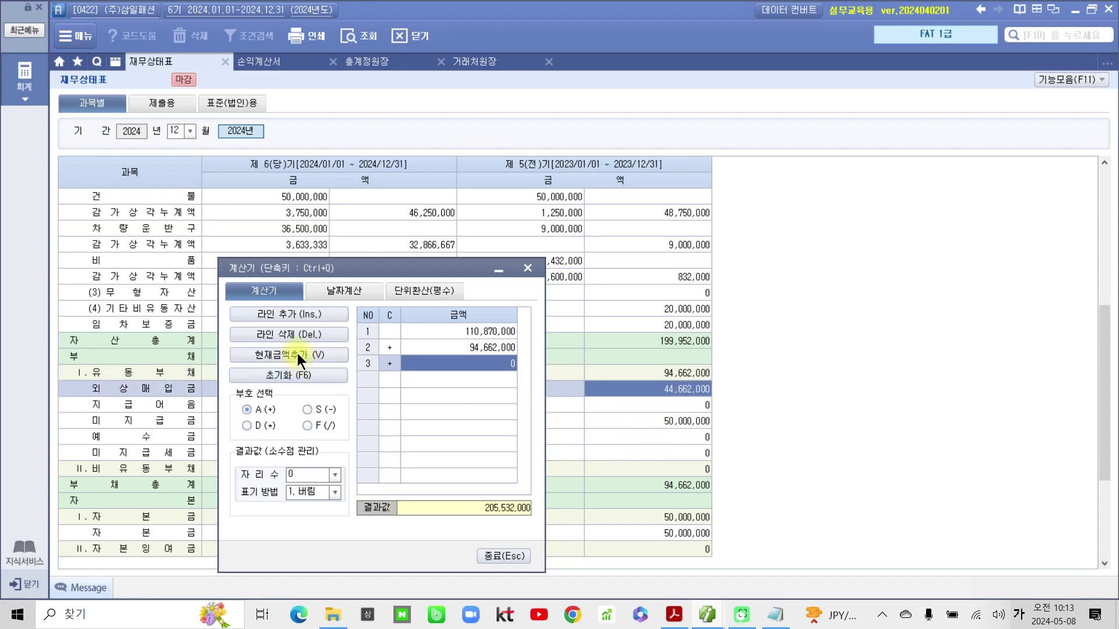
pyautogui.click(504, 346)
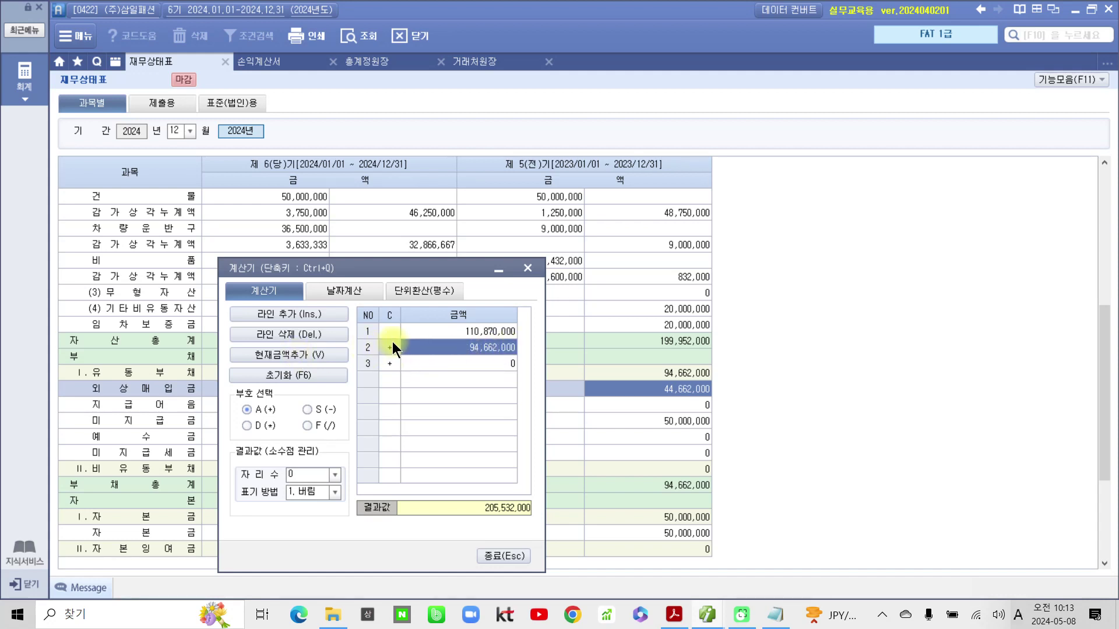
pyautogui.click(314, 425)
# Step: Set the third calculator line to multiply by 100 and close the calculator
pyautogui.click(415, 361)
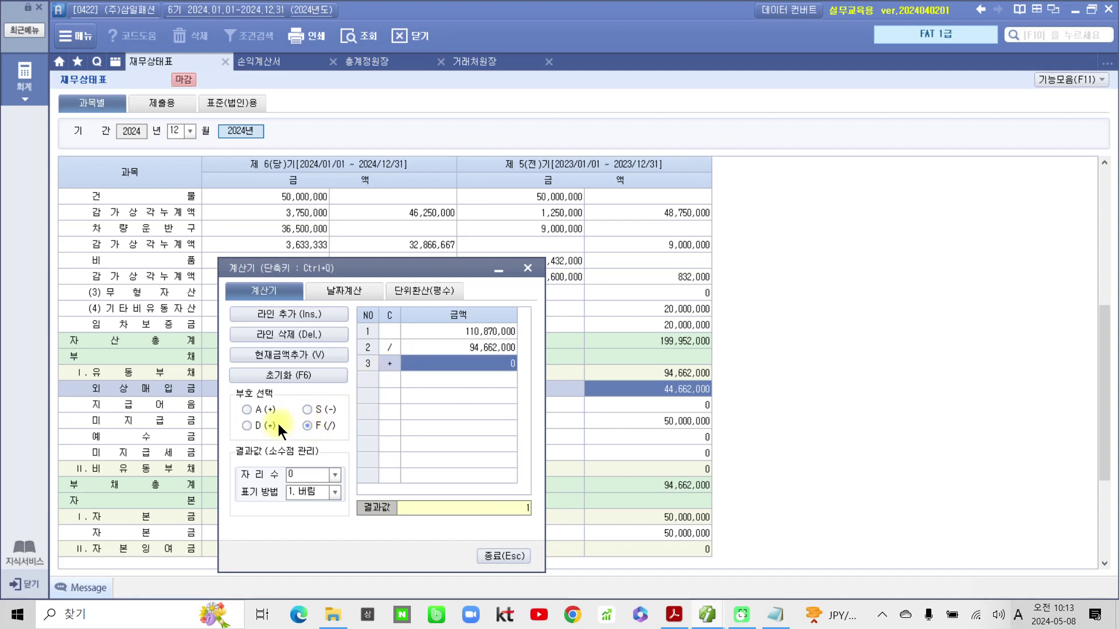
pyautogui.press('Hangul')
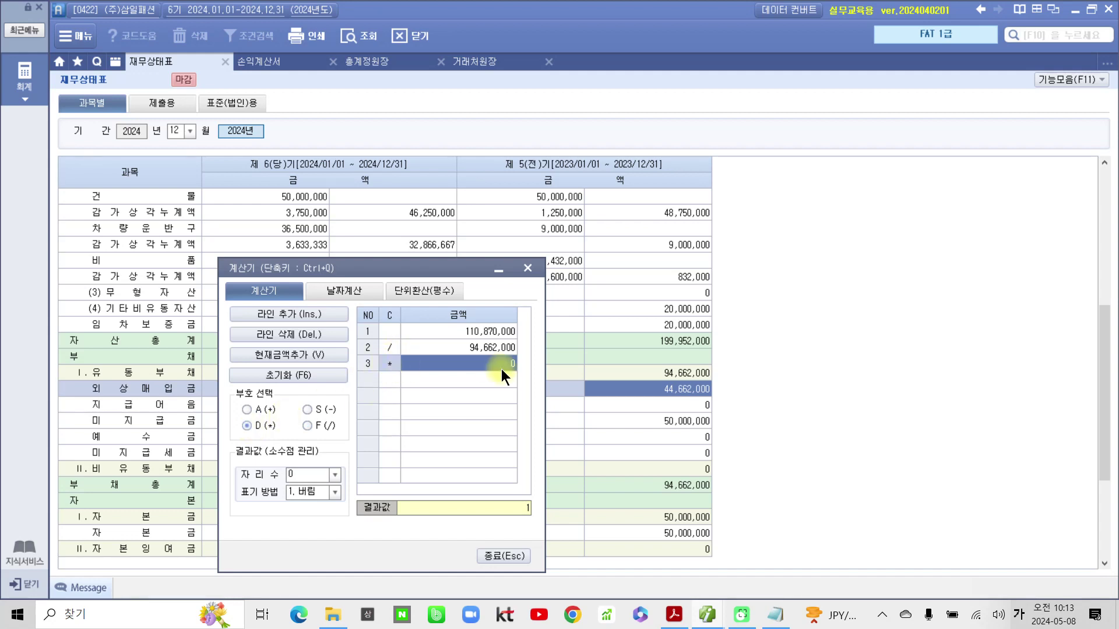
pyautogui.write('100')
pyautogui.press('Return')
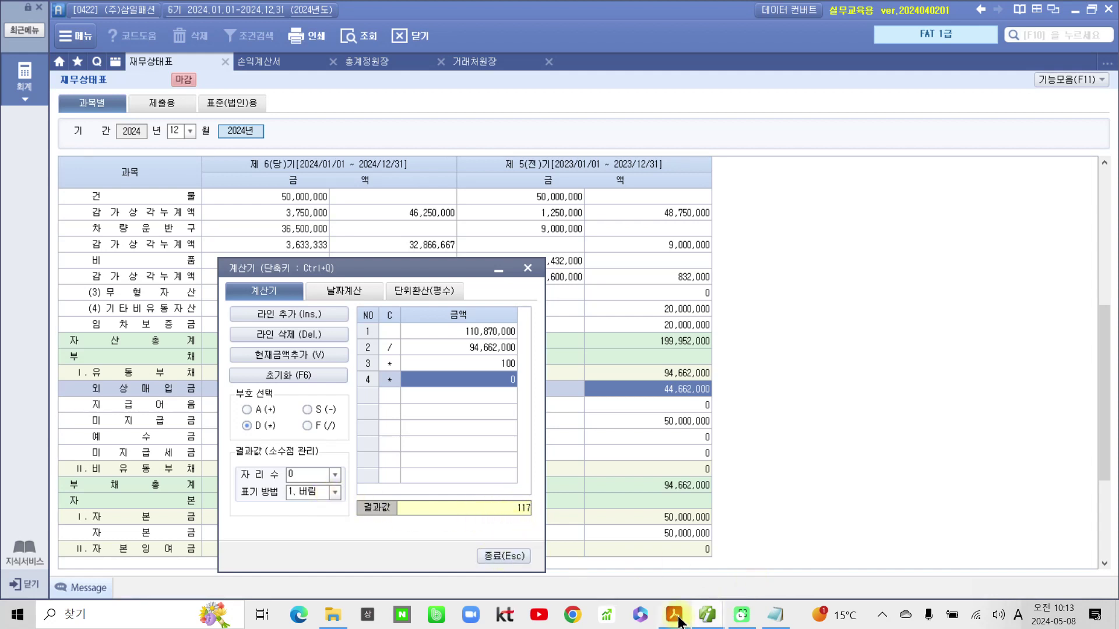
pyautogui.click(489, 558)
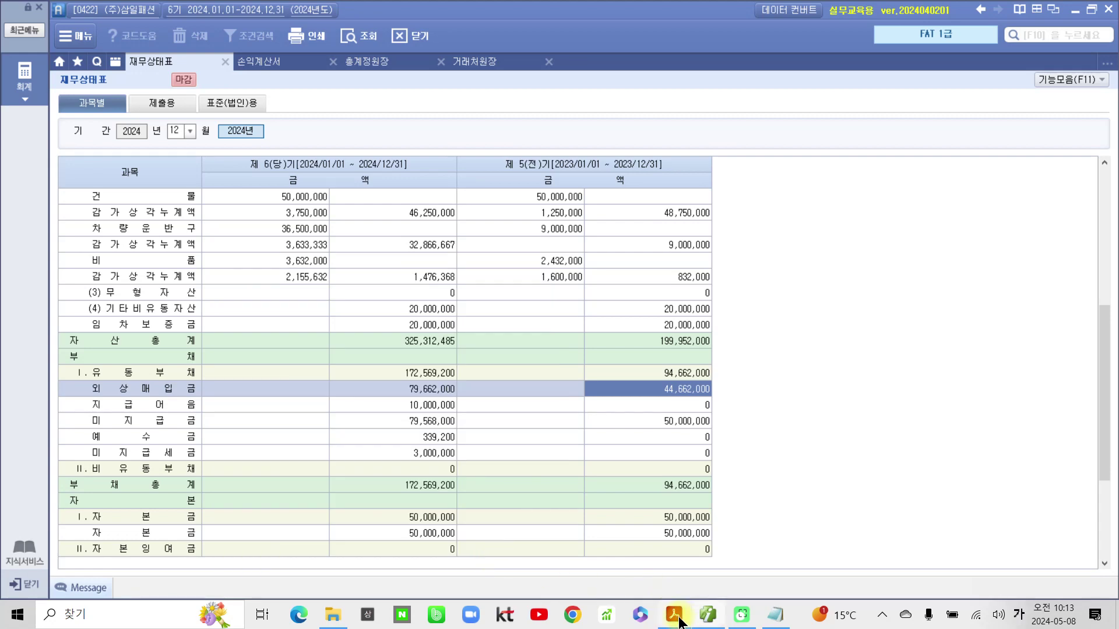
# Step: Switch to the PDF workbook and highlight answer choice ③ of question 03
pyautogui.click(679, 620)
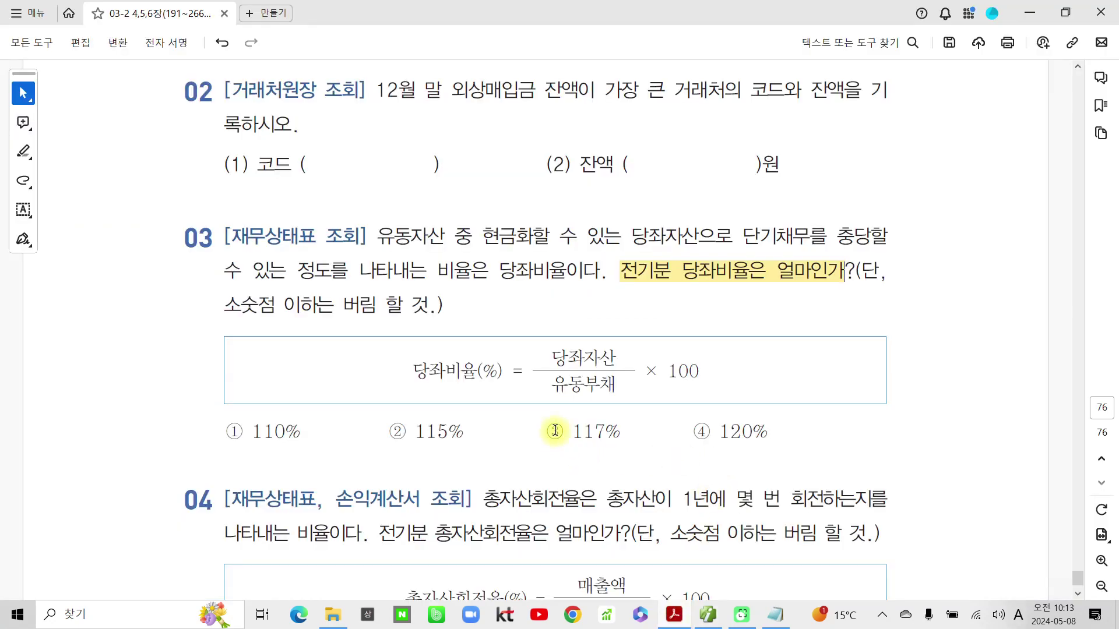
pyautogui.moveTo(546, 431); pyautogui.dragTo(564, 431)
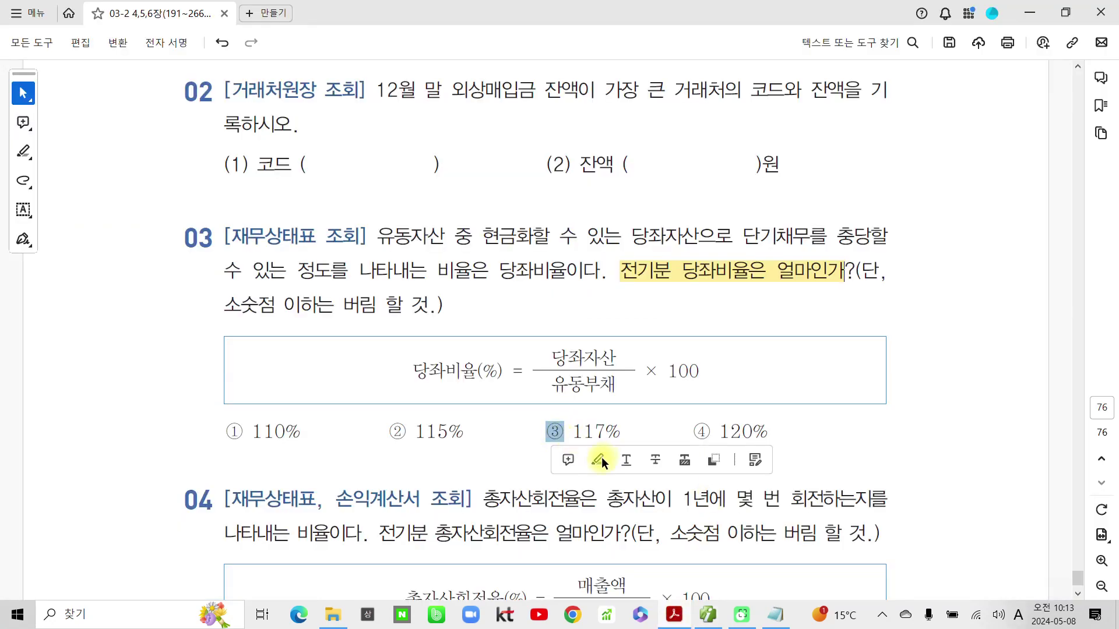
pyautogui.click(601, 460)
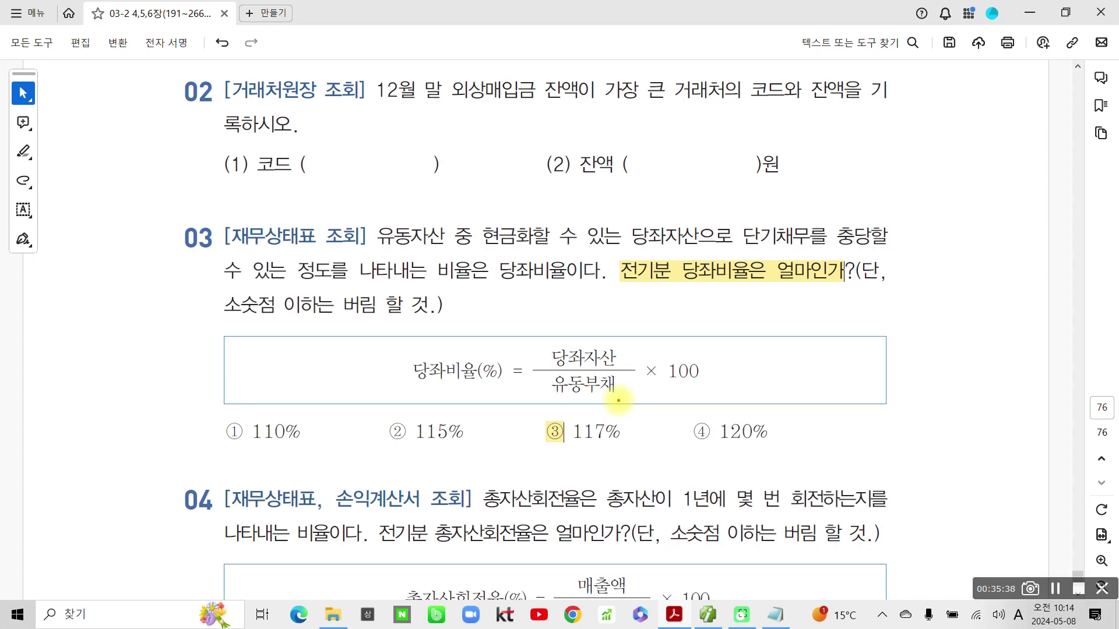
pyautogui.moveTo(158, 220)
pyautogui.mouseDown()
pyautogui.moveTo(295, 467)
pyautogui.moveTo(919, 466)
pyautogui.moveTo(954, 217)
pyautogui.moveTo(495, 208)
pyautogui.moveTo(107, 249)
pyautogui.mouseUp()
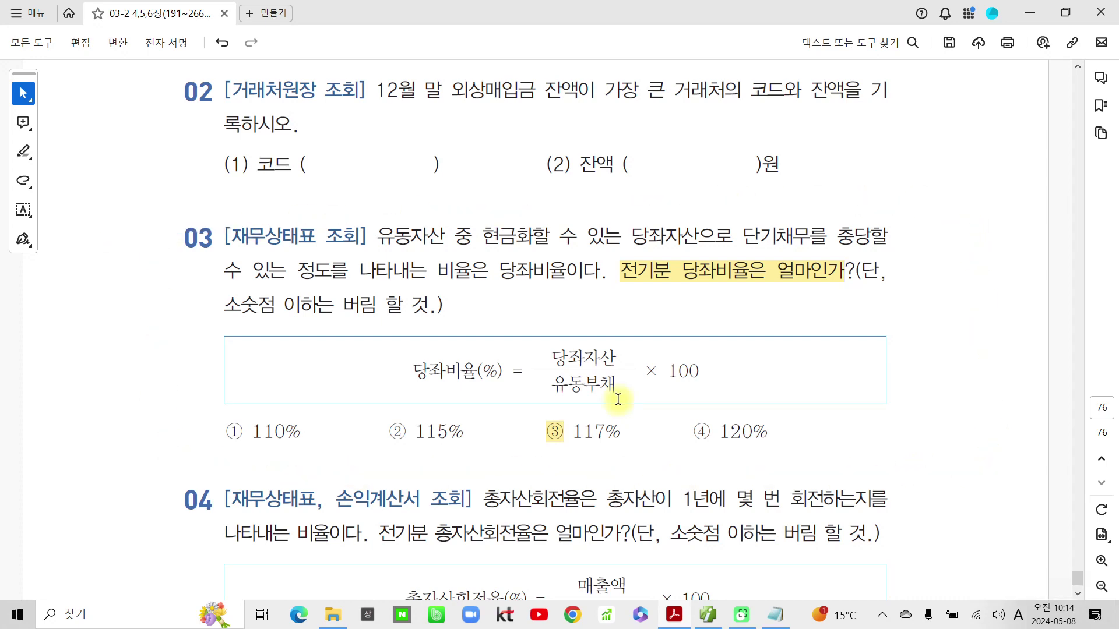
# Step: Highlight the phrase 전기분 총자산회전율은 in question 04, plus 매출액 and 총자산 in its formula
pyautogui.scroll(-5, 618, 399)
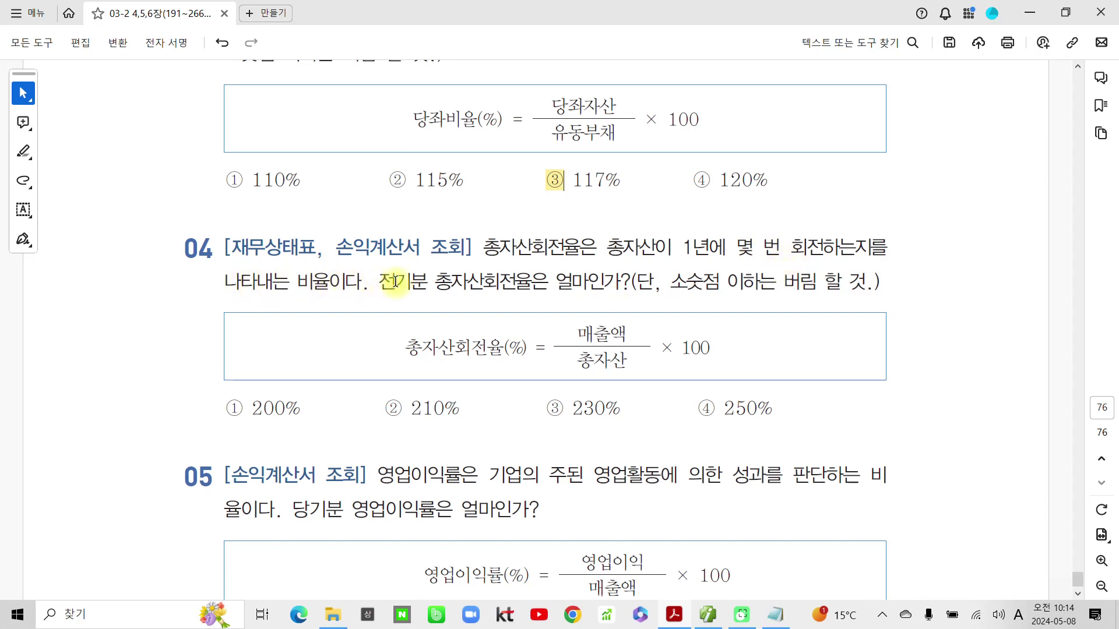
pyautogui.moveTo(379, 283); pyautogui.dragTo(547, 284)
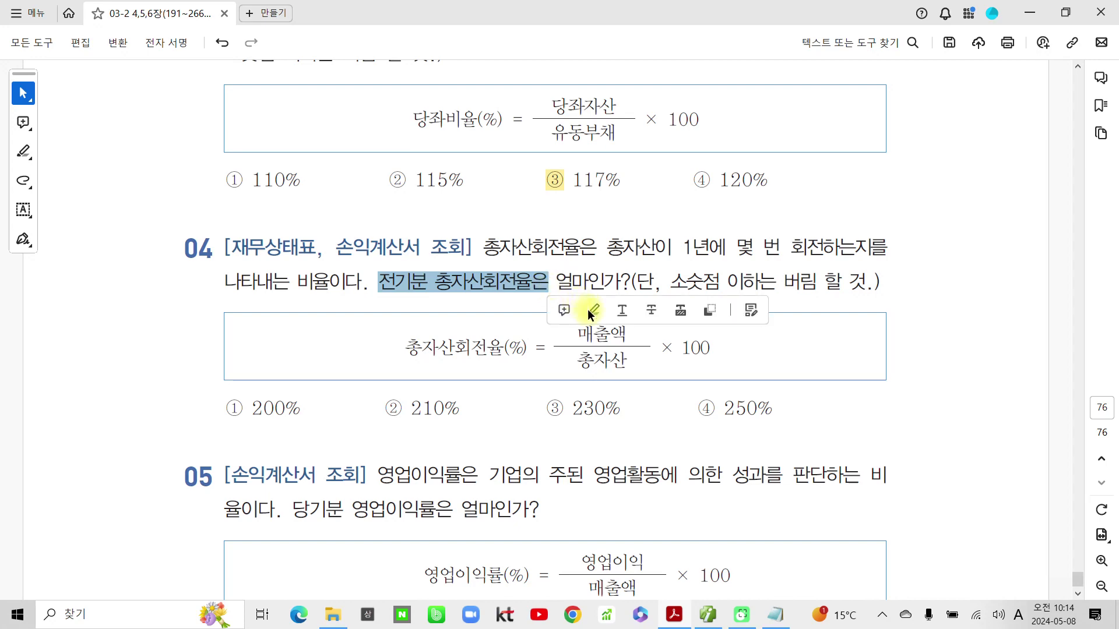
pyautogui.click(587, 309)
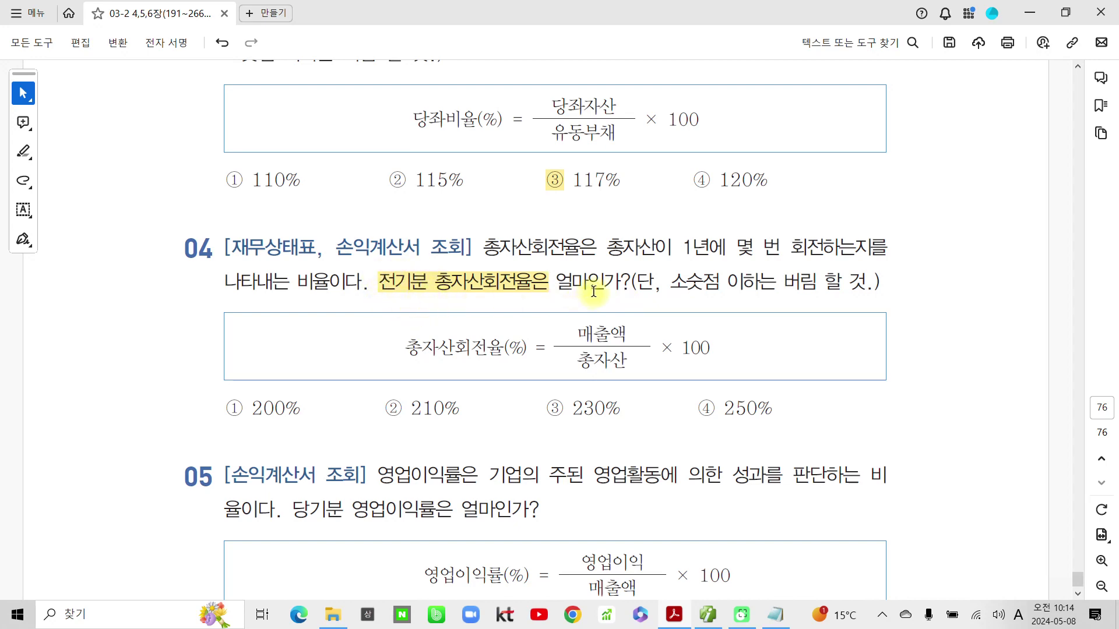
pyautogui.moveTo(574, 333); pyautogui.dragTo(627, 334)
pyautogui.click(666, 363)
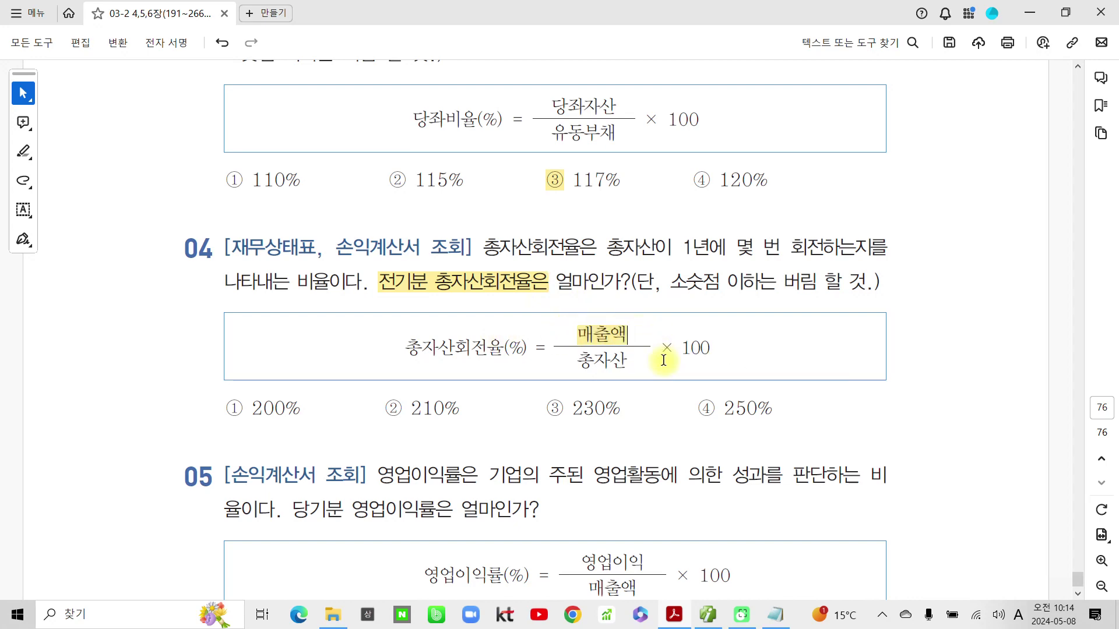
pyautogui.moveTo(577, 362); pyautogui.dragTo(623, 361)
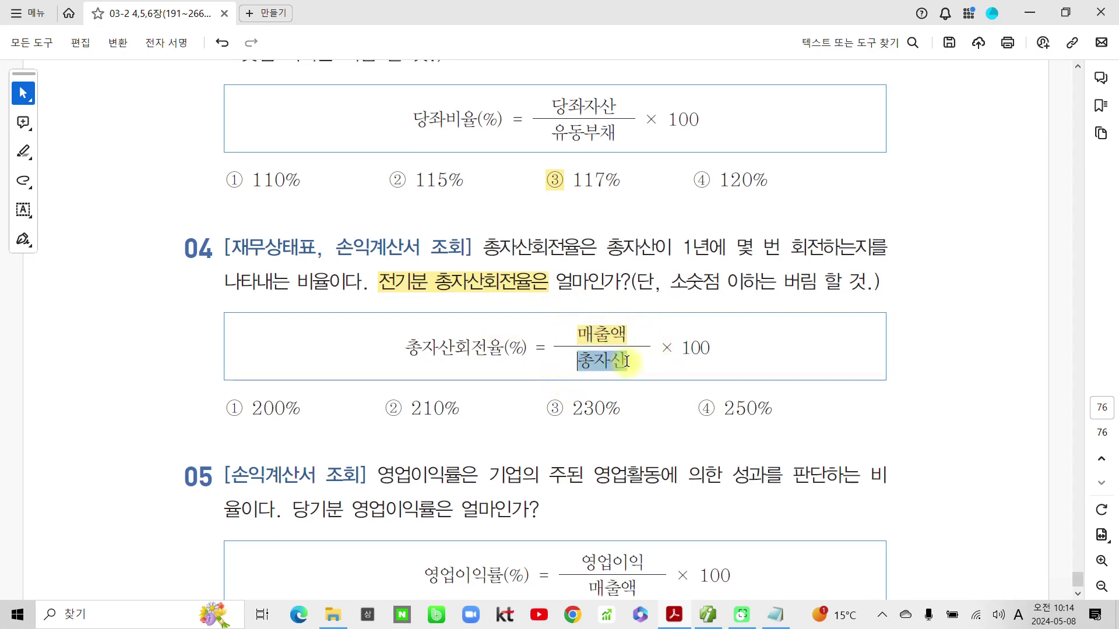
pyautogui.click(680, 386)
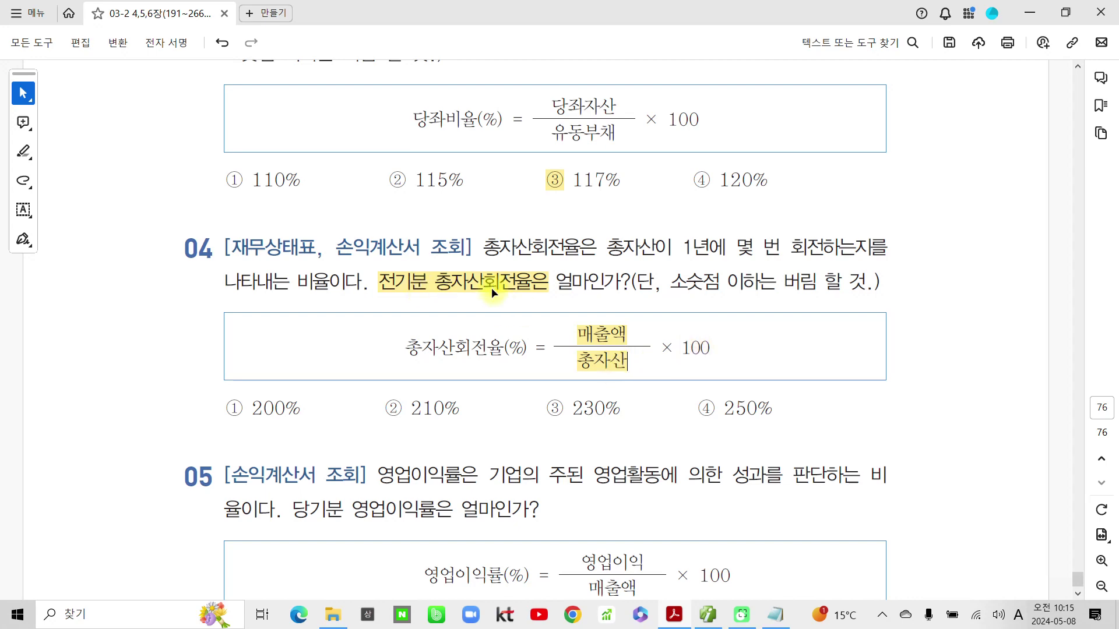
# Step: Switch to the accounting program, show the 손익계산서, and load the 제 5(전)기 매출액 500,516,000 as the calculator's first line
pyautogui.click(713, 619)
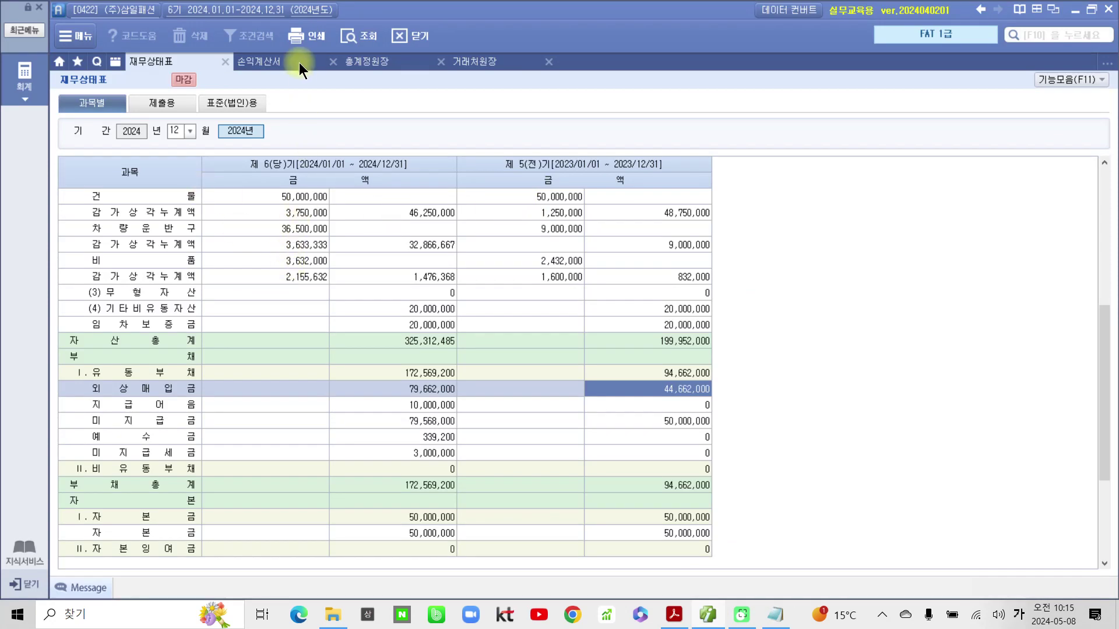
pyautogui.click(277, 64)
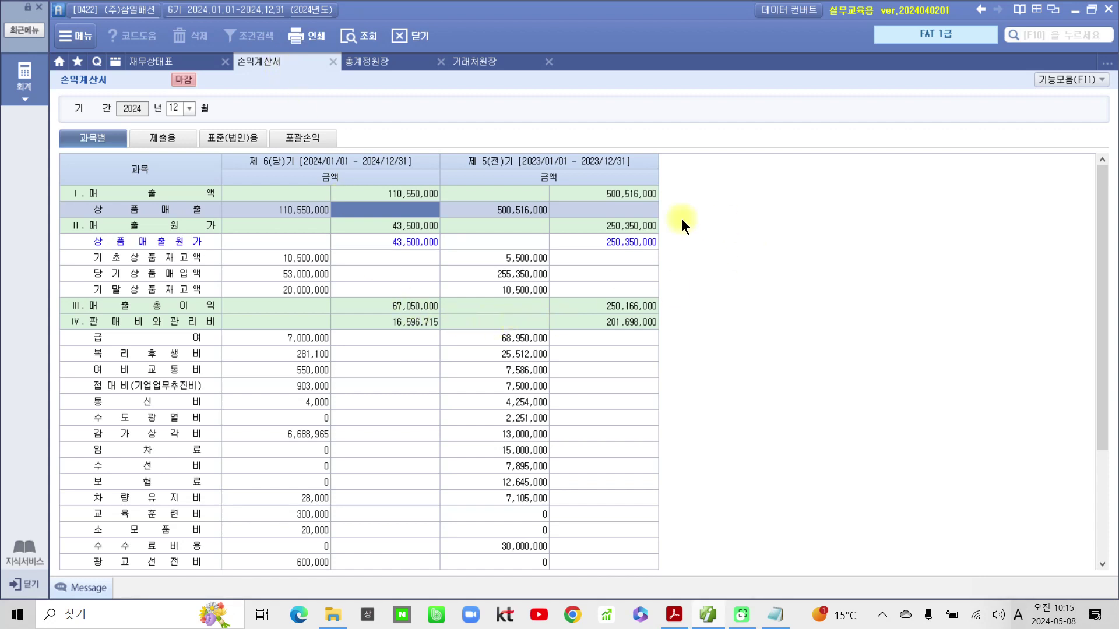
pyautogui.click(604, 194)
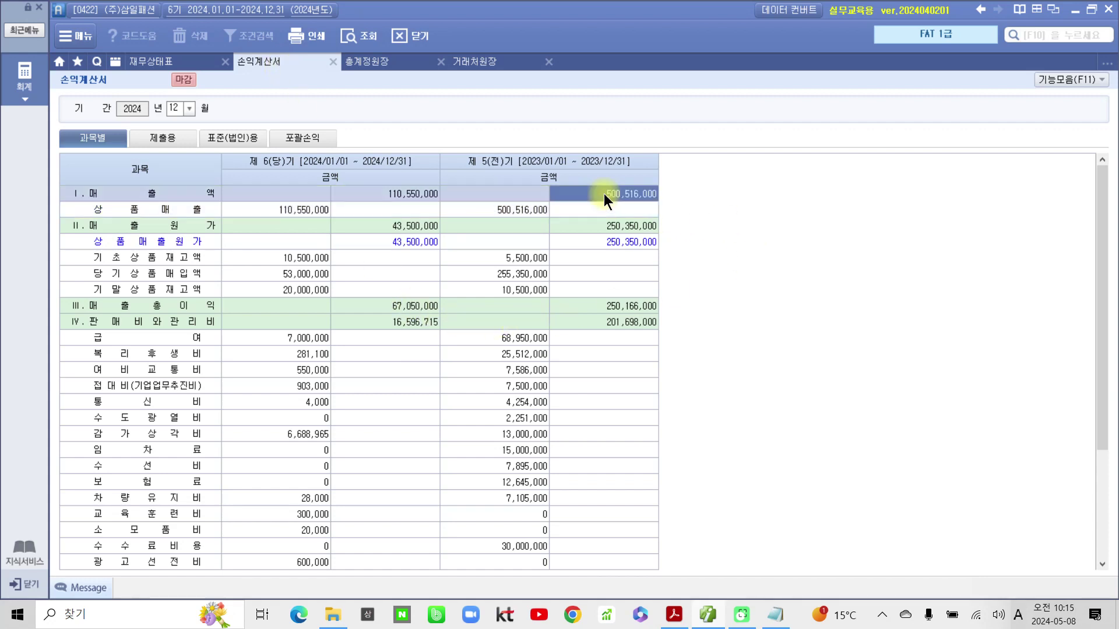
pyautogui.rightClick(634, 192)
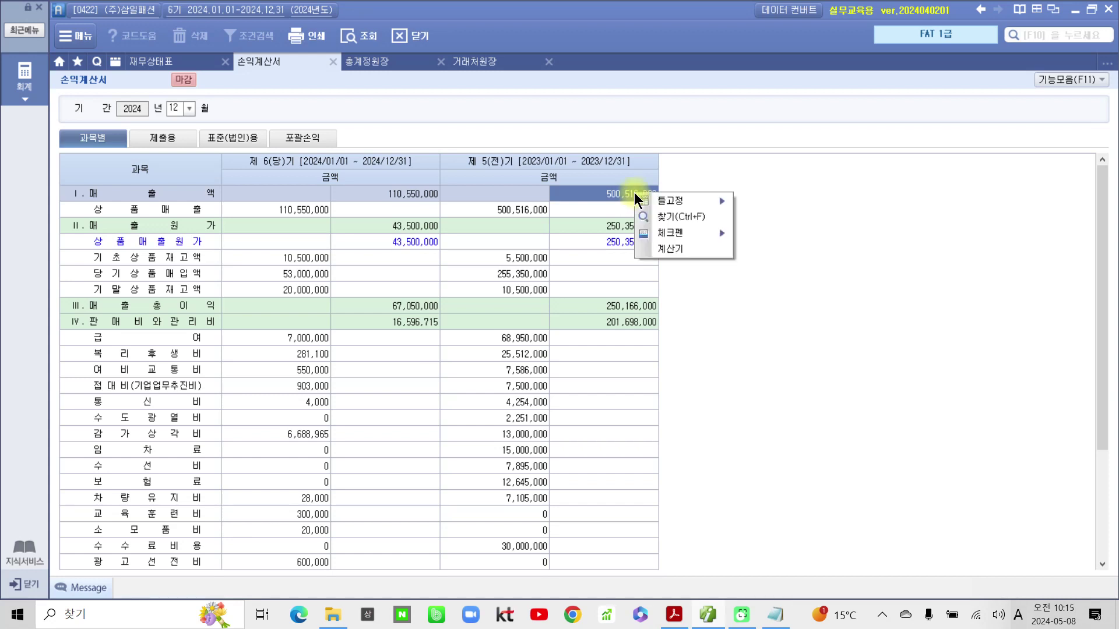
pyautogui.click(699, 245)
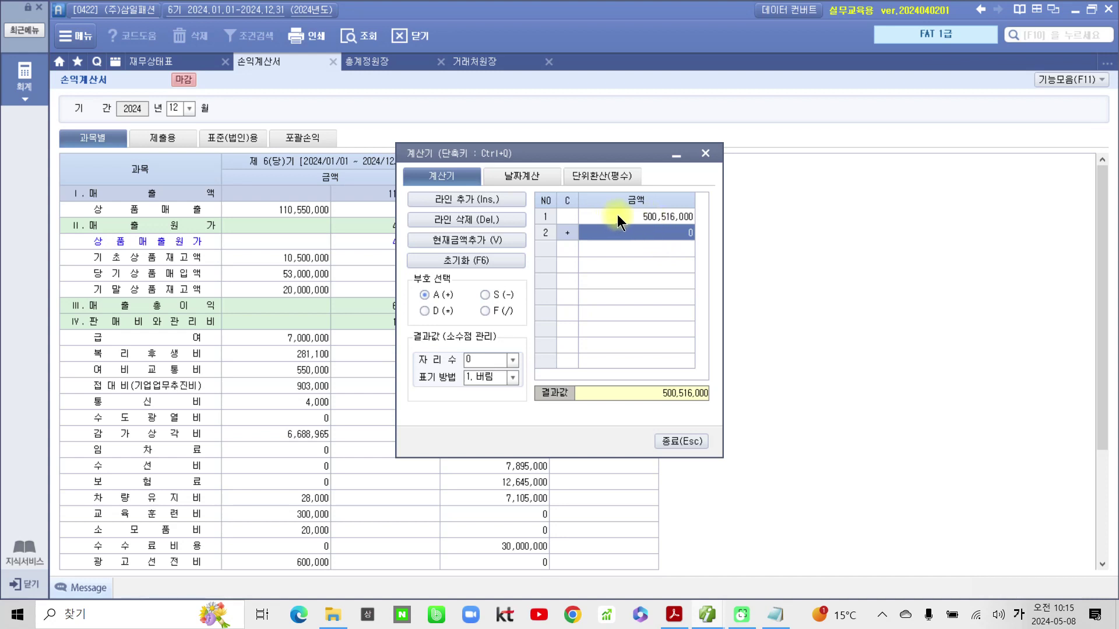
pyautogui.press('BackSpace')
# Step: Show the 재무상태표, move the calculator off the amounts, and select the 제 5(전)기 자산총계 amount
pyautogui.click(152, 61)
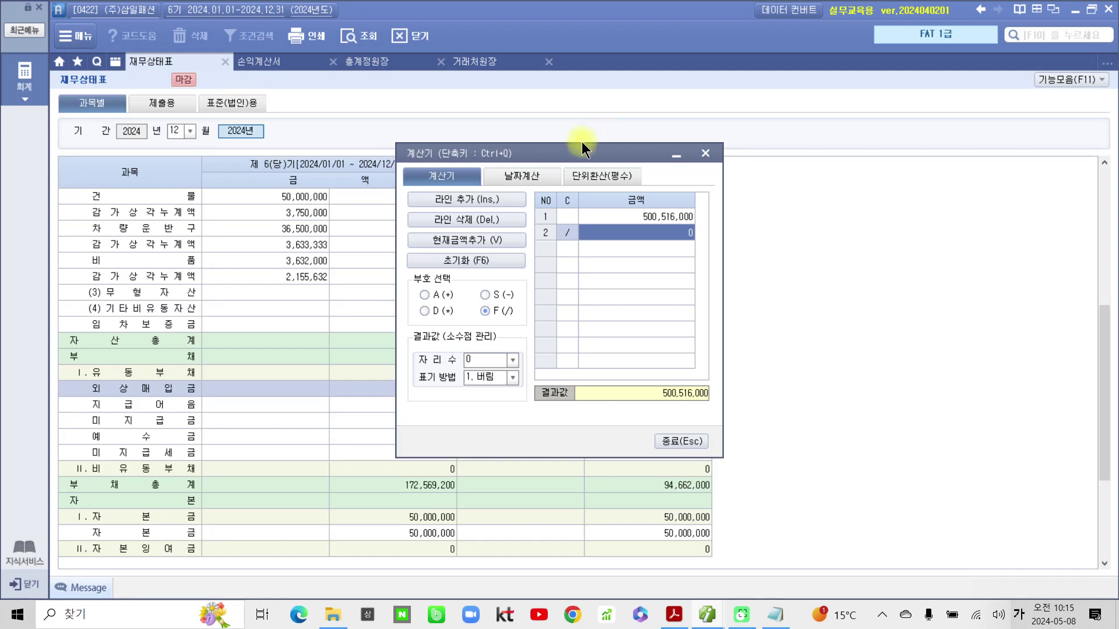
pyautogui.moveTo(523, 153); pyautogui.dragTo(374, 246)
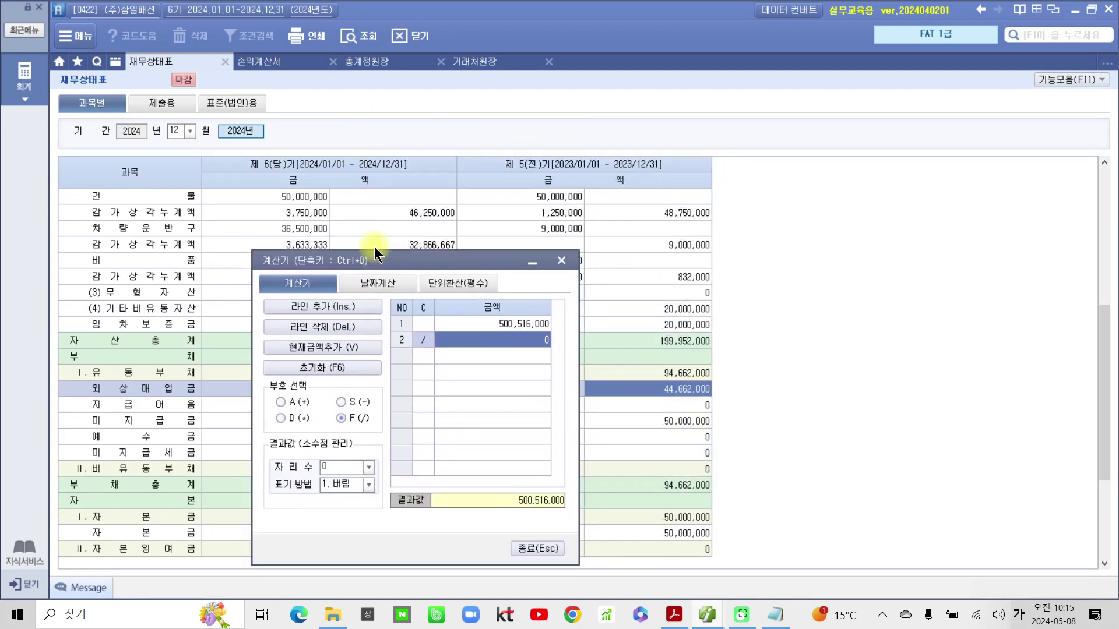
pyautogui.click(653, 341)
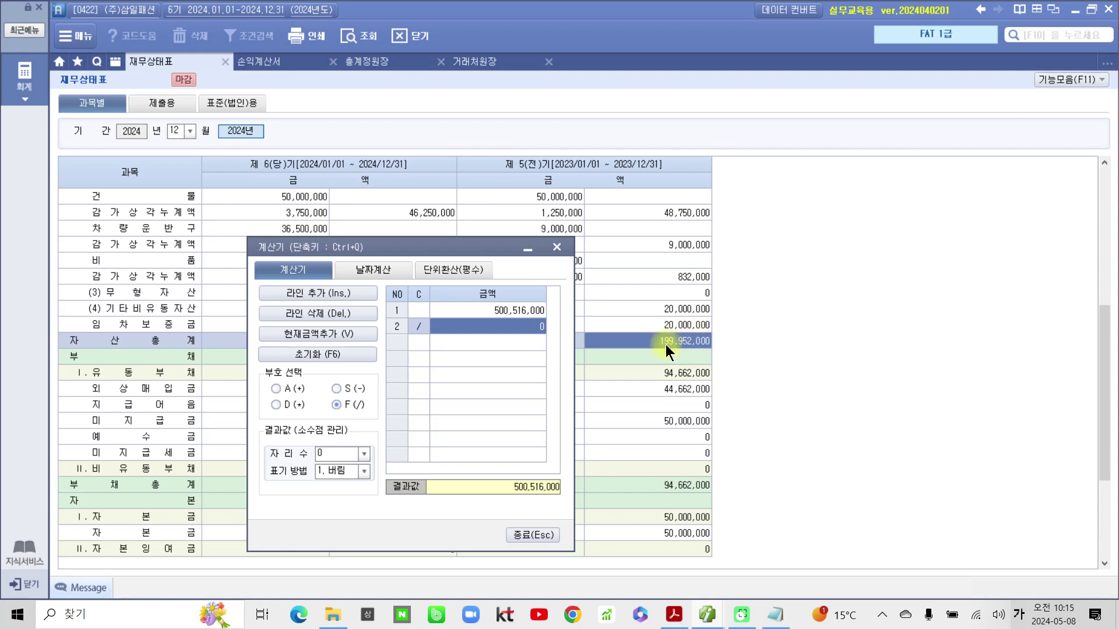
pyautogui.click(322, 333)
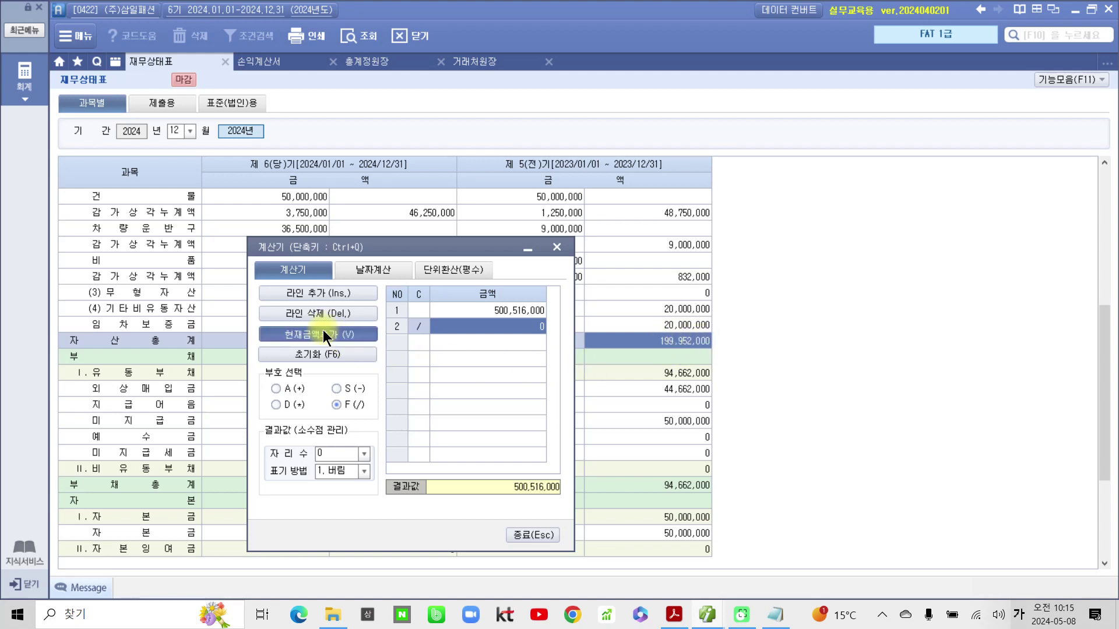
pyautogui.click(493, 327)
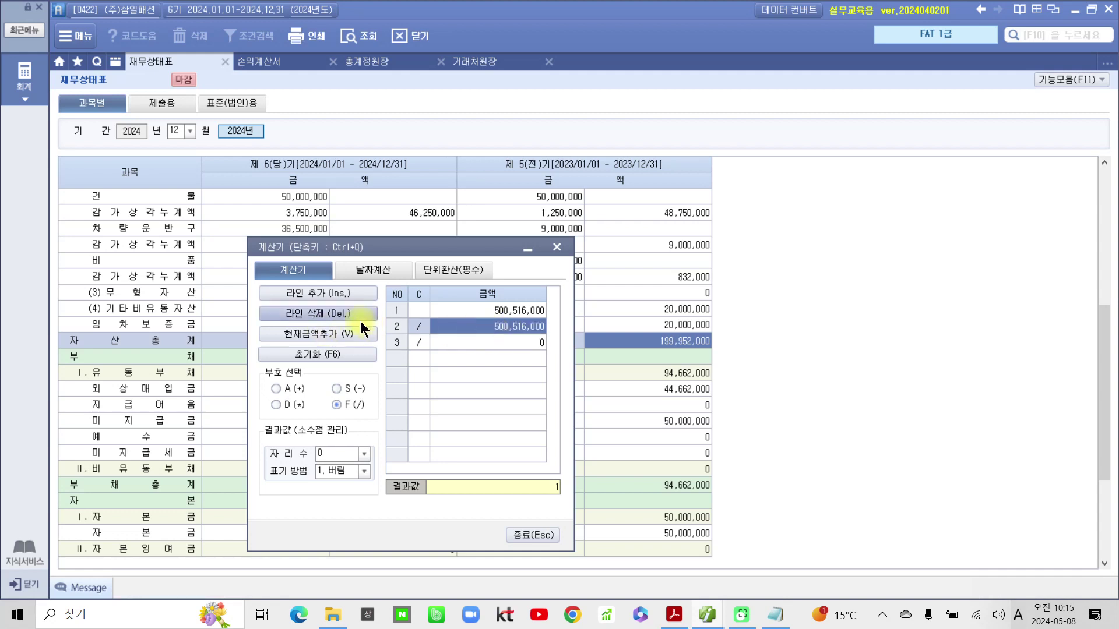
pyautogui.click(342, 317)
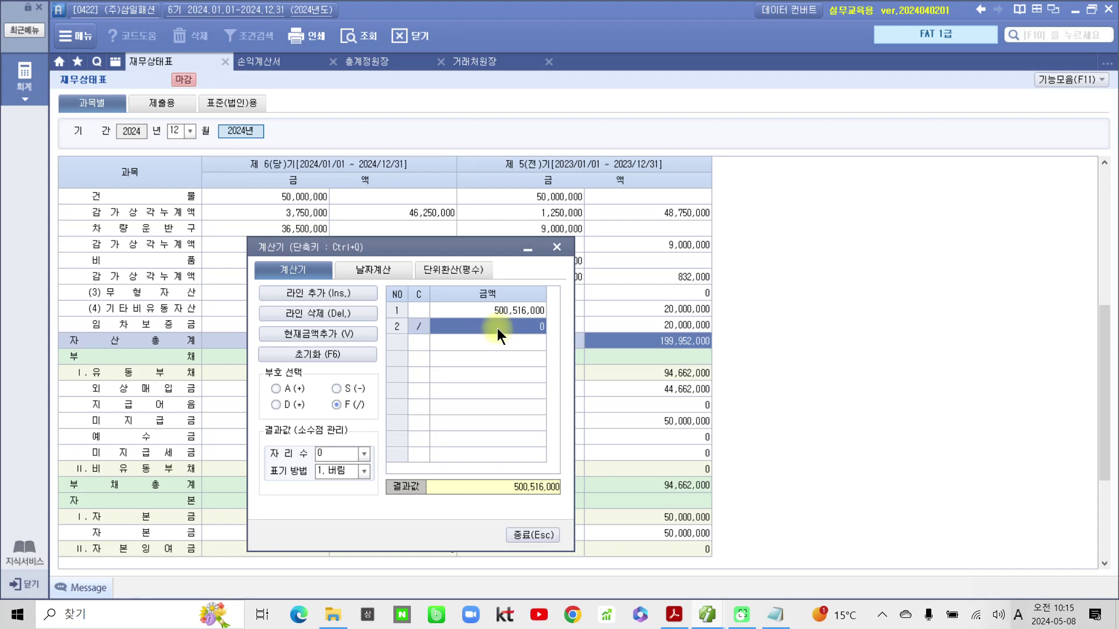
# Step: Enter 199,952,000 as the divisor on the second calculator line and multiply by 100 on the third line
pyautogui.write('1')
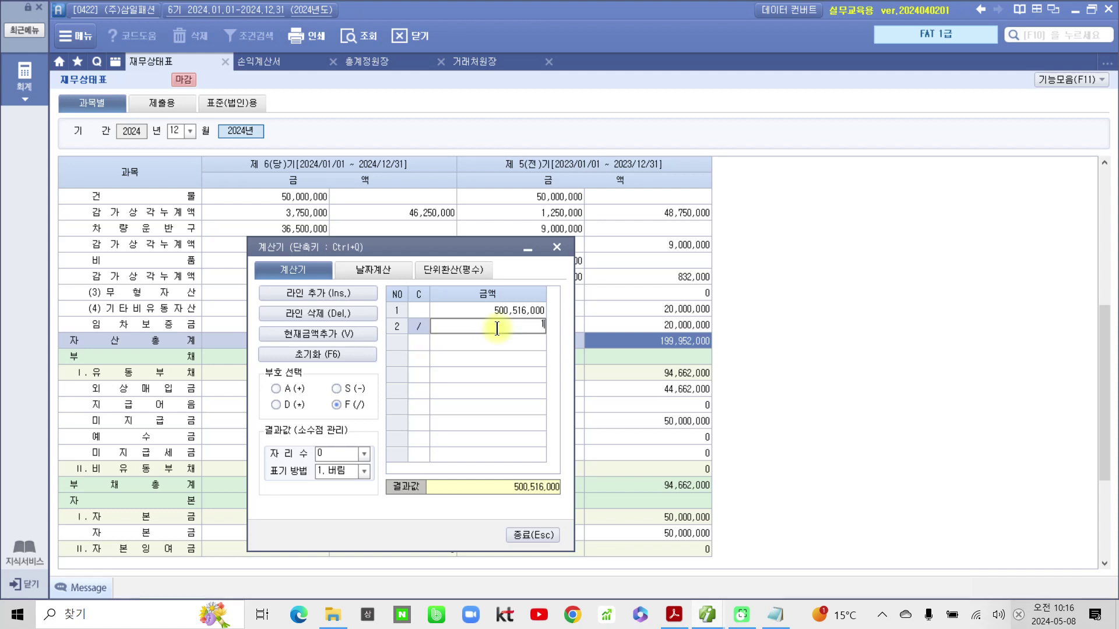
pyautogui.write('99,952,000')
pyautogui.click(419, 327)
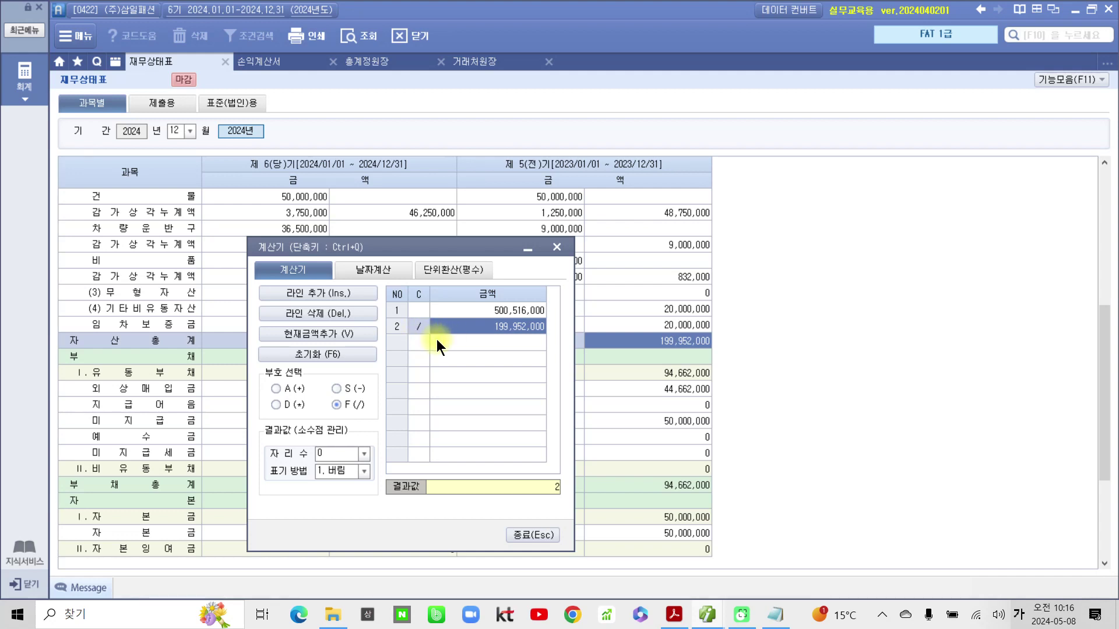
pyautogui.click(436, 339)
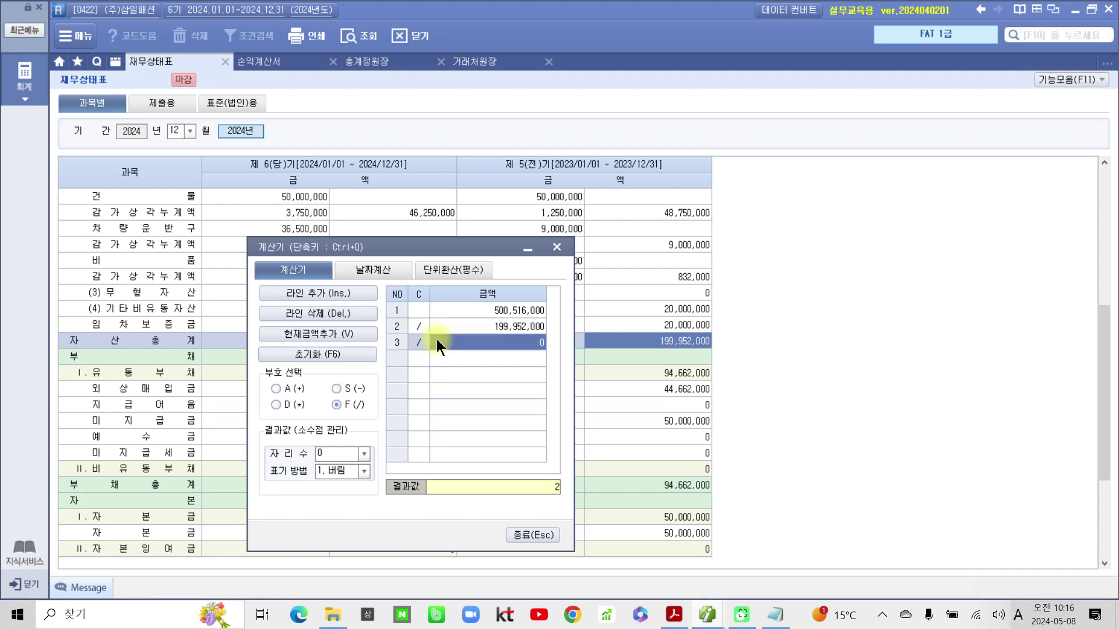
pyautogui.click(282, 407)
pyautogui.write('100')
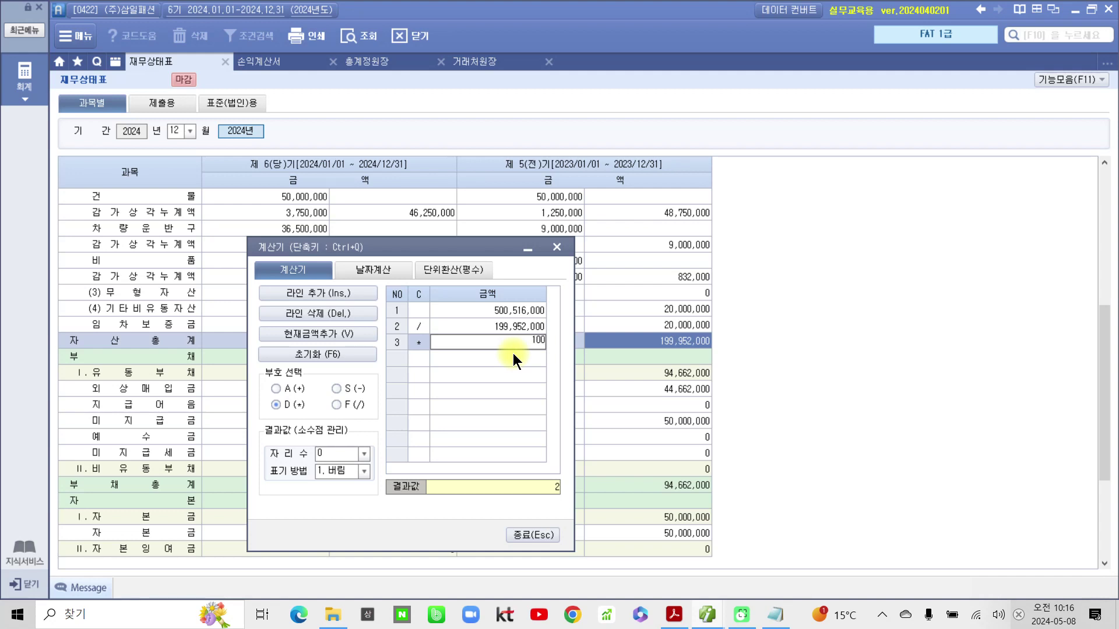
pyautogui.press('Return')
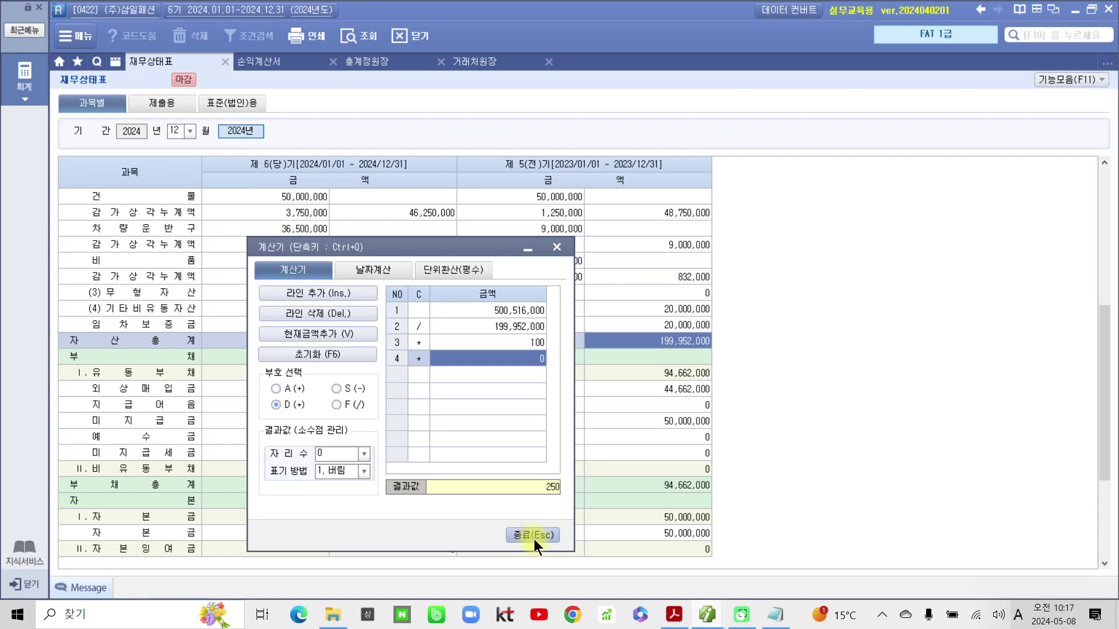
# Step: Switch back to the PDF, close the calculator, and highlight answer ④ for question 04
pyautogui.click(674, 619)
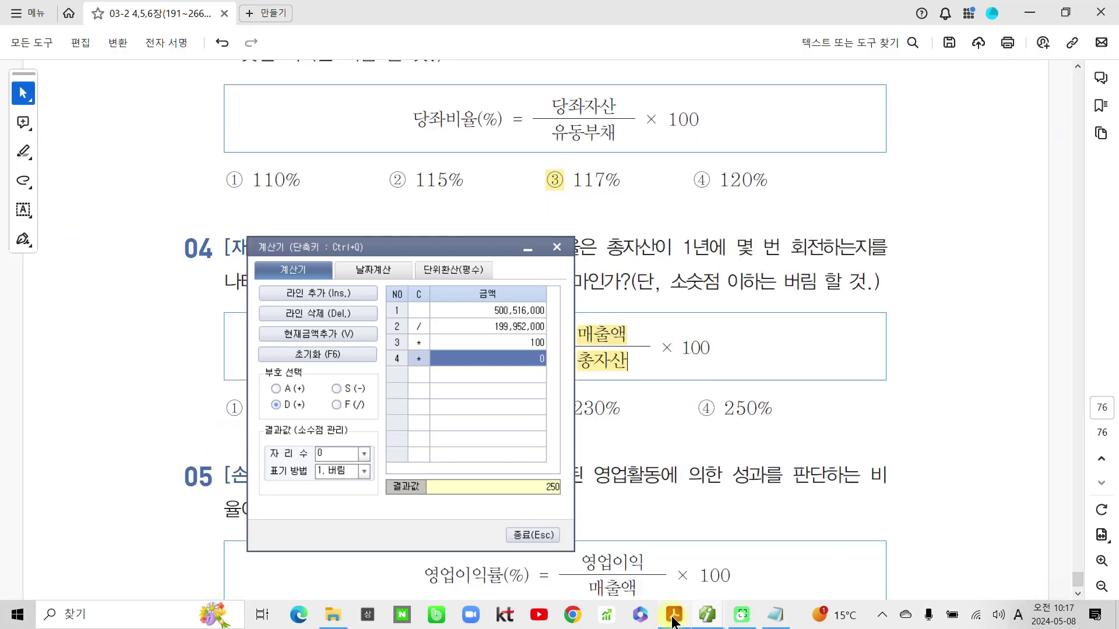
pyautogui.click(526, 533)
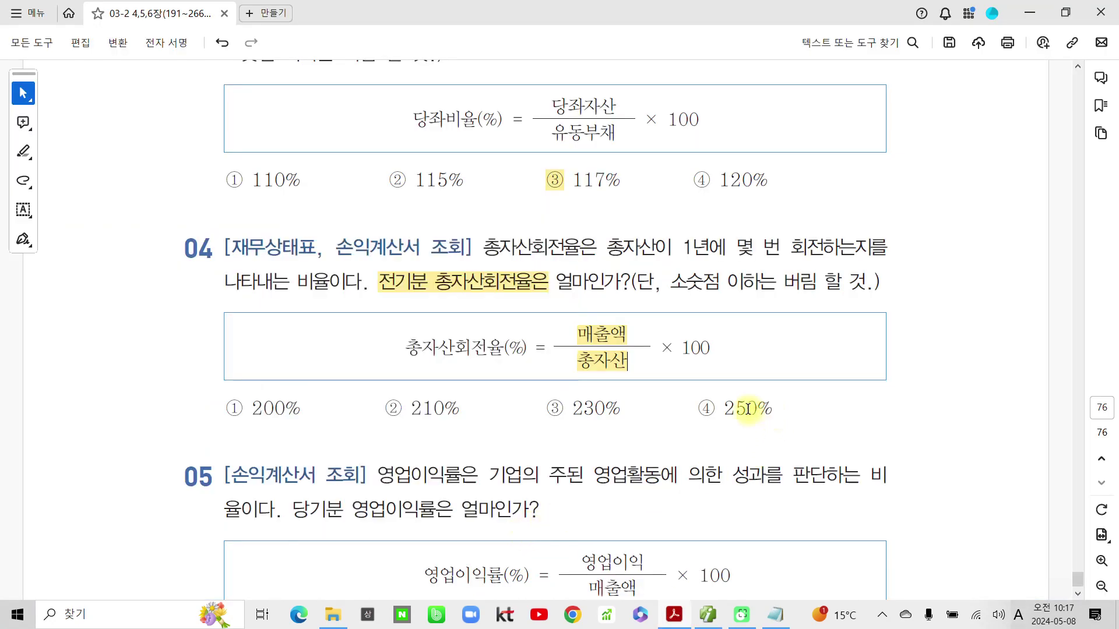
pyautogui.moveTo(695, 408); pyautogui.dragTo(724, 401)
pyautogui.click(781, 436)
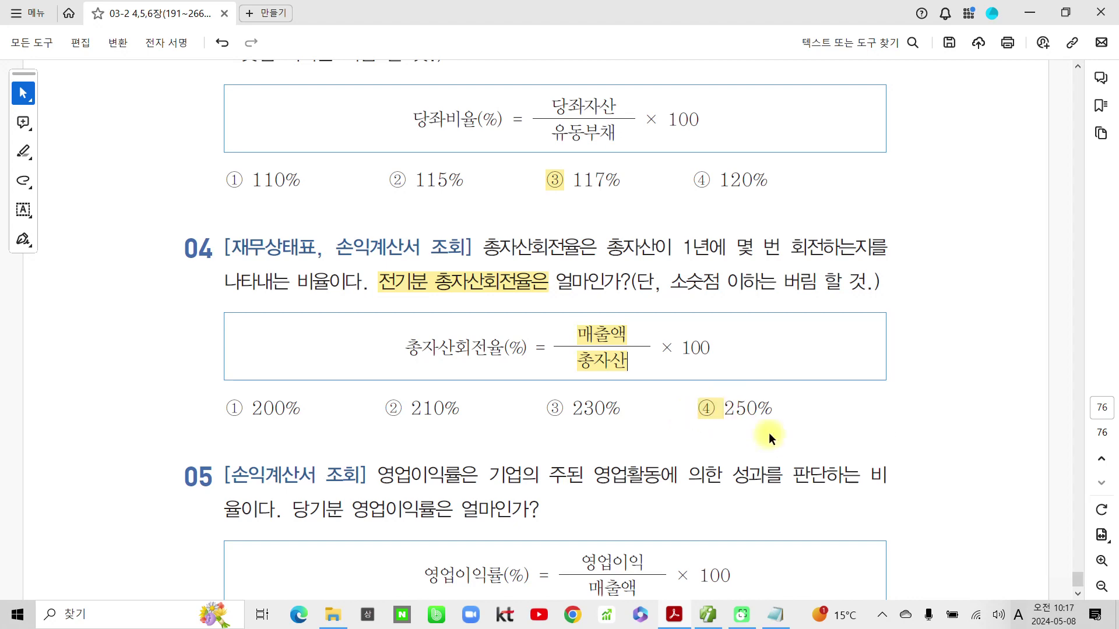
# Step: Highlight the phrase 당기분 영업이익률은 in question 05
pyautogui.scroll(-3, 435, 435)
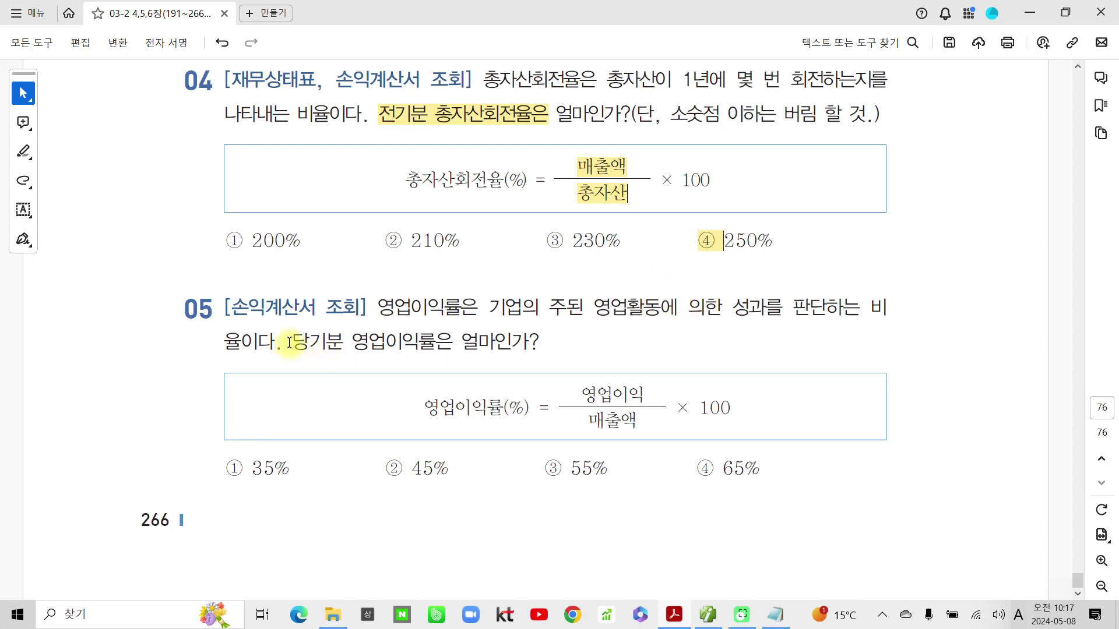
pyautogui.moveTo(289, 342); pyautogui.dragTo(460, 348)
pyautogui.click(442, 370)
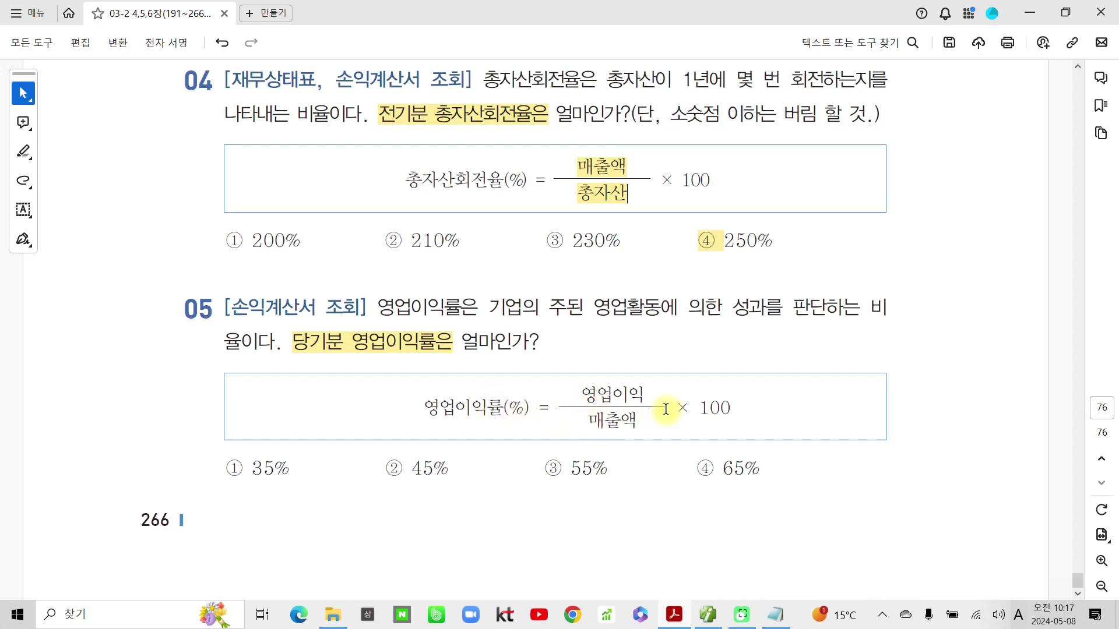
# Step: Switch to the accounting program, show the 손익계산서, and load the 제 6(당)기 영업이익 50,453,285 as the calculator's first line
pyautogui.click(708, 615)
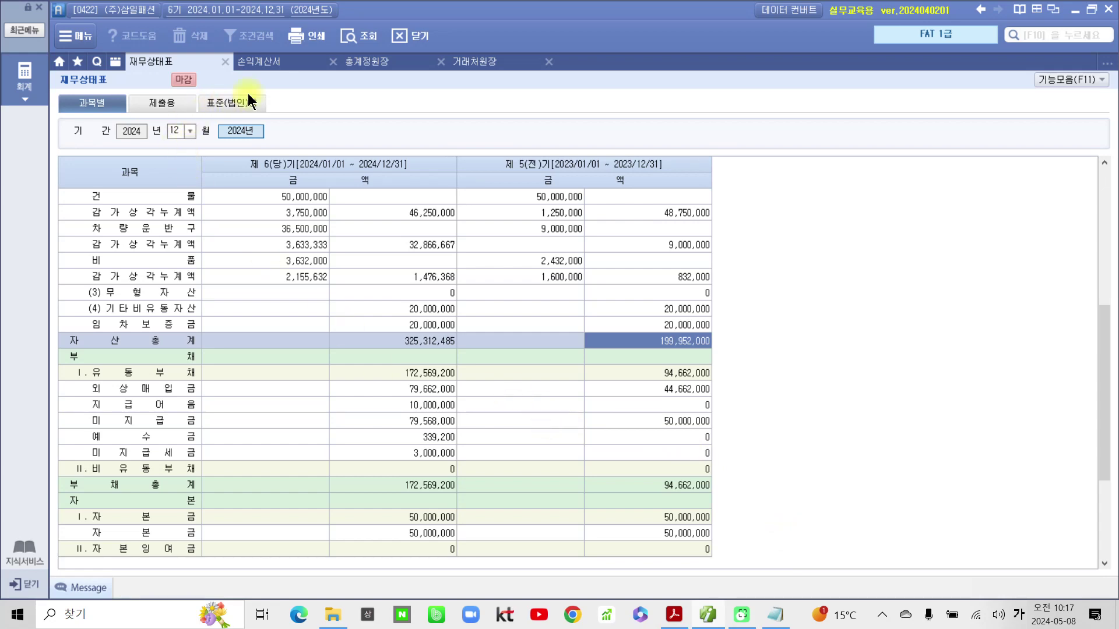
pyautogui.click(280, 62)
pyautogui.click(411, 358)
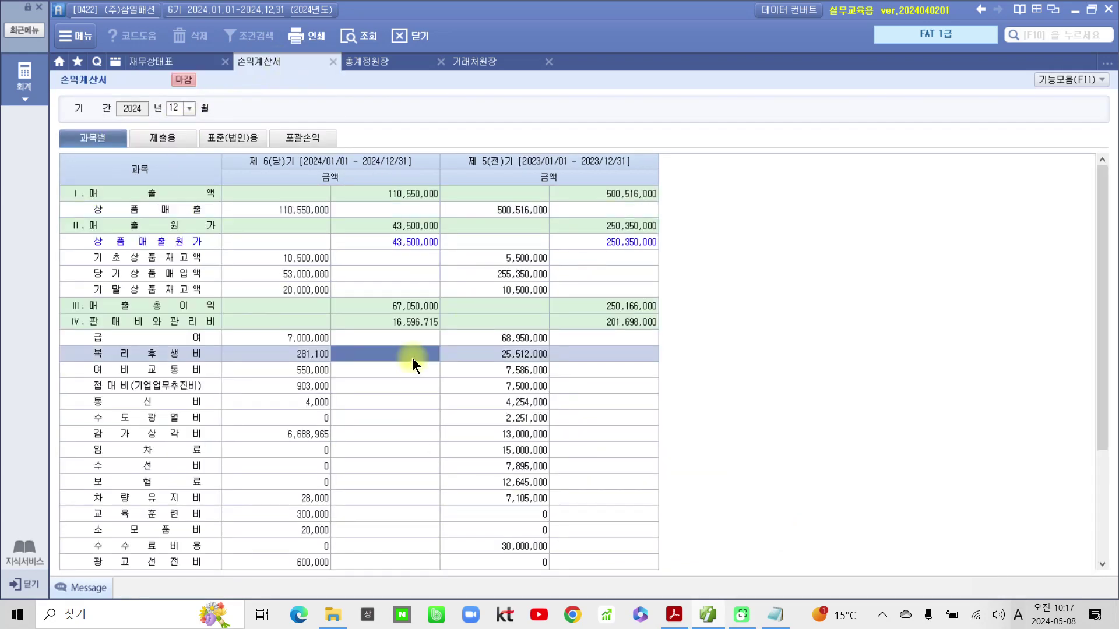
pyautogui.scroll(-3, 394, 376)
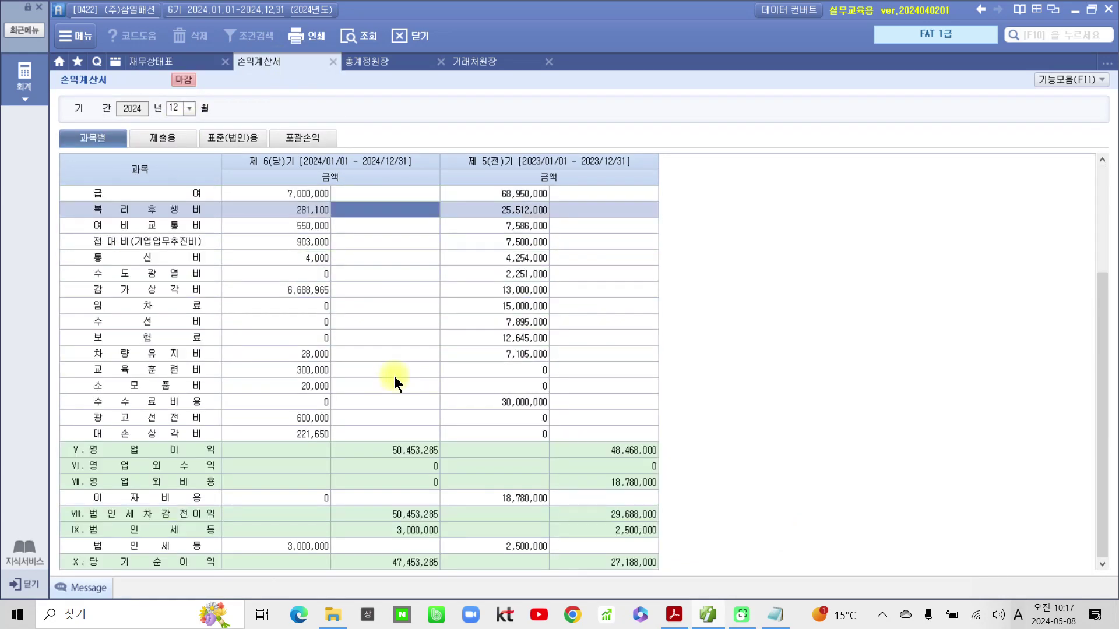
pyautogui.click(394, 451)
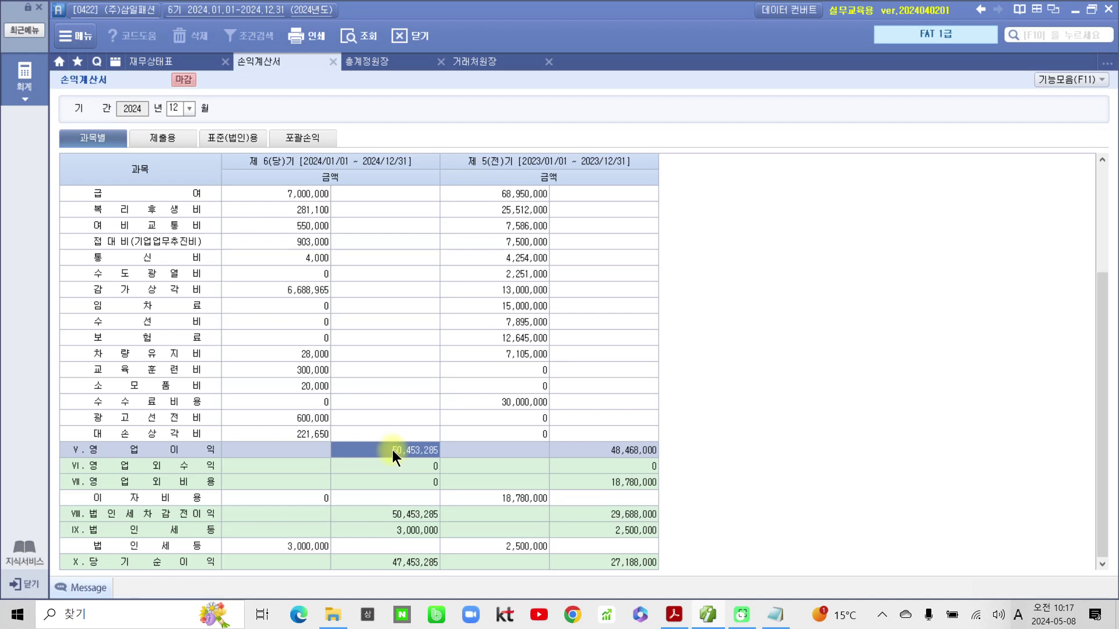
pyautogui.rightClick(393, 450)
pyautogui.click(432, 505)
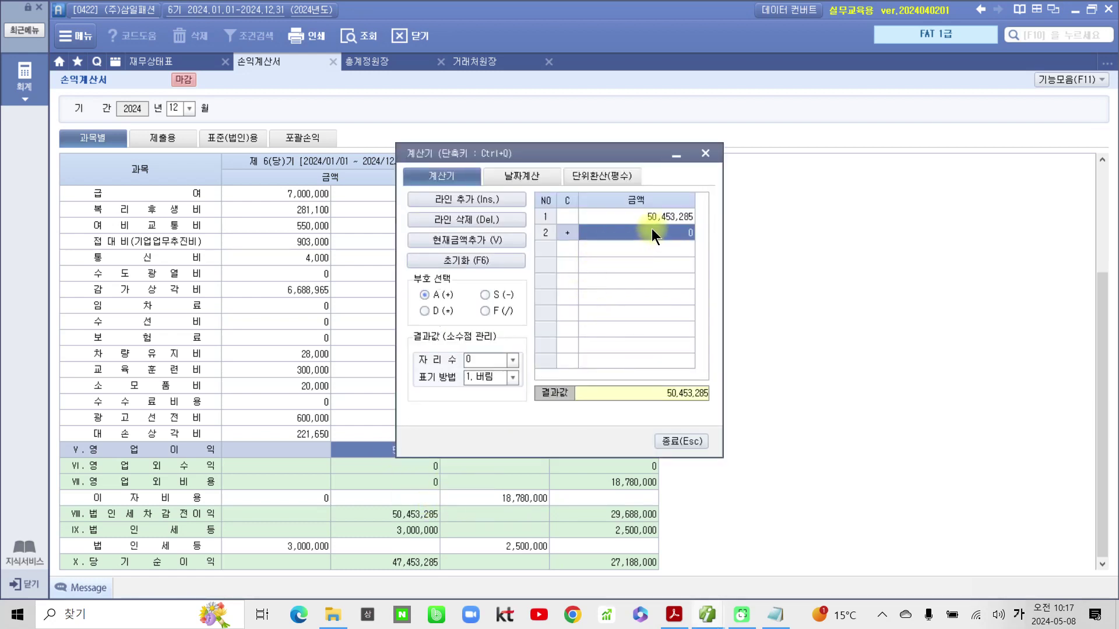
# Step: Add the 제 6(당)기 매출액 110,550,000 as the divisor on the second calculator line and multiply by 100 on the third
pyautogui.moveTo(564, 152); pyautogui.dragTo(618, 156)
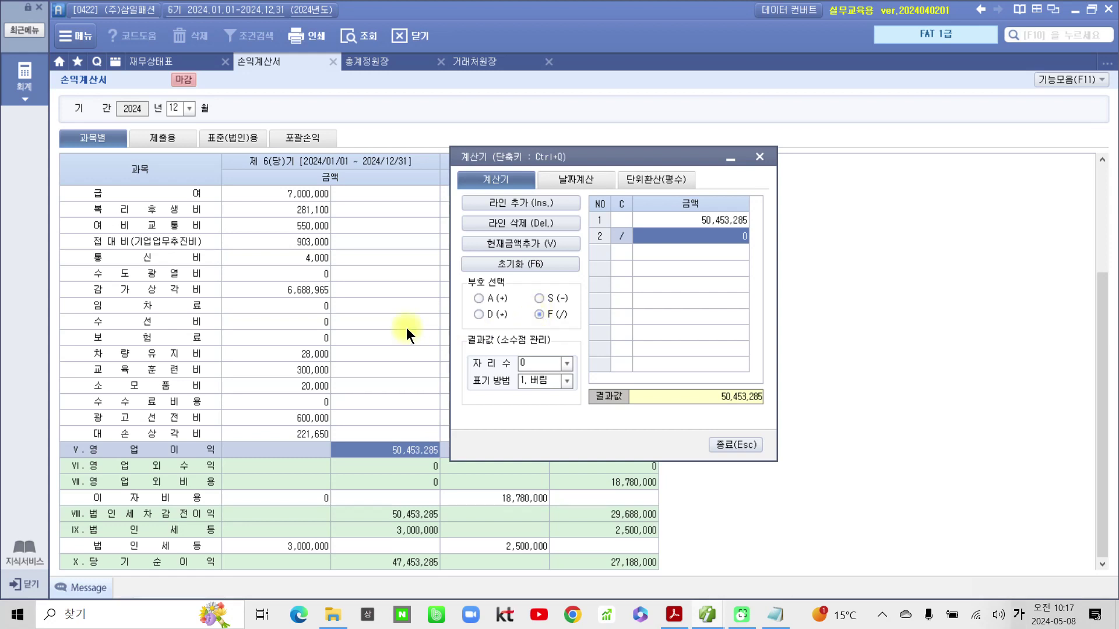
pyautogui.moveTo(534, 160); pyautogui.dragTo(554, 295)
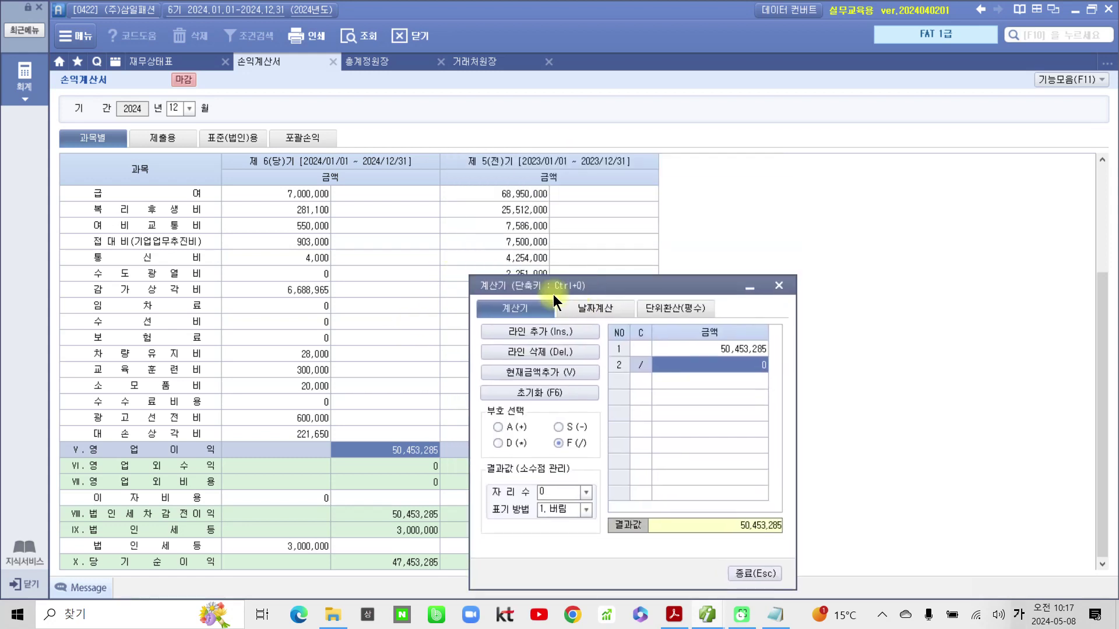
pyautogui.click(392, 285)
pyautogui.scroll(3, 393, 285)
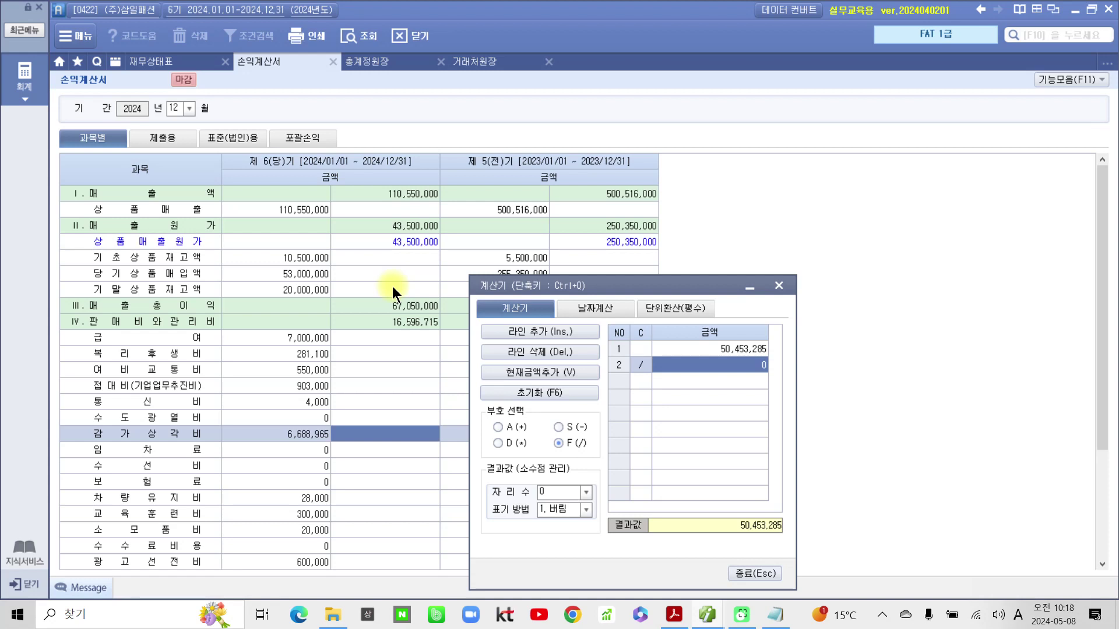
pyautogui.click(393, 193)
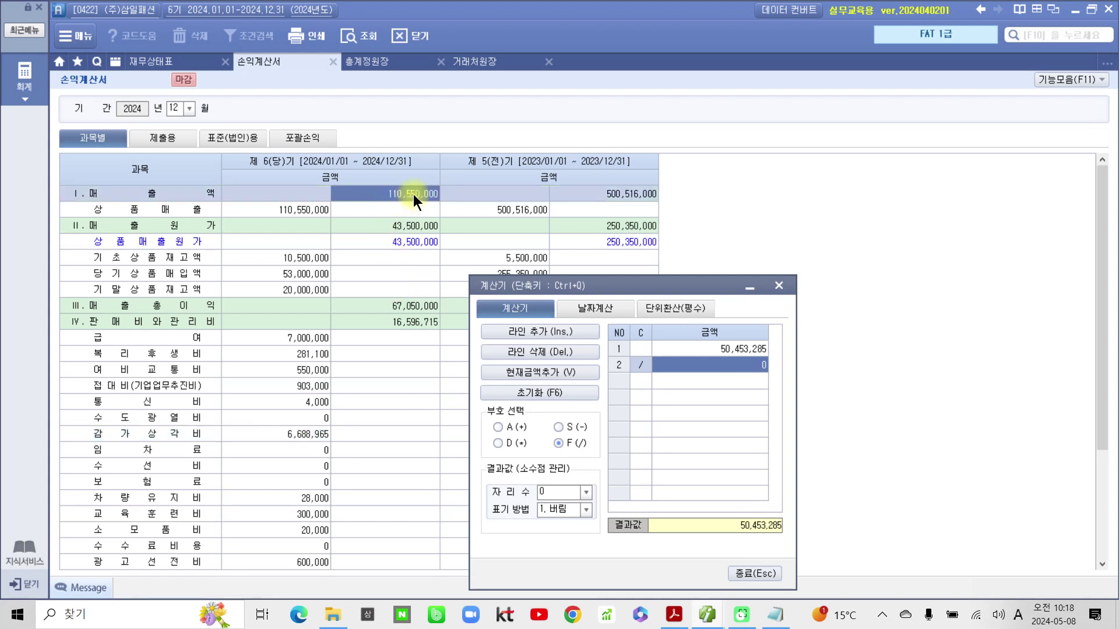
pyautogui.click(540, 373)
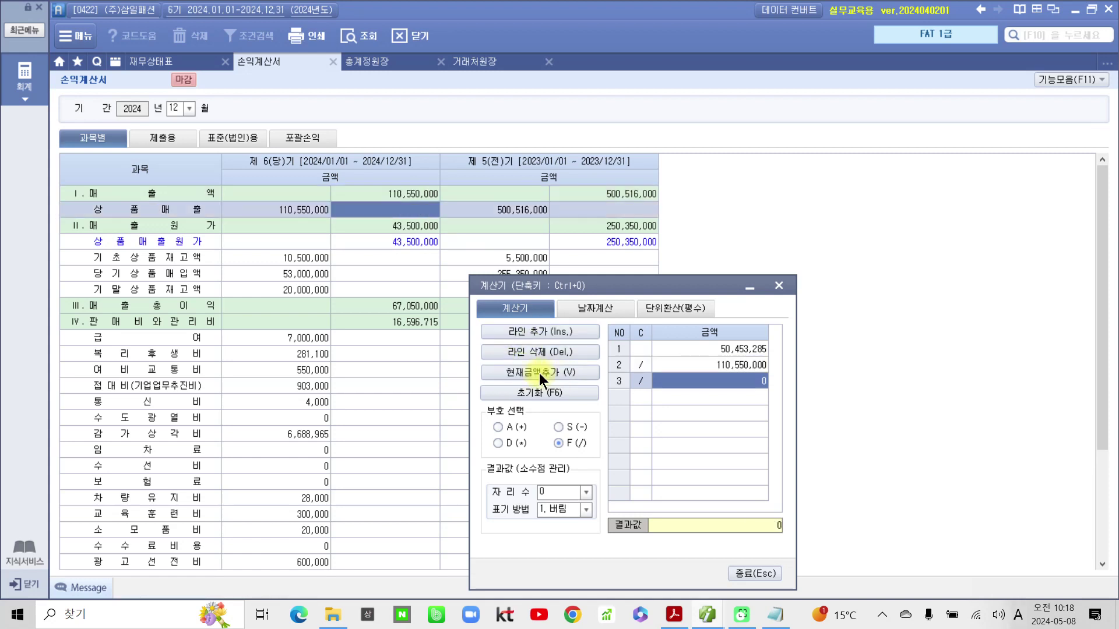
pyautogui.click(498, 443)
pyautogui.write('100')
pyautogui.press('Return')
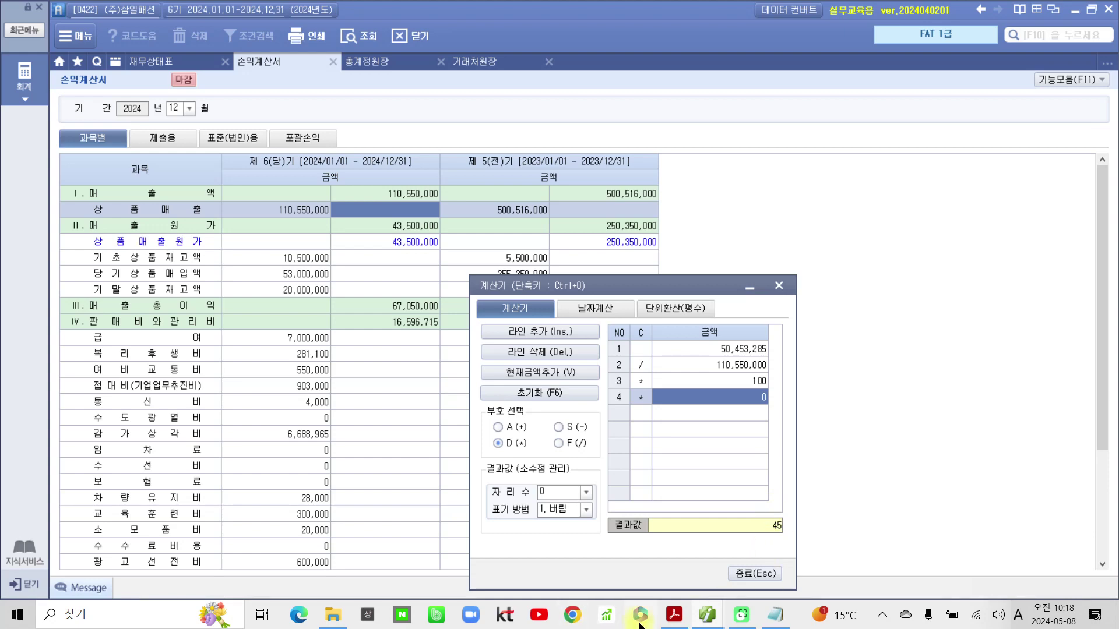
# Step: Return to the PDF, close the calculator, and highlight answer ② for question 05
pyautogui.click(676, 618)
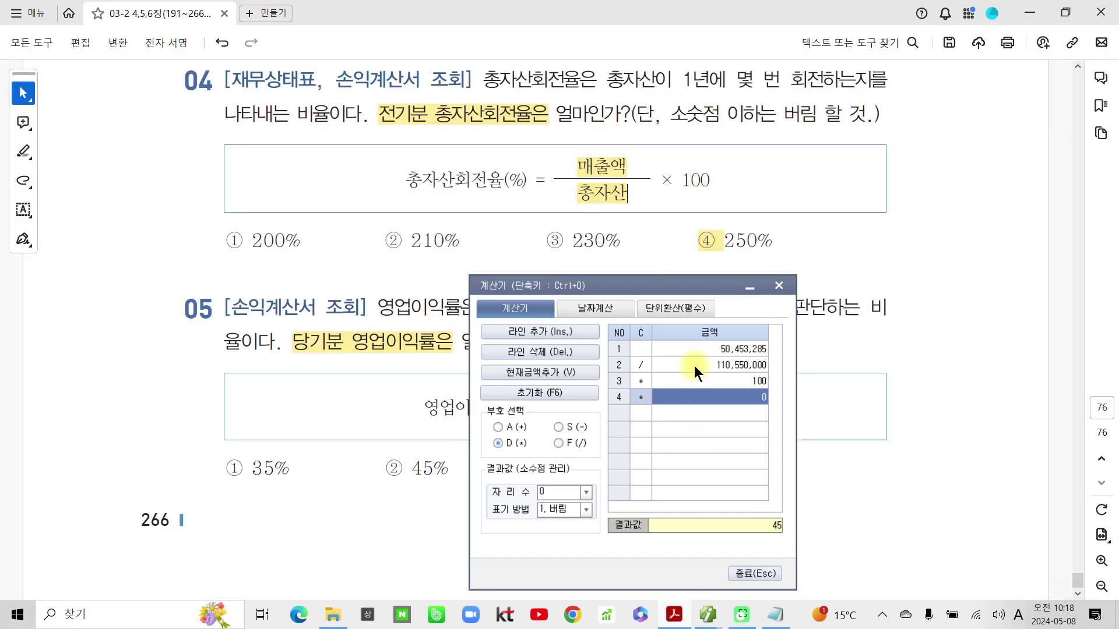
pyautogui.click(753, 573)
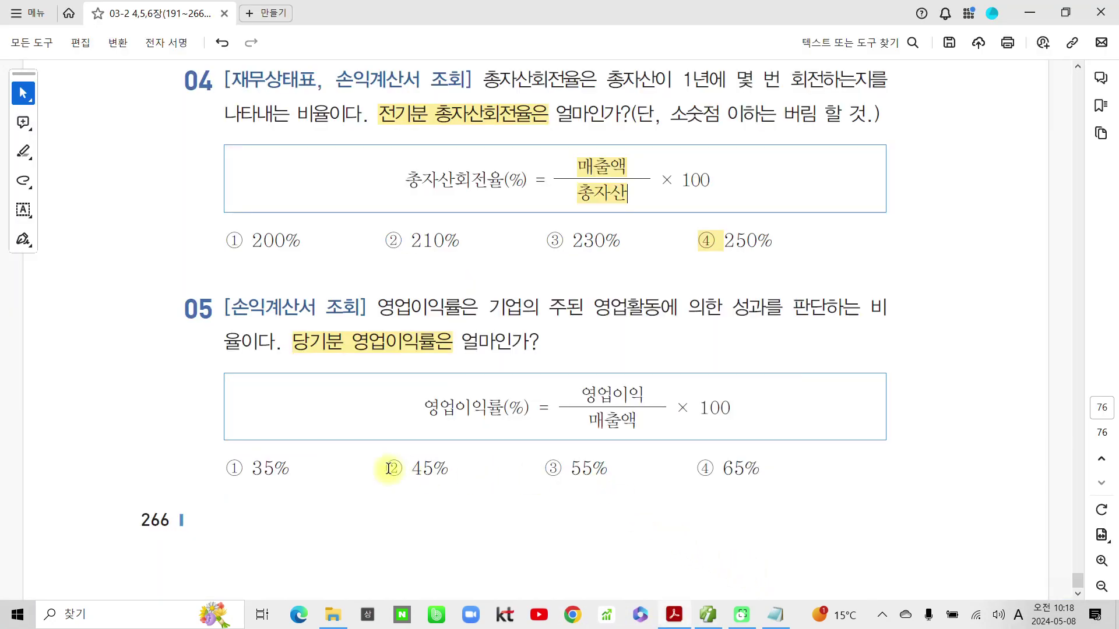
pyautogui.moveTo(385, 466); pyautogui.dragTo(403, 469)
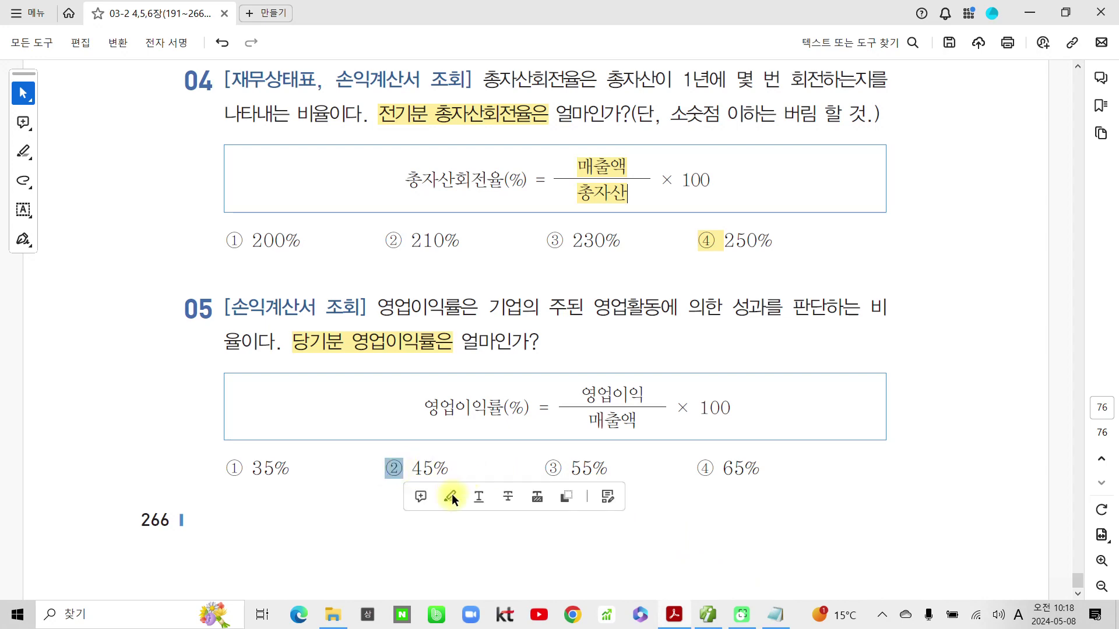
pyautogui.click(452, 494)
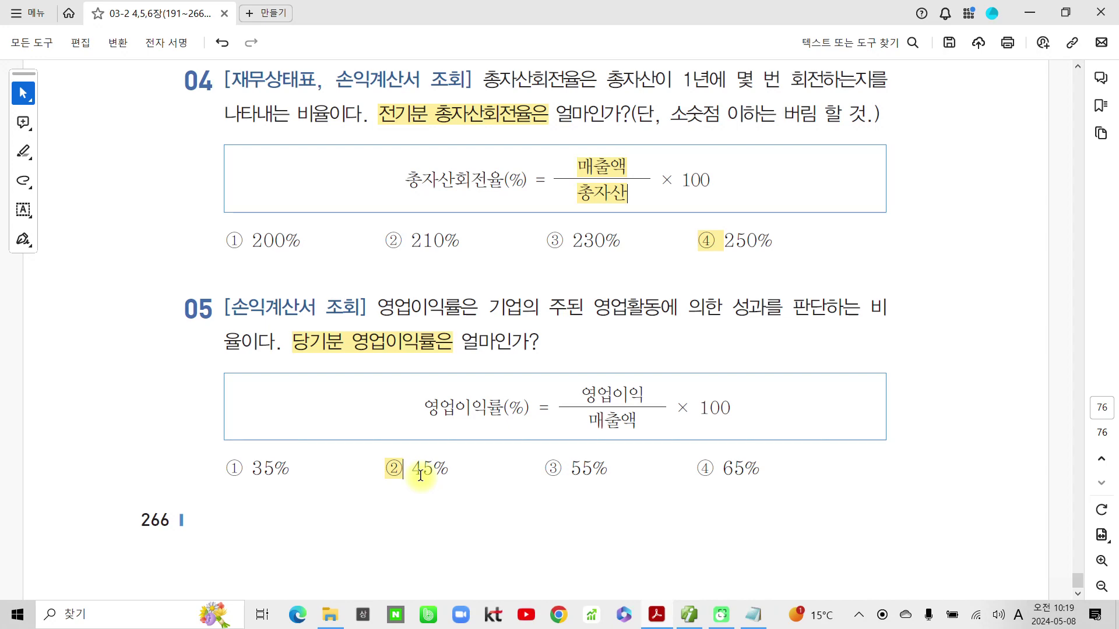
pyautogui.click(689, 614)
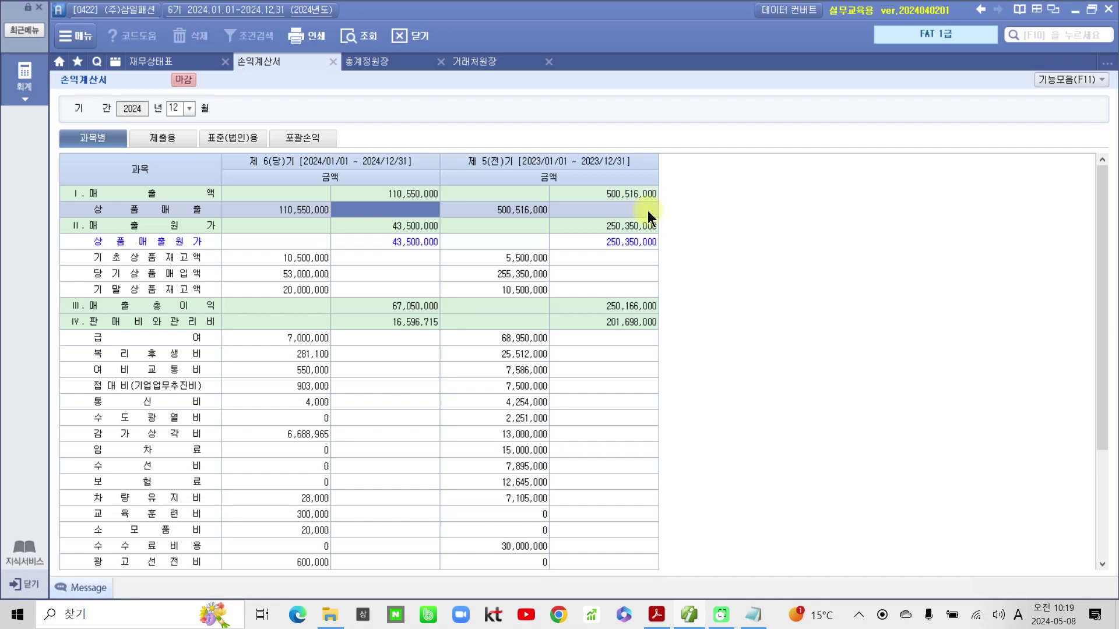
pyautogui.click(654, 613)
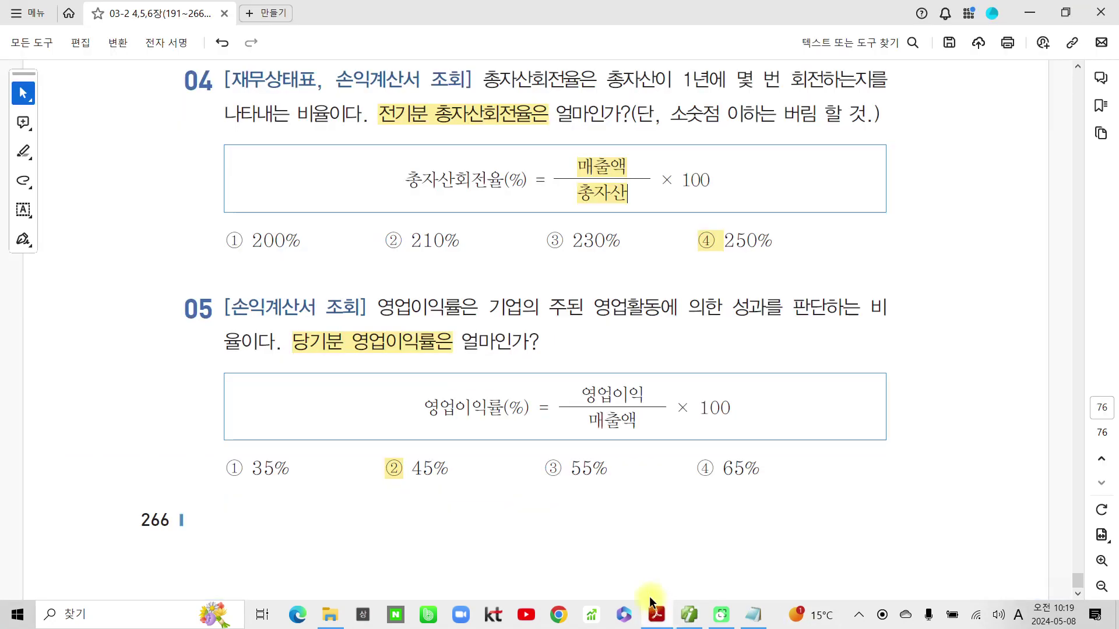
pyautogui.scroll(-1, 572, 543)
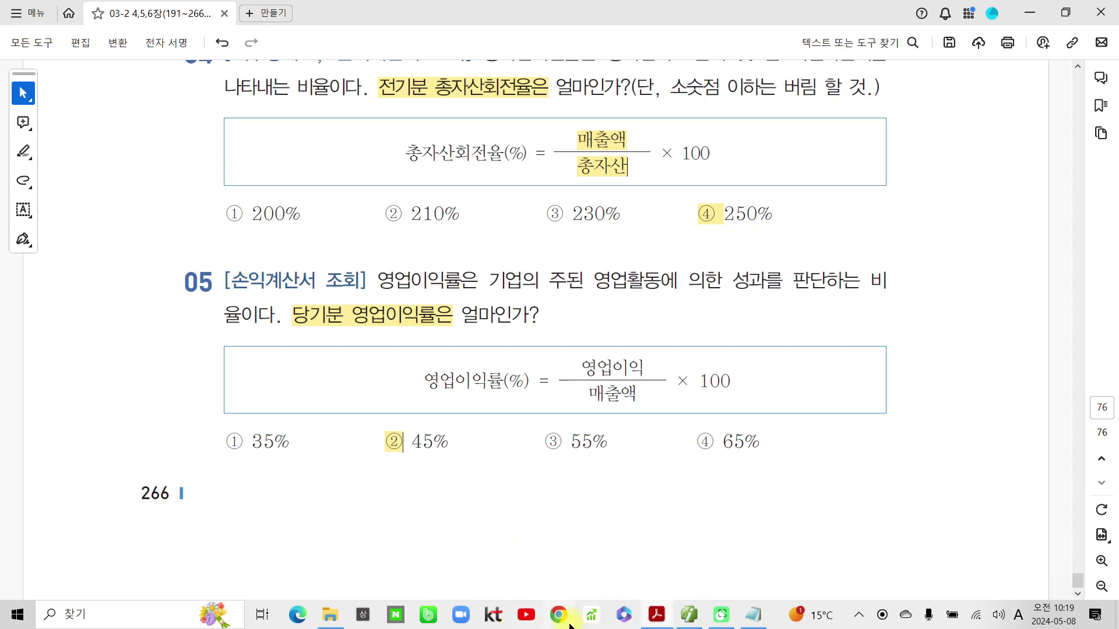
# Step: Switch to File Explorer and open 04-1 제1-1 유형별_예제(267~320)_7차-rip.pdf from the 2024 FAT_회계실무1급 folder in the 회계교재 library
pyautogui.moveTo(339, 623)
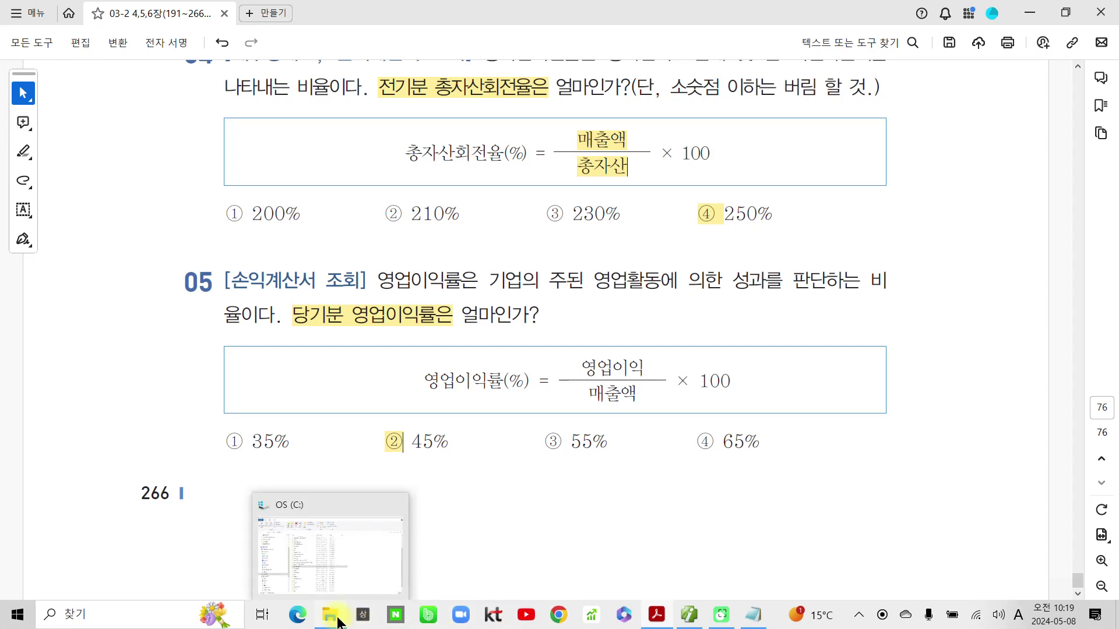
pyautogui.click(338, 622)
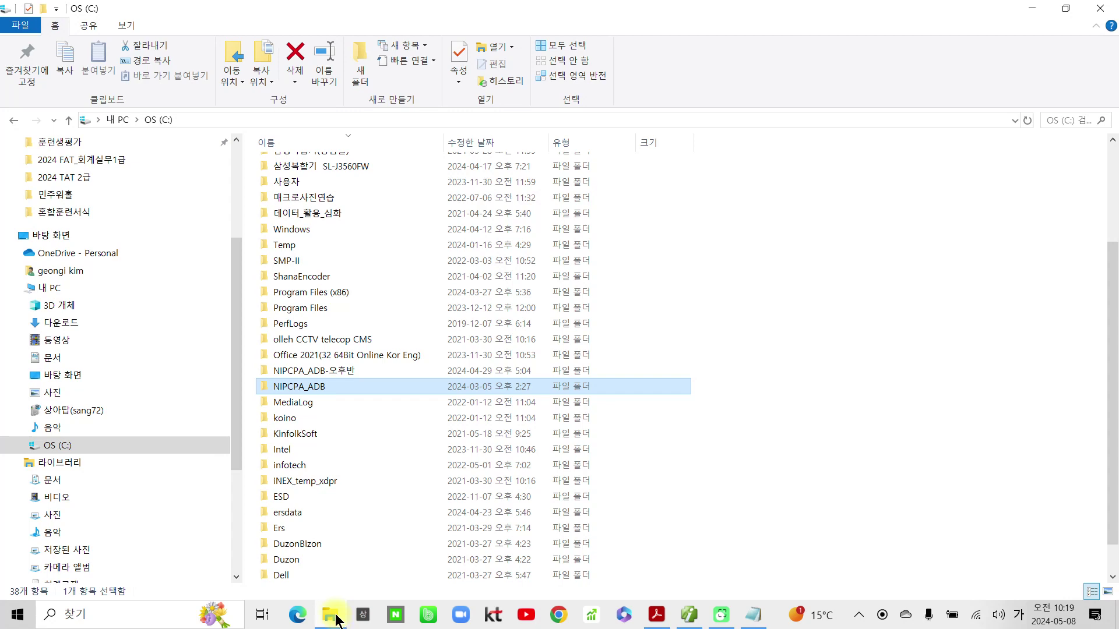
pyautogui.scroll(3, 120, 303)
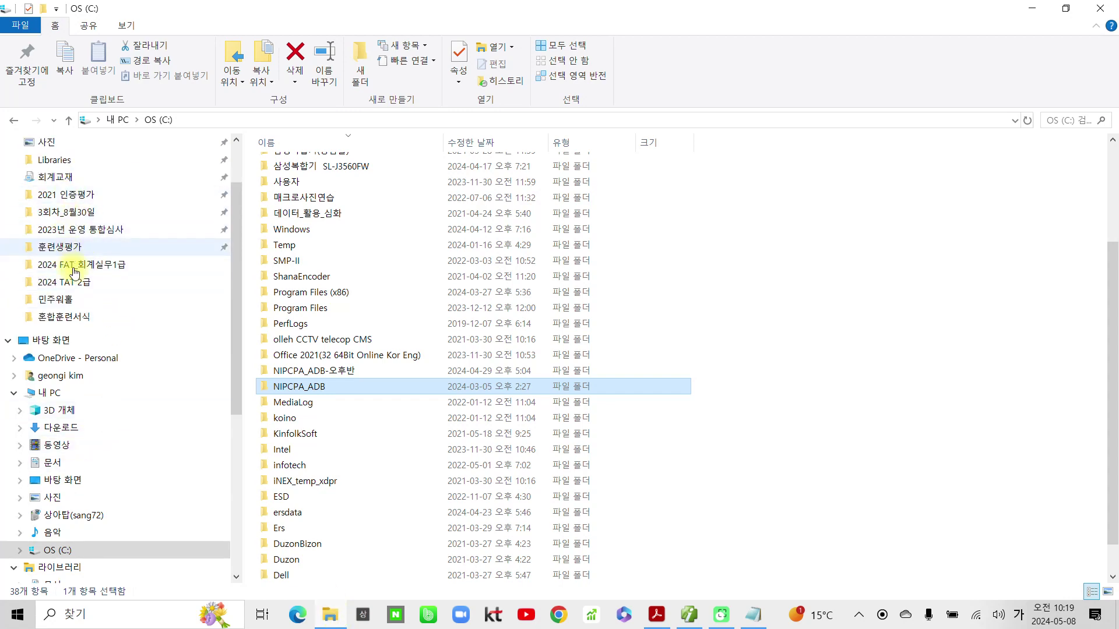
pyautogui.scroll(1, 71, 270)
pyautogui.click(68, 229)
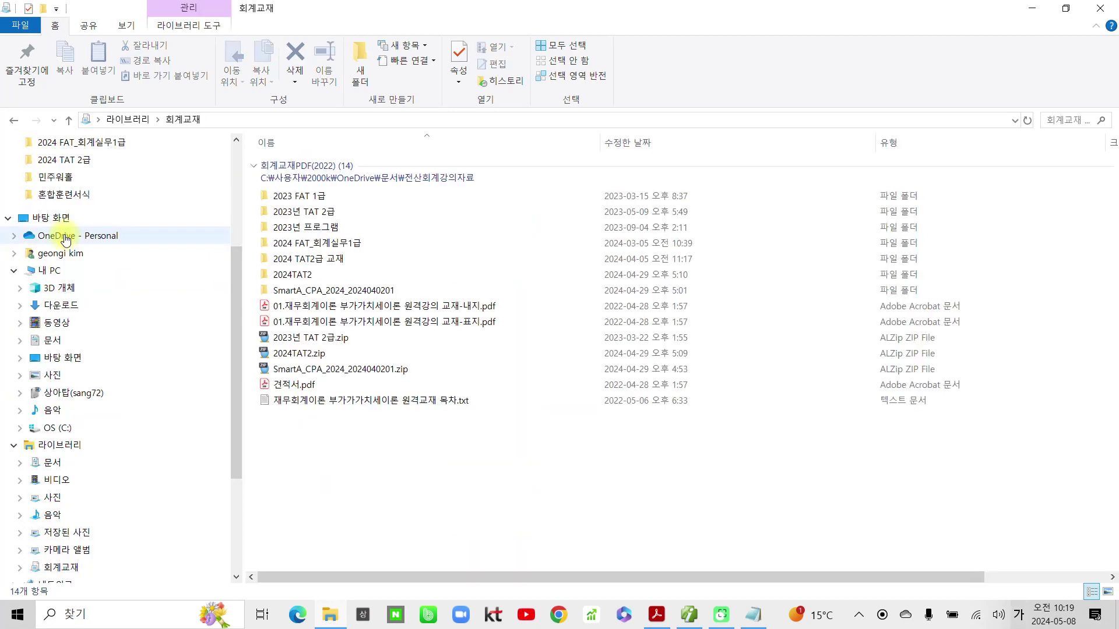
pyautogui.doubleClick(340, 249)
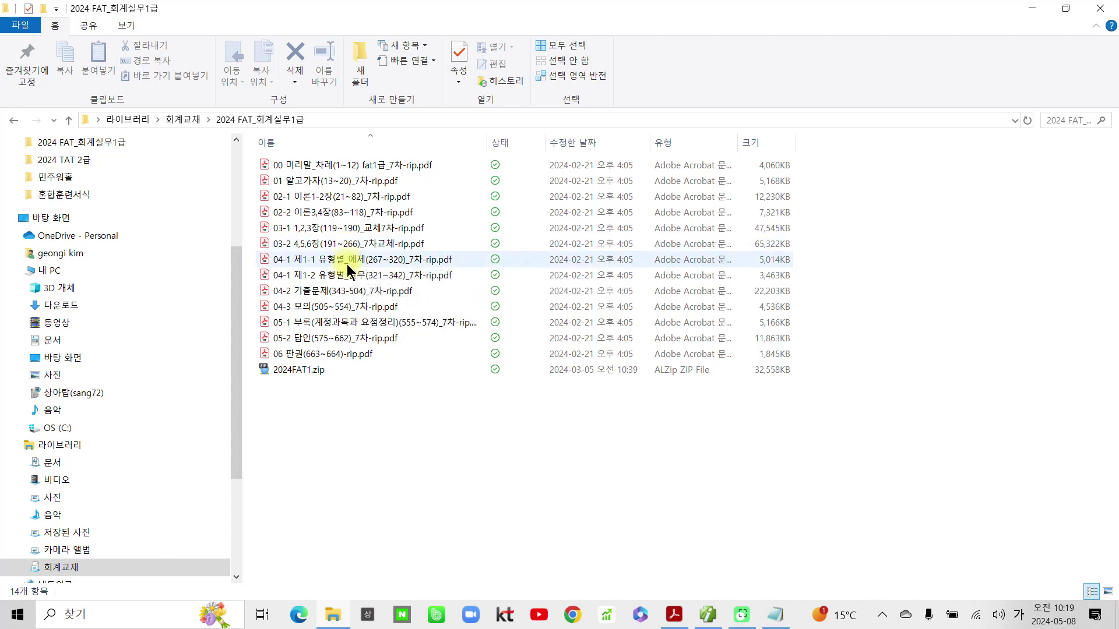
pyautogui.doubleClick(358, 262)
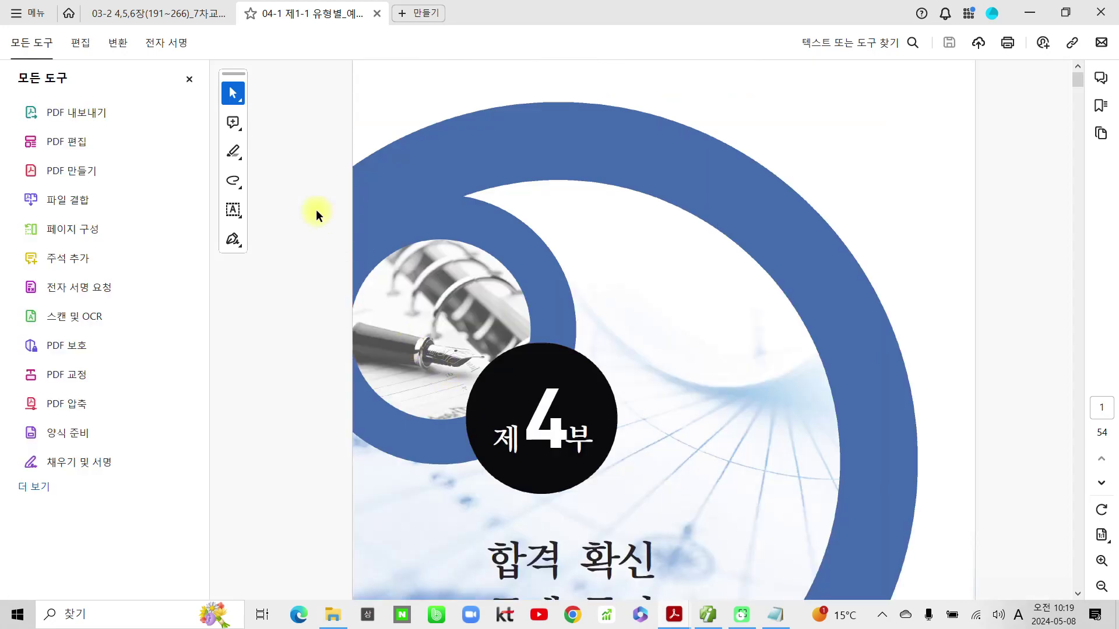
# Step: Close the PDF's tool list, fit the page to the window width, and go to the 백데이터 설치방법 page
pyautogui.click(189, 79)
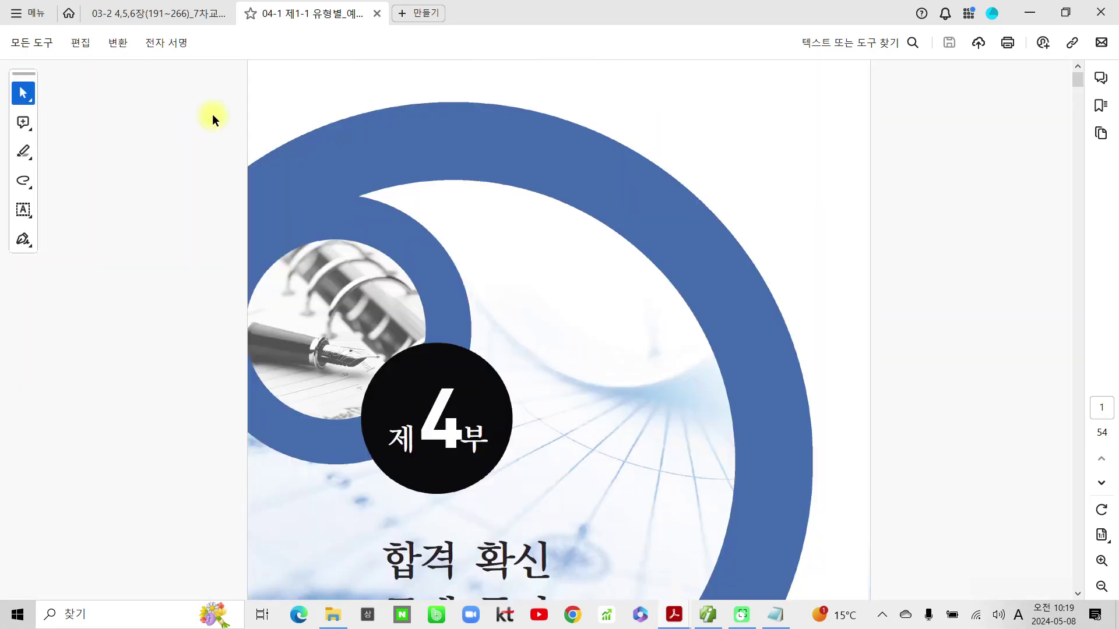
pyautogui.click(1102, 534)
pyautogui.click(1008, 442)
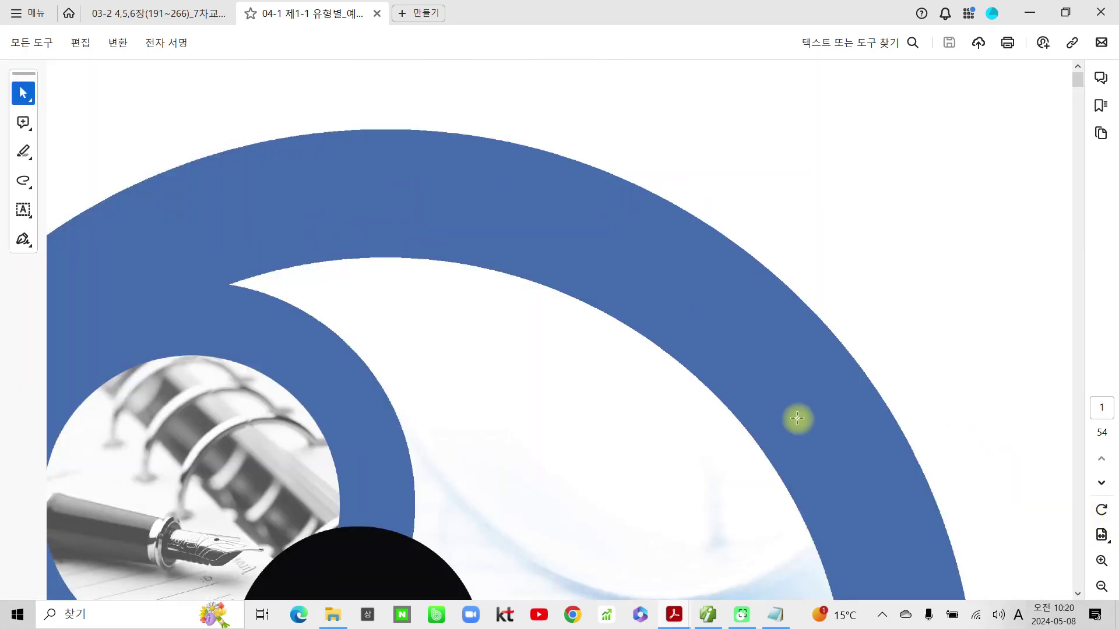
pyautogui.scroll(-10, 680, 422)
pyautogui.scroll(-10, 599, 411)
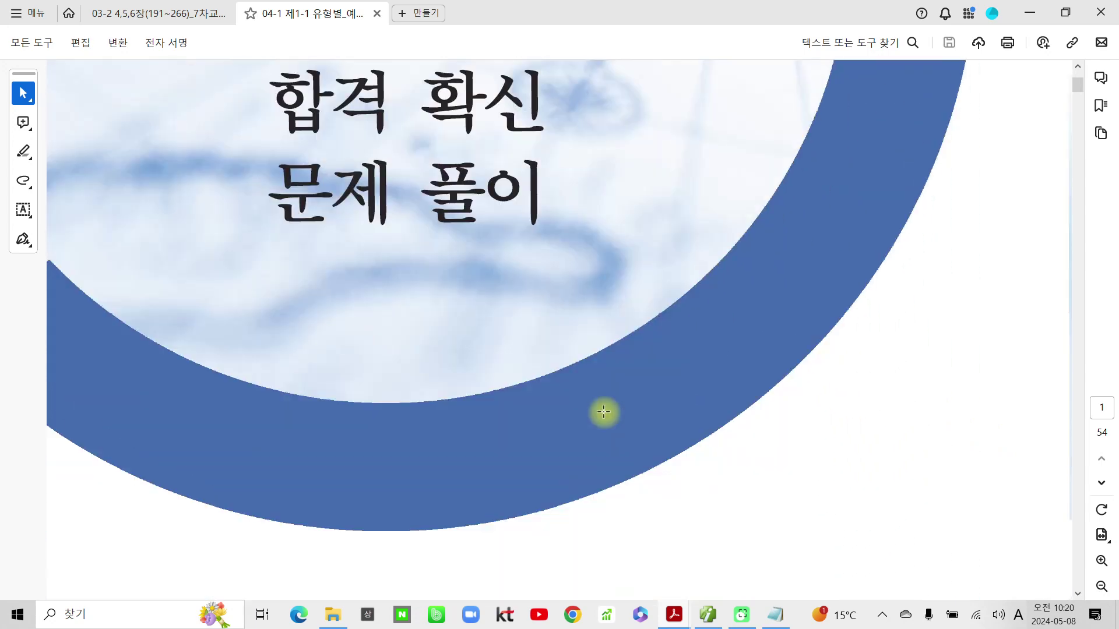
pyautogui.scroll(-7, 607, 434)
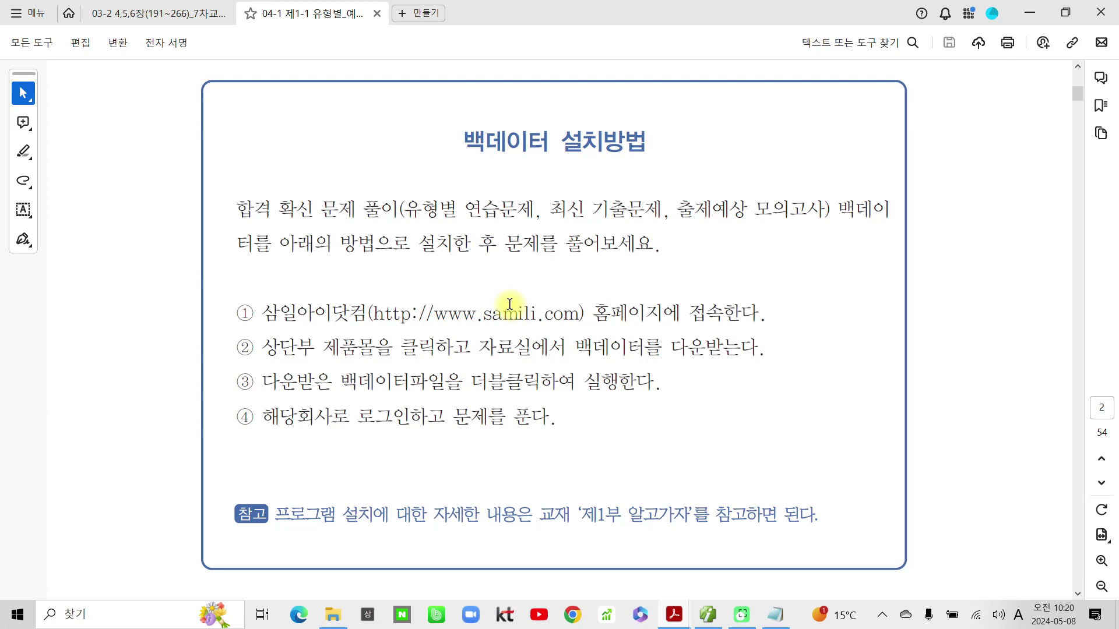
# Step: Draw a red box around the 백데이터 설치방법 heading and a red freehand circle around 삼일아이닷컴 in step ①
pyautogui.moveTo(440, 108)
pyautogui.mouseDown()
pyautogui.moveTo(514, 165)
pyautogui.moveTo(687, 172)
pyautogui.mouseUp()
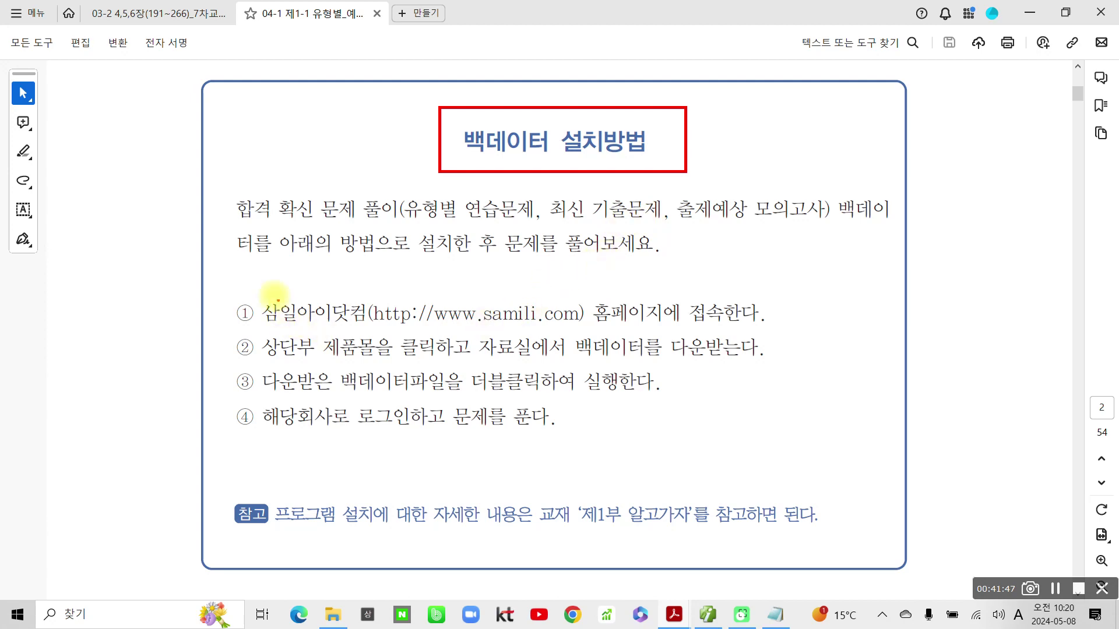
pyautogui.moveTo(260, 292)
pyautogui.mouseDown()
pyautogui.moveTo(256, 318)
pyautogui.moveTo(321, 331)
pyautogui.moveTo(367, 319)
pyautogui.moveTo(357, 292)
pyautogui.moveTo(265, 287)
pyautogui.mouseUp()
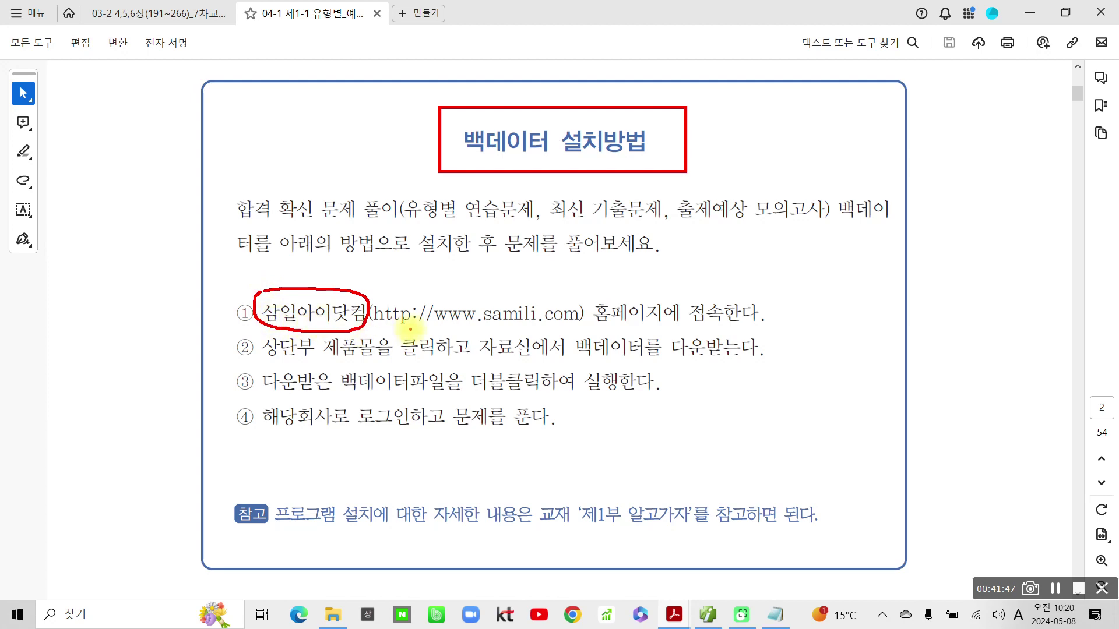
# Step: Underline the samili.com address, 제품몰 and 백데이터 다운 wording in steps ① and ② in red, add a check mark, and clear all markup
pyautogui.moveTo(435, 326); pyautogui.dragTo(768, 326)
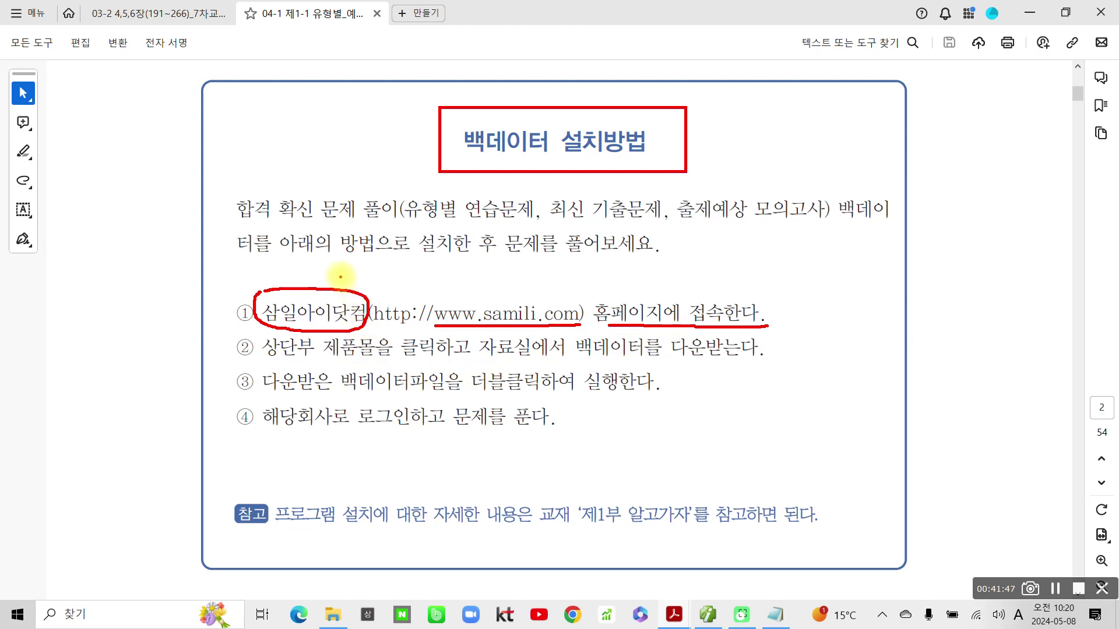
pyautogui.moveTo(341, 276)
pyautogui.mouseDown()
pyautogui.moveTo(347, 288)
pyautogui.moveTo(367, 279)
pyautogui.mouseUp()
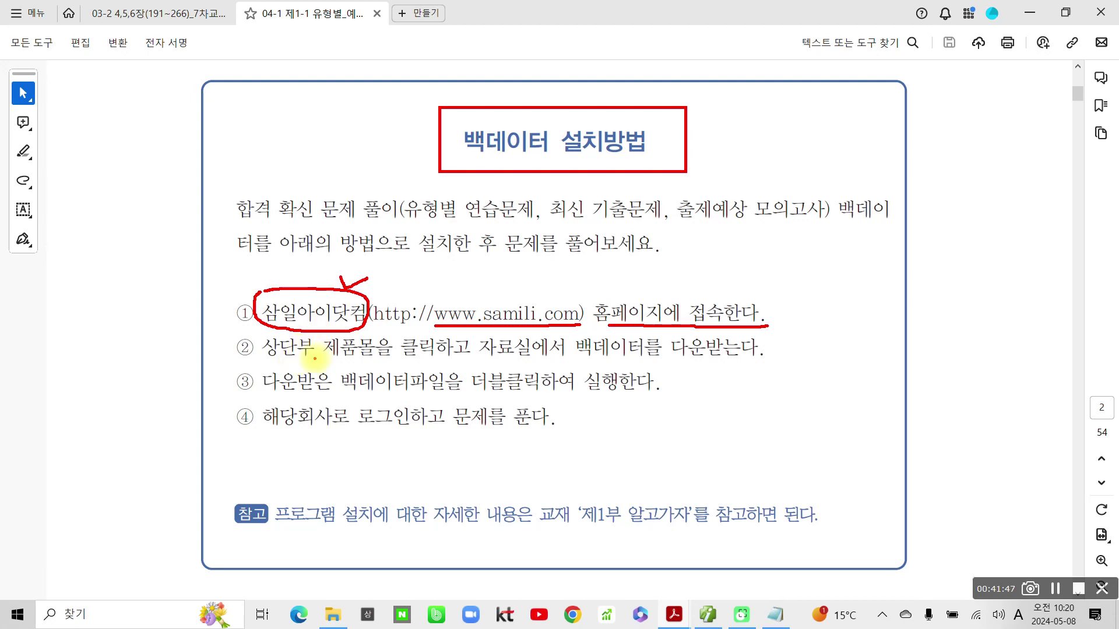
pyautogui.moveTo(315, 358); pyautogui.dragTo(387, 360)
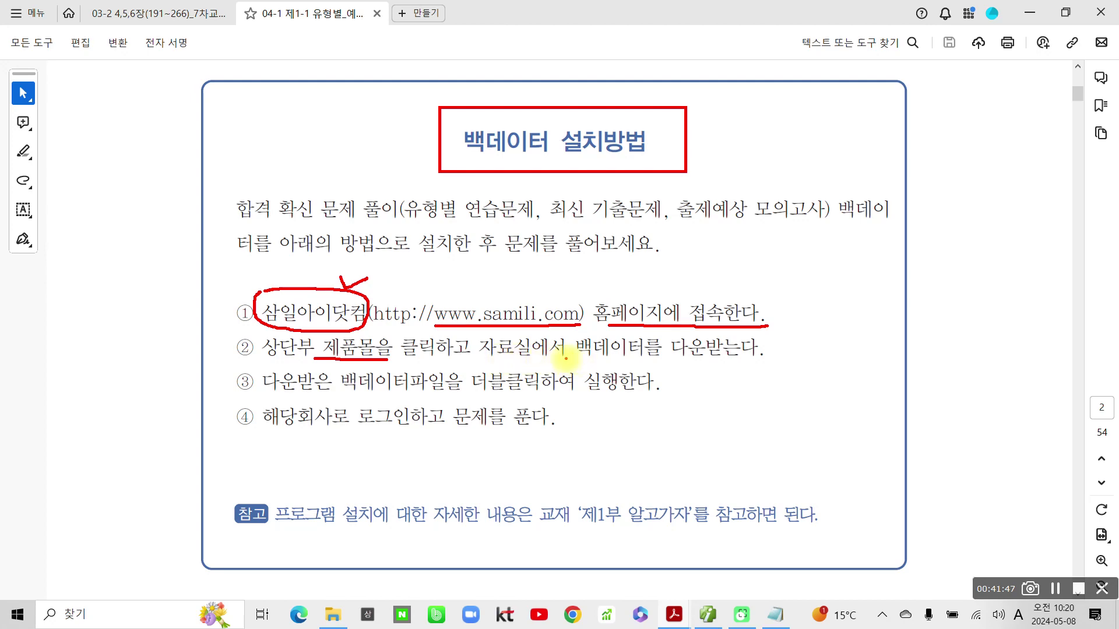
pyautogui.moveTo(565, 358); pyautogui.dragTo(718, 358)
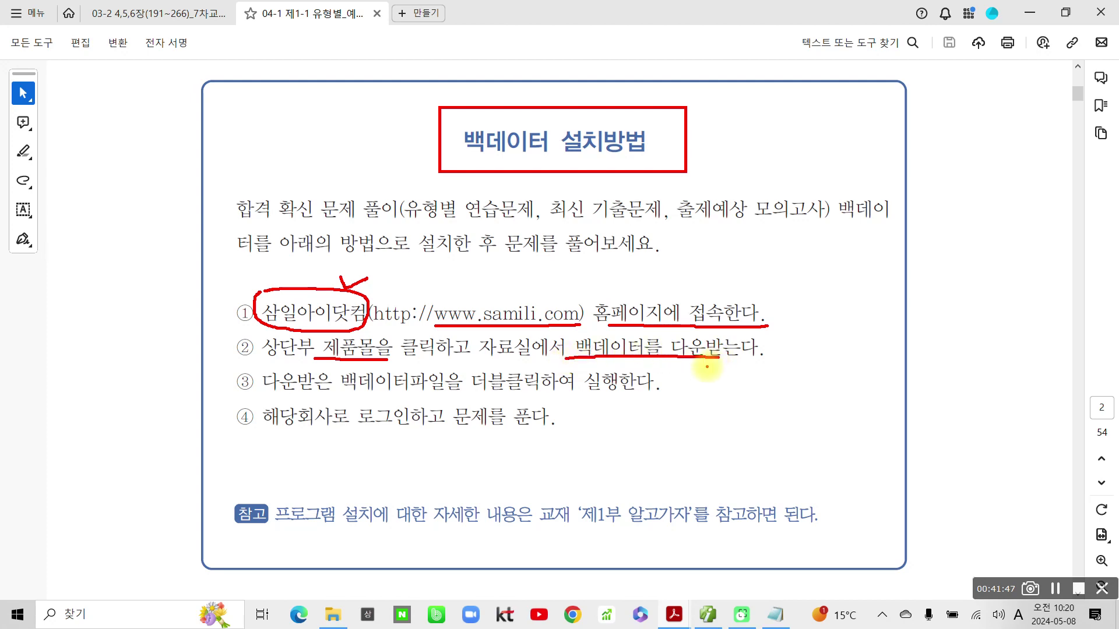
pyautogui.press('Escape')
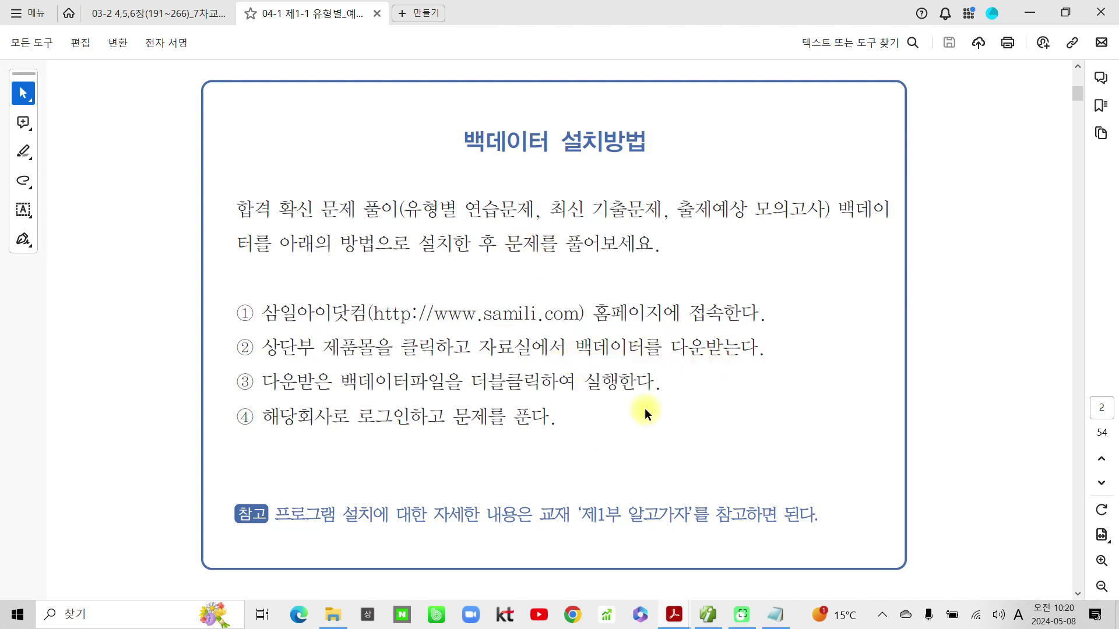
# Step: Look over the 제1장 유형별 연습문제 cover and the opening 실무이론평가 questions on the following pages
pyautogui.scroll(-2, 583, 512)
pyautogui.scroll(-15, 602, 526)
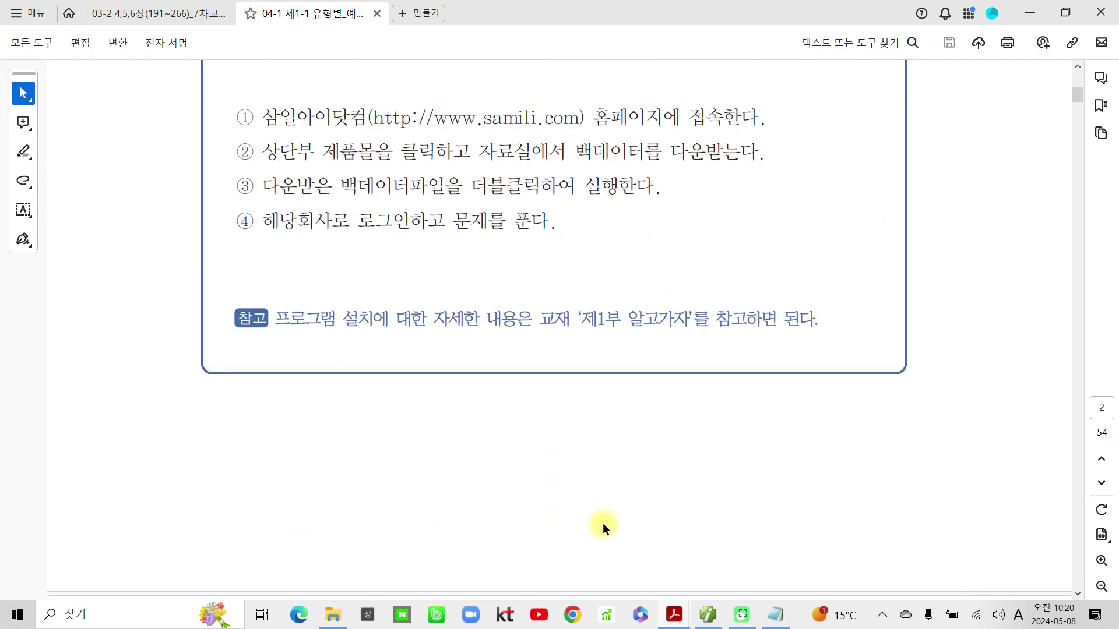
pyautogui.scroll(-15, 606, 521)
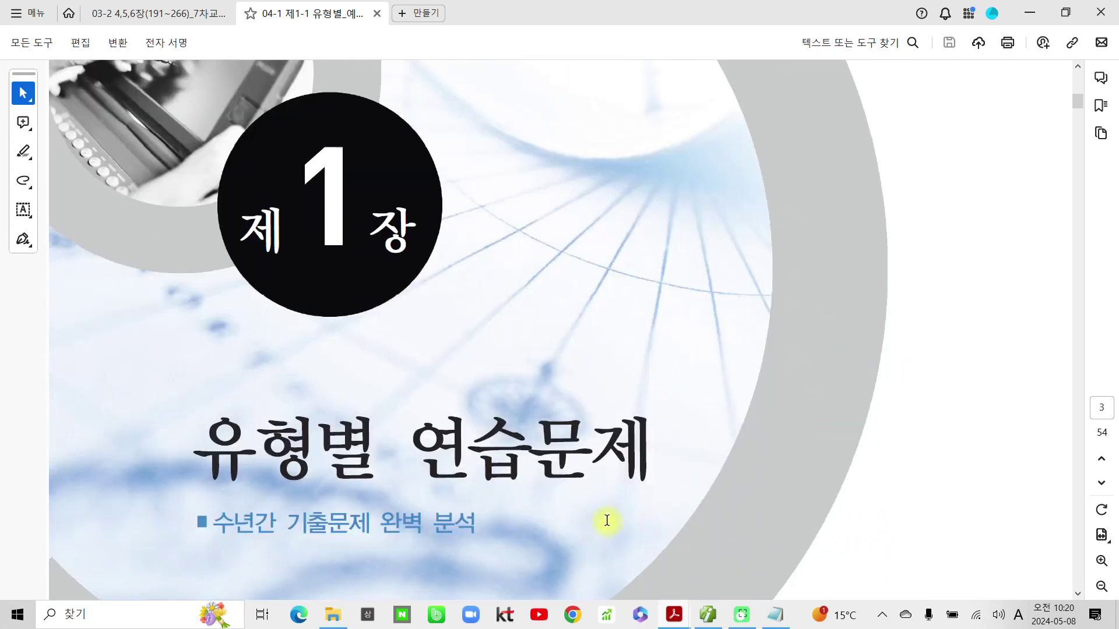
pyautogui.scroll(-10, 606, 526)
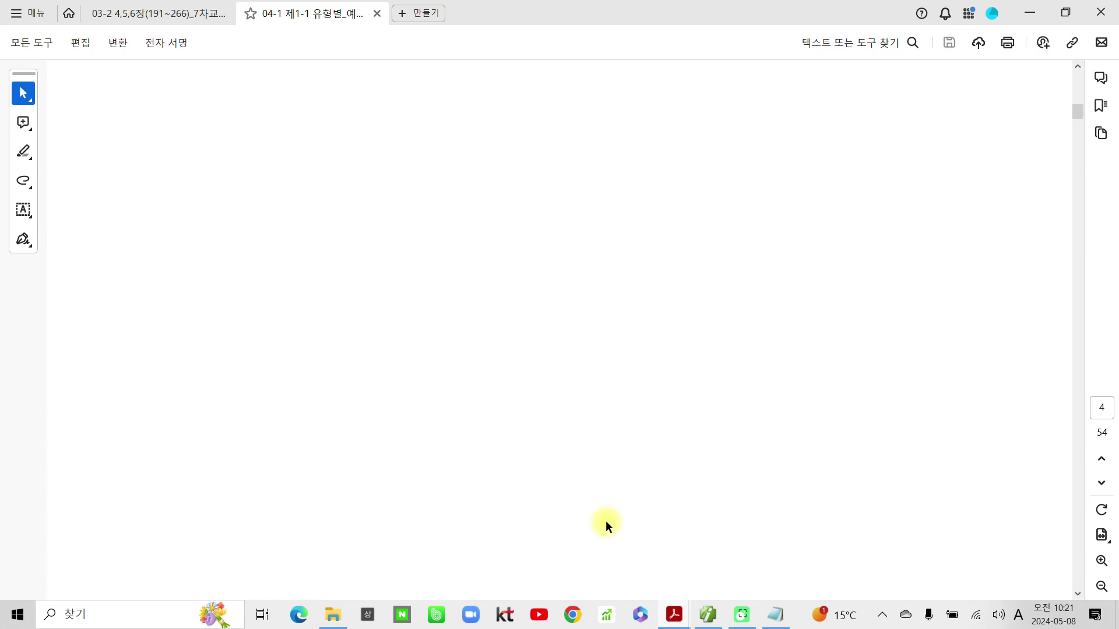
pyautogui.scroll(-10, 606, 524)
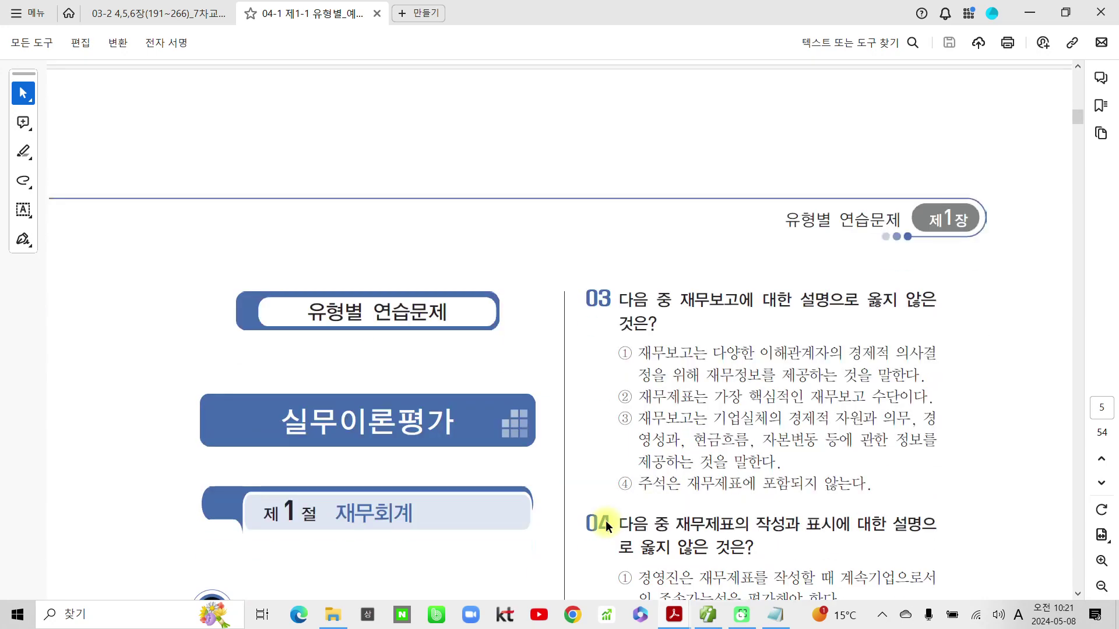
pyautogui.scroll(10, 606, 521)
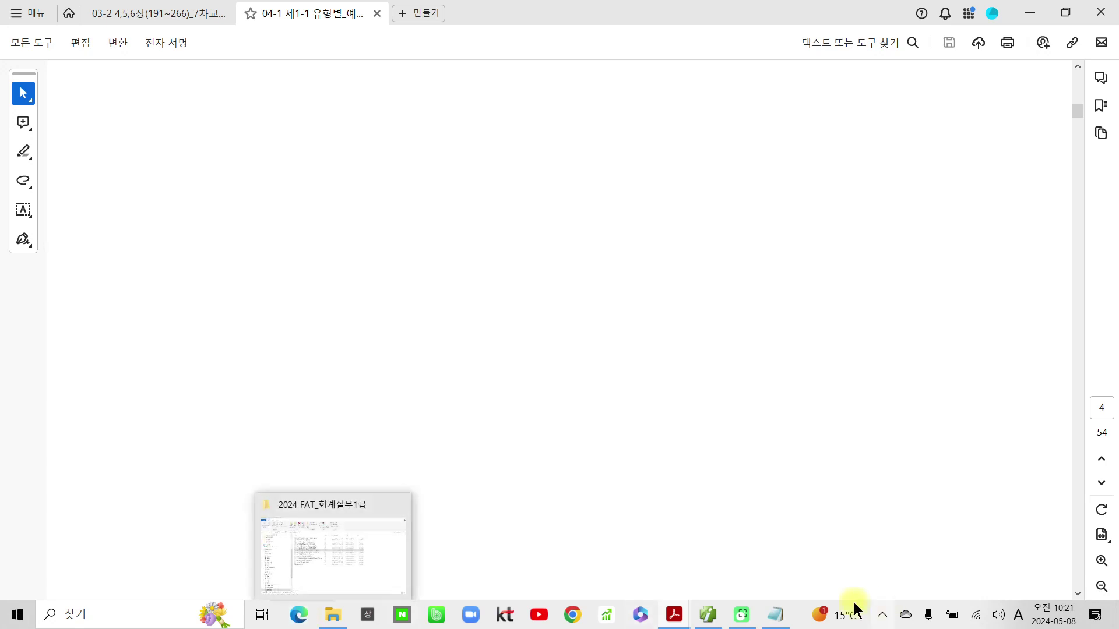
# Step: Switch to Chrome, search Google for 삼일아이닷컴, and open the samili.com result after marking it with a red box
pyautogui.click(573, 615)
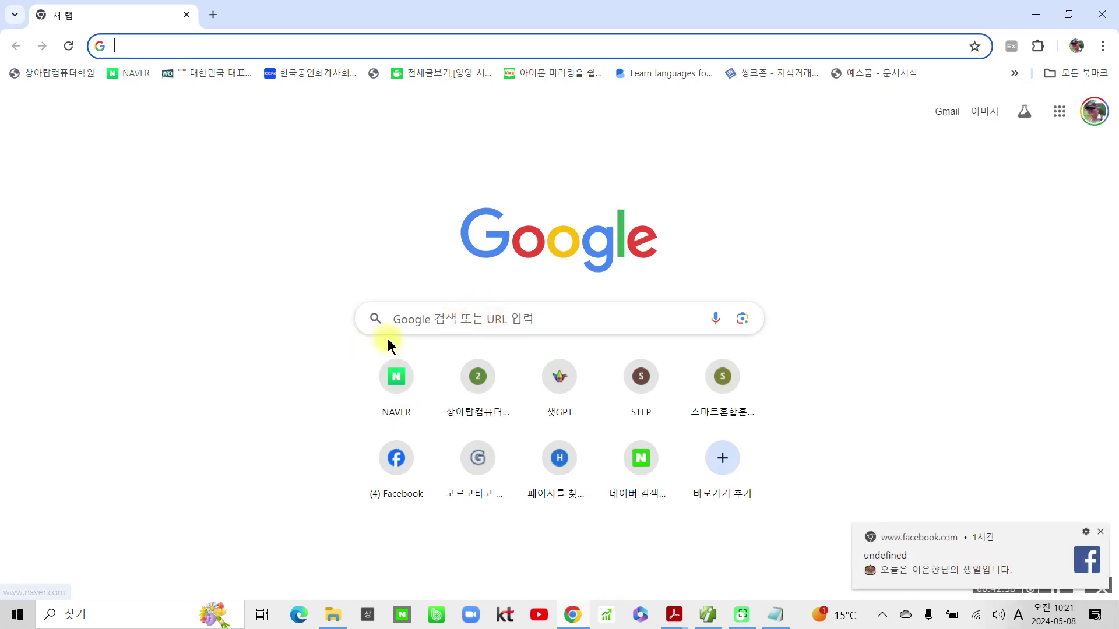
pyautogui.click(453, 320)
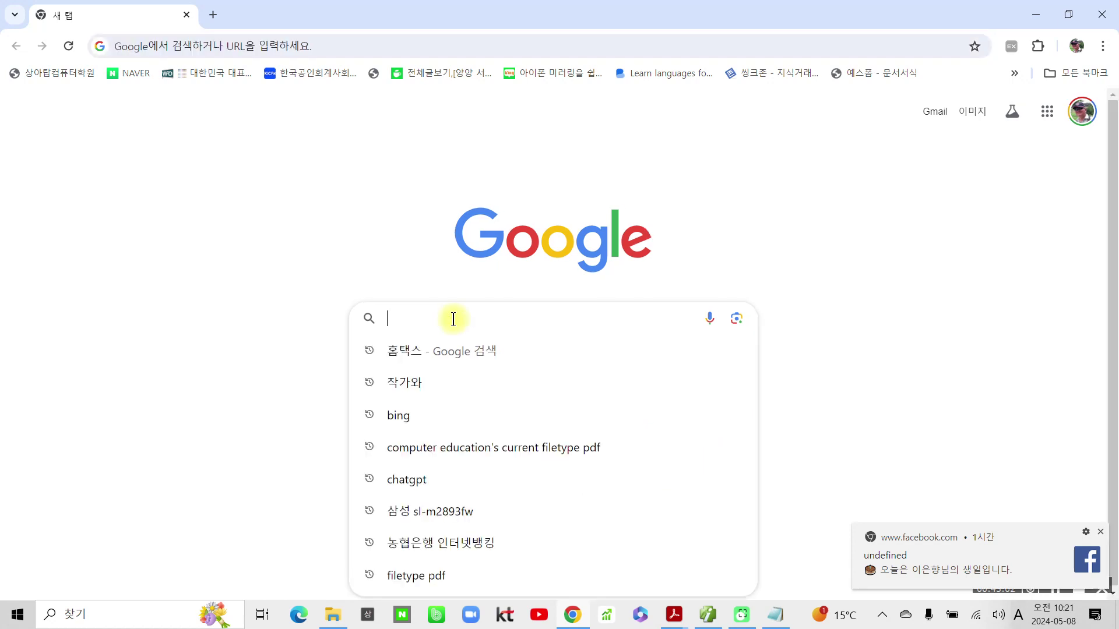
pyautogui.write('ㅅ')
pyautogui.press('BackSpace')
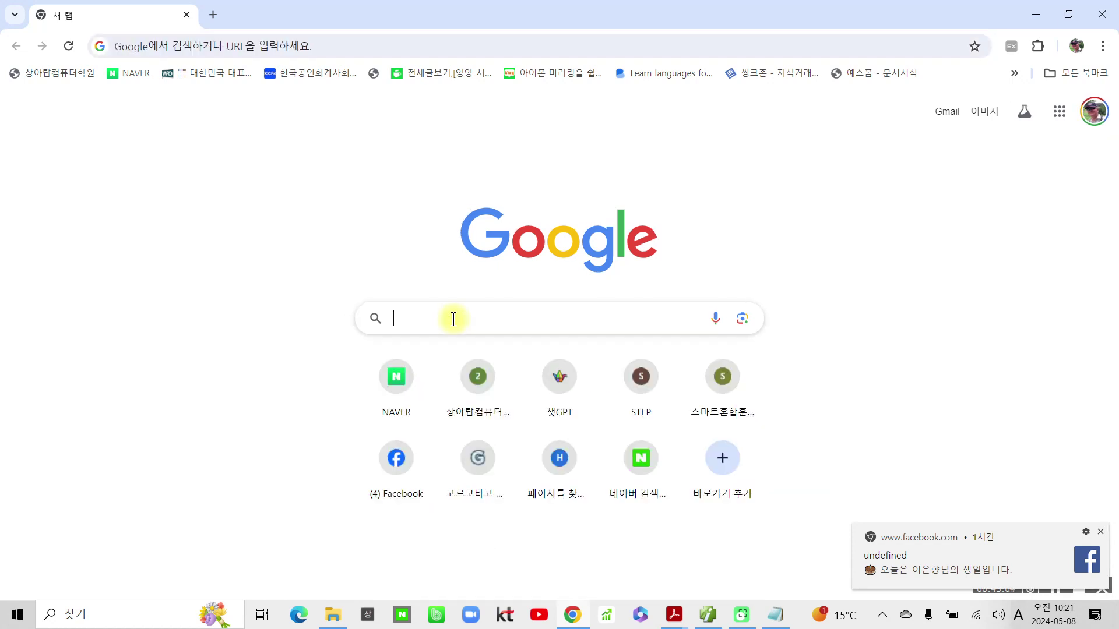
pyautogui.press('Hangul')
pyautogui.write('삼일')
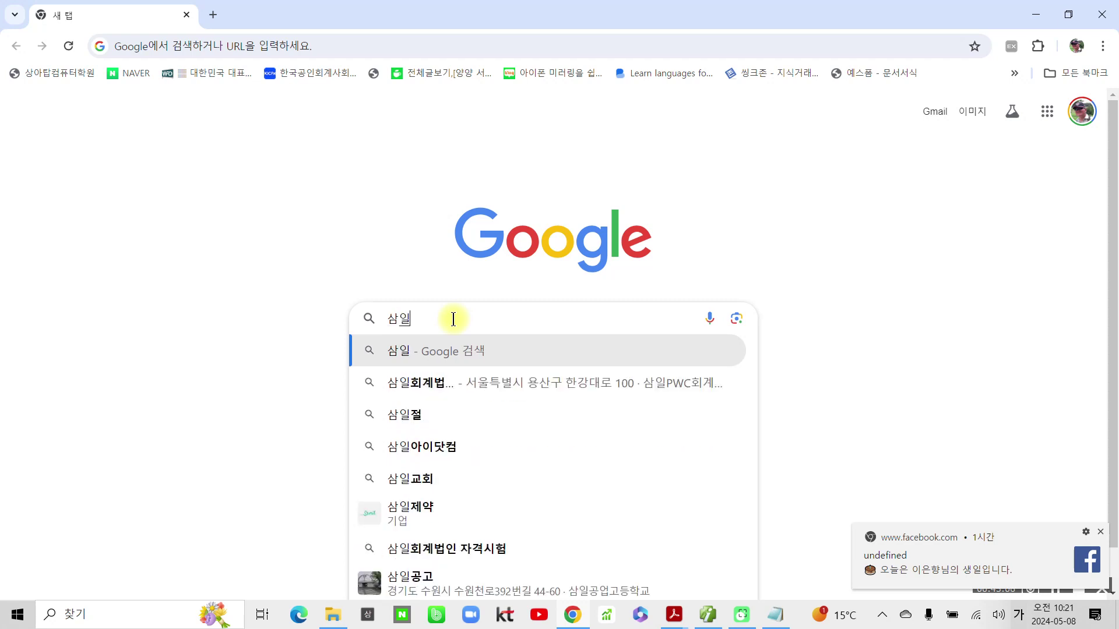
pyautogui.write('아이')
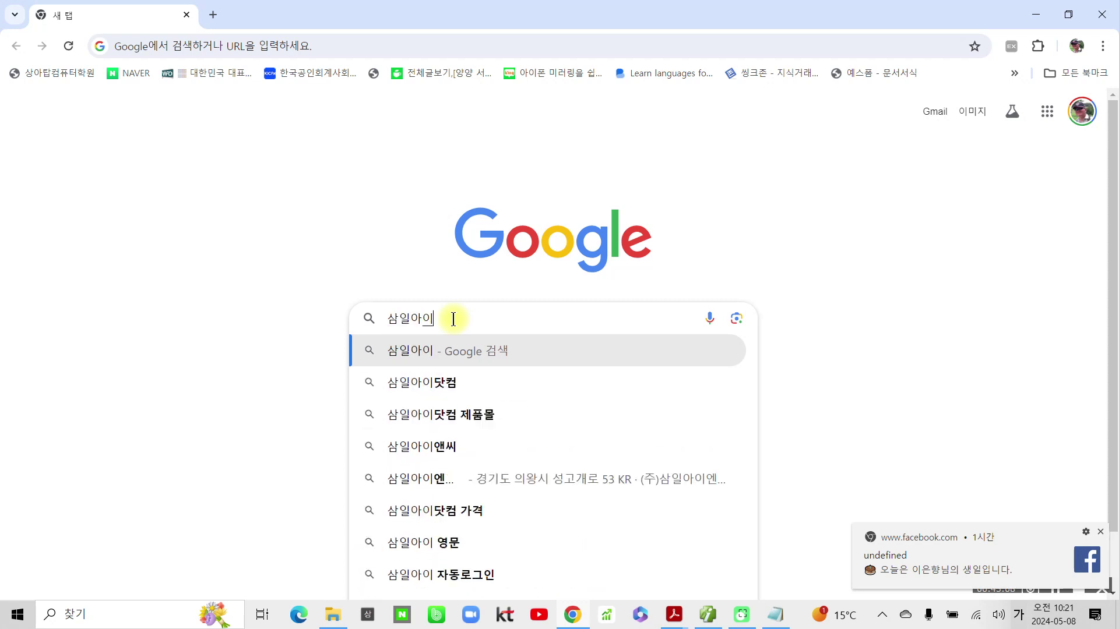
pyautogui.click(437, 381)
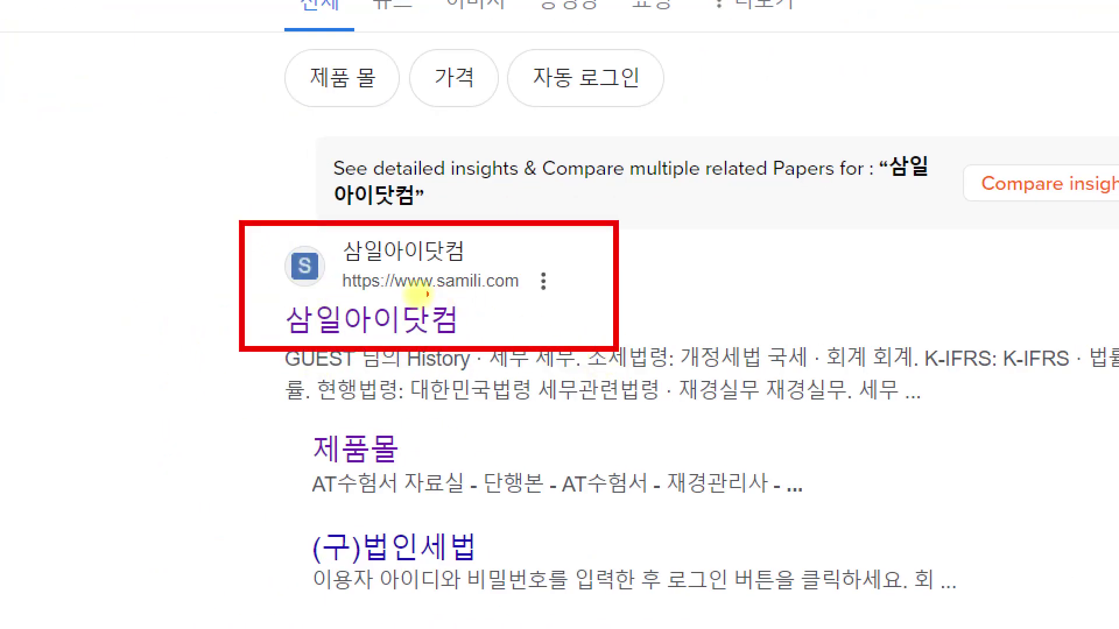
pyautogui.moveTo(331, 290); pyautogui.dragTo(539, 296)
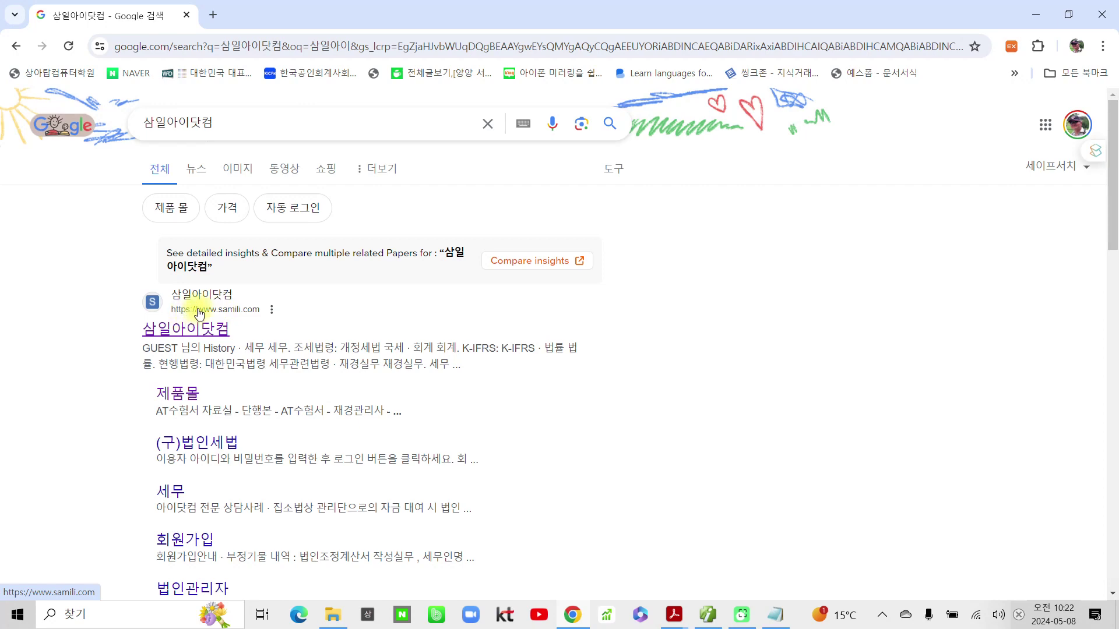
pyautogui.click(209, 330)
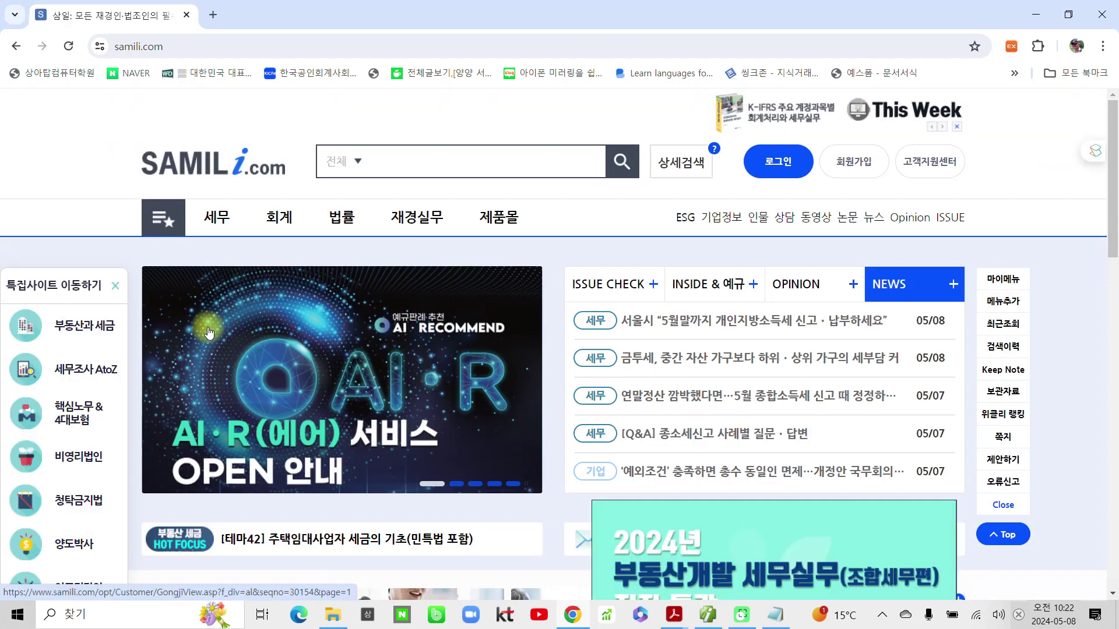
# Step: Mark 제품몰 on the samili.com home page with a red box and check mark, and open it
pyautogui.moveTo(401, 236)
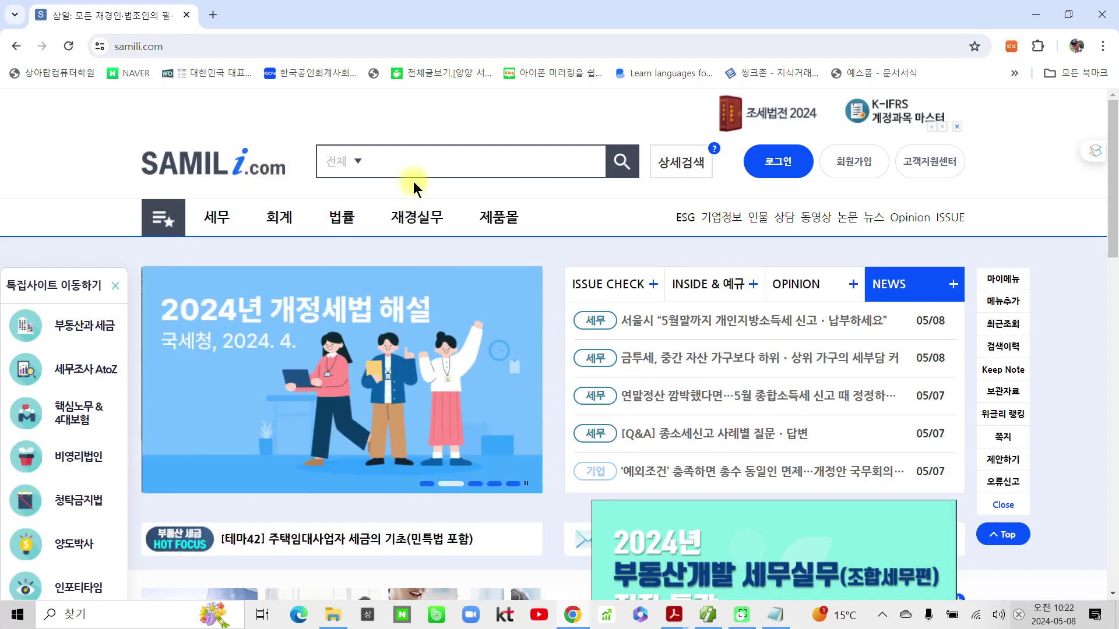
pyautogui.moveTo(461, 191)
pyautogui.mouseDown()
pyautogui.moveTo(492, 227)
pyautogui.moveTo(570, 239)
pyautogui.mouseUp()
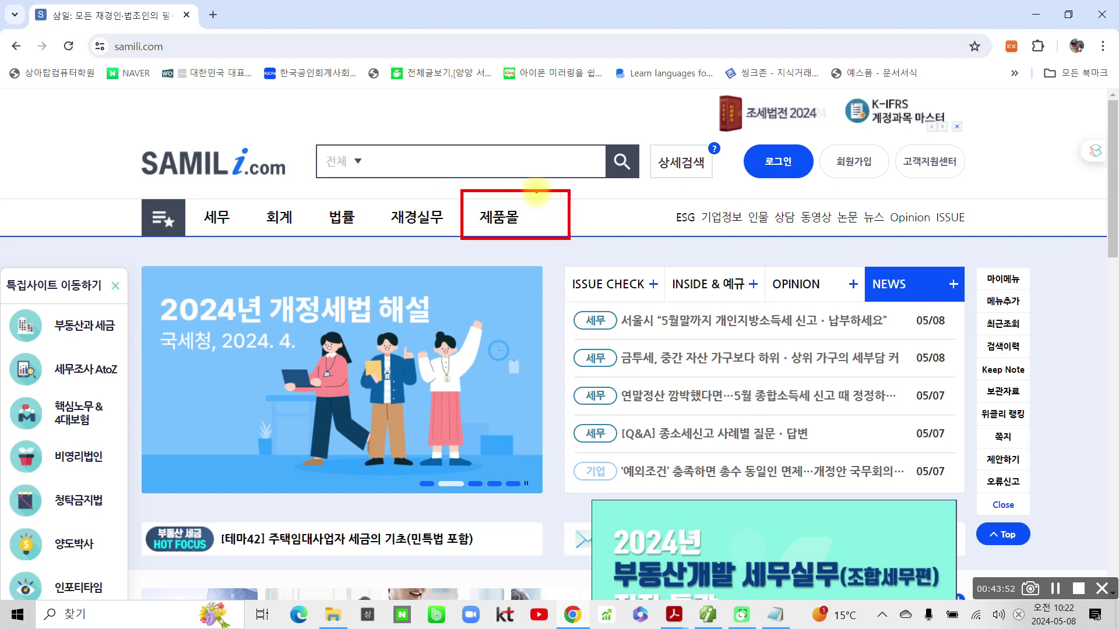
pyautogui.moveTo(534, 180)
pyautogui.mouseDown()
pyautogui.moveTo(546, 213)
pyautogui.moveTo(572, 190)
pyautogui.mouseUp()
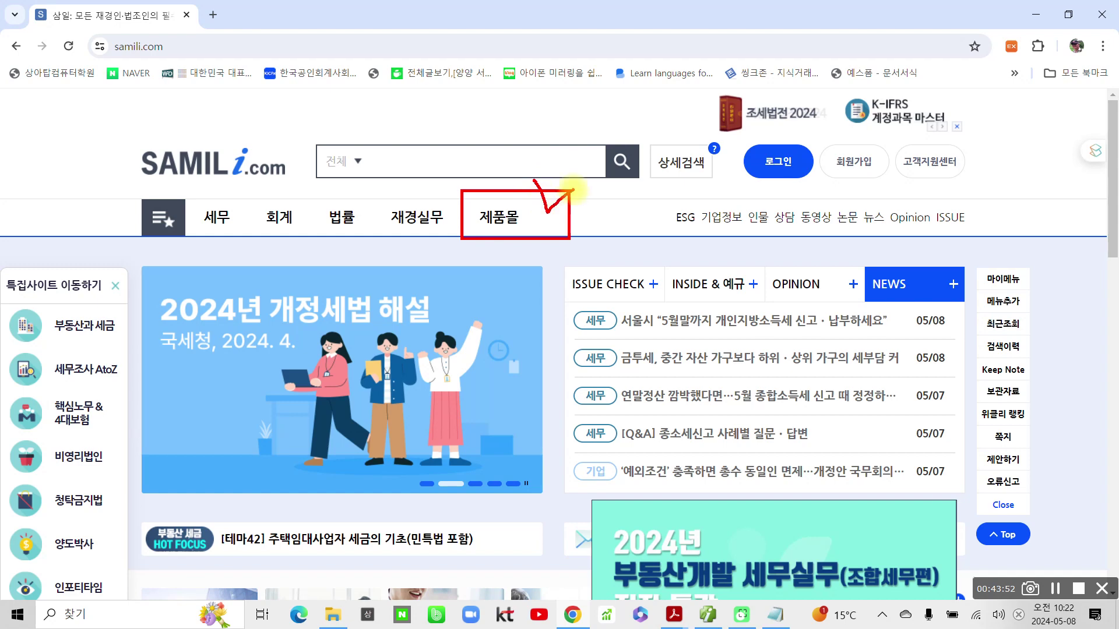
pyautogui.click(496, 219)
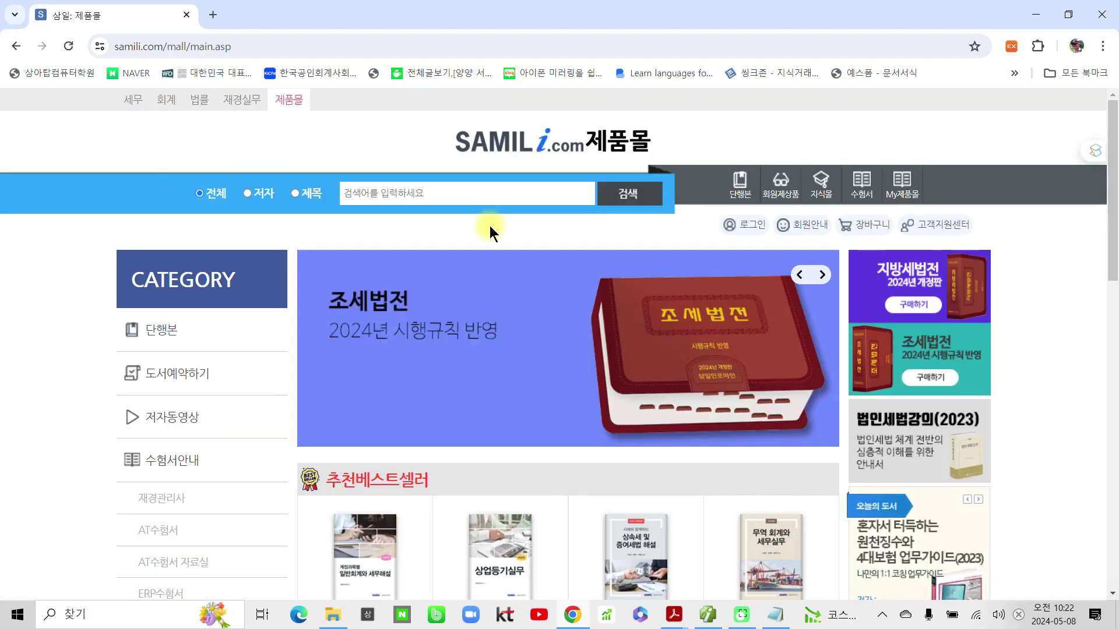
# Step: Mark AT수험서 자료실 under 수험서안내 with a red box and check mark, and open that page
pyautogui.scroll(-3, 33, 357)
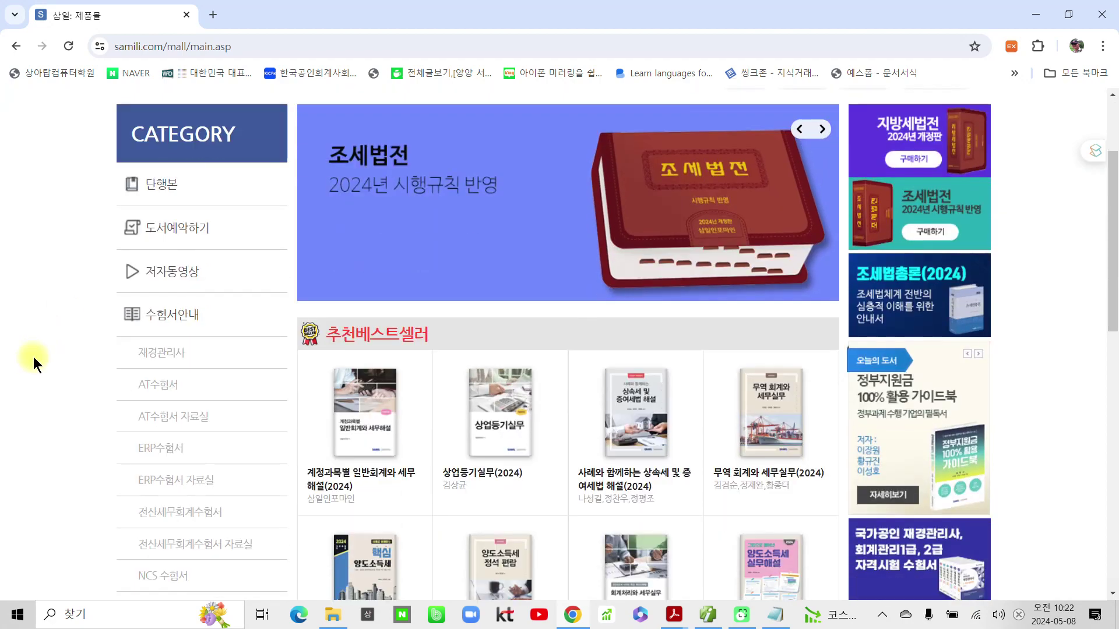
pyautogui.scroll(-1, 34, 356)
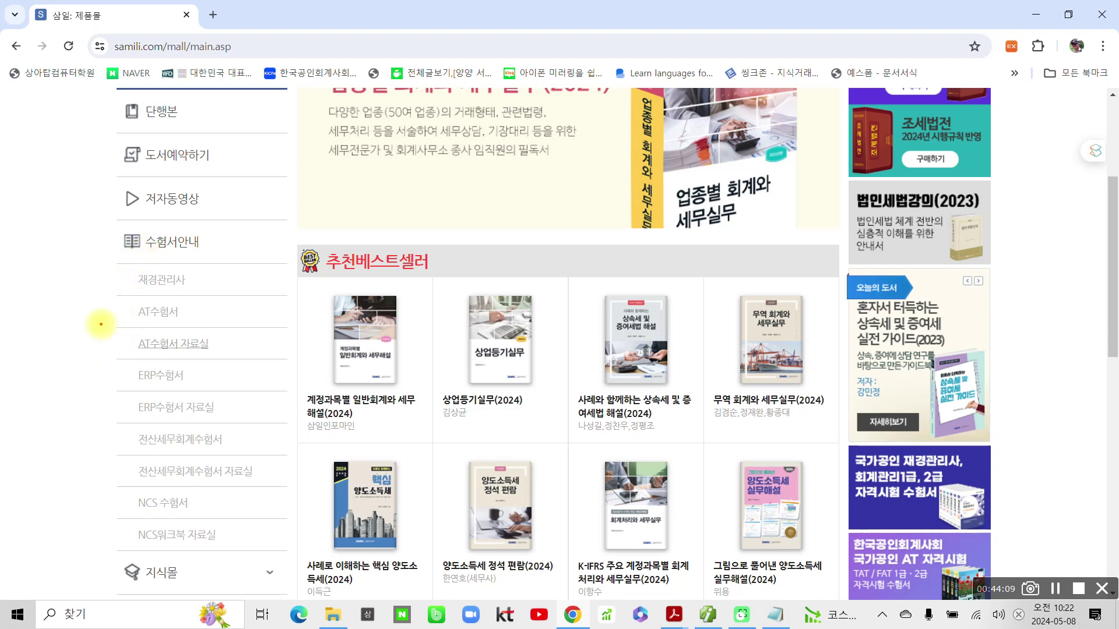
pyautogui.moveTo(99, 324)
pyautogui.mouseDown()
pyautogui.moveTo(194, 349)
pyautogui.moveTo(318, 359)
pyautogui.mouseUp()
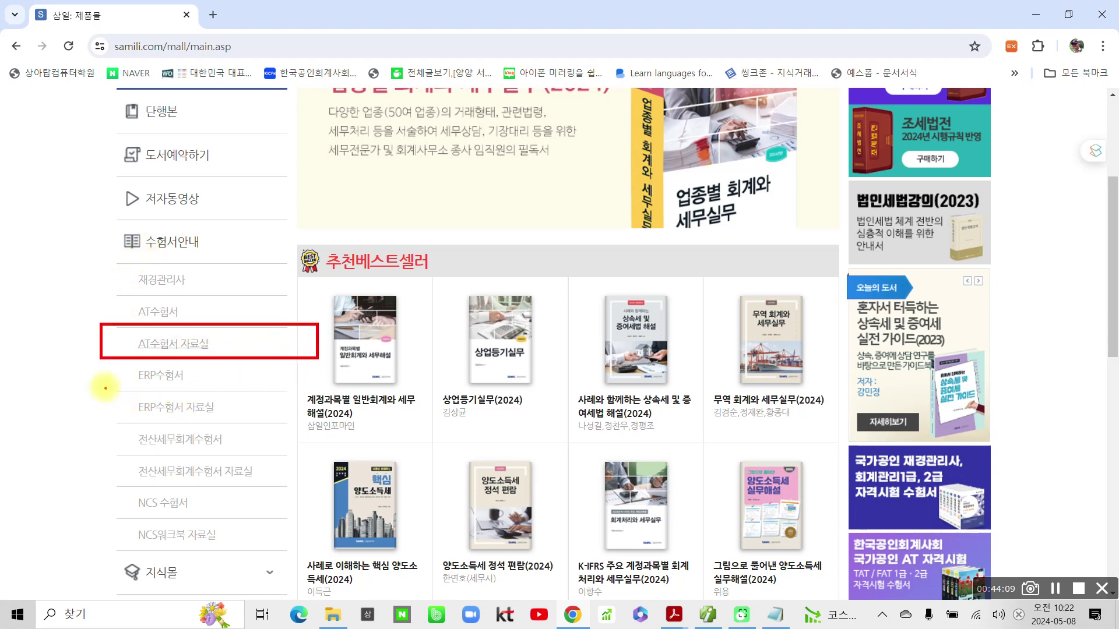
pyautogui.moveTo(43, 323)
pyautogui.mouseDown()
pyautogui.moveTo(56, 348)
pyautogui.moveTo(82, 325)
pyautogui.mouseUp()
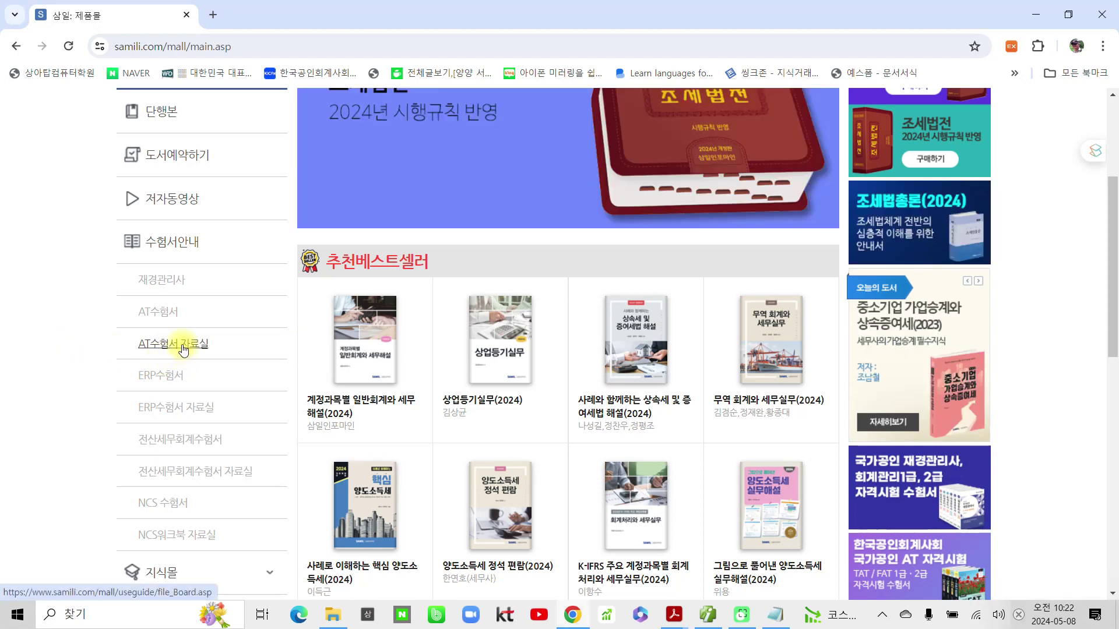
pyautogui.click(183, 347)
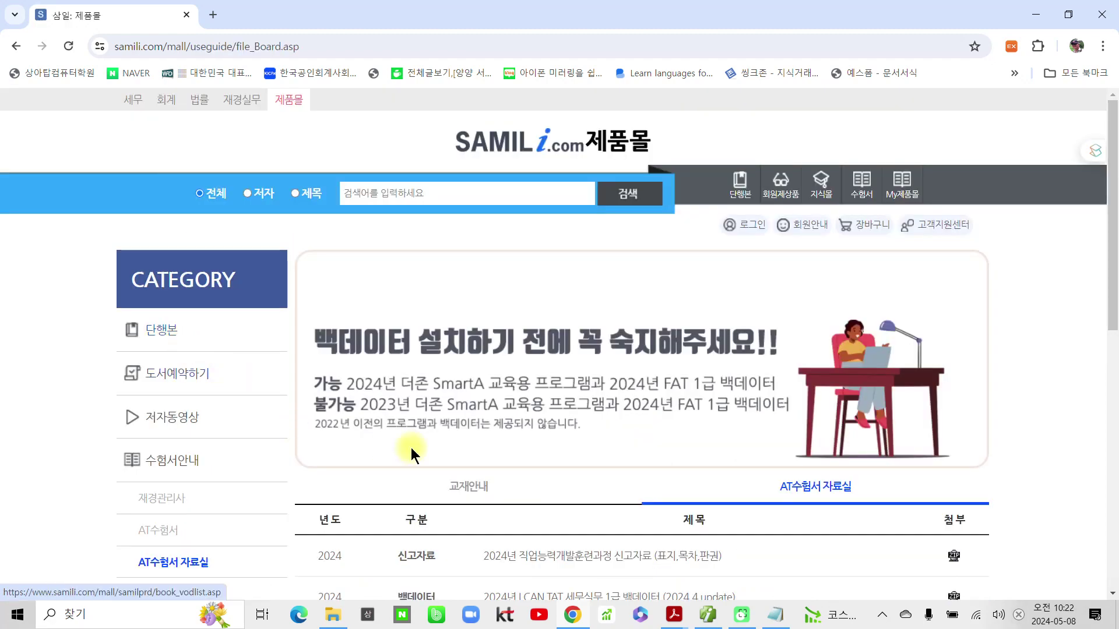
# Step: Underline the 2024 year of the three TAT rows and the FAT 회계실무 1급 row in red, and cross out the TAT years
pyautogui.scroll(-3, 450, 393)
pyautogui.scroll(-3, 451, 395)
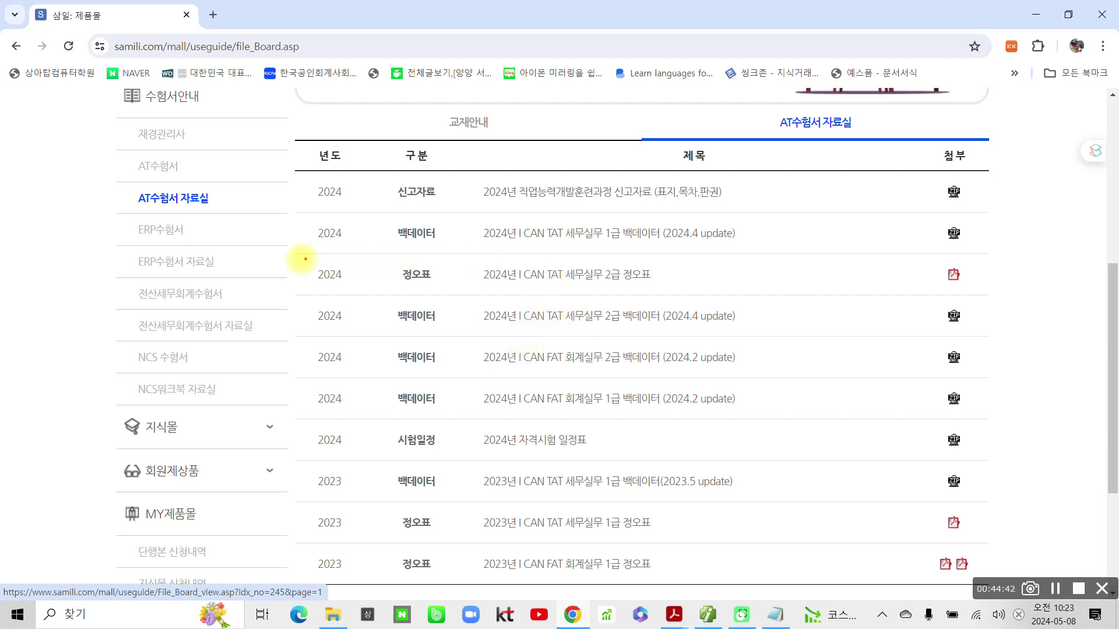
pyautogui.moveTo(305, 246); pyautogui.dragTo(366, 246)
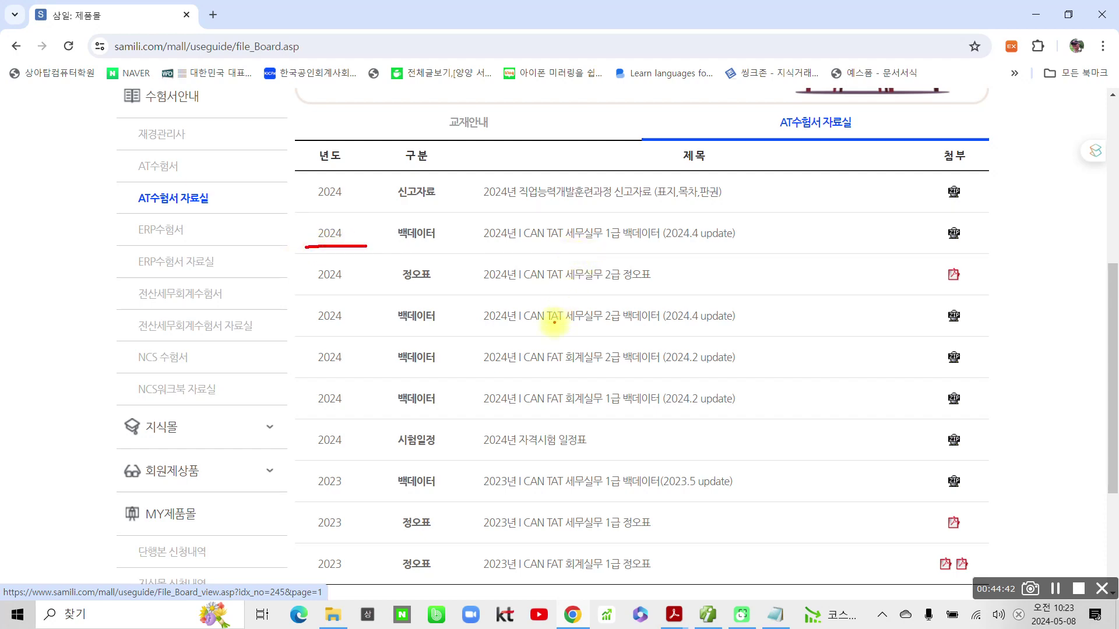
pyautogui.moveTo(305, 289); pyautogui.dragTo(344, 290)
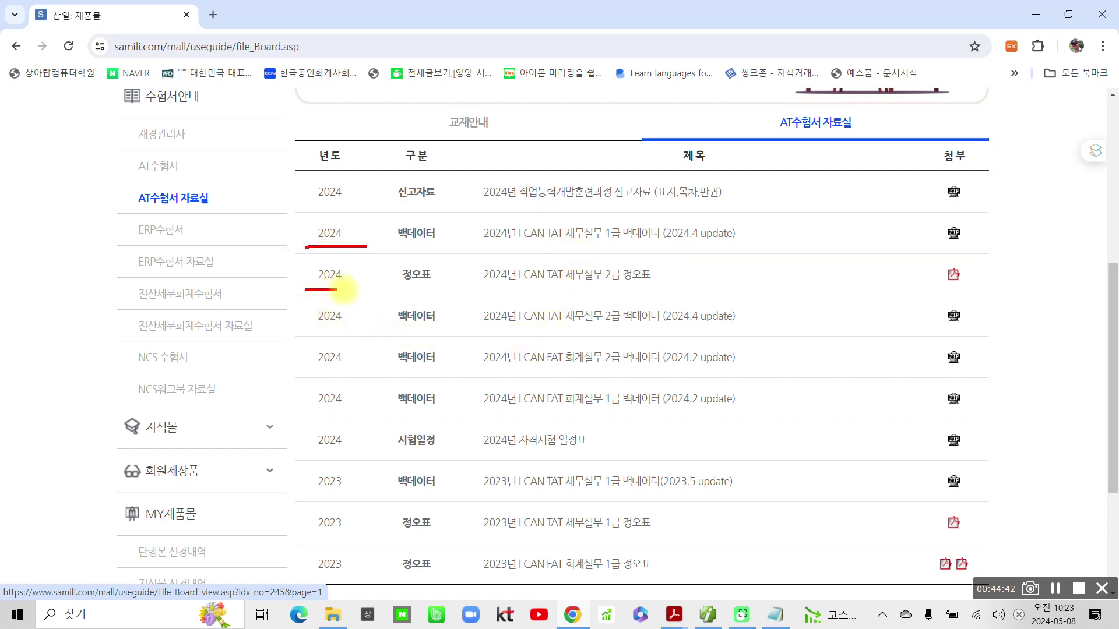
pyautogui.moveTo(297, 329); pyautogui.dragTo(341, 330)
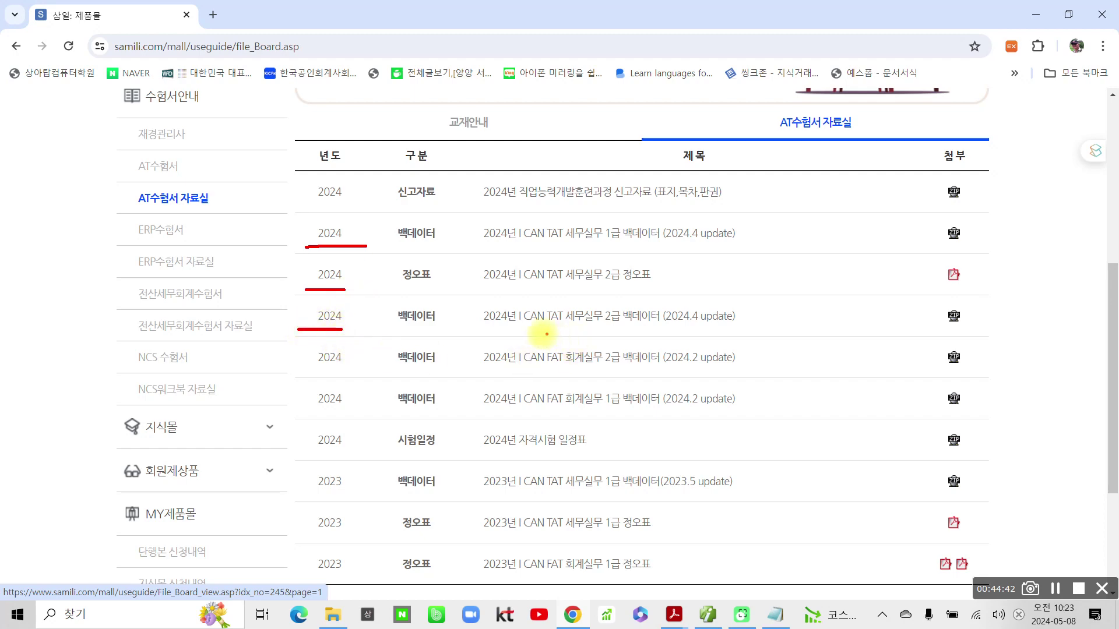
pyautogui.moveTo(295, 410); pyautogui.dragTo(344, 411)
pyautogui.moveTo(357, 220); pyautogui.dragTo(274, 341)
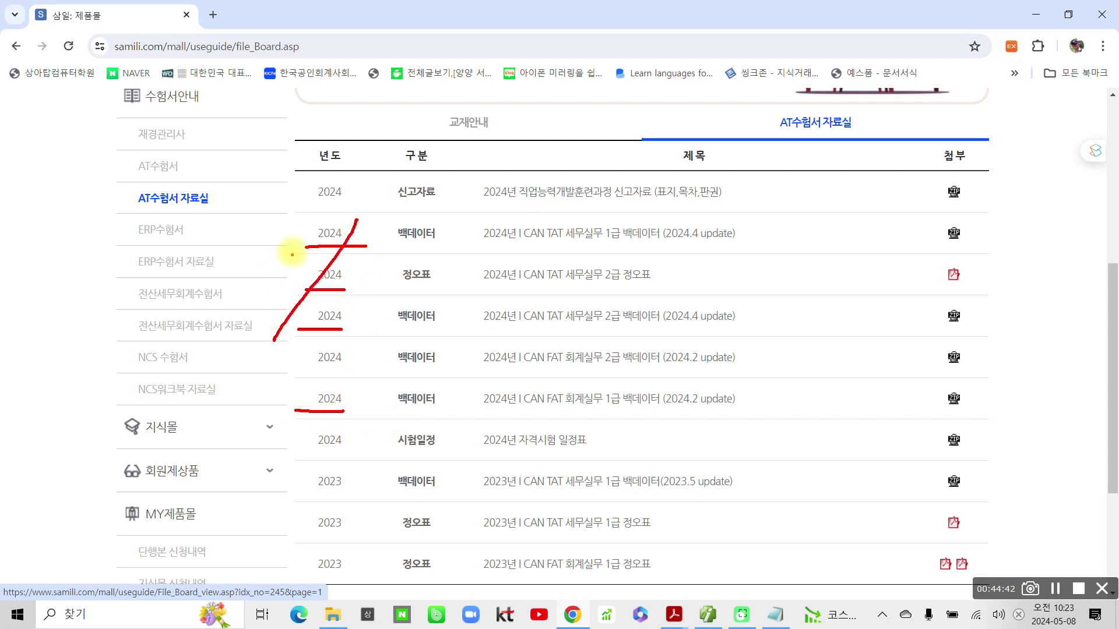
pyautogui.moveTo(301, 227); pyautogui.dragTo(346, 333)
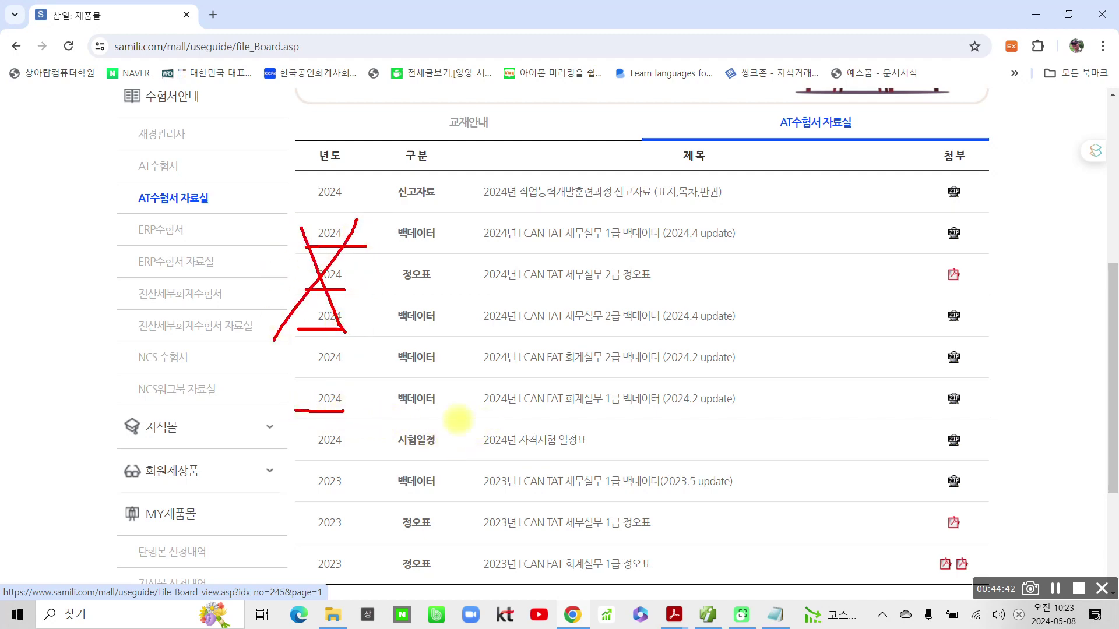
# Step: Outline the title 2024년 I CAN FAT 회계실무 1급 백데이터 (2024.2 update) in red freehand and add a check mark beside it
pyautogui.moveTo(478, 414)
pyautogui.mouseDown()
pyautogui.moveTo(746, 415)
pyautogui.moveTo(759, 403)
pyautogui.moveTo(737, 376)
pyautogui.moveTo(473, 376)
pyautogui.moveTo(465, 417)
pyautogui.mouseUp()
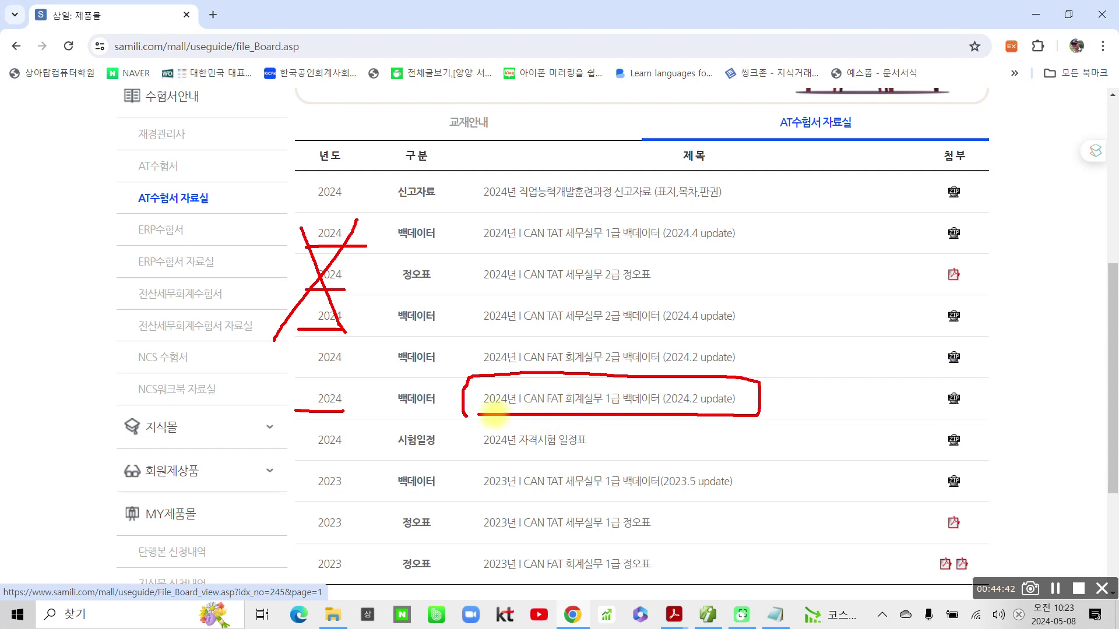
pyautogui.moveTo(769, 392); pyautogui.dragTo(793, 392)
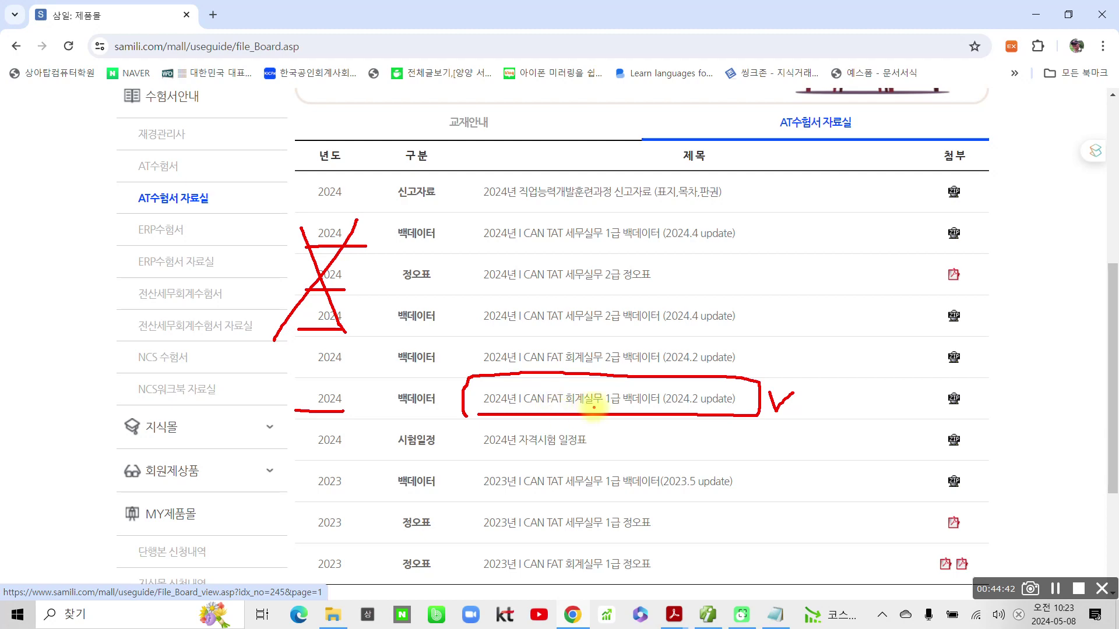
# Step: Clear the red markings and open the 2024년 I CAN FAT 회계실무 1급 백데이터 (2024.2 update) post at its download notice
pyautogui.press('Escape')
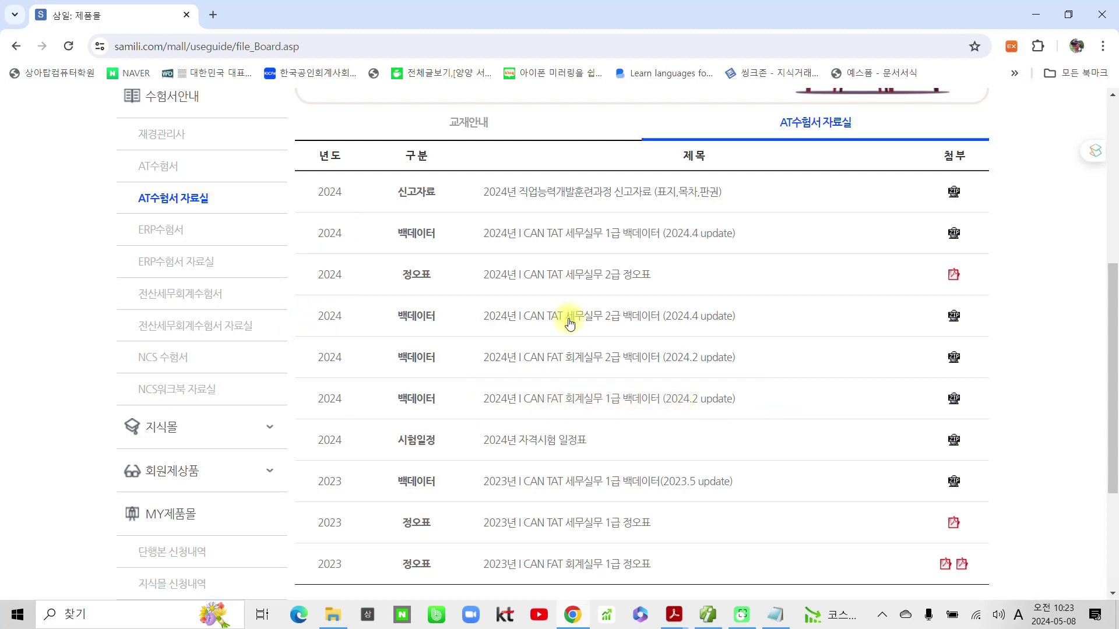
pyautogui.click(625, 401)
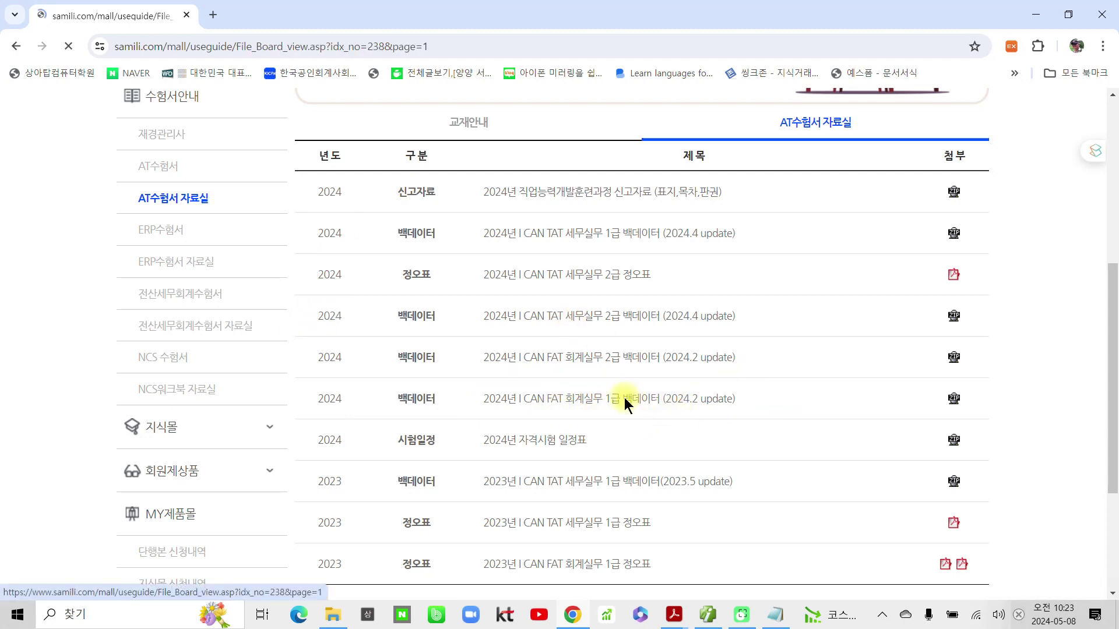
pyautogui.scroll(-5, 585, 474)
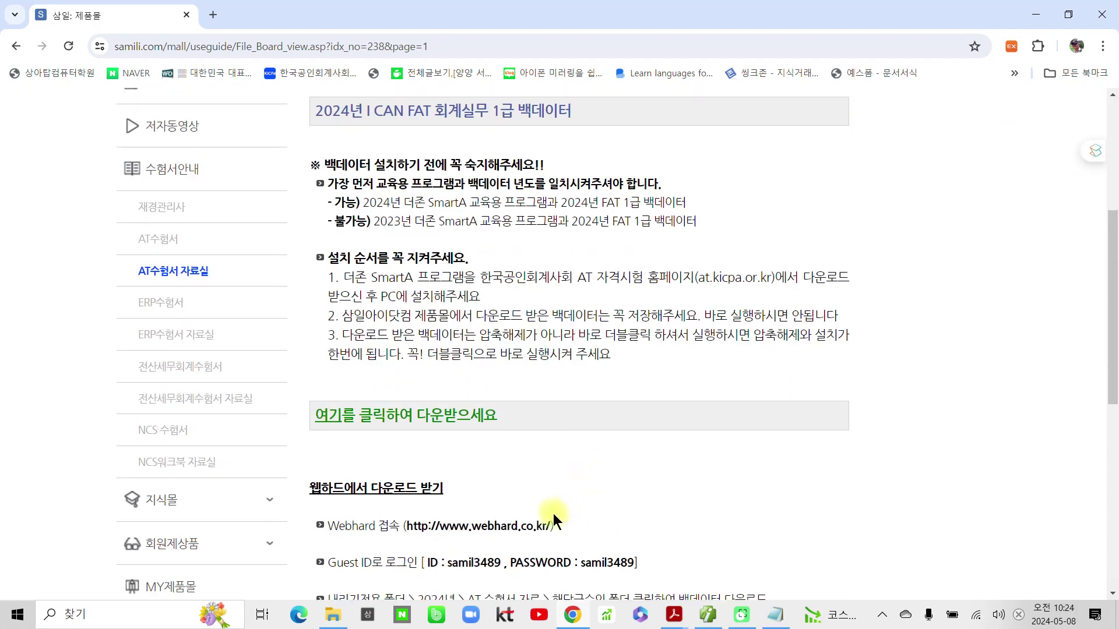
# Step: Frame the green line 여기를 클릭하여 다운받으세요 with a red box, and clear the marking
pyautogui.hotkey('ctrl', '2')
pyautogui.moveTo(303, 389); pyautogui.dragTo(622, 443)
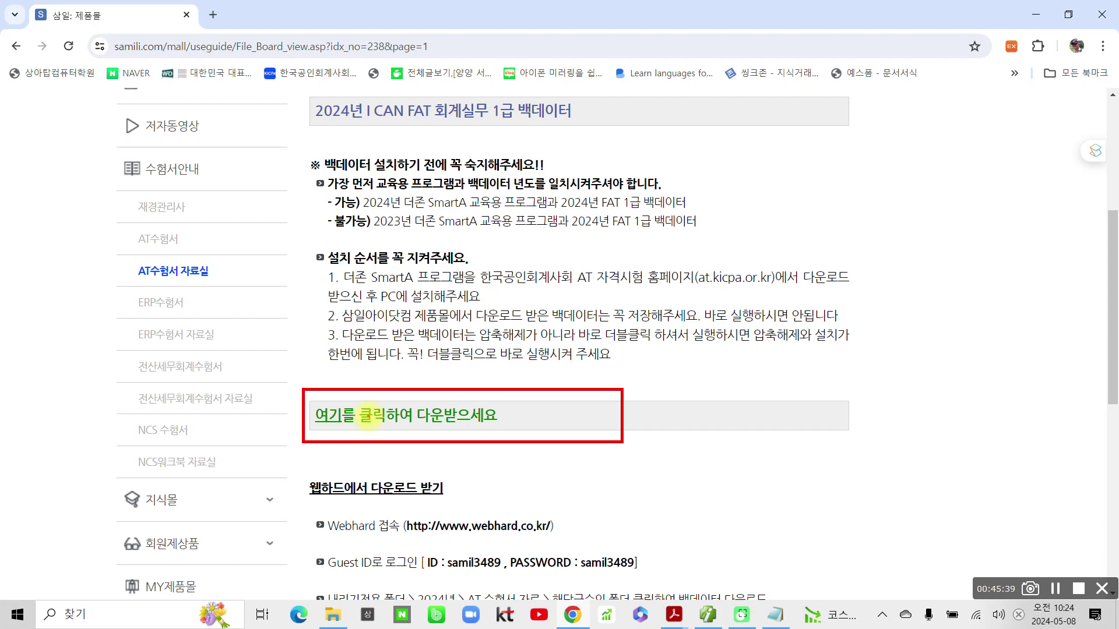
pyautogui.press('Escape')
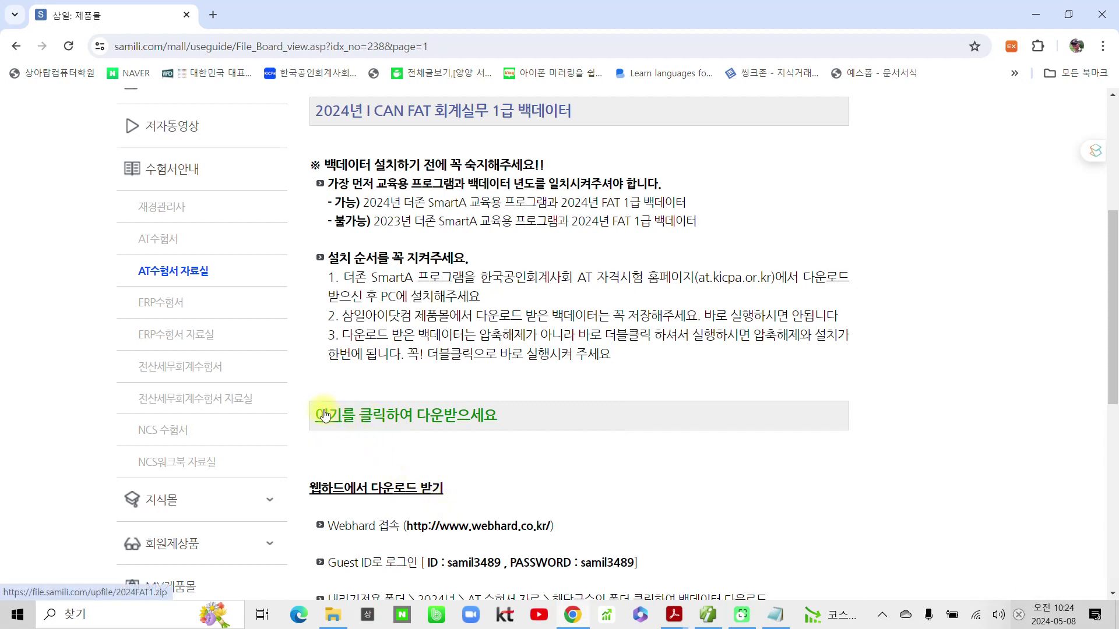
# Step: Download 2024FAT1.zip from the 여기 link into the 다운로드 folder, replacing the existing file of that name
pyautogui.click(328, 422)
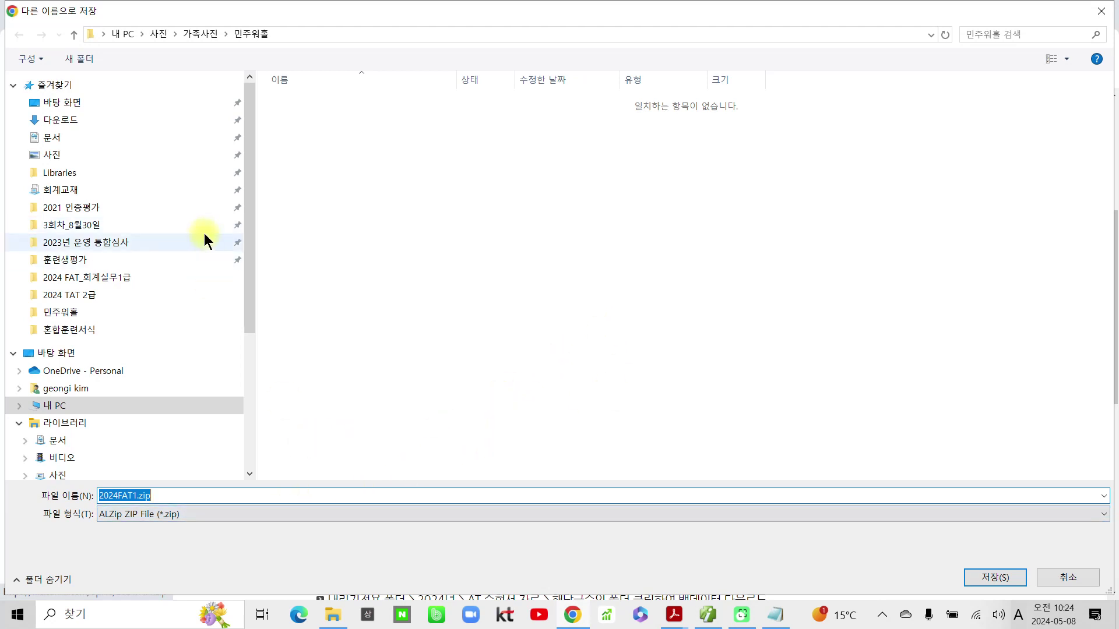
pyautogui.click(120, 115)
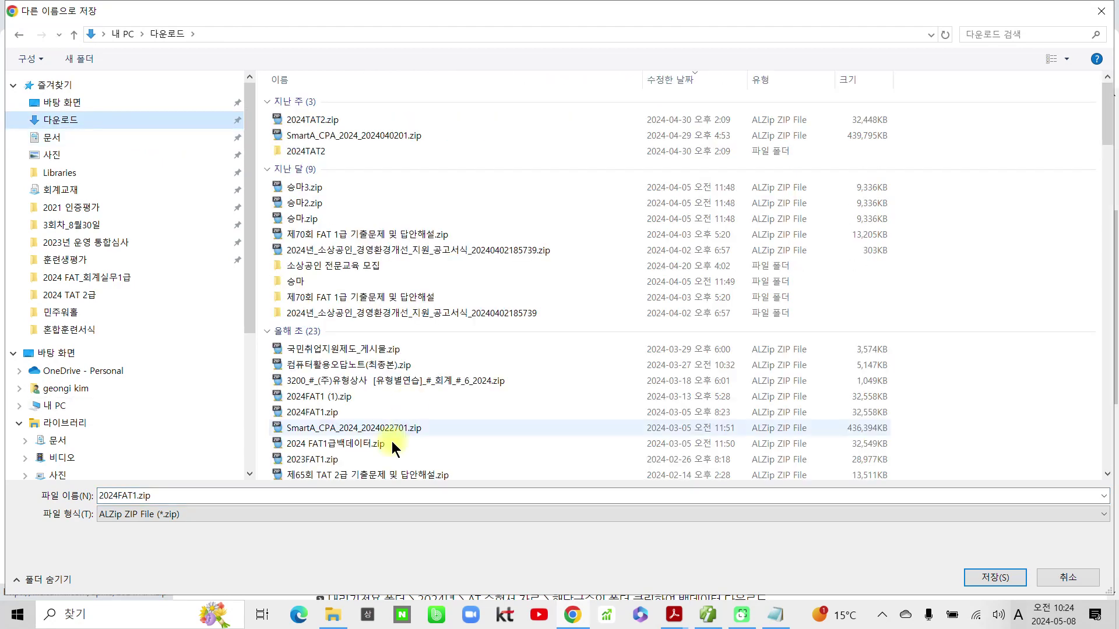
pyautogui.click(994, 574)
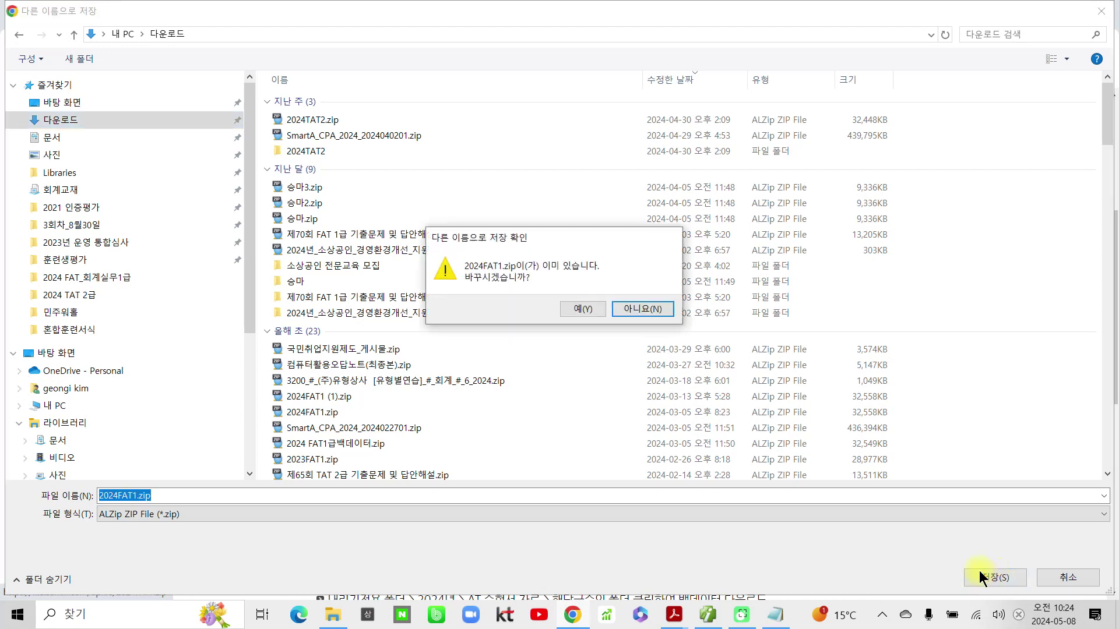
pyautogui.click(574, 307)
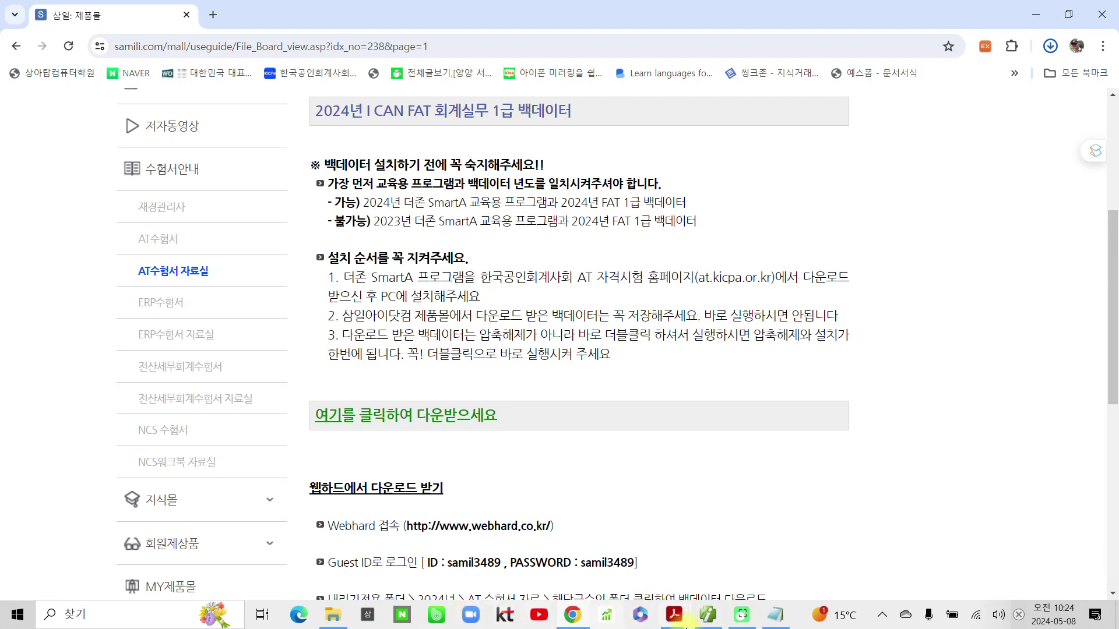
# Step: Switch to File Explorer, open the 다운로드 folder and underline today's 2024FAT1.zip
pyautogui.click(332, 616)
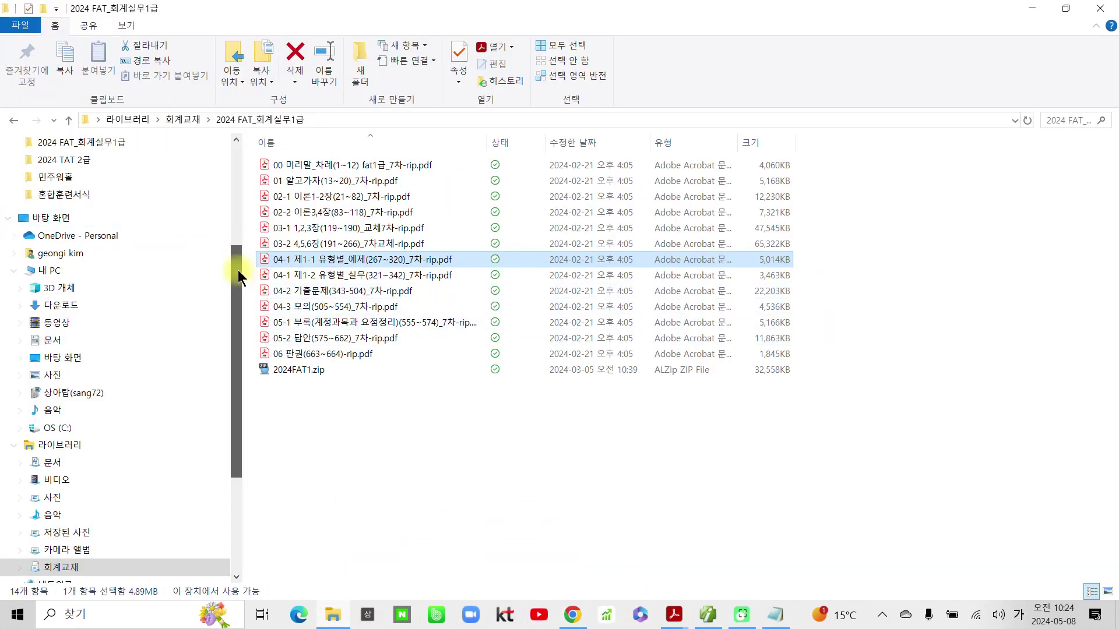
pyautogui.scroll(5, 238, 271)
pyautogui.click(139, 182)
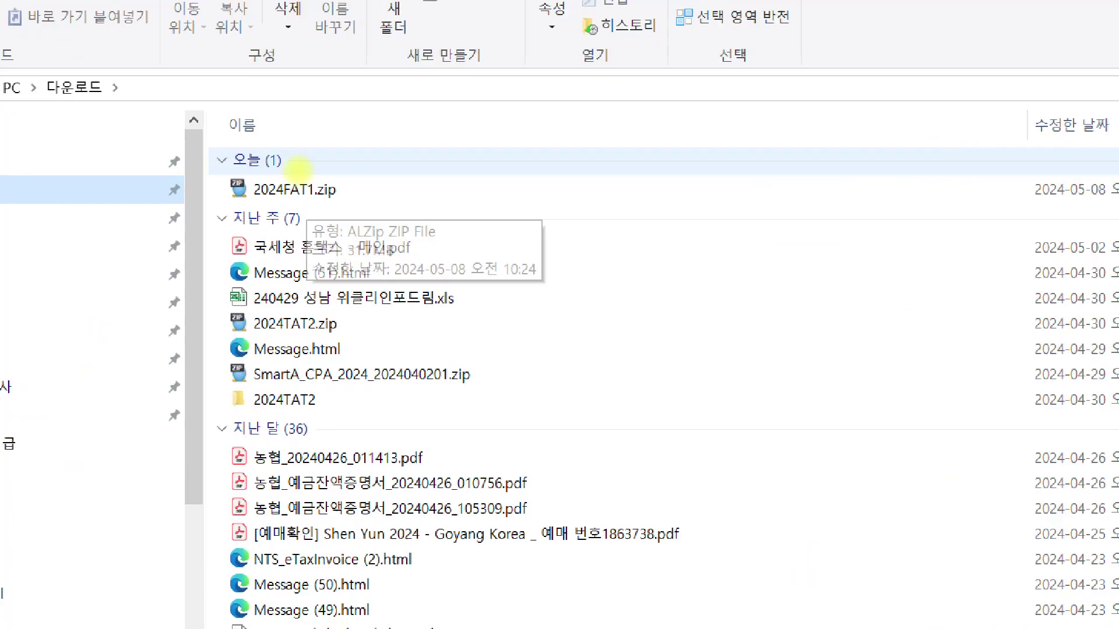
pyautogui.moveTo(257, 202); pyautogui.dragTo(404, 204)
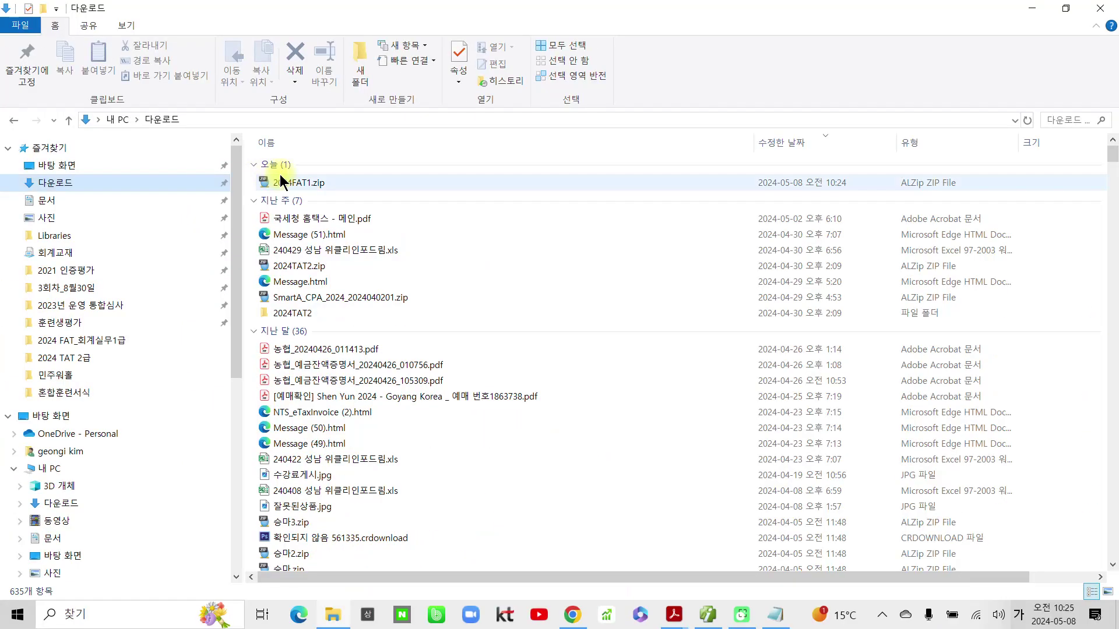
# Step: Extract 2024FAT1.zip with ALZip into the Downloads folder, overwriting the existing FAT1급(2024).exe, and dismiss the advertisement popup
pyautogui.doubleClick(280, 184)
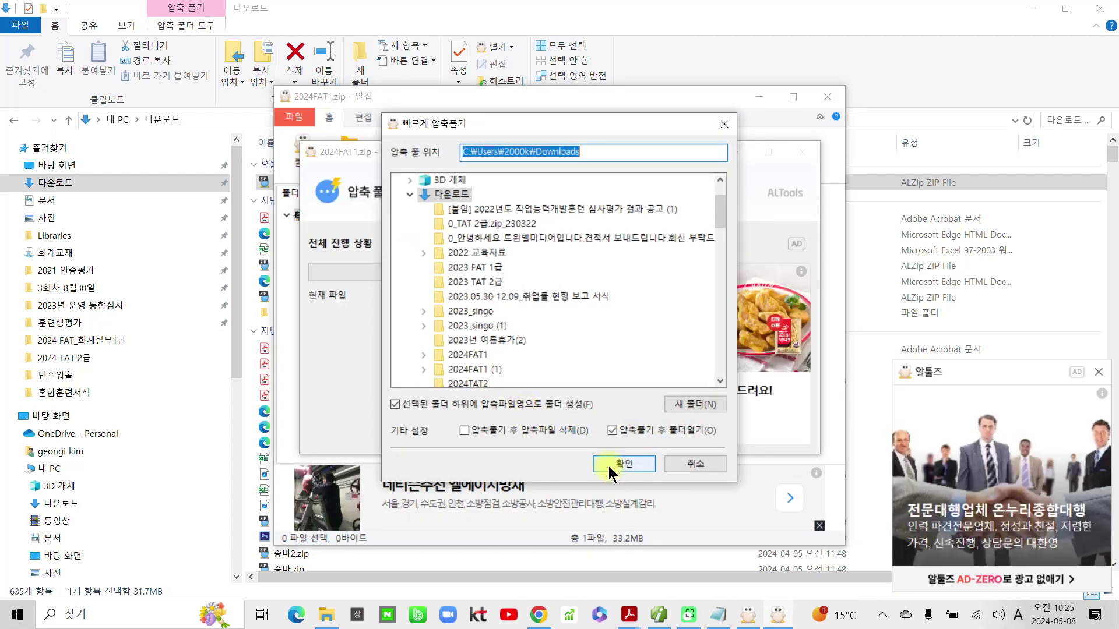
pyautogui.click(609, 465)
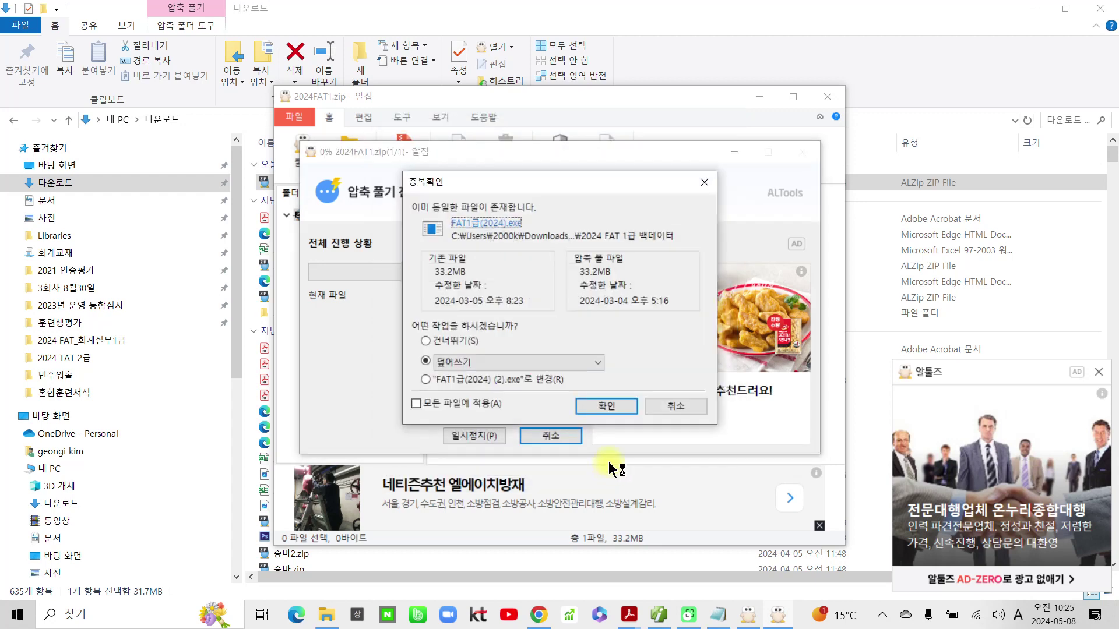
pyautogui.click(606, 404)
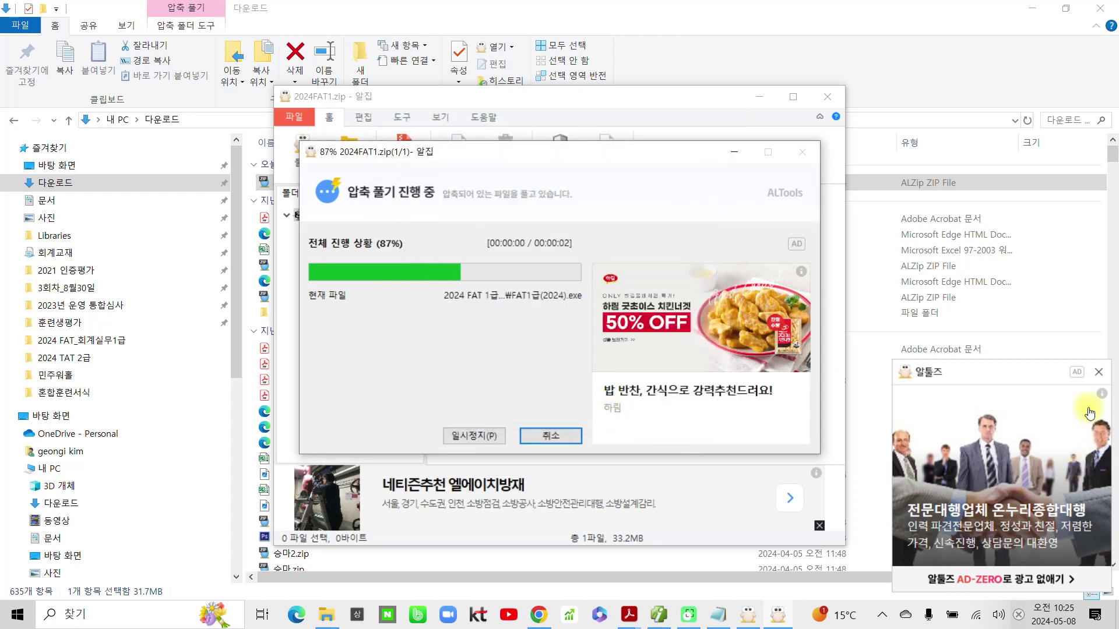
pyautogui.click(1098, 373)
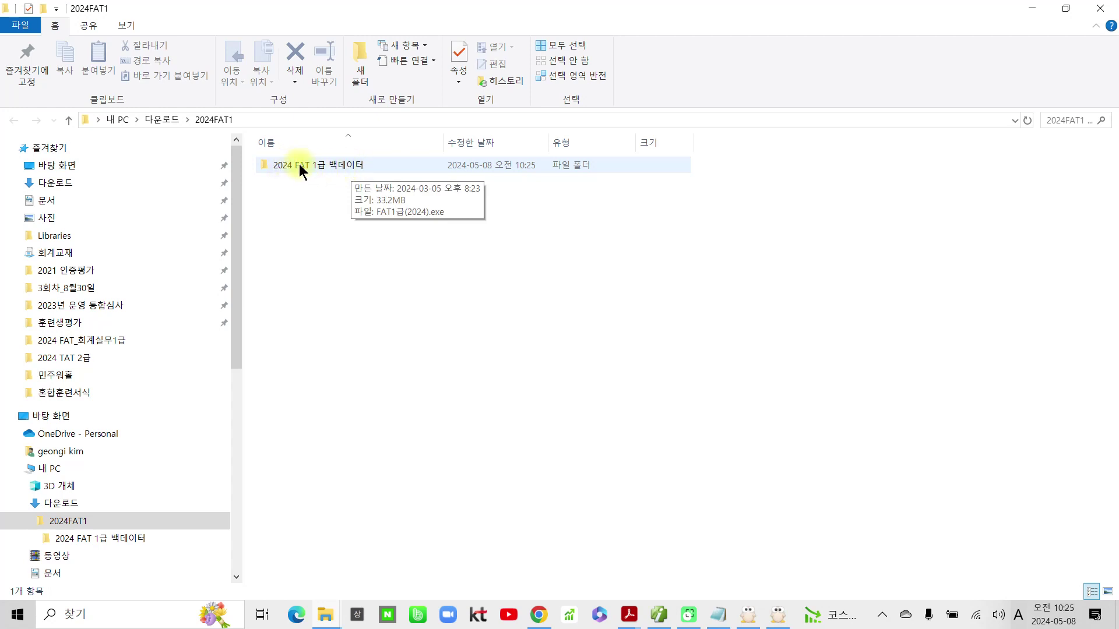
# Step: Open the 2024 FAT 1급 백데이터 folder and mark the FAT1급(2024).exe name, its .exe extension and its 응용 프로그램 type in red
pyautogui.doubleClick(340, 166)
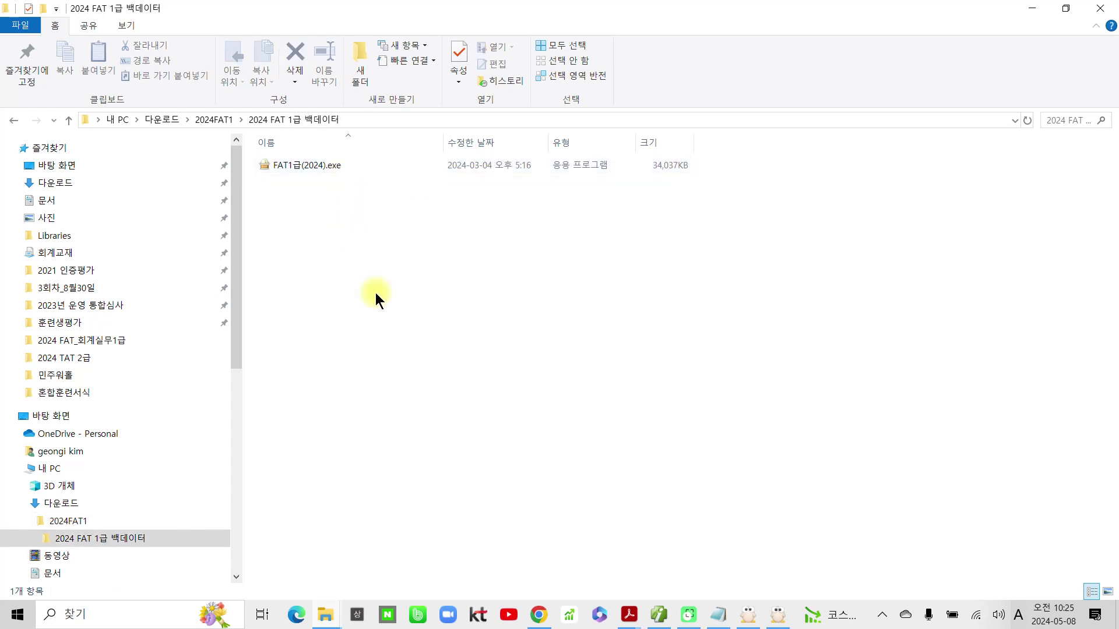
pyautogui.click(350, 169)
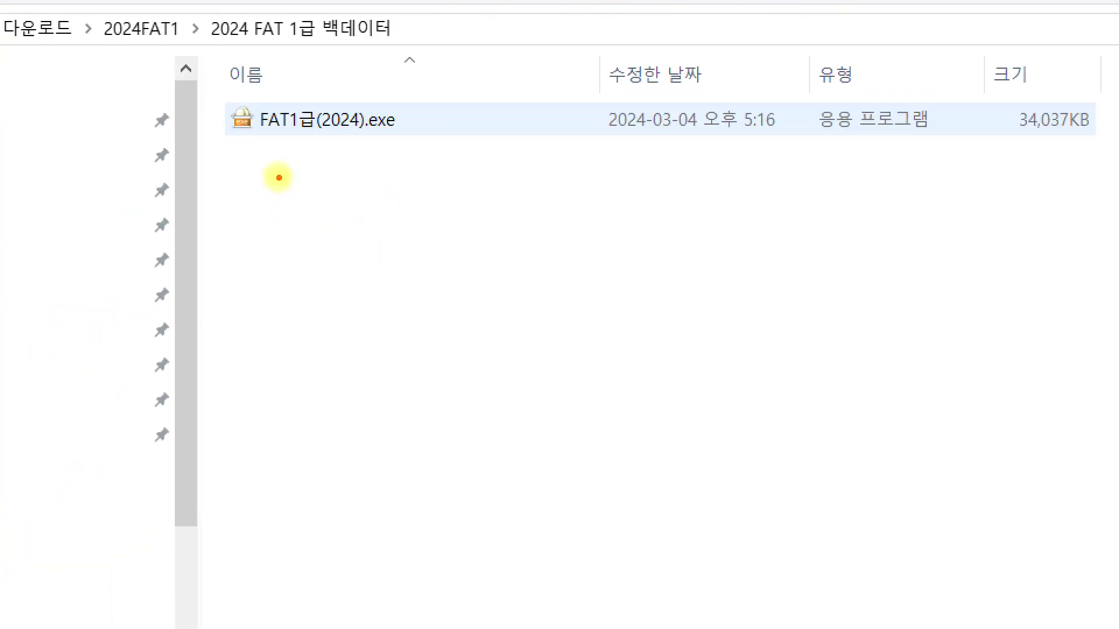
pyautogui.moveTo(227, 140)
pyautogui.mouseDown()
pyautogui.moveTo(352, 140)
pyautogui.moveTo(434, 122)
pyautogui.moveTo(368, 89)
pyautogui.moveTo(234, 97)
pyautogui.moveTo(220, 115)
pyautogui.moveTo(238, 138)
pyautogui.mouseUp()
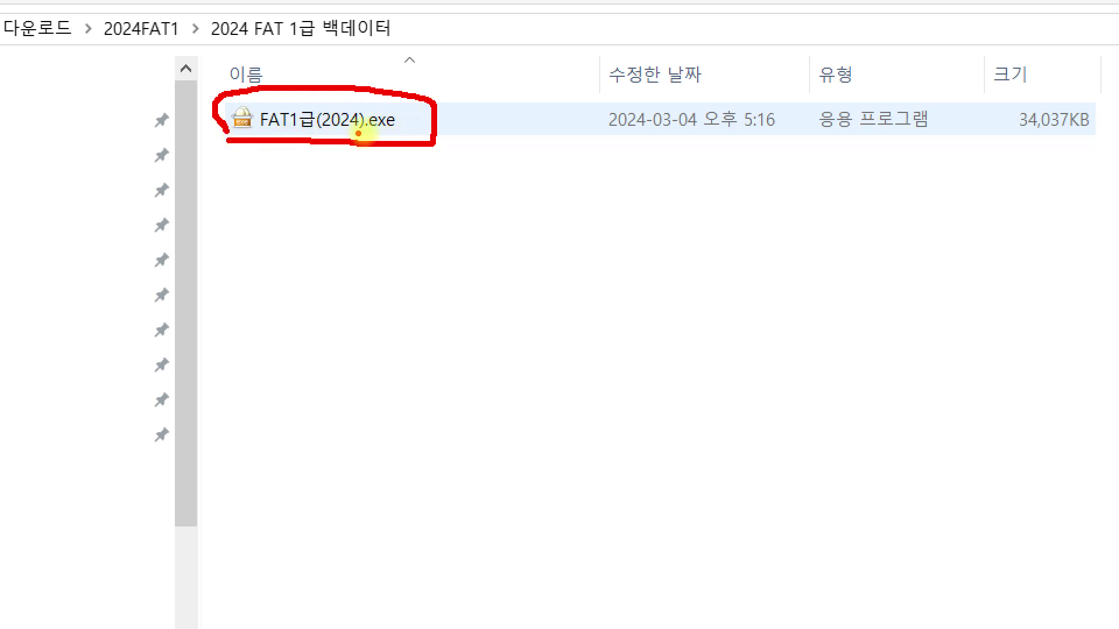
pyautogui.moveTo(362, 130); pyautogui.dragTo(405, 129)
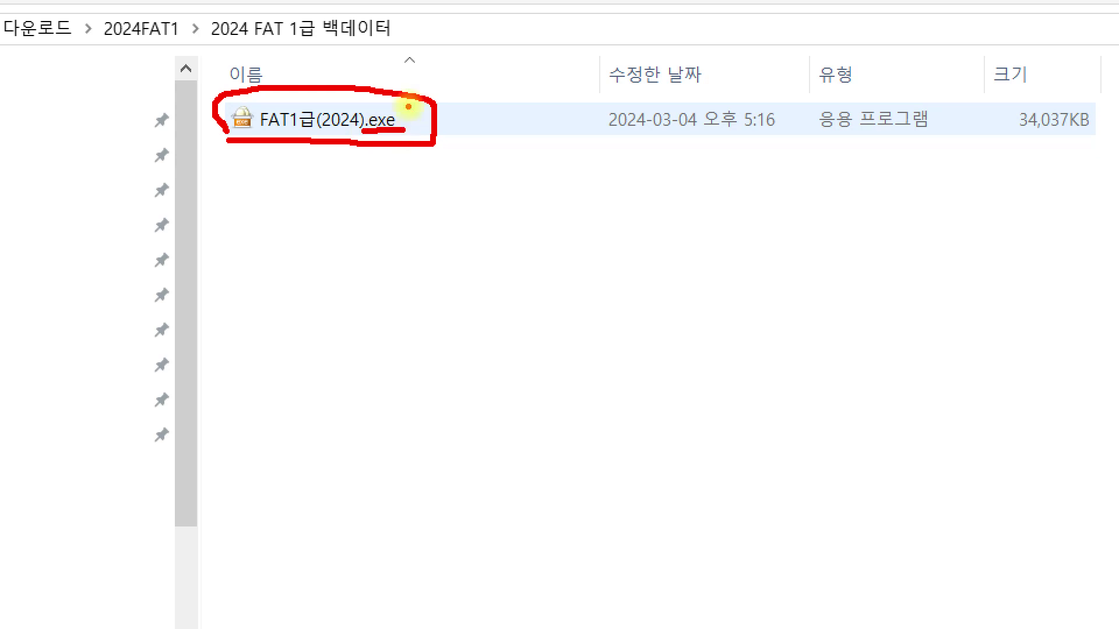
pyautogui.moveTo(824, 39)
pyautogui.mouseDown()
pyautogui.moveTo(814, 108)
pyautogui.moveTo(920, 61)
pyautogui.moveTo(818, 64)
pyautogui.mouseUp()
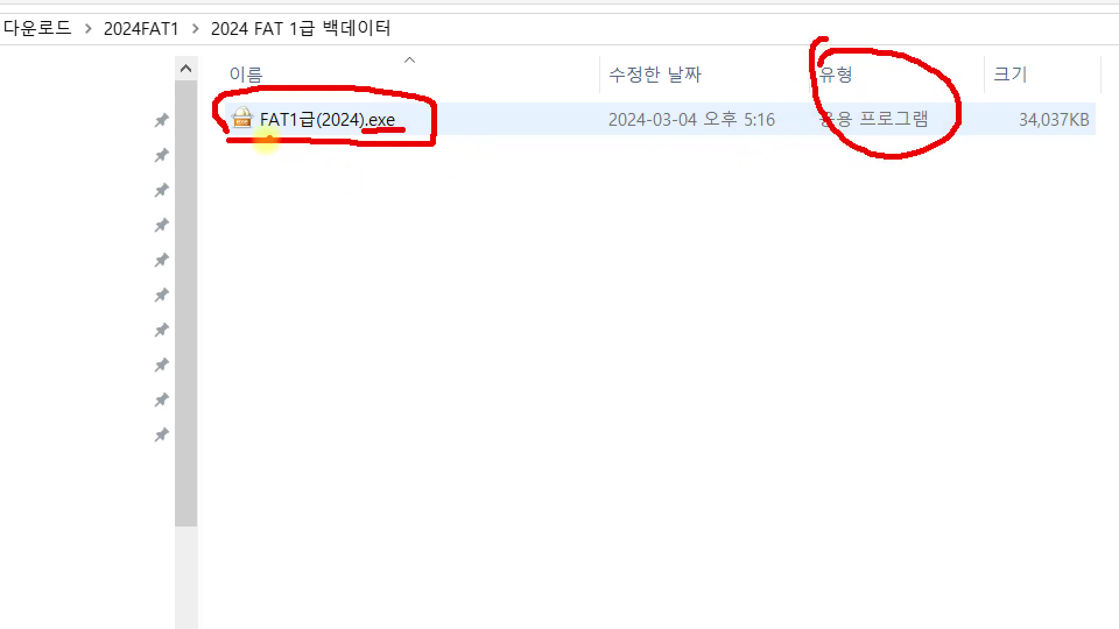
pyautogui.moveTo(265, 141); pyautogui.dragTo(359, 140)
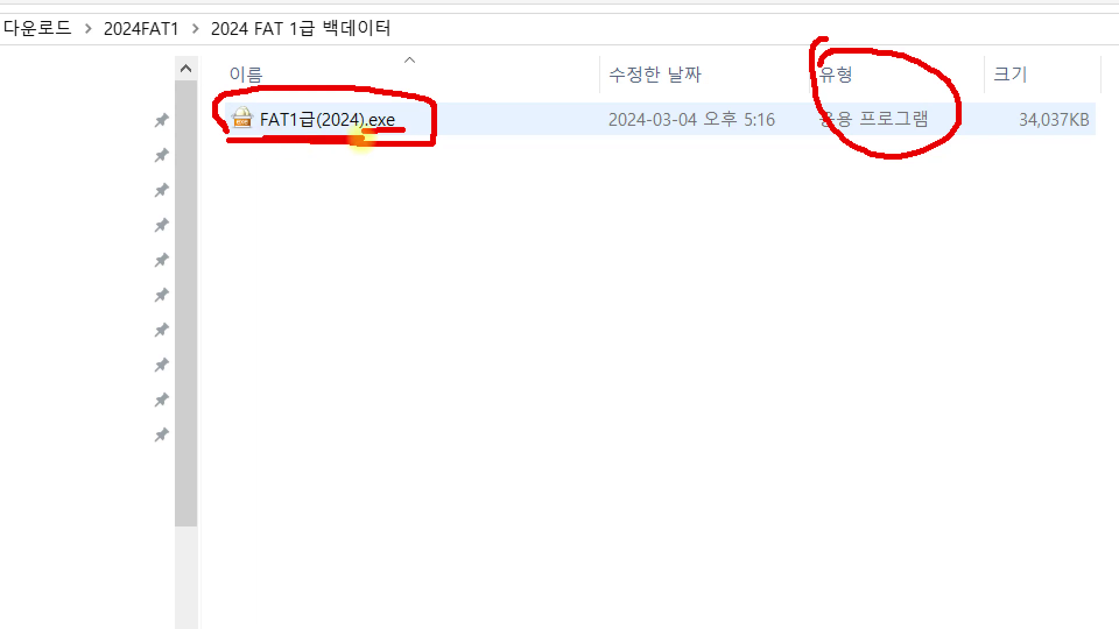
pyautogui.press('Escape')
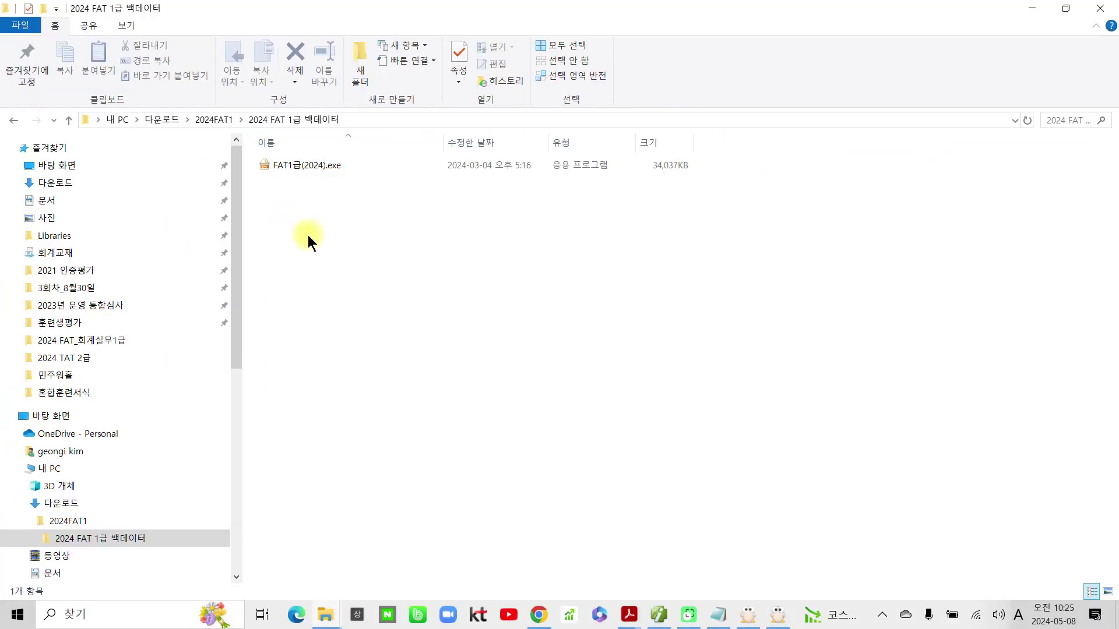
# Step: Run FAT1급(2024).exe and agree to replace the existing data files
pyautogui.doubleClick(280, 165)
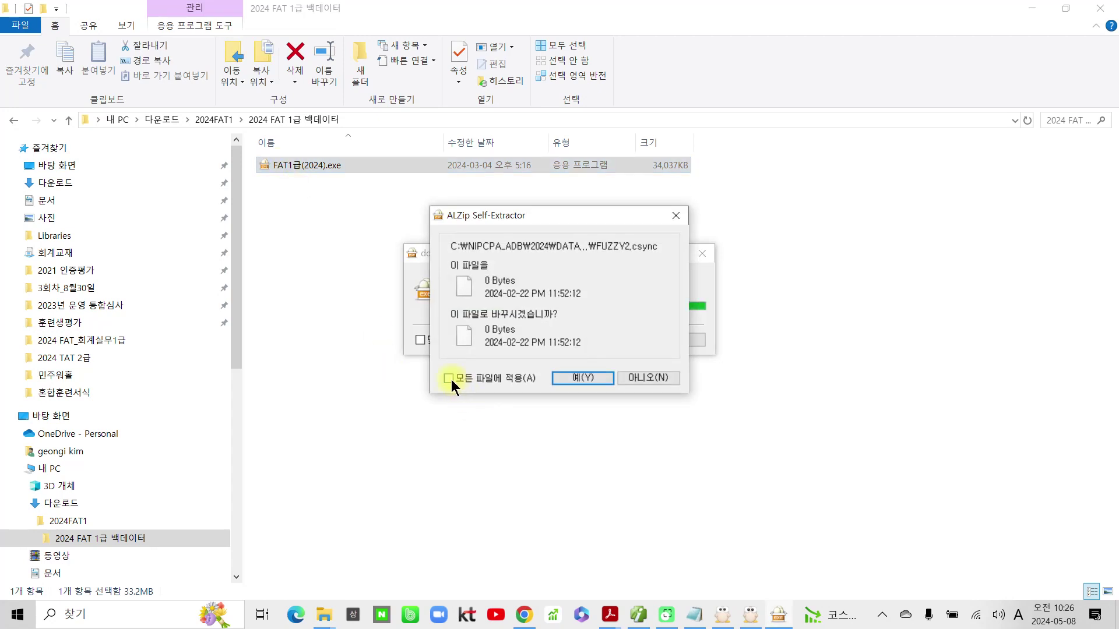
pyautogui.click(583, 380)
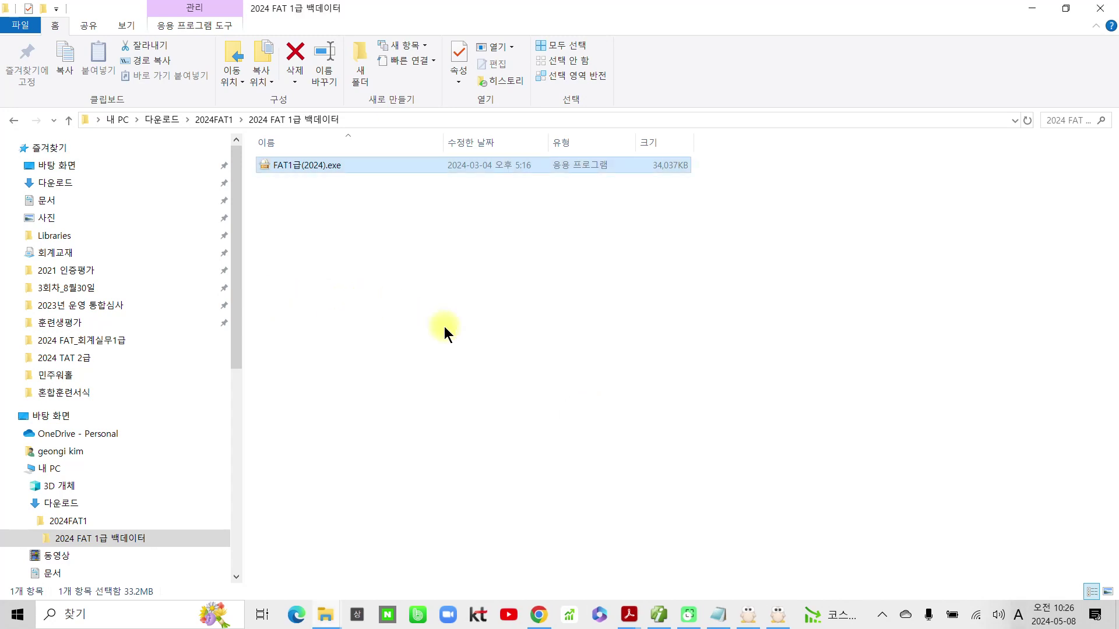
# Step: Switch to the open Smart A program and exit it, confirming the IPLUS shutdown
pyautogui.hotkey('alt', 'Tab')
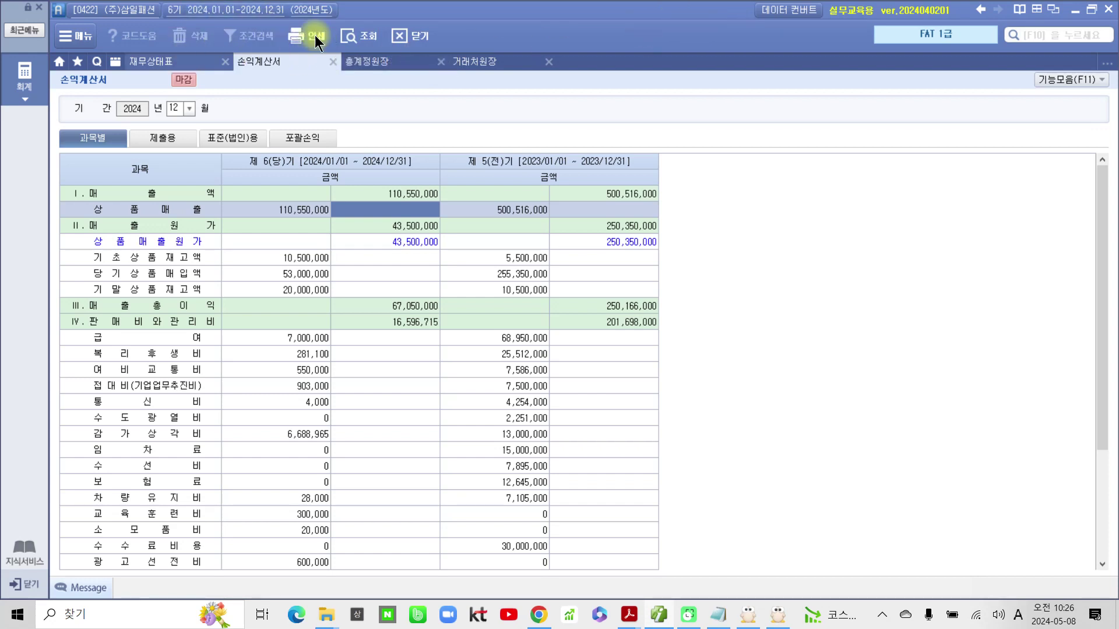
pyautogui.click(1106, 10)
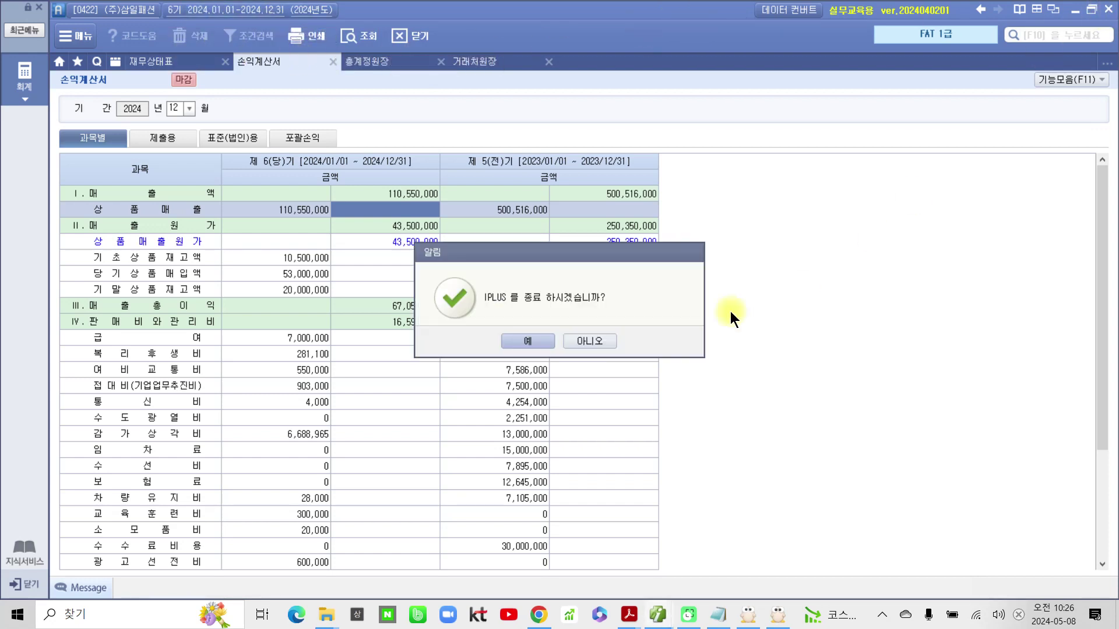
pyautogui.click(535, 341)
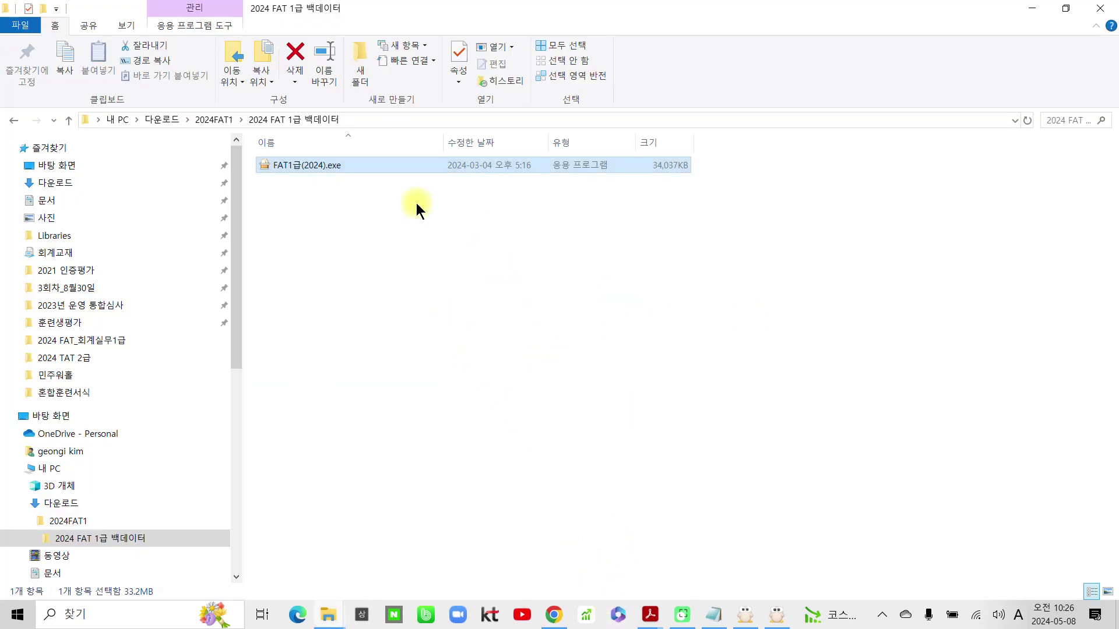
# Step: Run FAT1급(2024).exe again and replace the existing files, applying the choice to all files
pyautogui.click(300, 166)
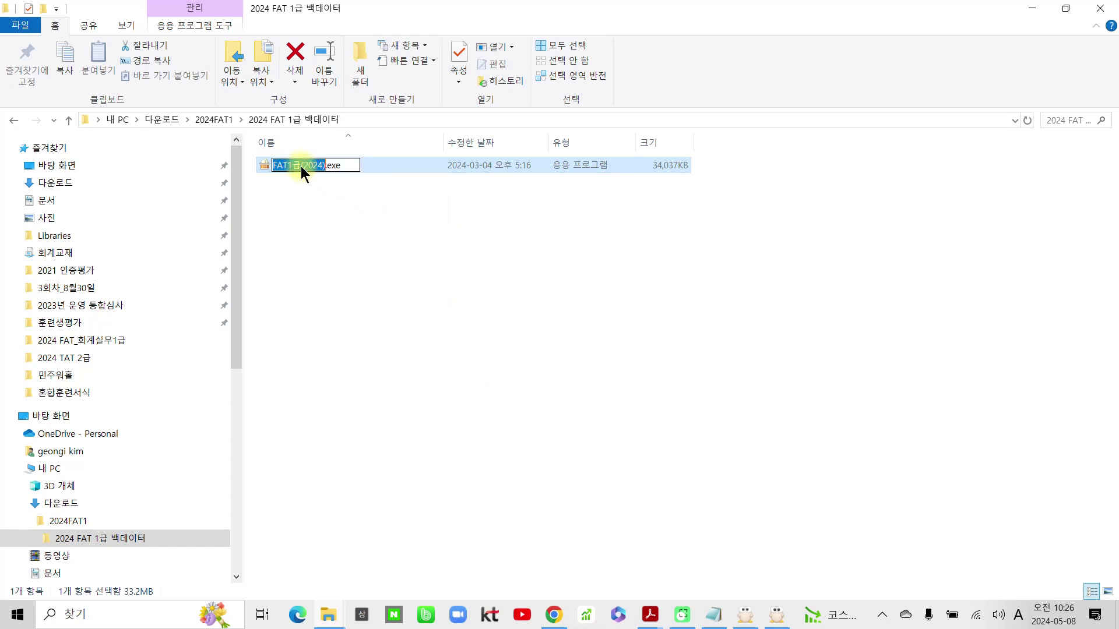
pyautogui.doubleClick(273, 170)
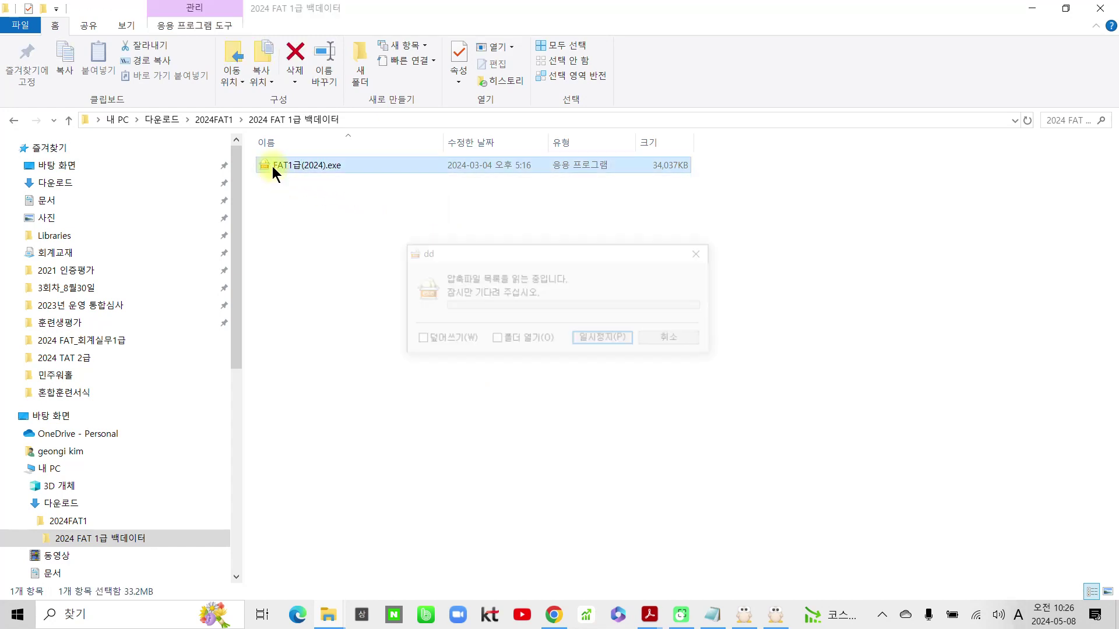
pyautogui.click(470, 382)
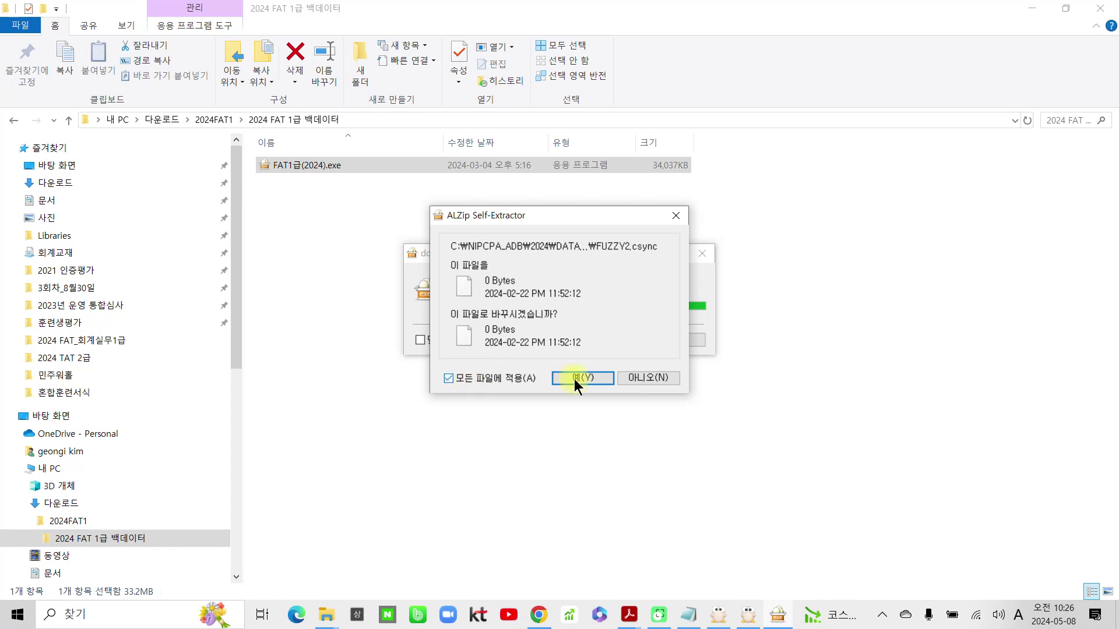
pyautogui.click(574, 379)
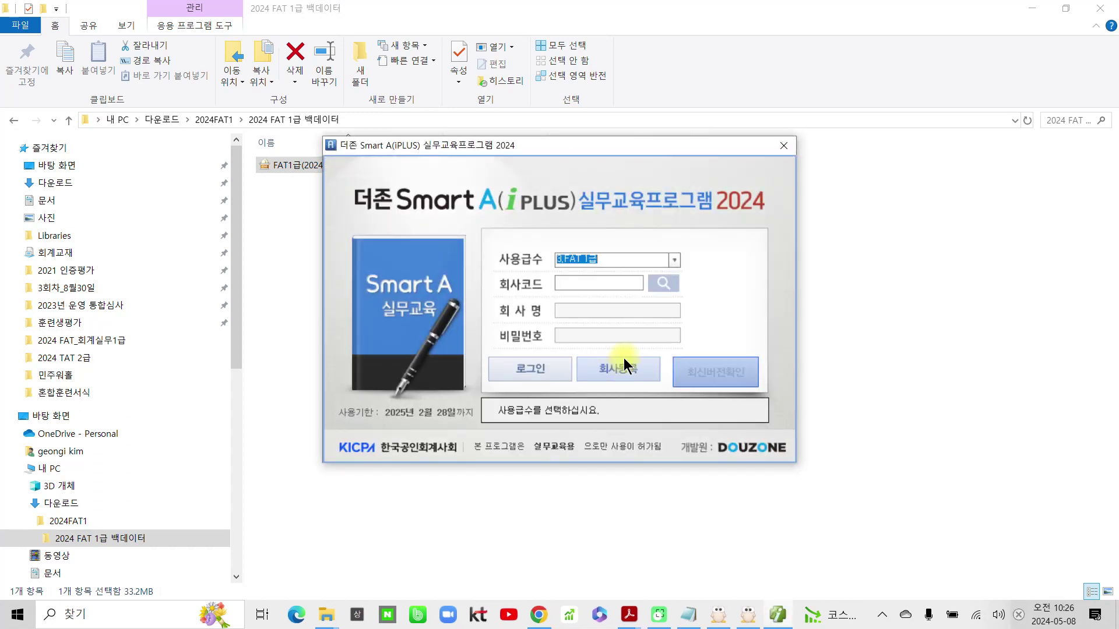
# Step: Choose 3.FAT 1급 as the 사용급수 in the Smart A login window and run the 최신버전확인 check
pyautogui.click(586, 265)
pyautogui.click(724, 370)
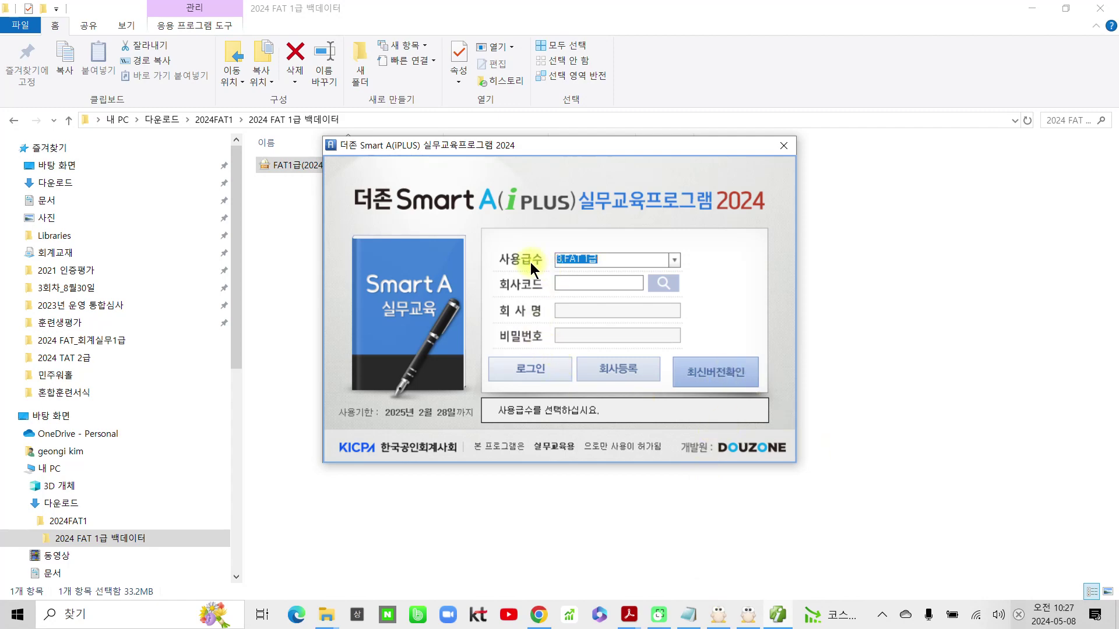
pyautogui.click(674, 261)
# Step: Look through the installed companies in the company code list, choose 3200 (주)유형상사 [유형별연습] and log in
pyautogui.click(663, 284)
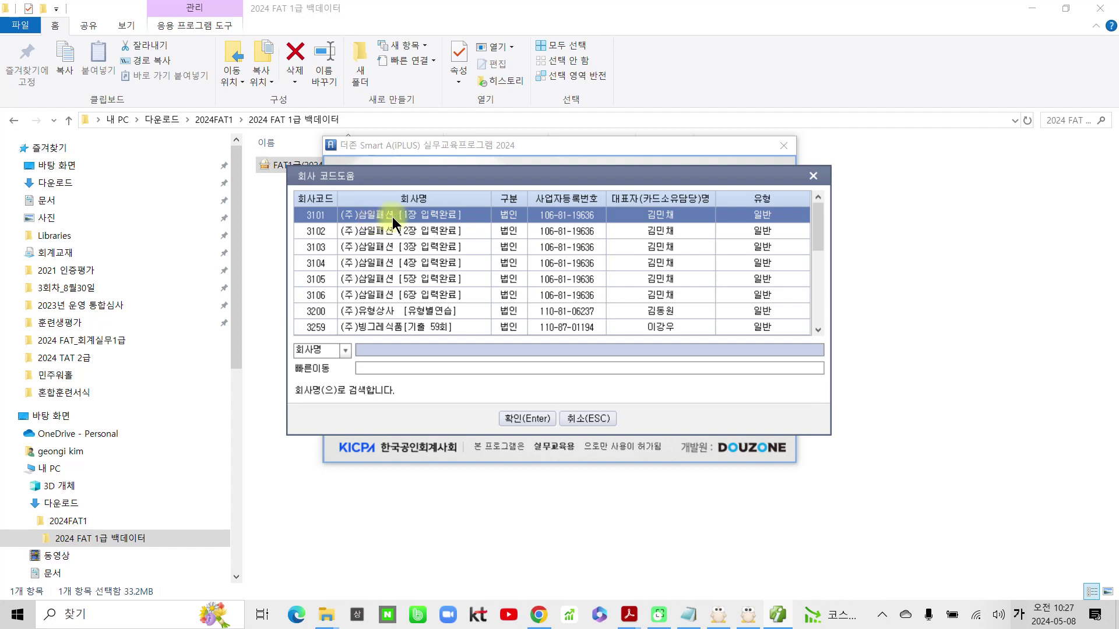
pyautogui.click(350, 297)
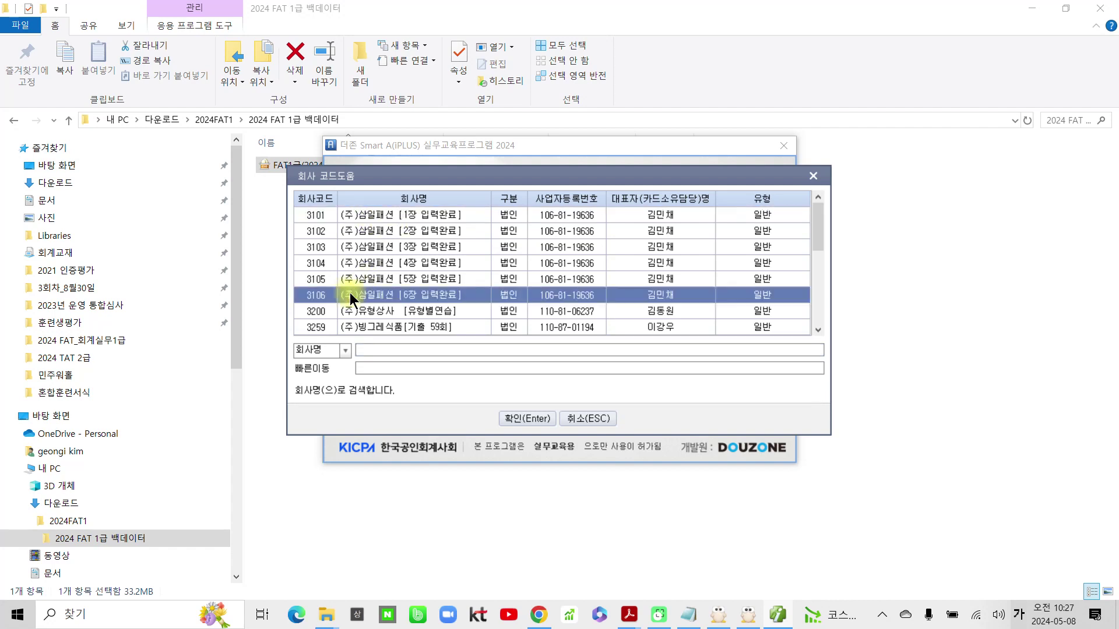
pyautogui.click(354, 308)
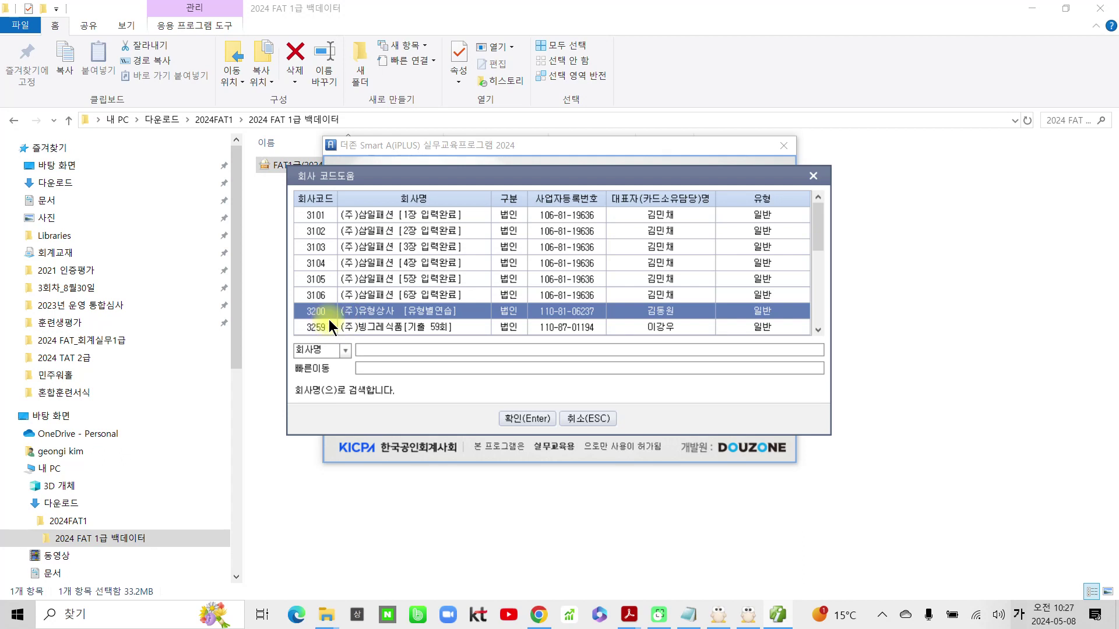
pyautogui.scroll(-2, 373, 303)
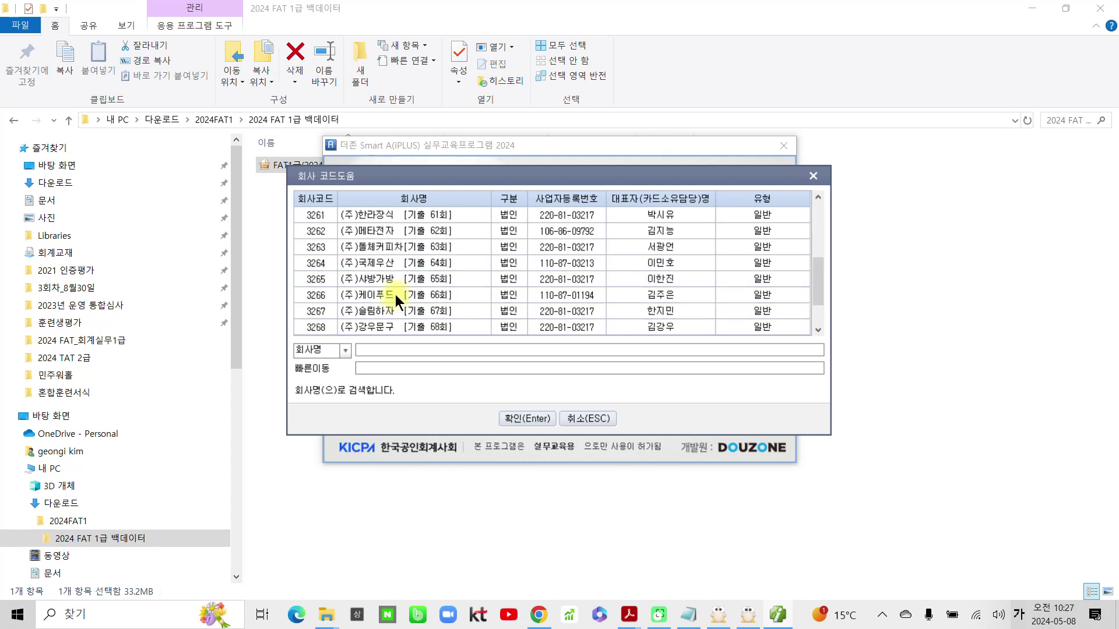
pyautogui.scroll(2, 396, 297)
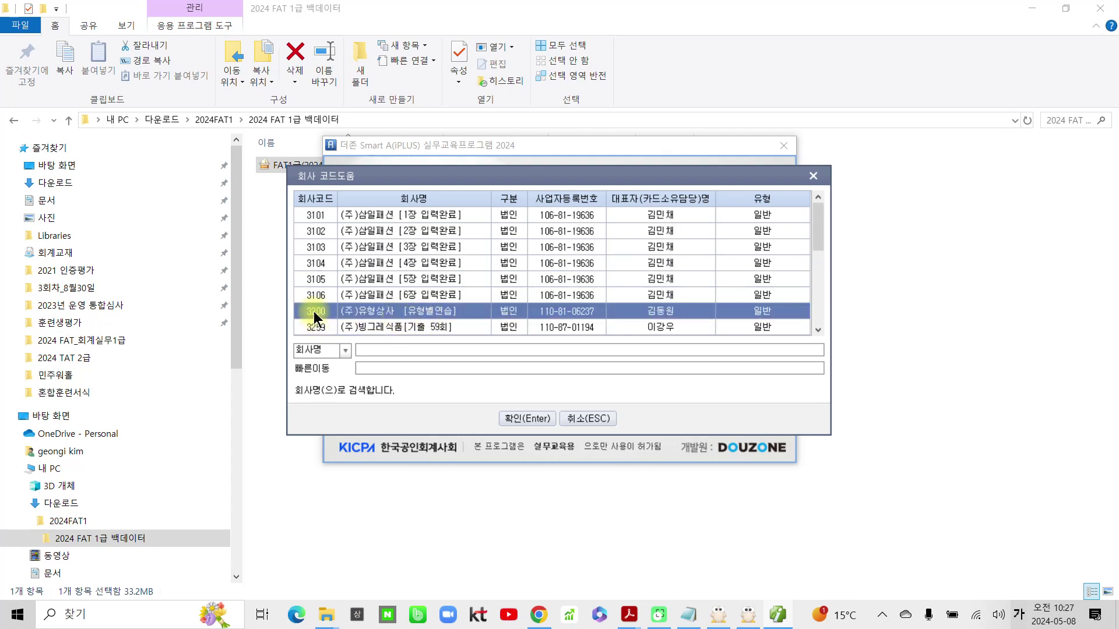
pyautogui.click(515, 418)
pyautogui.click(516, 371)
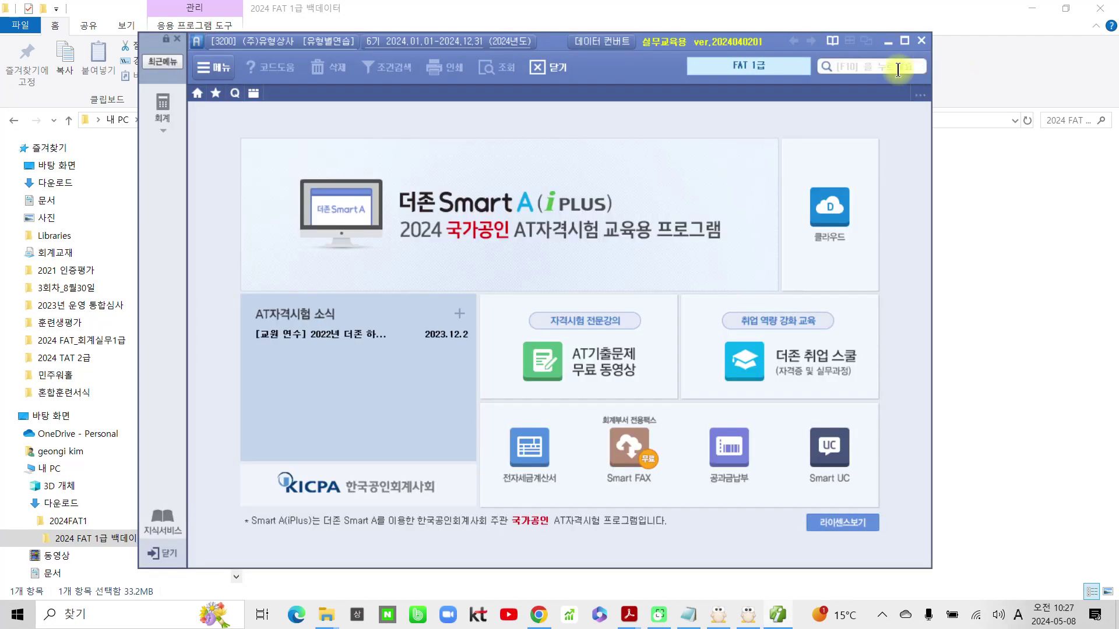
# Step: Maximize the Smart A window and open the full menu of the 회계 module
pyautogui.click(903, 39)
pyautogui.click(24, 71)
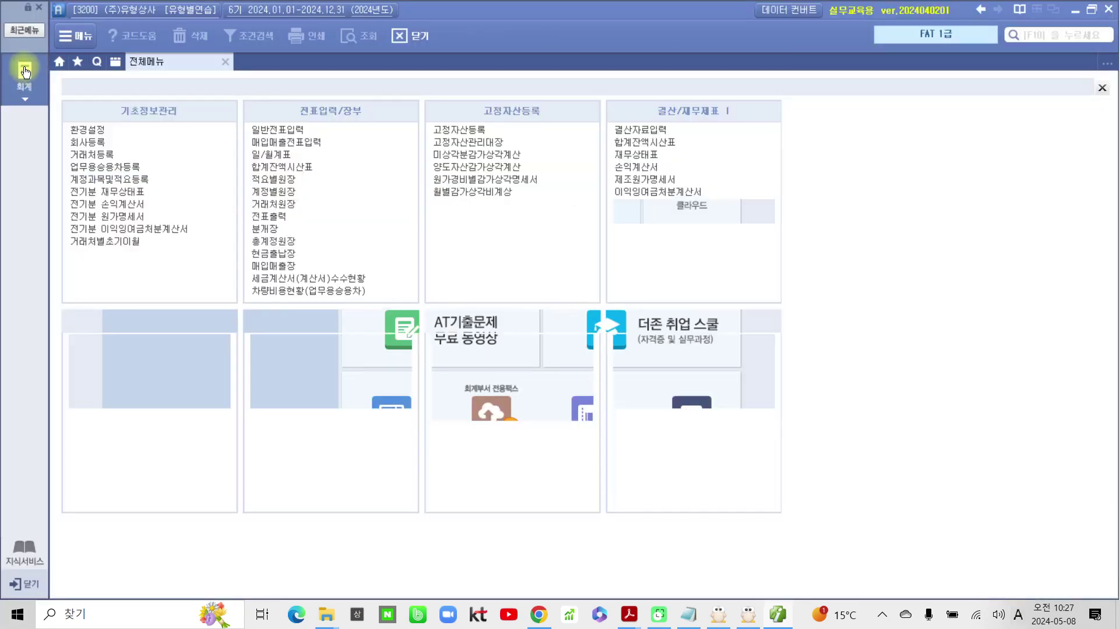